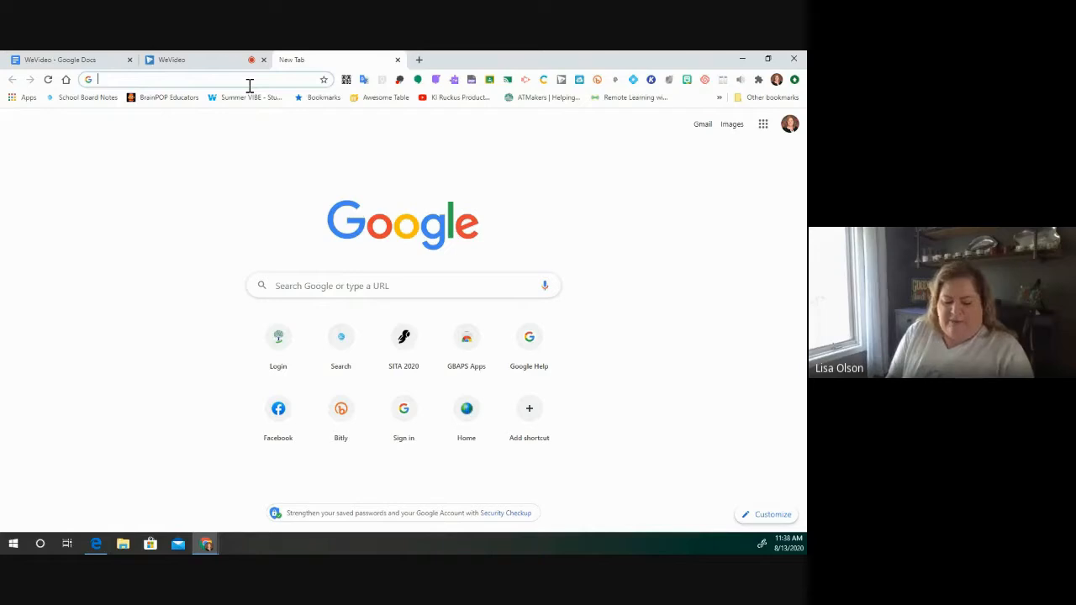
- Load wevideo.com/hub# from the 'we' suggestion, then close the duplicate WeVideo tab
type("wevi")
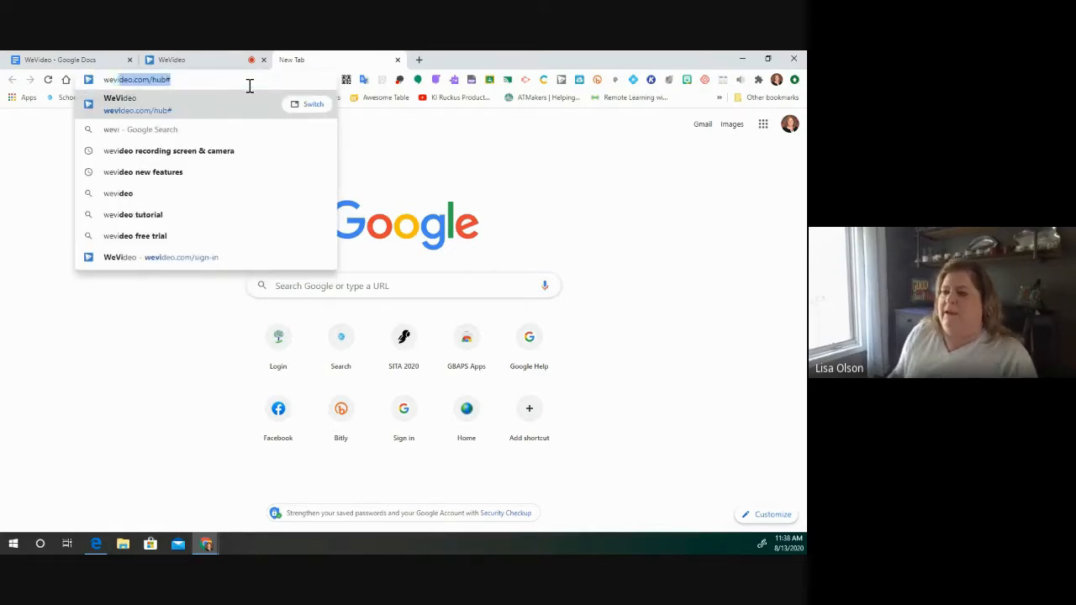
key("Return")
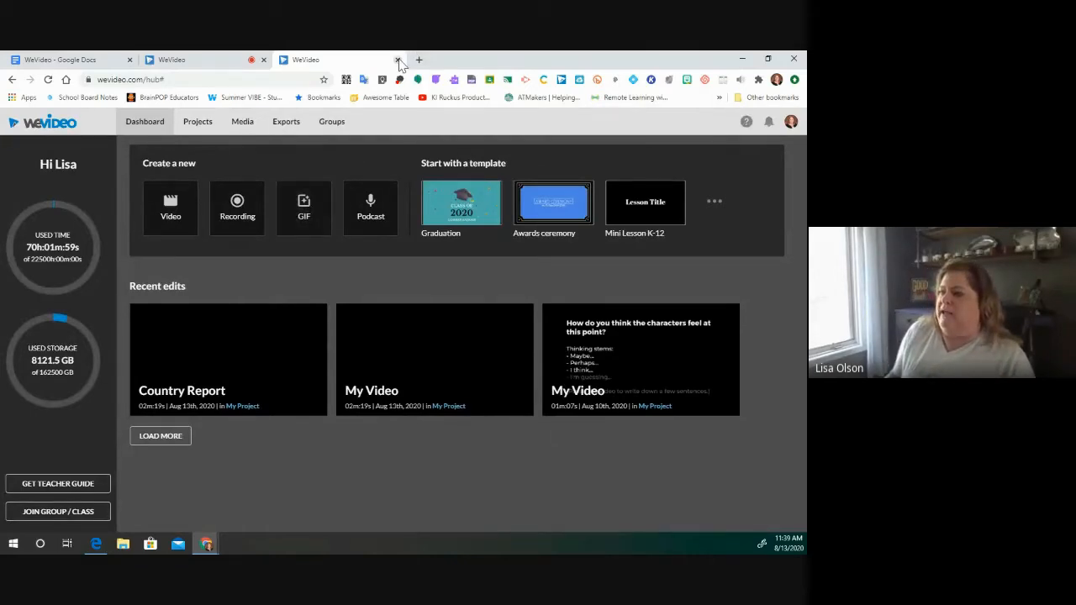
left_click(397, 60)
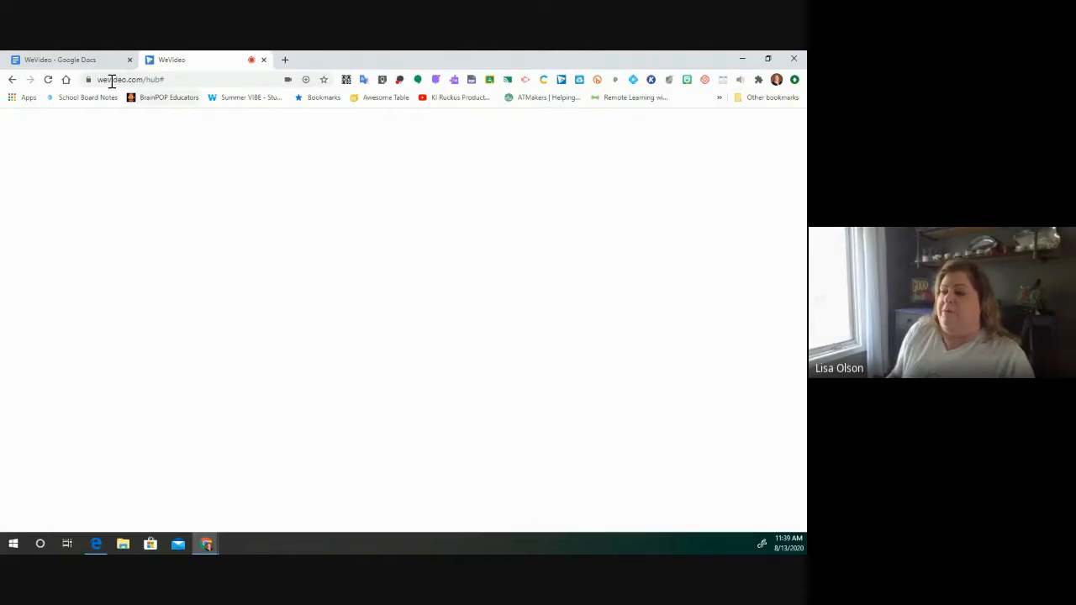
- Open a new browser tab and load the ClassLink Launchpad home page
key("ctrl+t")
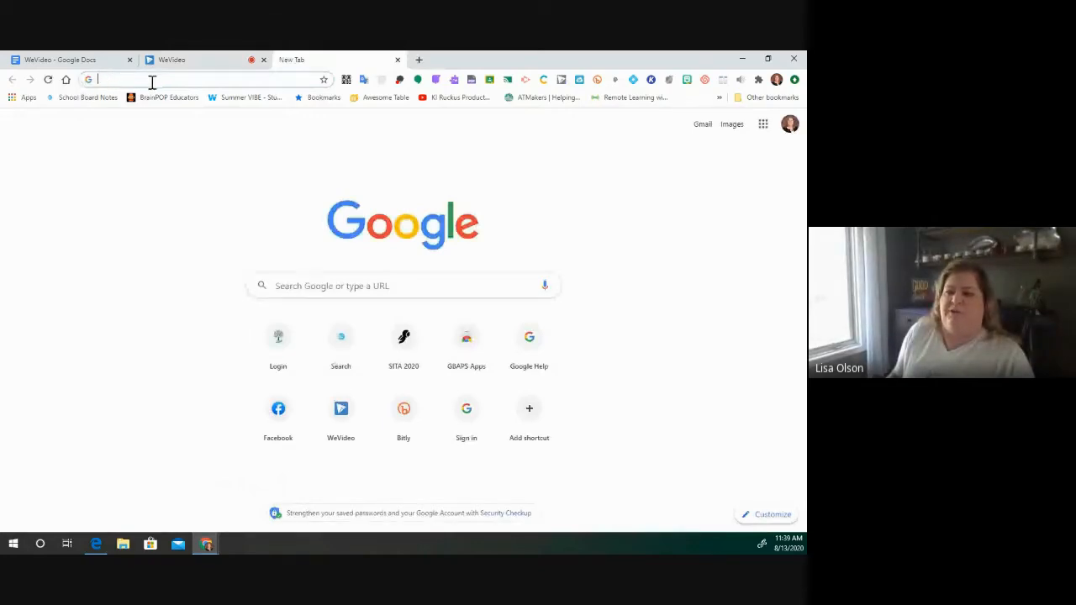
left_click(69, 82)
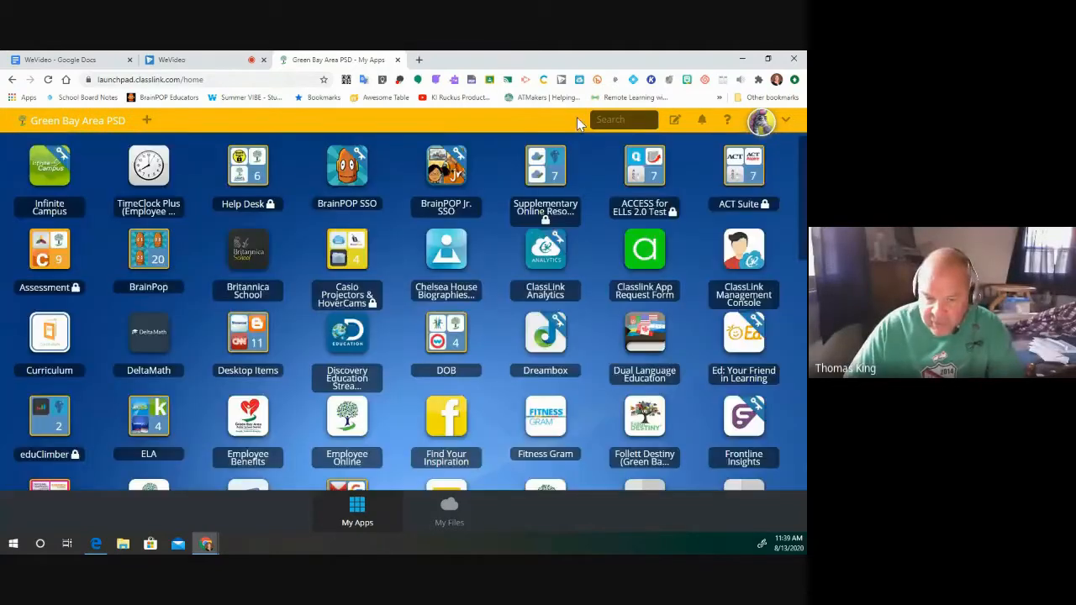
- Search the Launchpad apps for 'wev' and launch WeVideo
left_click(623, 121)
type("we")
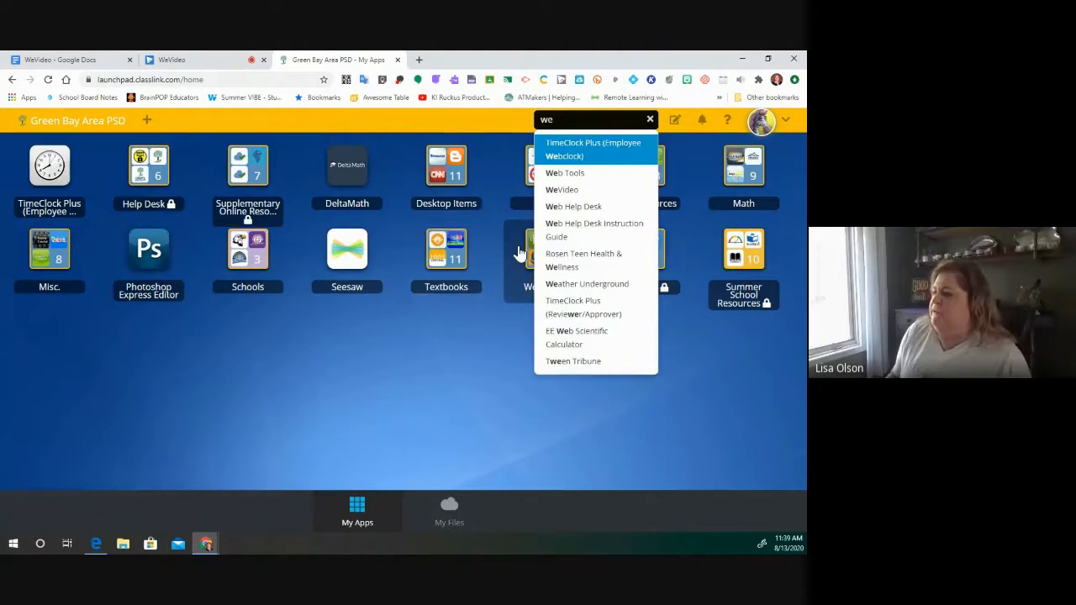
type("v")
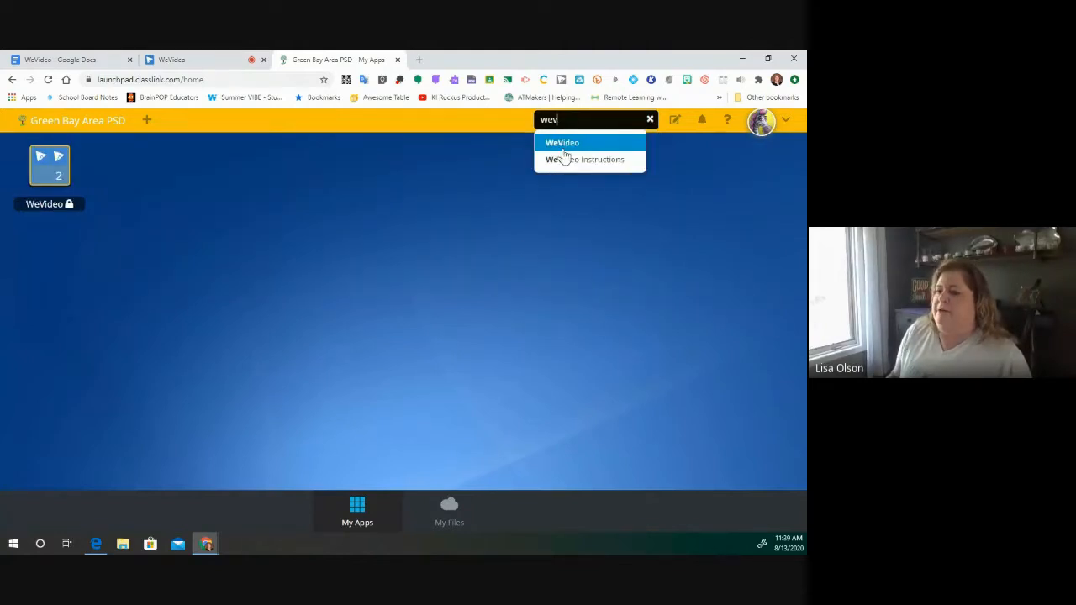
left_click(562, 152)
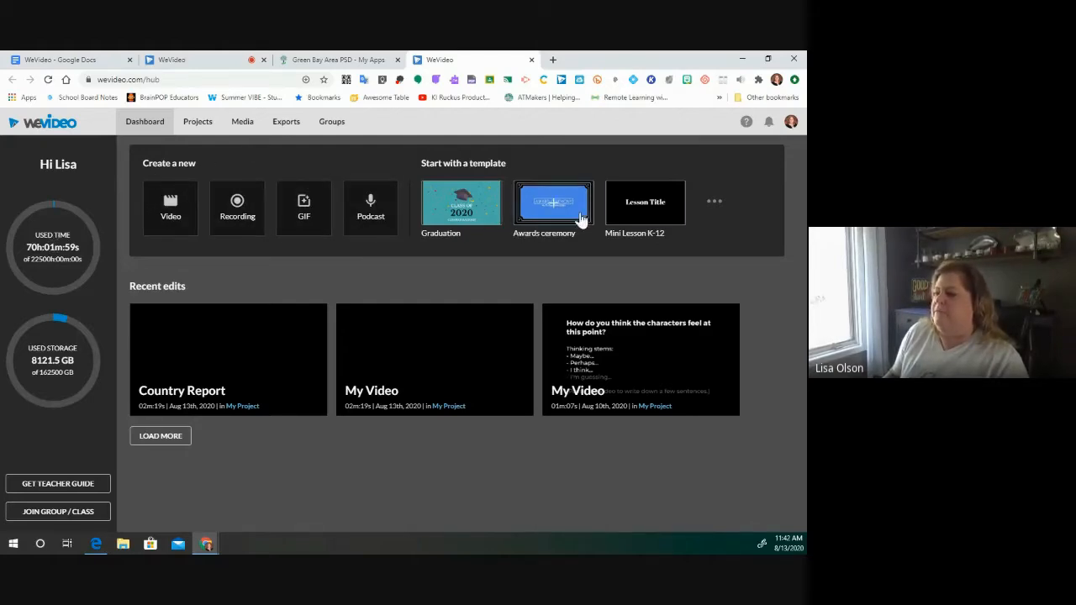
- Look over the Recent edits and the My Projects list, then go to My Media
mouse_move(571, 313)
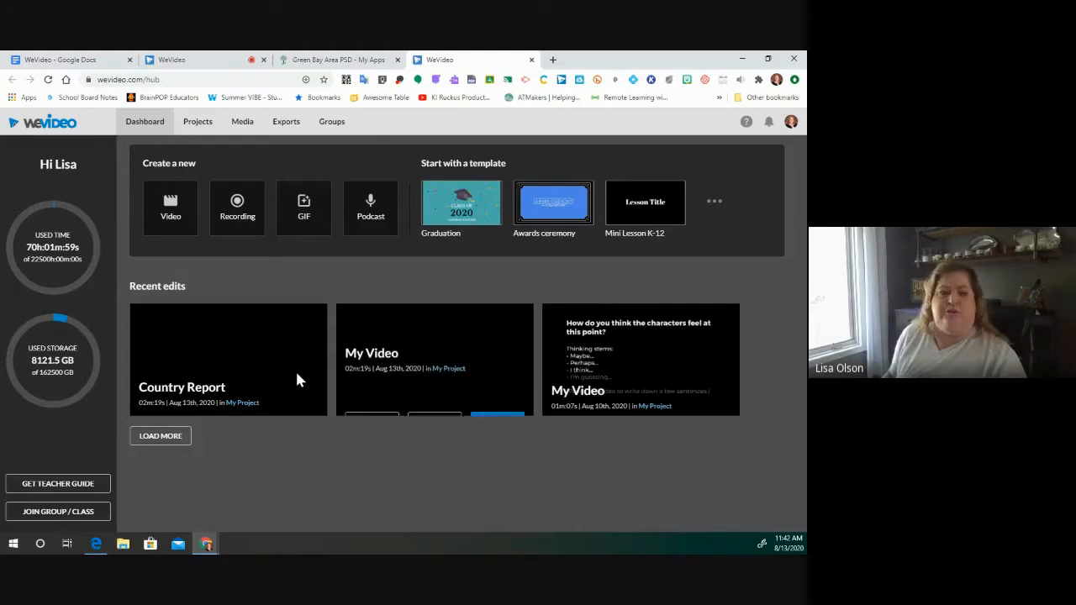
mouse_move(298, 380)
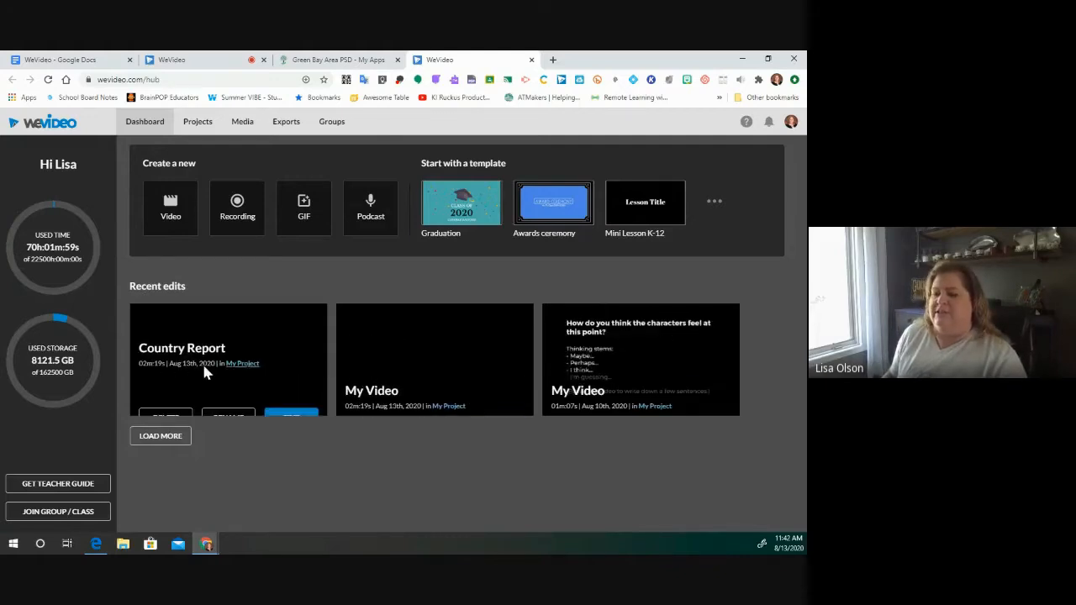
mouse_move(602, 374)
mouse_move(156, 308)
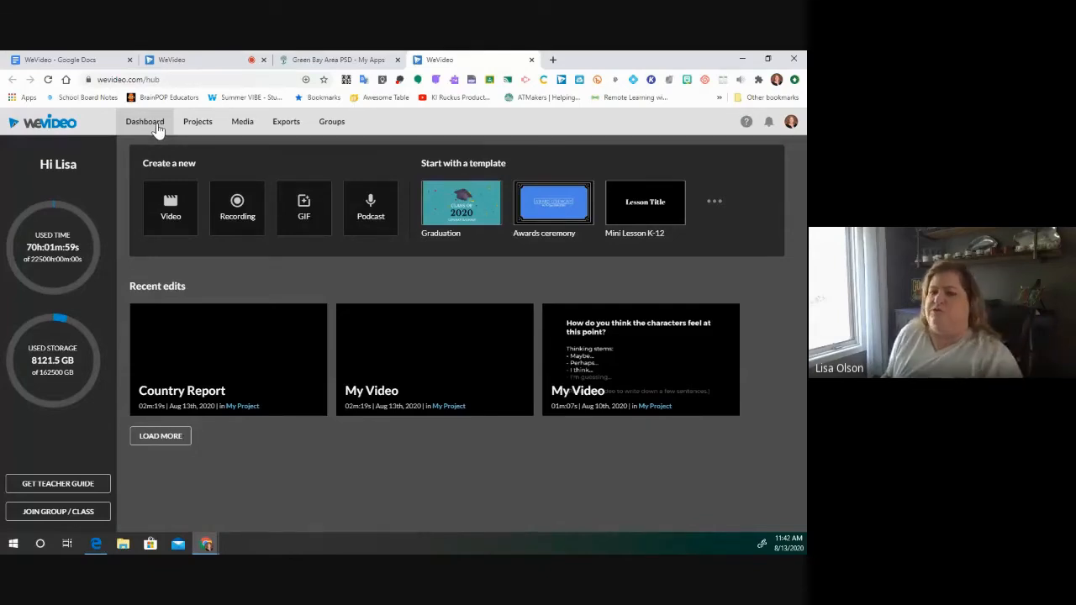
left_click(198, 123)
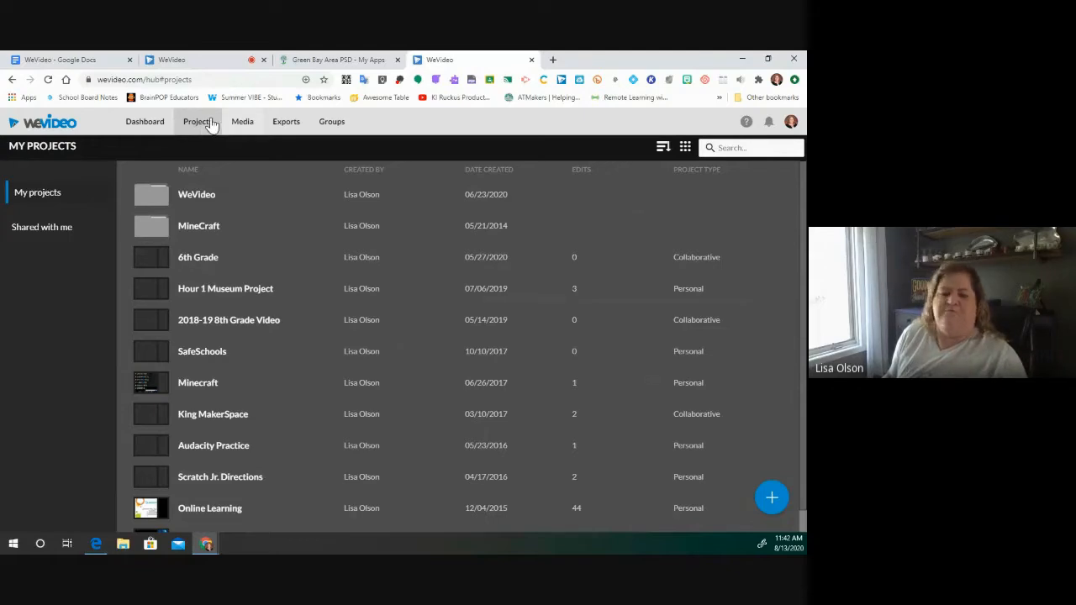
left_click(242, 123)
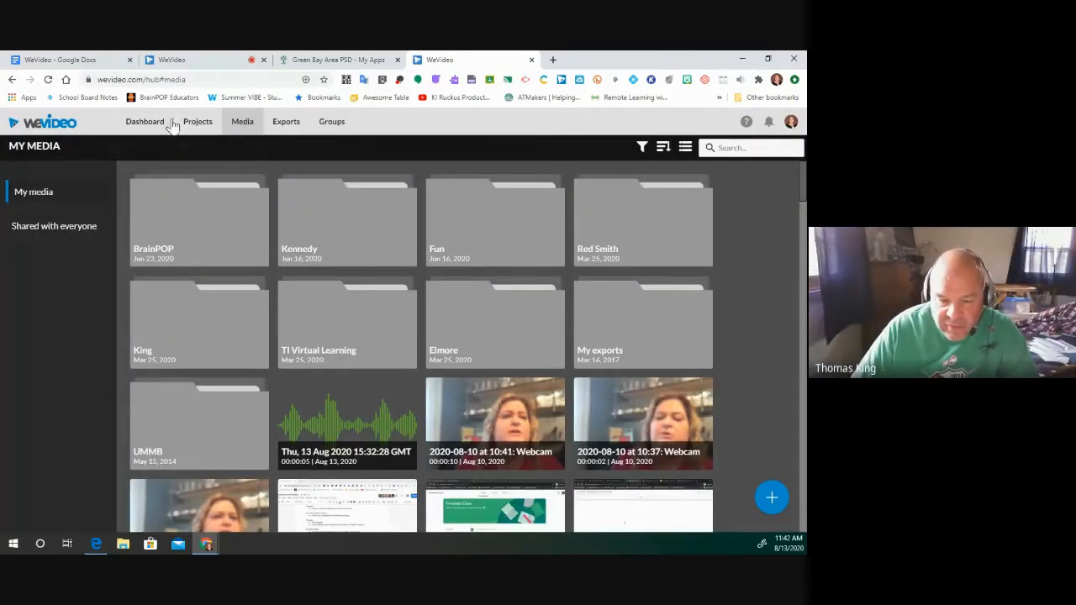
- Return to the WeVideo Dashboard and bring up the account options
left_click(134, 126)
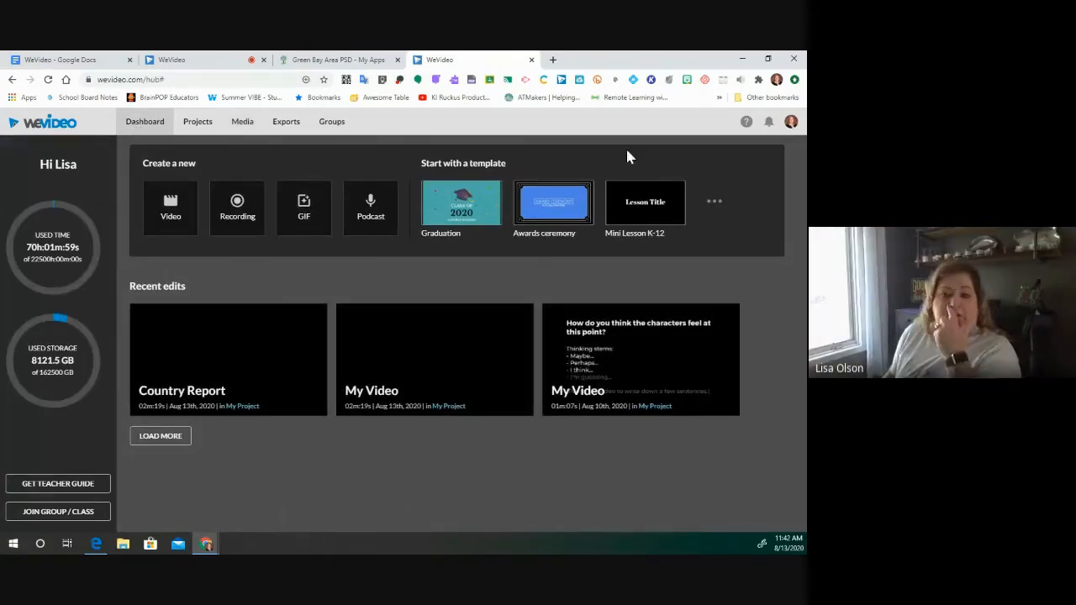
left_click(791, 122)
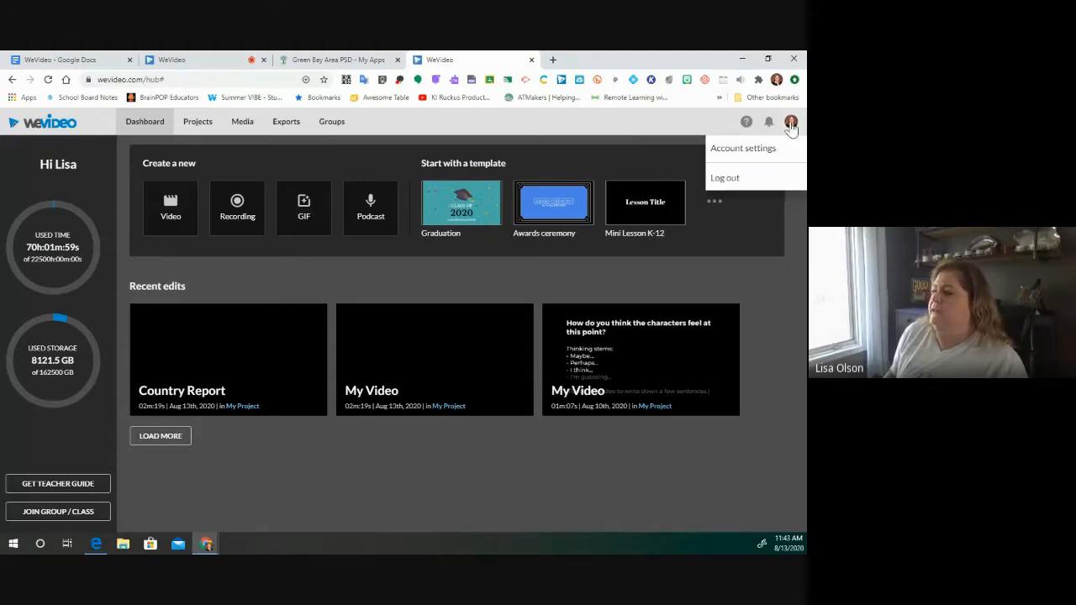
- Go to the account settings page and check the Notifications panel for unread items
left_click(736, 151)
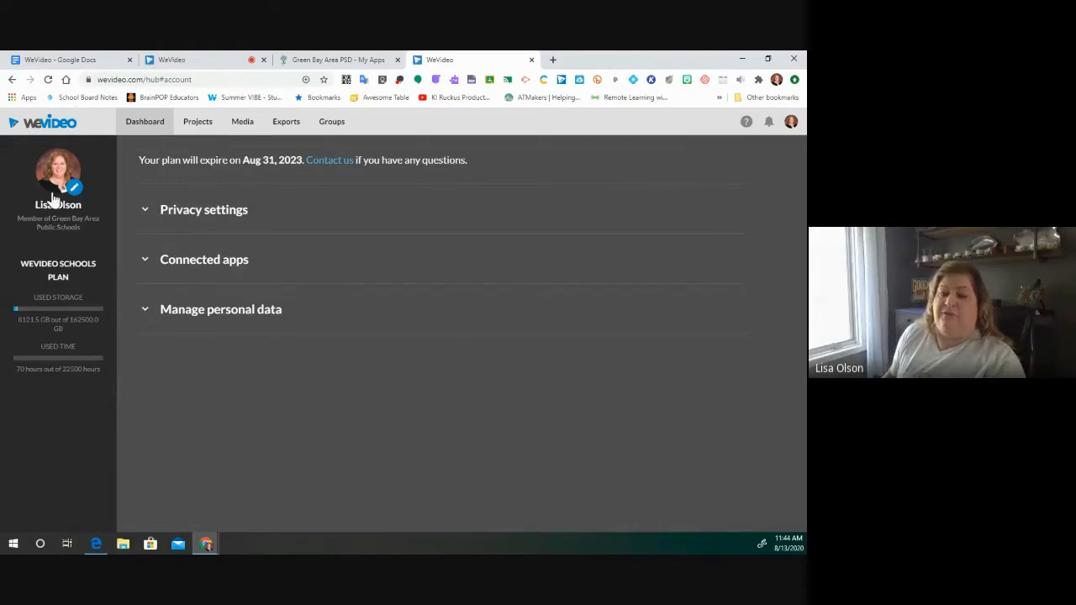
left_click(770, 126)
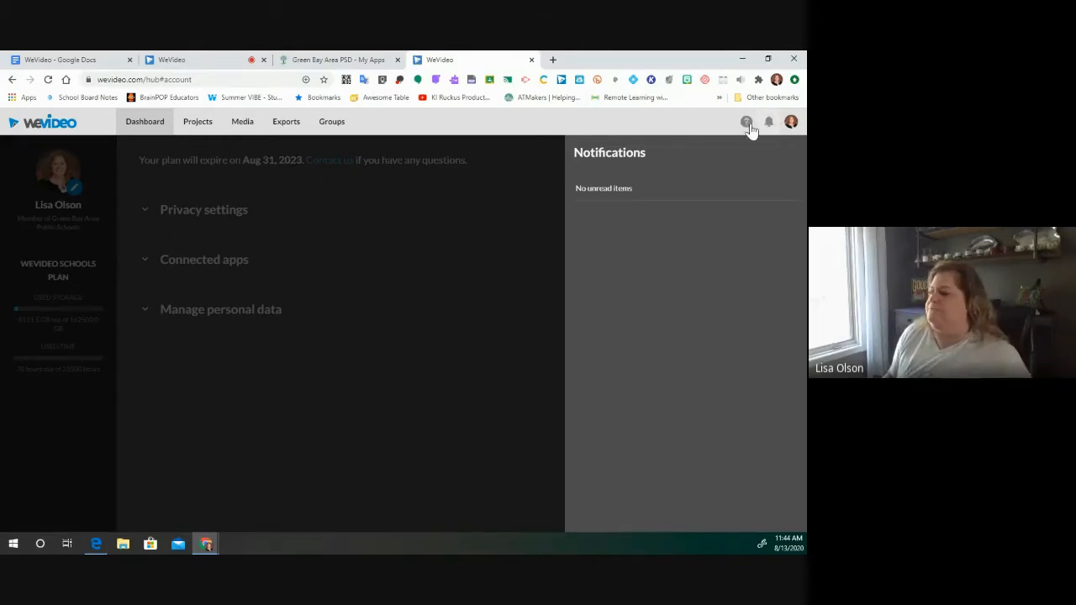
- Show WeVideo Help and scroll through its Educator Resources list
left_click(747, 124)
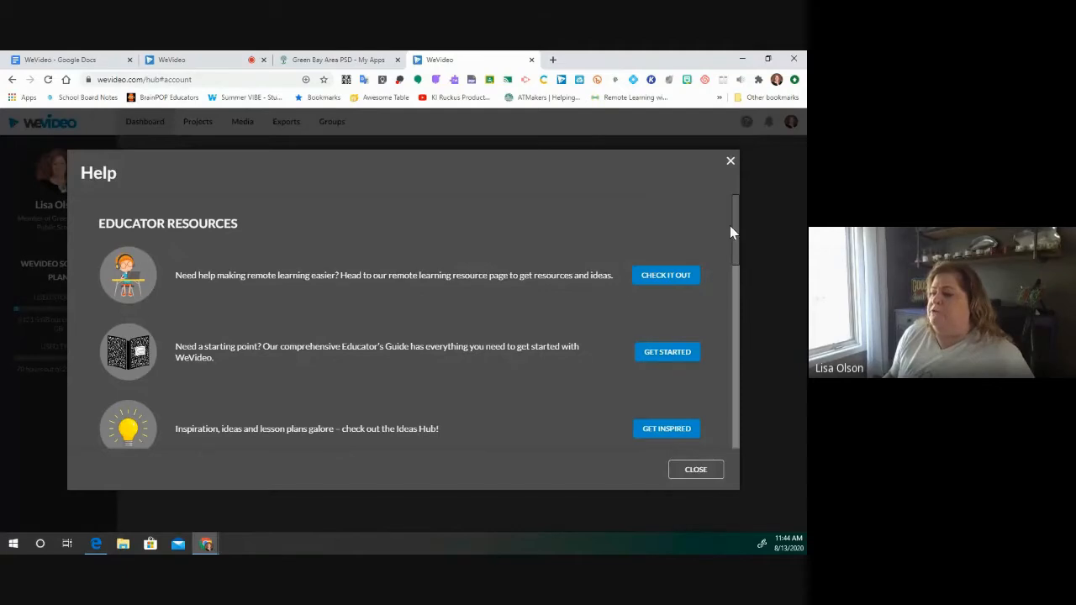
left_click_drag(736, 236, 732, 210)
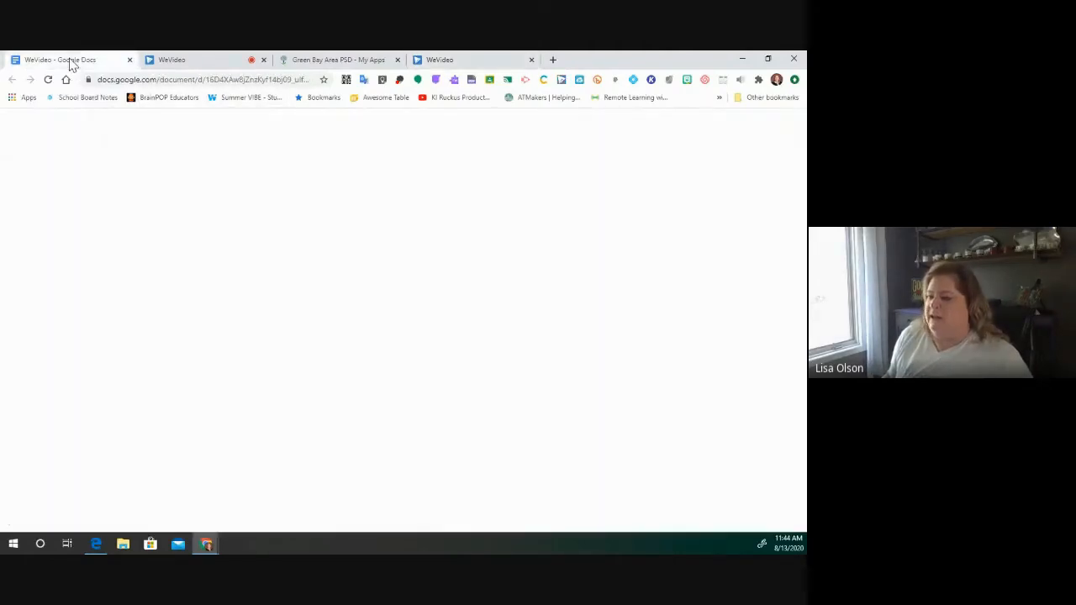
- Read through the WeVideo guide in Google Docs, then return to the WeVideo dashboard tab
left_click(73, 61)
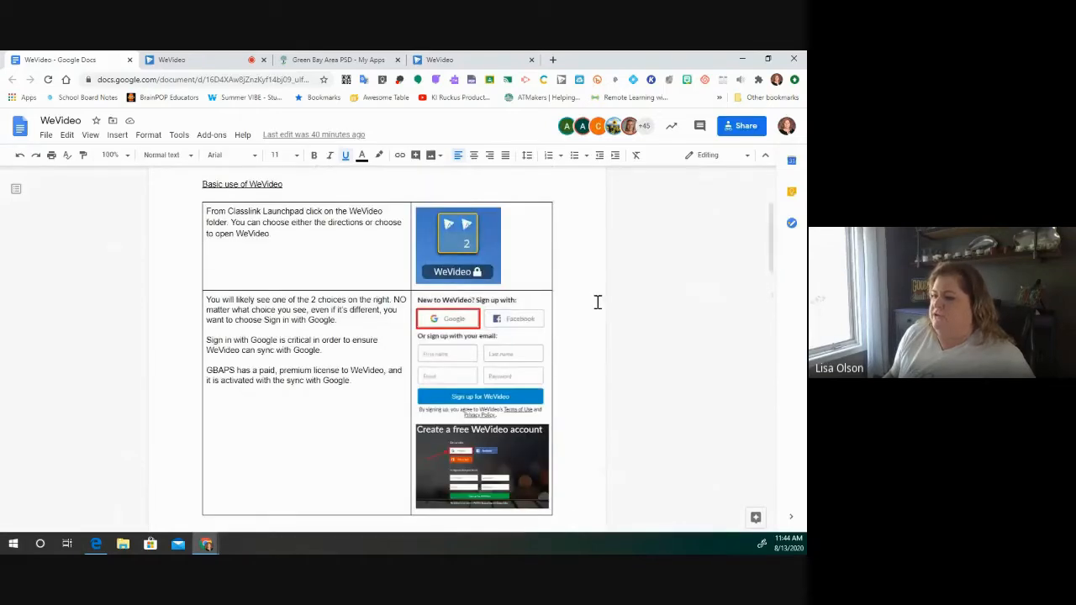
scroll(596, 300, "down", 4)
scroll(597, 301, "down", 10)
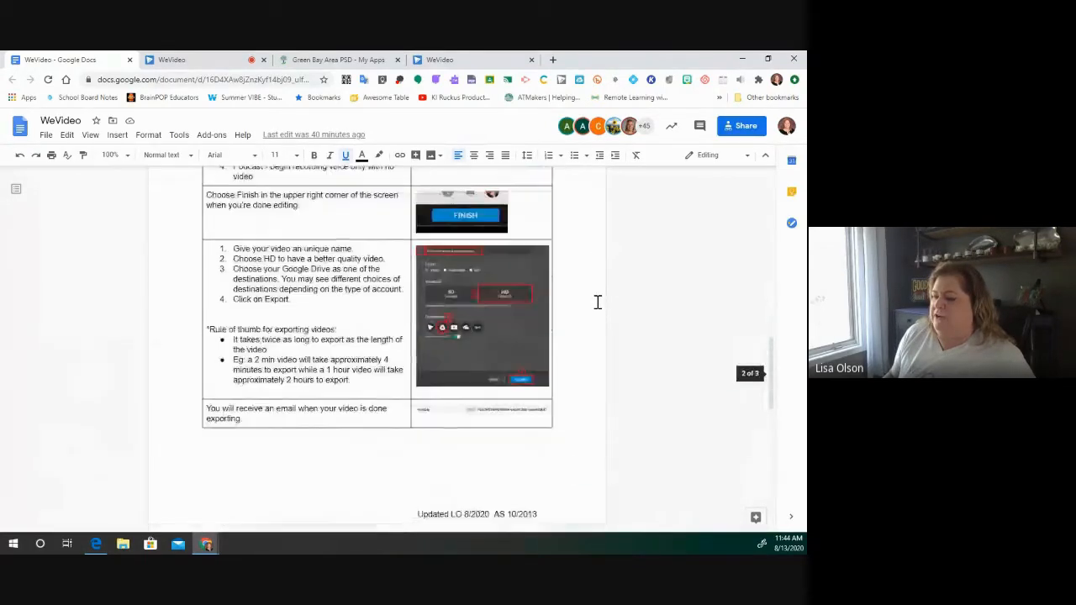
scroll(597, 301, "down", 2)
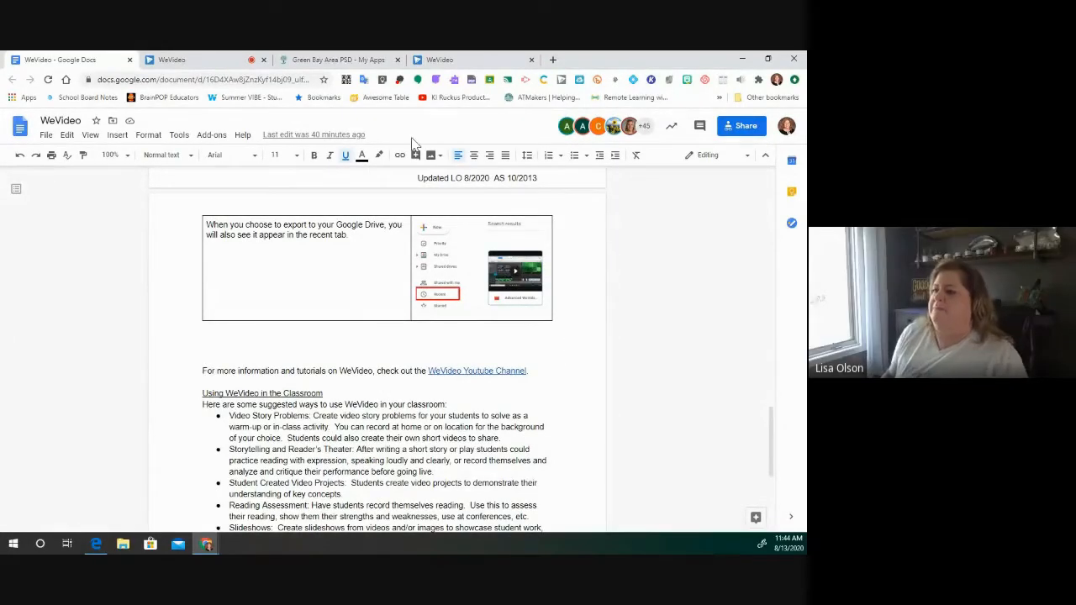
left_click(198, 62)
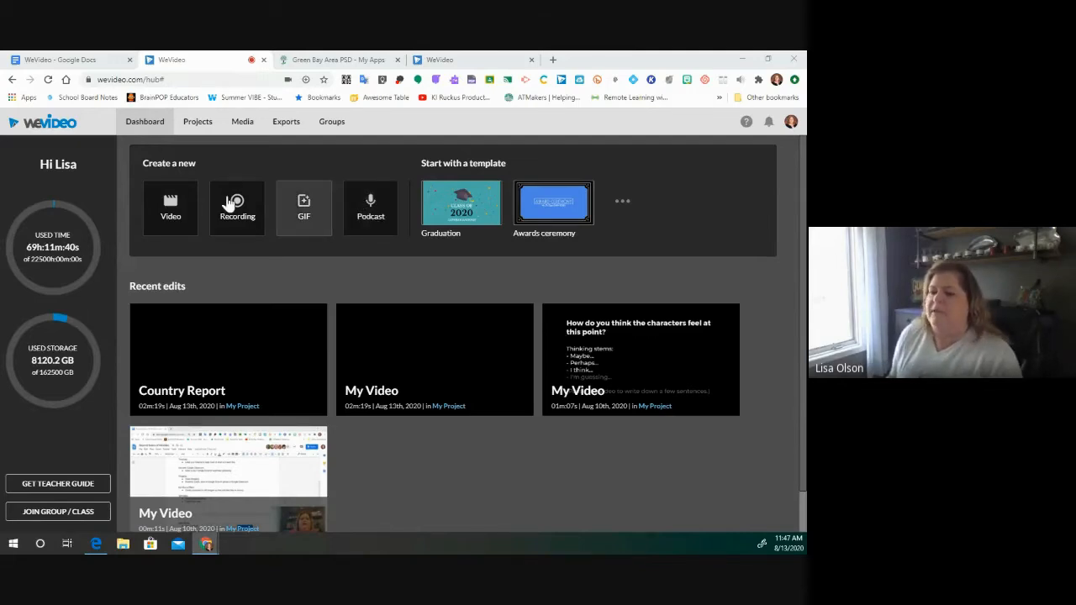
- Start a new video edit from the Video tile under Create a new
left_click(171, 210)
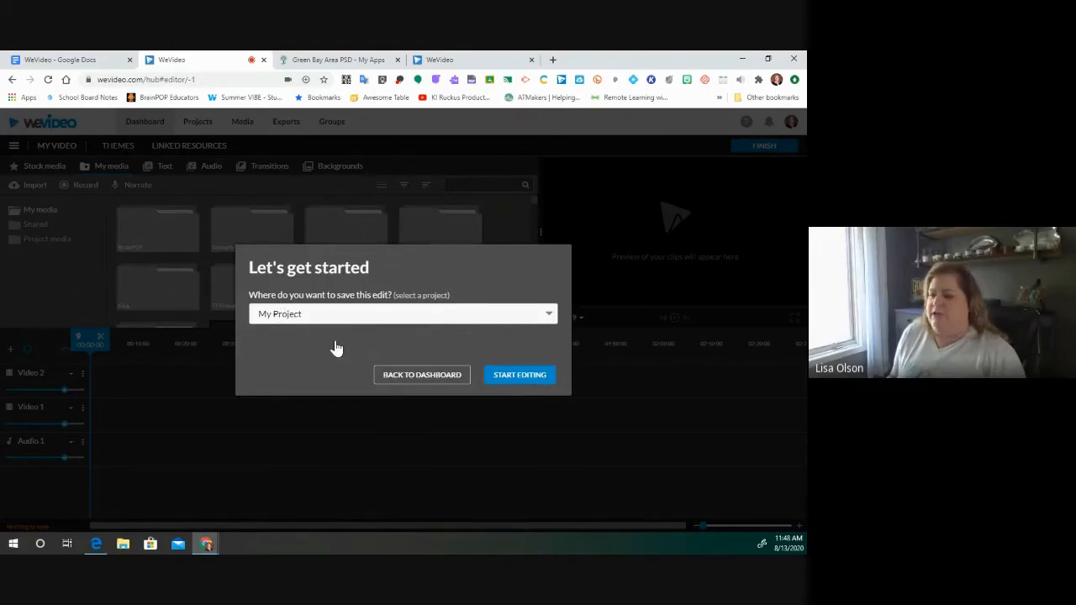
- Save the new edit in My Project and begin editing
left_click(547, 312)
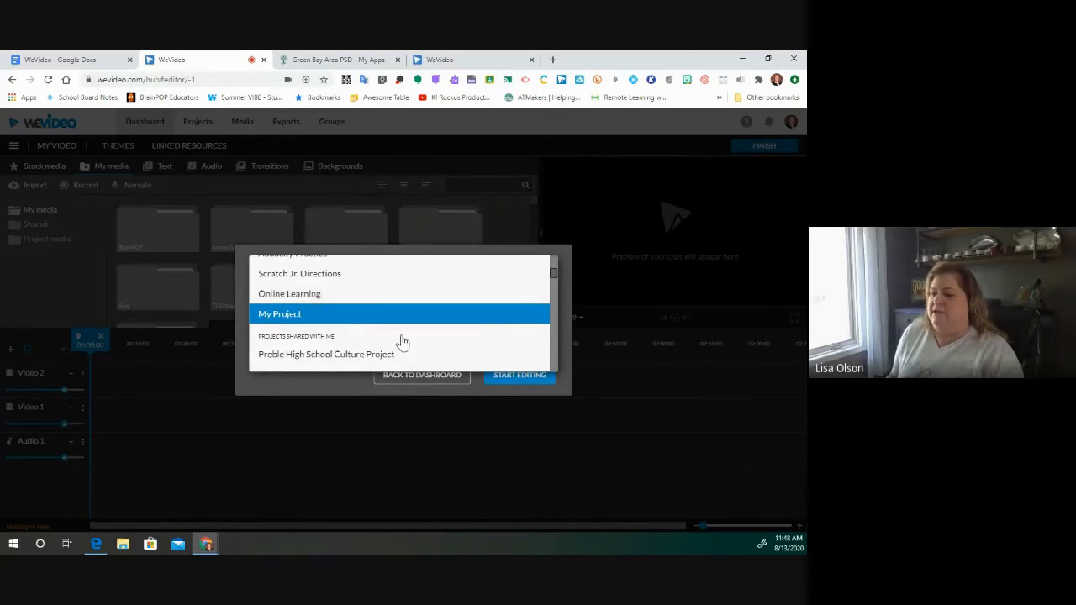
scroll(401, 344, "up", 2)
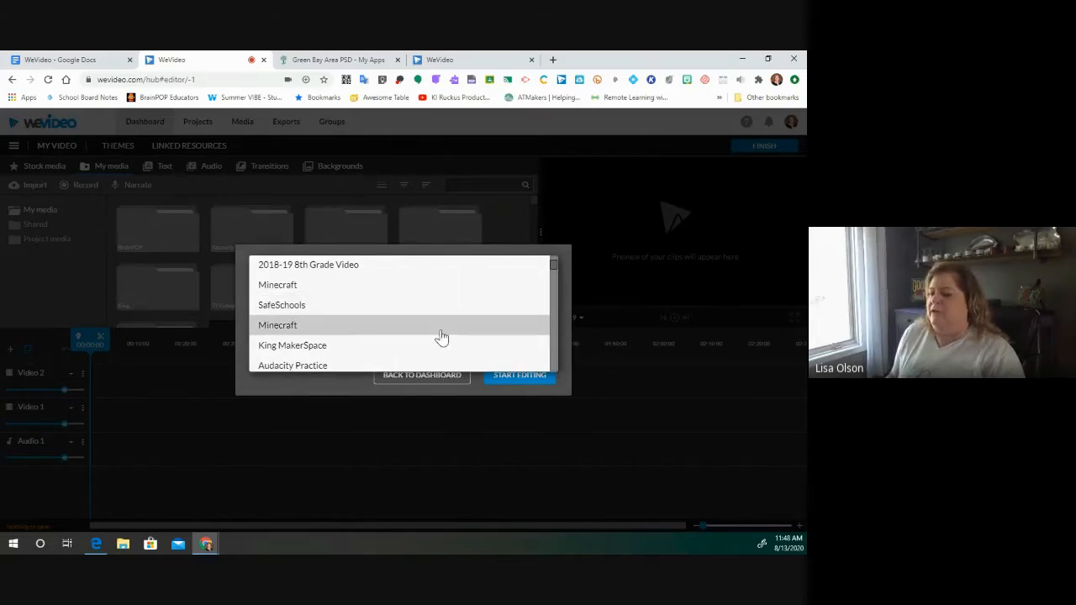
scroll(427, 305, "down", 1)
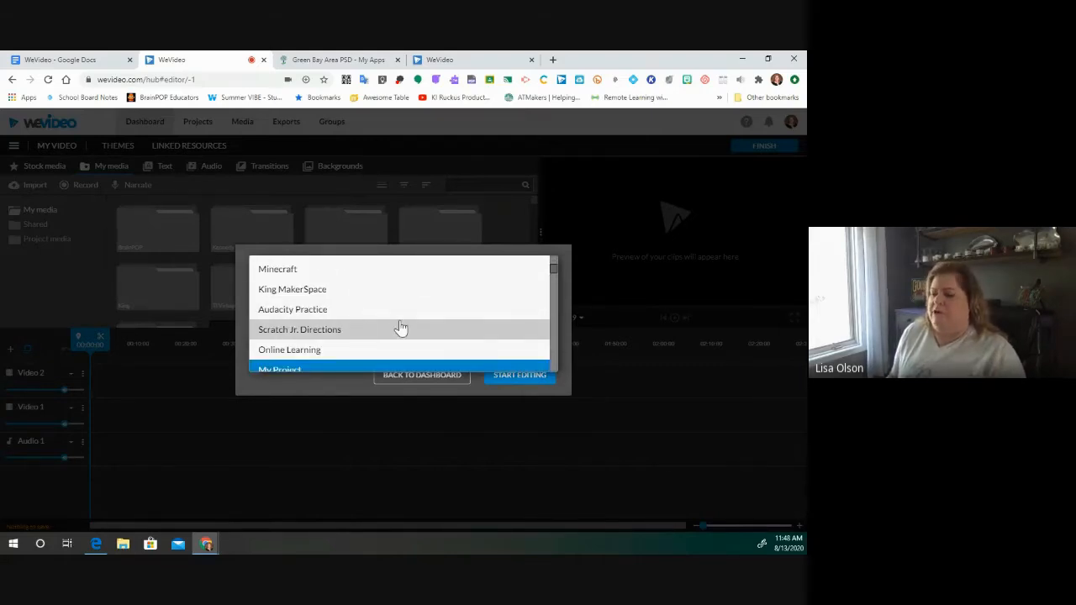
scroll(400, 330, "down", 1)
left_click(322, 315)
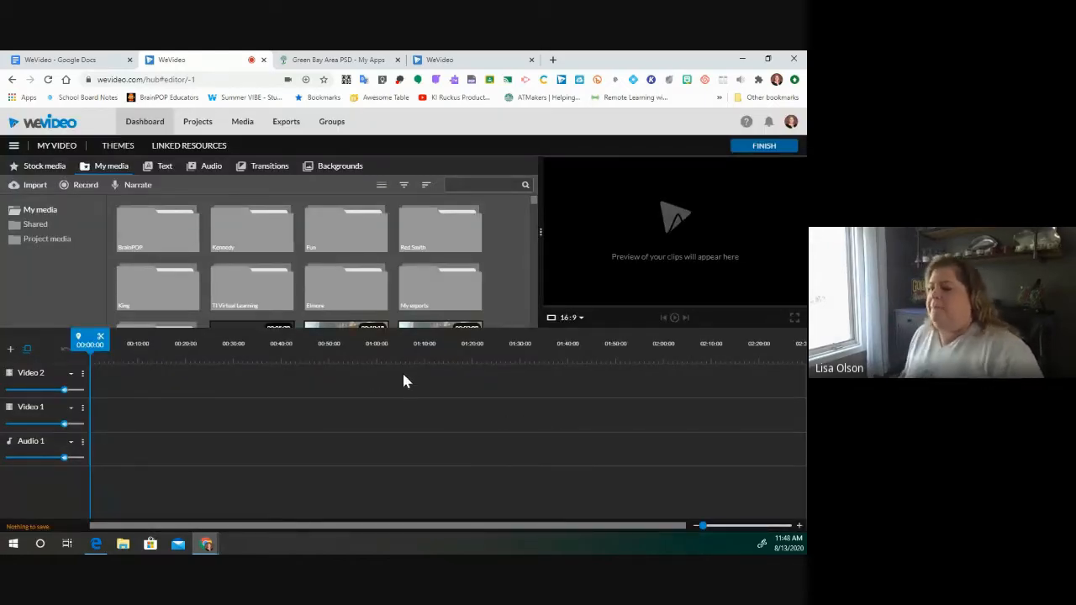
- Select the Kennedy folder in My media and scroll through its folders and webcam clips
left_click(245, 245)
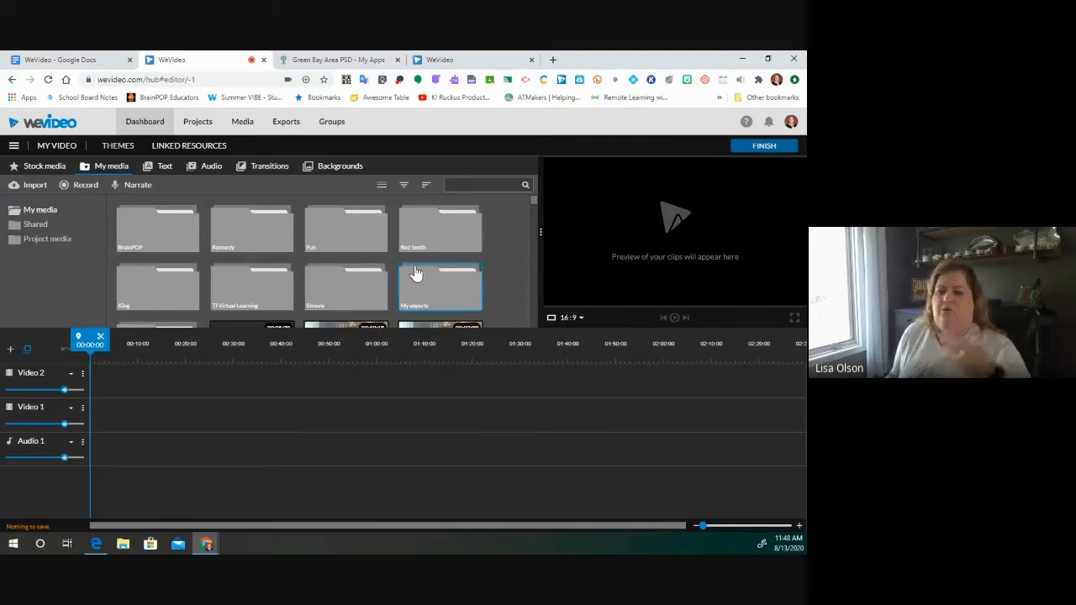
left_click_drag(534, 203, 538, 239)
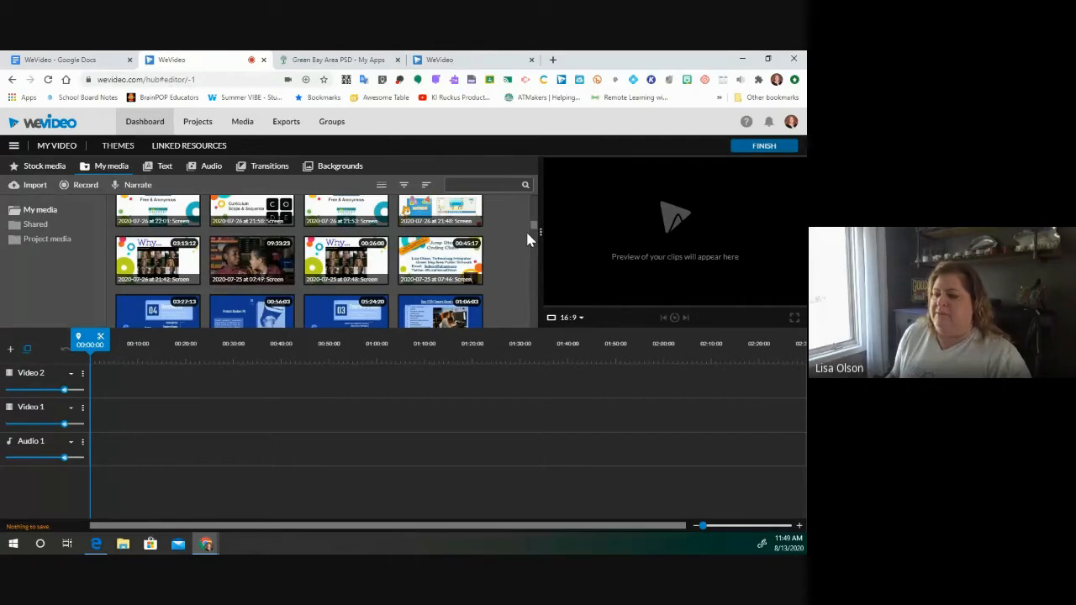
scroll(367, 254, "down", 3)
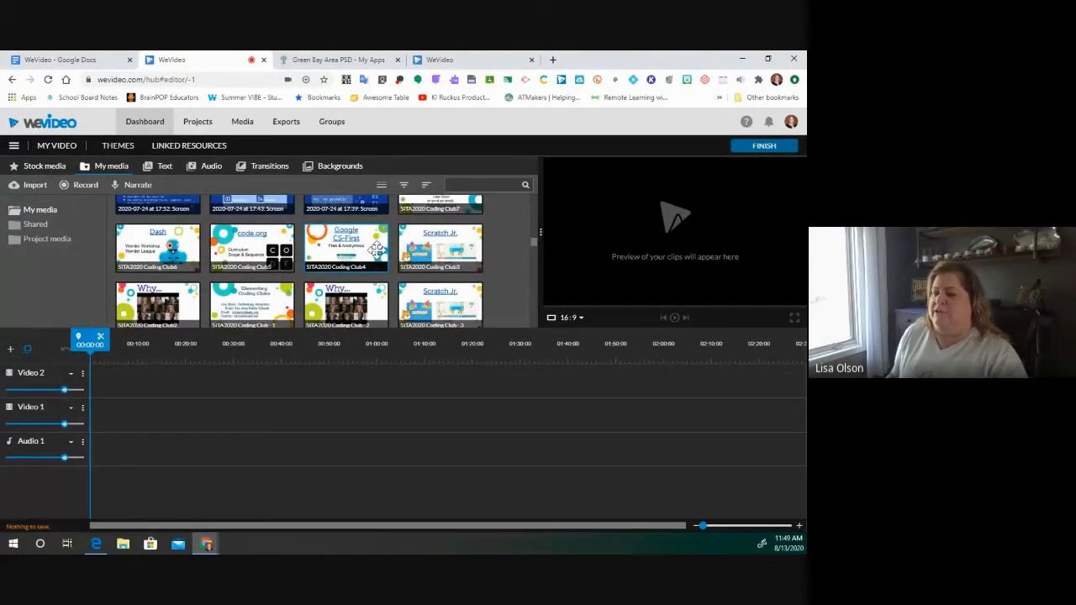
scroll(387, 242, "up", 1)
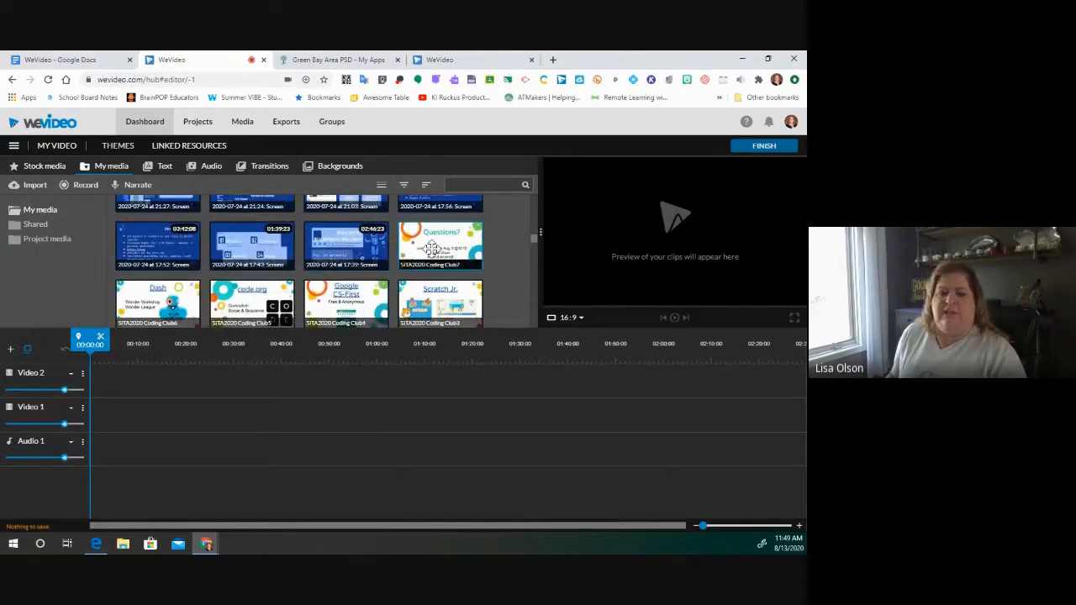
left_click_drag(531, 242, 533, 209)
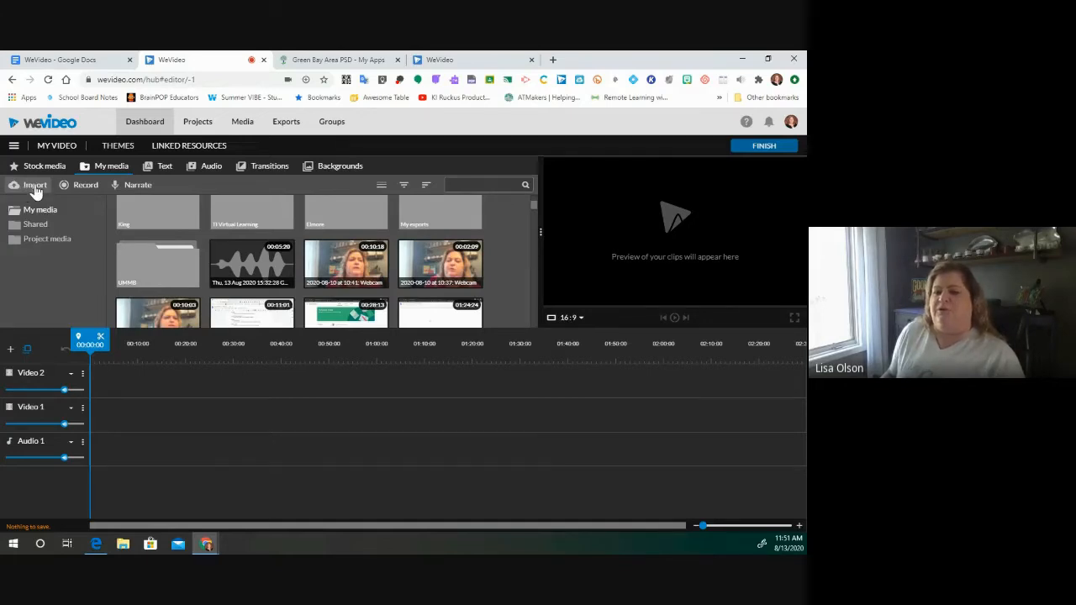
- Import the Classlink Launchpad screenshot from the computer into the media library
left_click(36, 192)
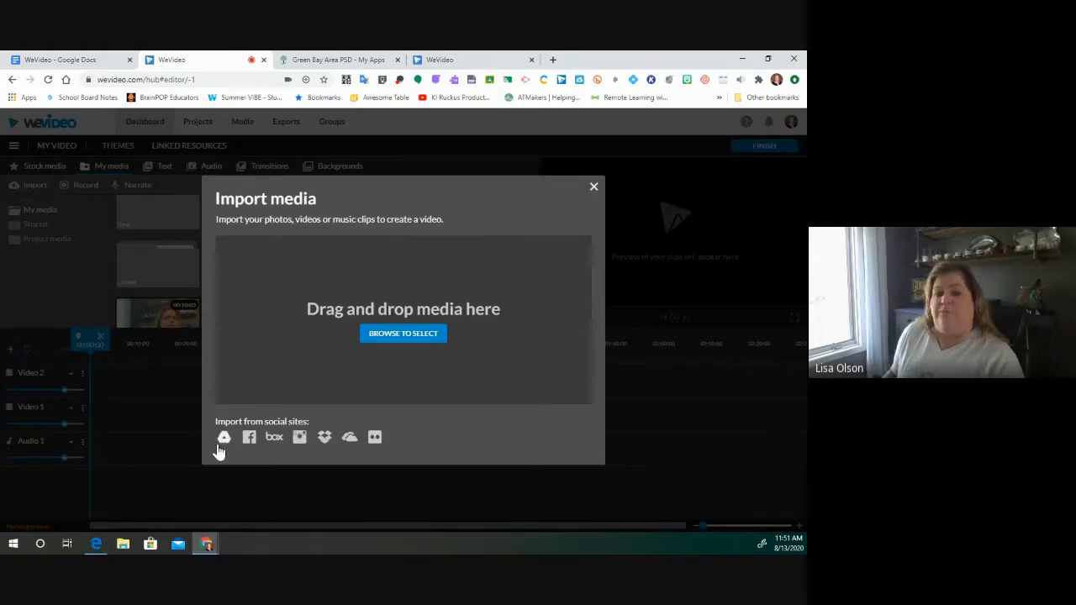
left_click(407, 335)
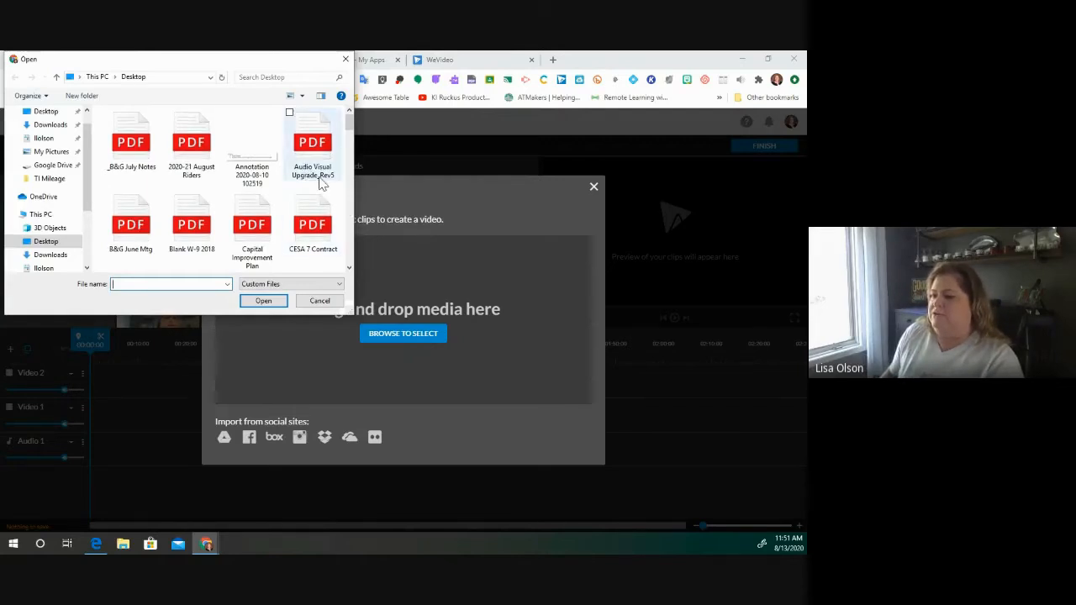
scroll(319, 187, "down", 1)
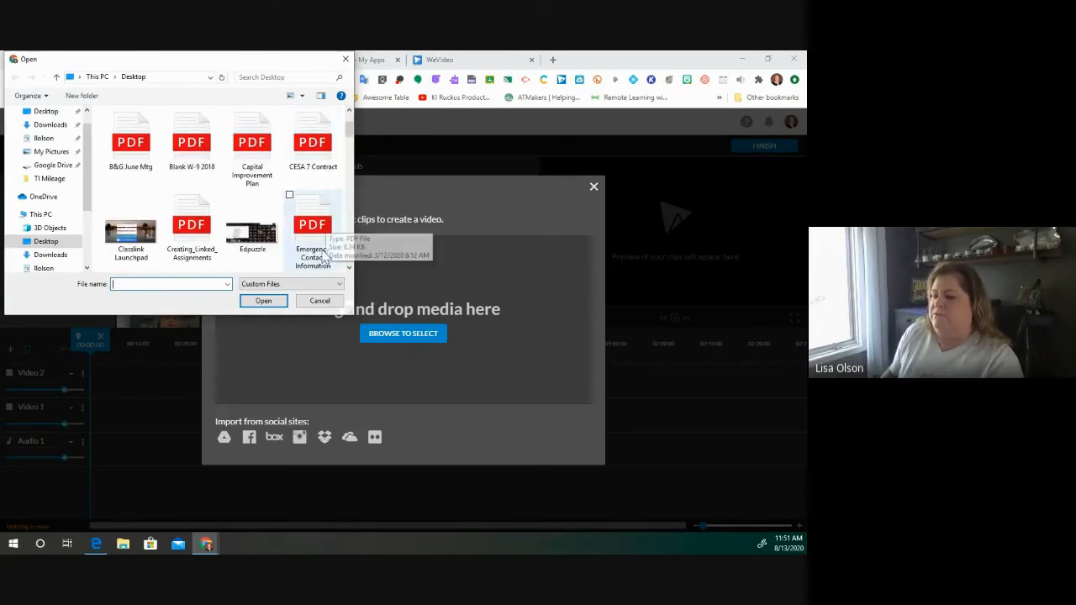
left_click(133, 238)
double_click(132, 237)
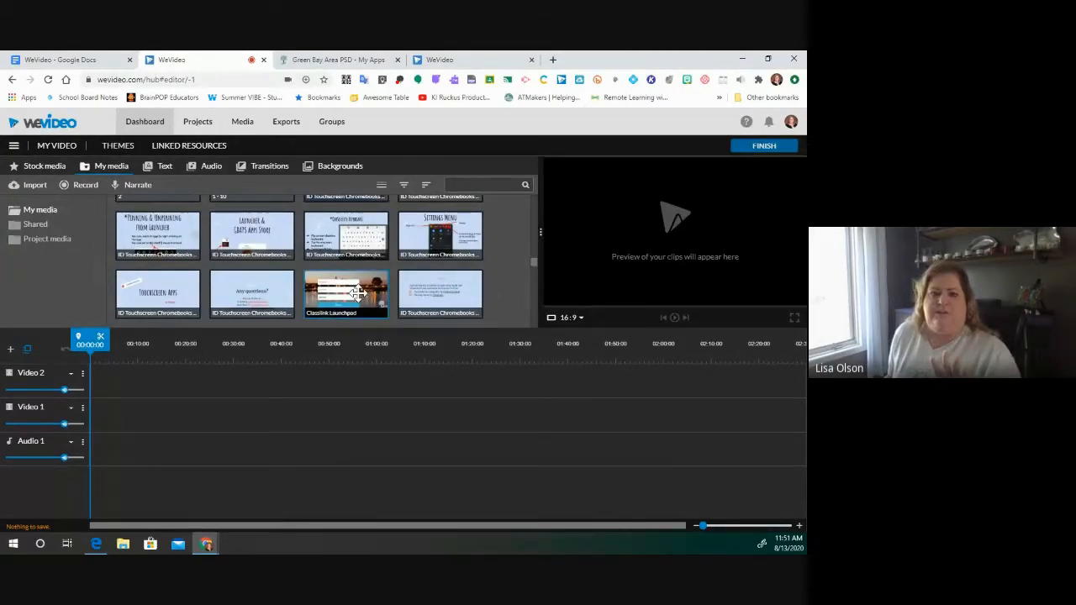
- Drag the Classlink Launchpad image onto the start of the Video 1 track
left_click_drag(321, 333, 102, 408)
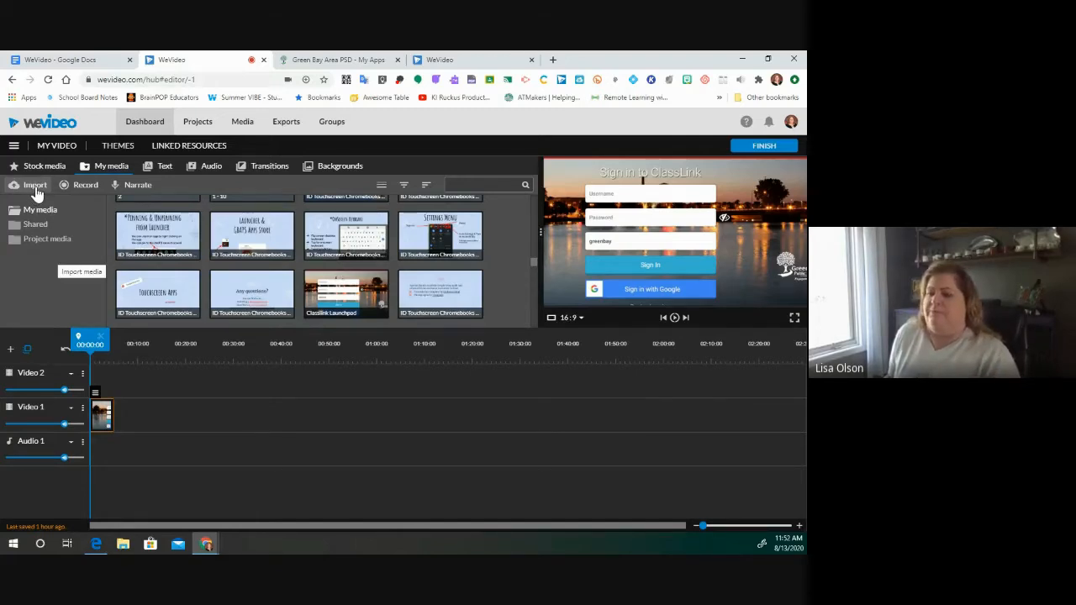
- Import the first image from the Google Drive Peshtigo Fire folder, then locate it in My media
left_click(37, 188)
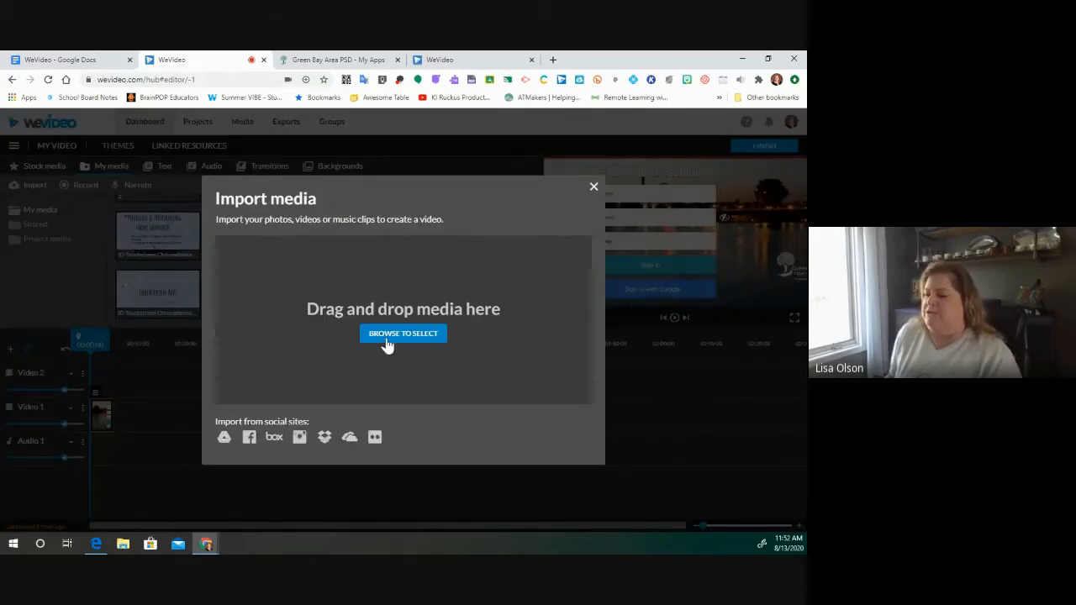
left_click(224, 439)
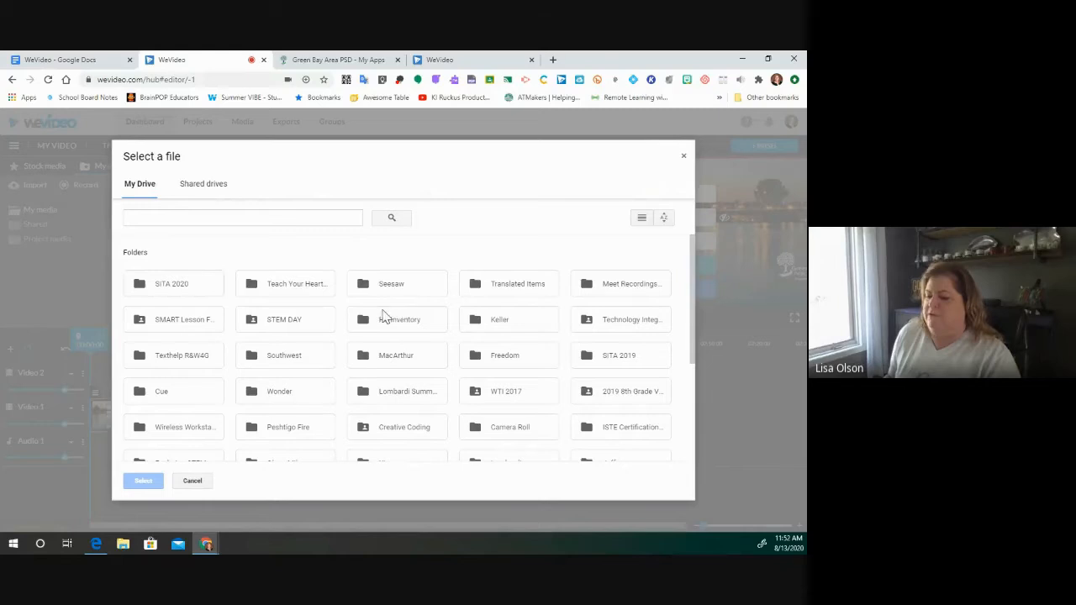
double_click(282, 430)
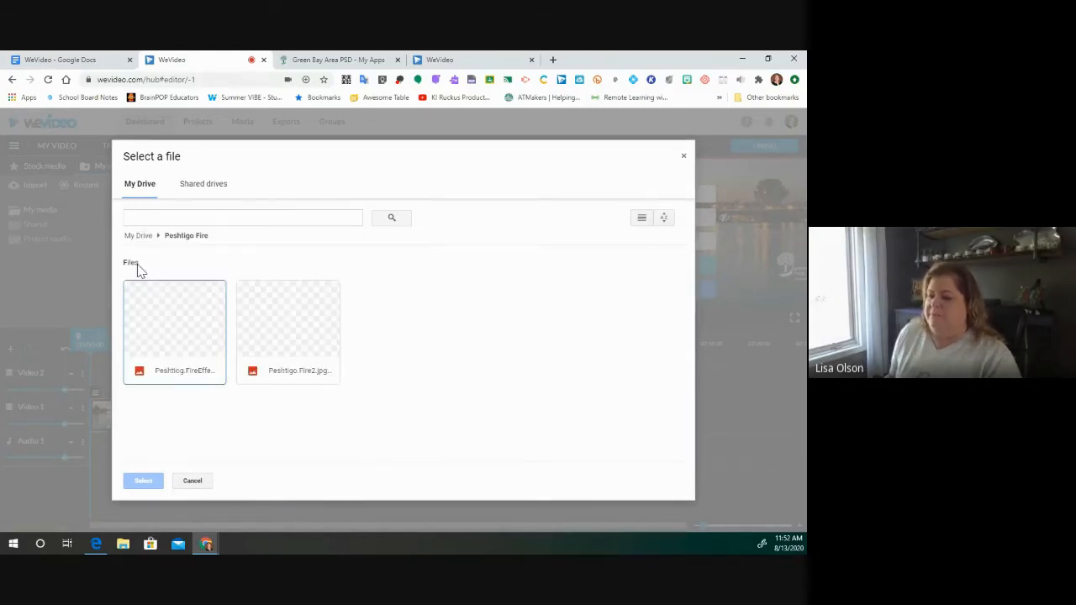
left_click(200, 317)
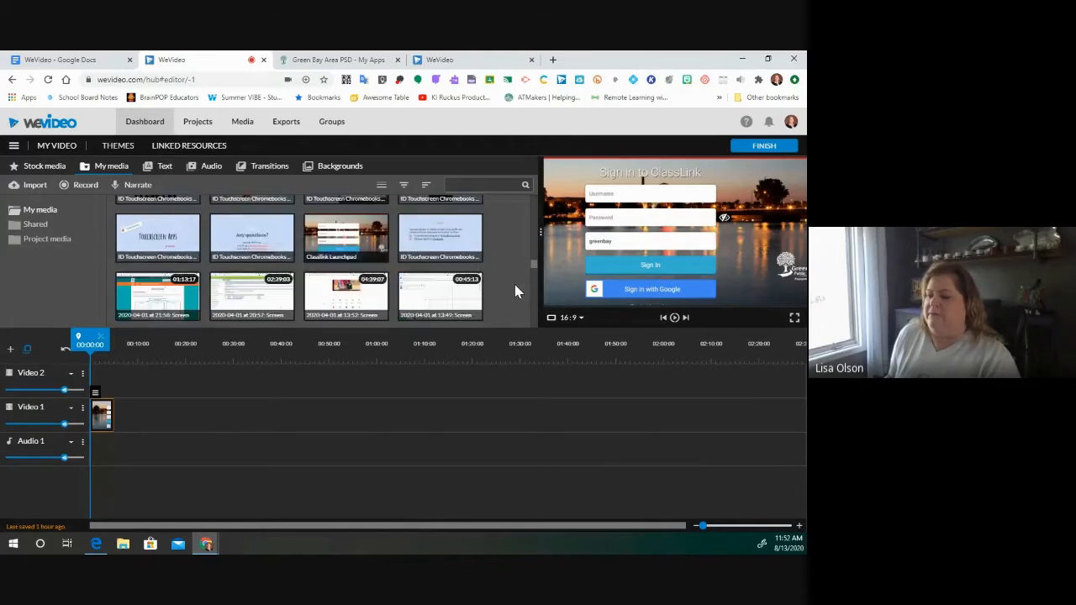
scroll(525, 282, "down", 3)
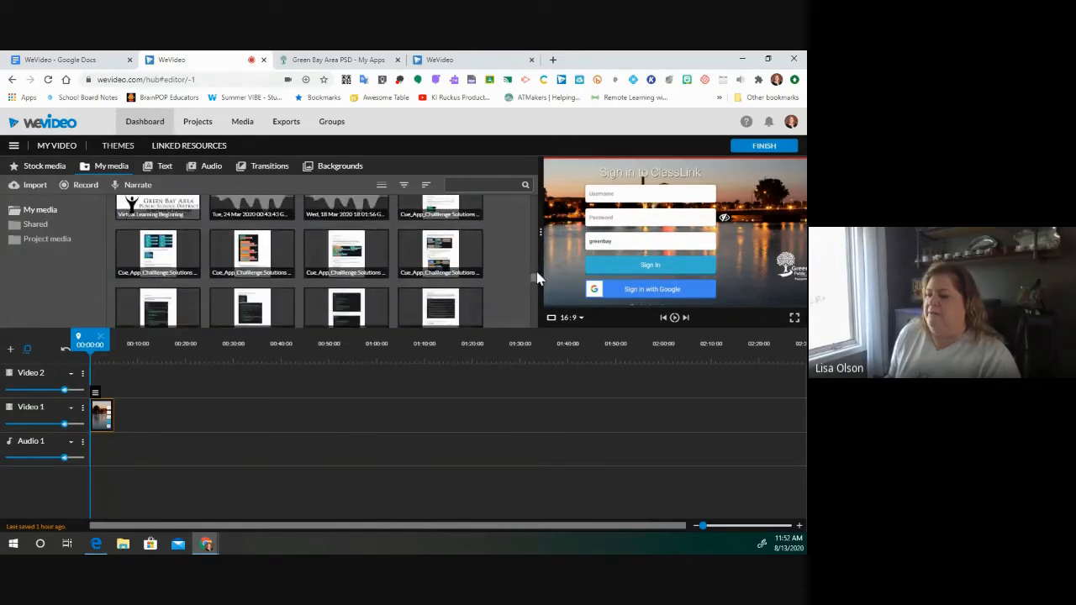
left_click_drag(537, 272, 532, 333)
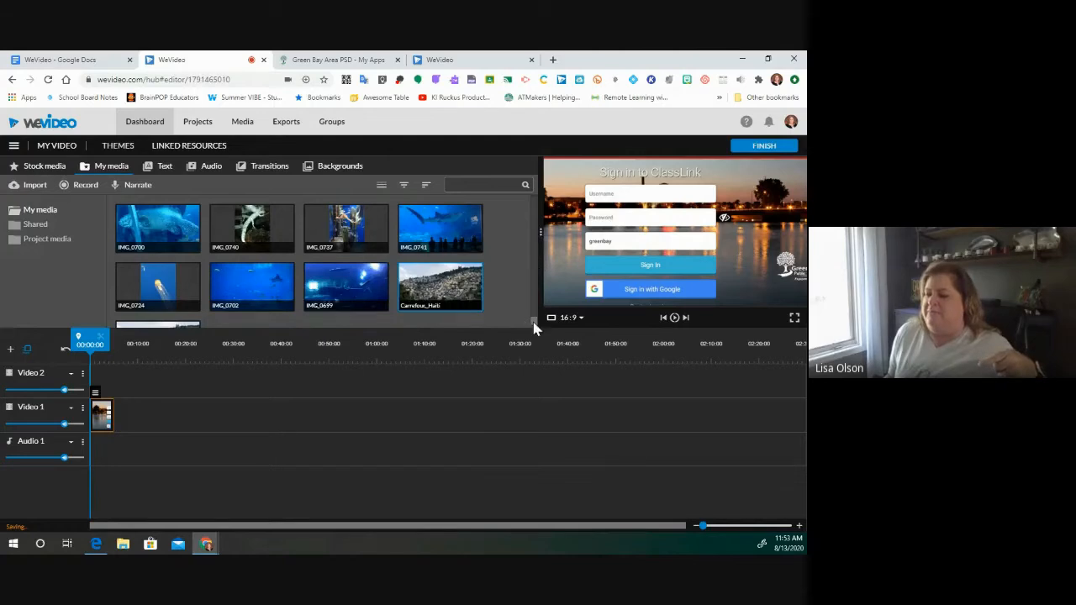
- Place the black-and-white Peshtigo Fire engraving on Video 1 right after the Classlink Launchpad clip
scroll(535, 327, "up", 8)
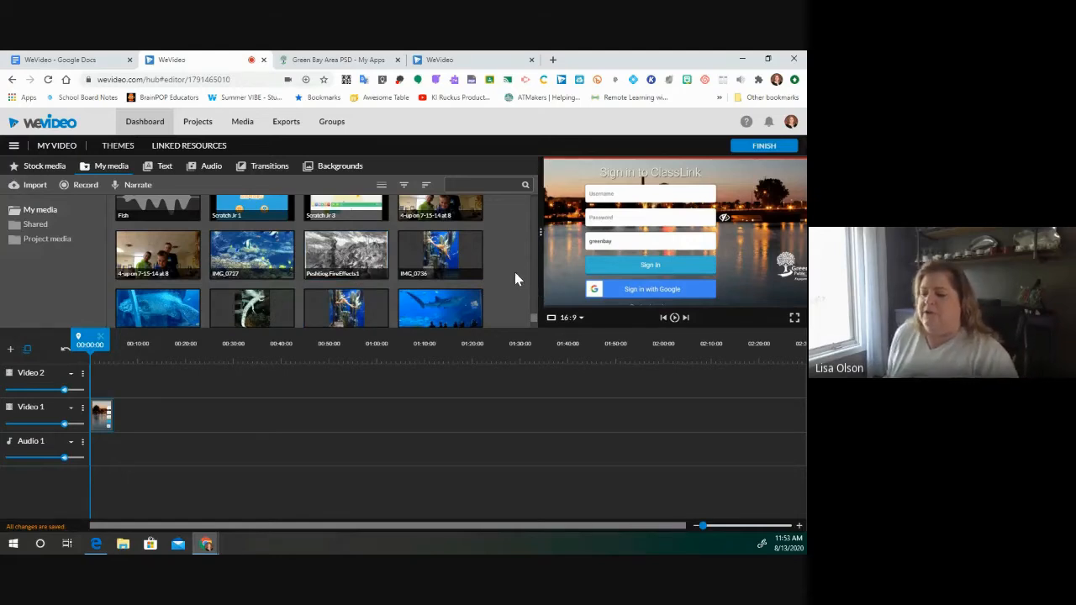
left_click(347, 258)
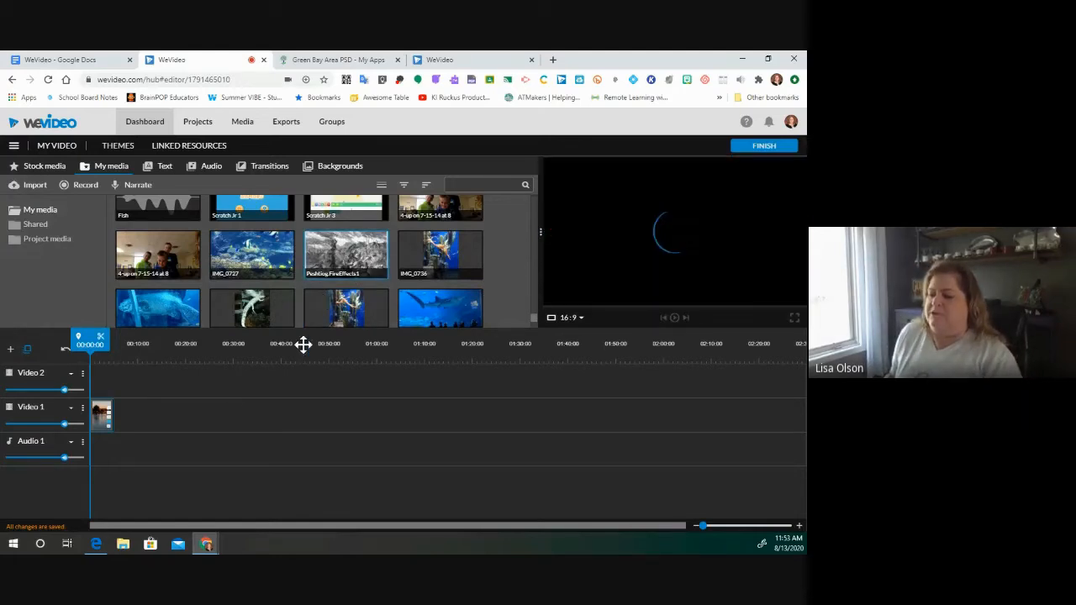
left_click_drag(232, 398, 127, 412)
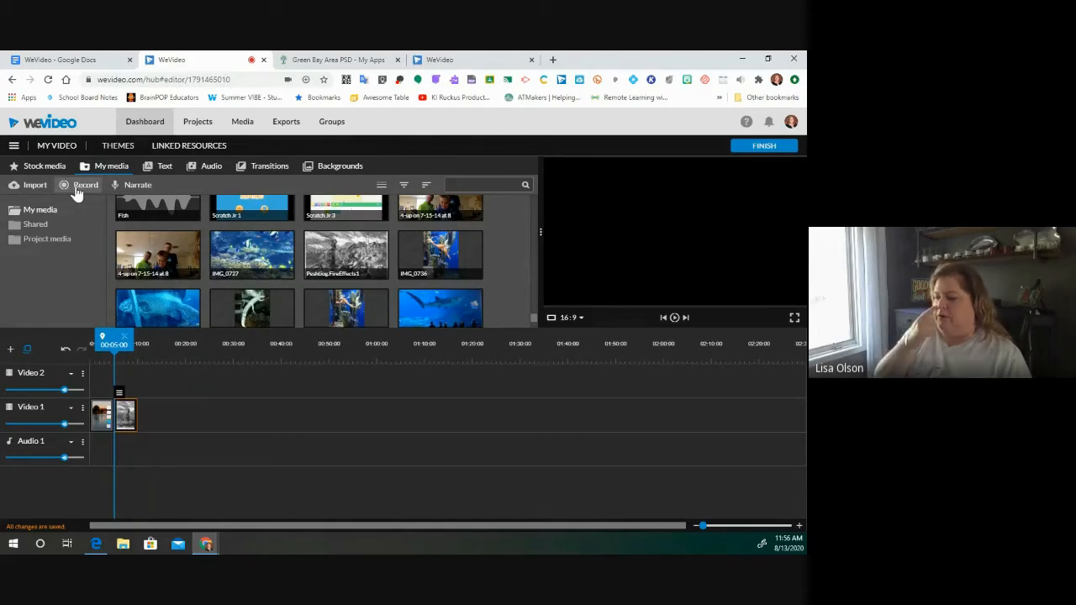
- Start a new recording from the Webcam and continue to the recorder setup
left_click(78, 186)
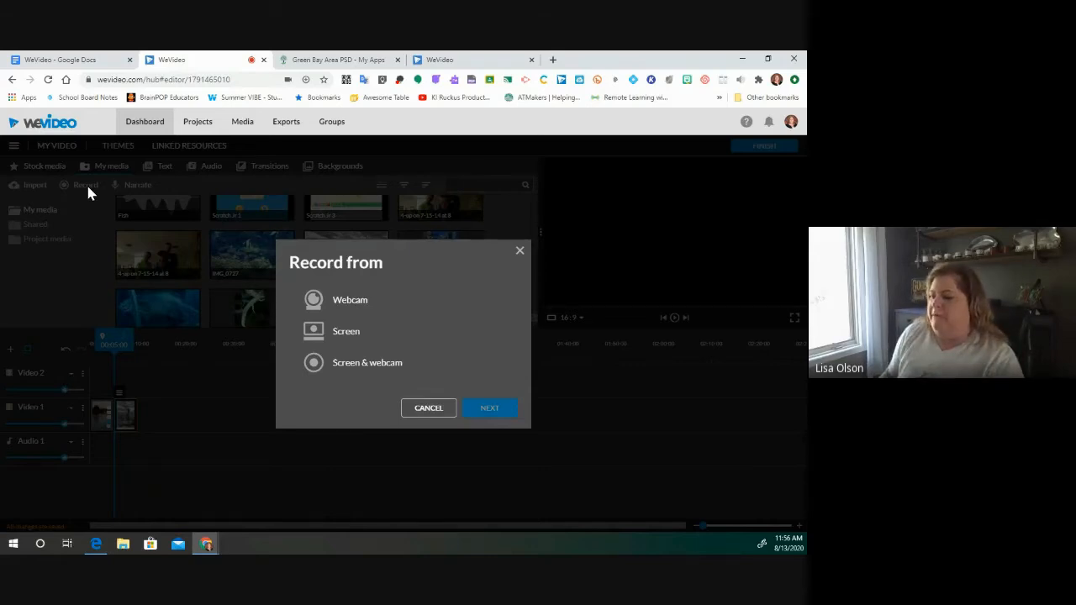
left_click(360, 303)
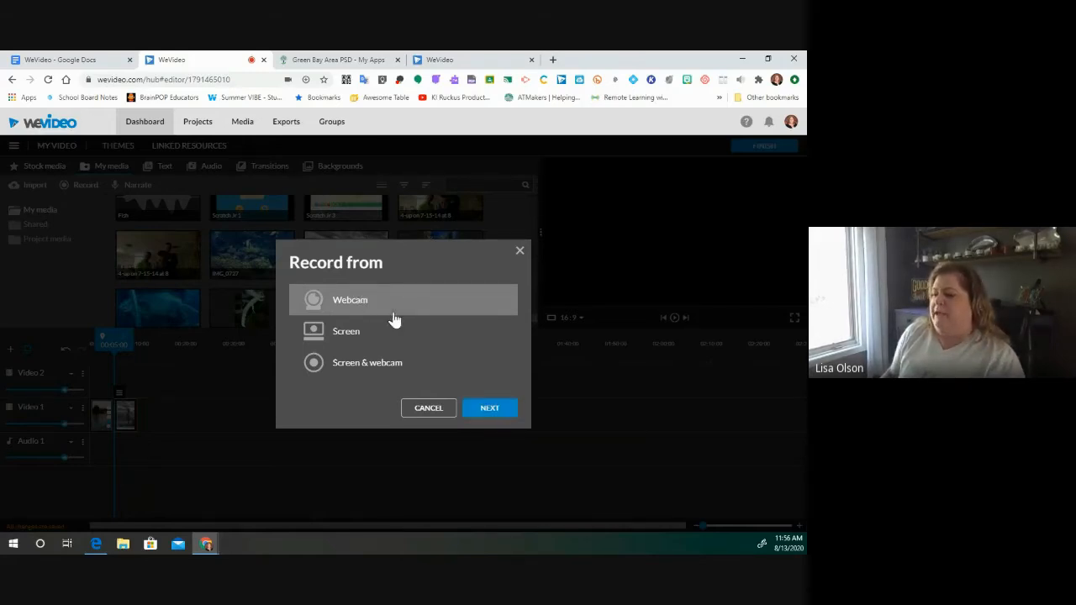
left_click(488, 413)
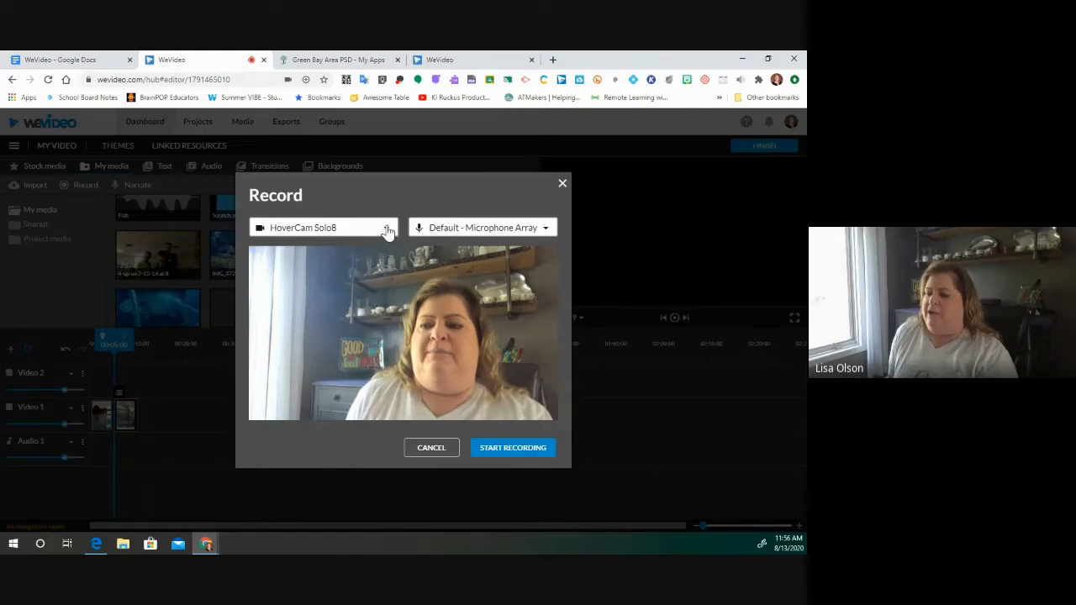
- Set the recorder camera to Integrated Camera (04ca:7070) and the microphone to HoverCam
left_click(385, 232)
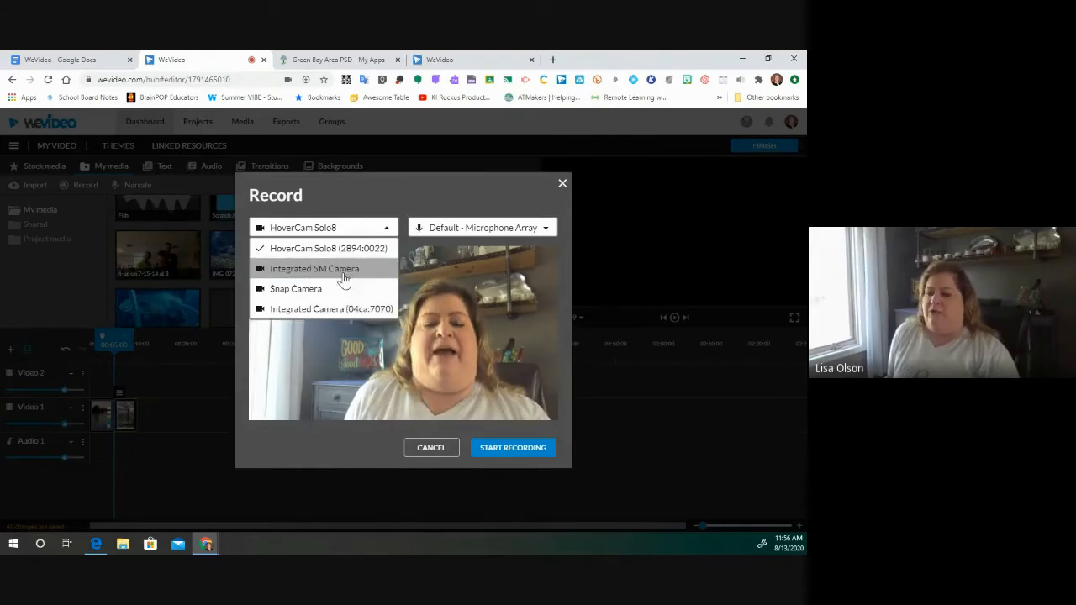
left_click(344, 270)
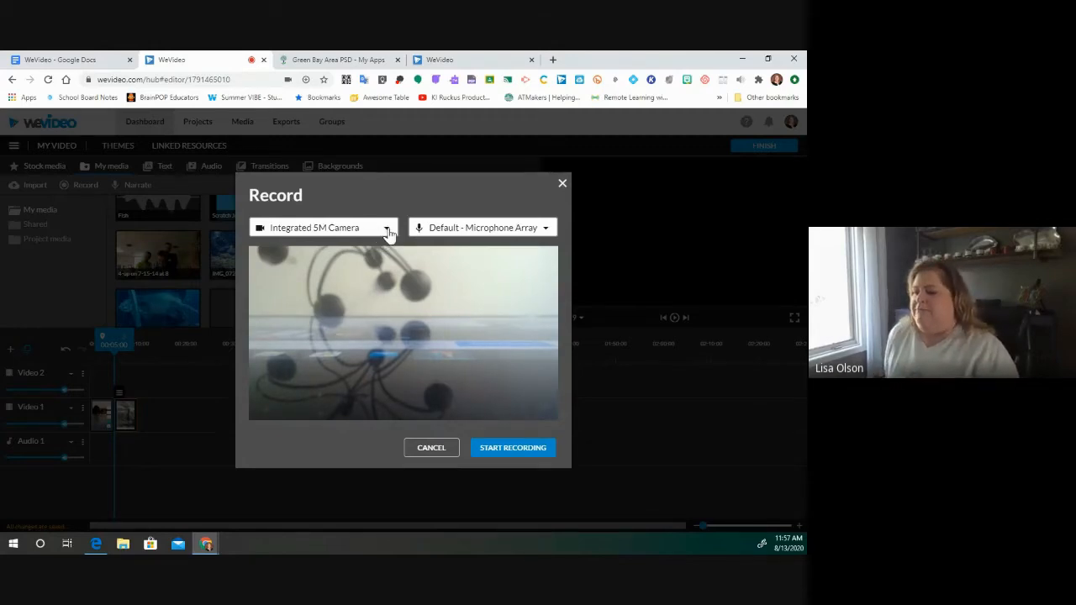
left_click(386, 231)
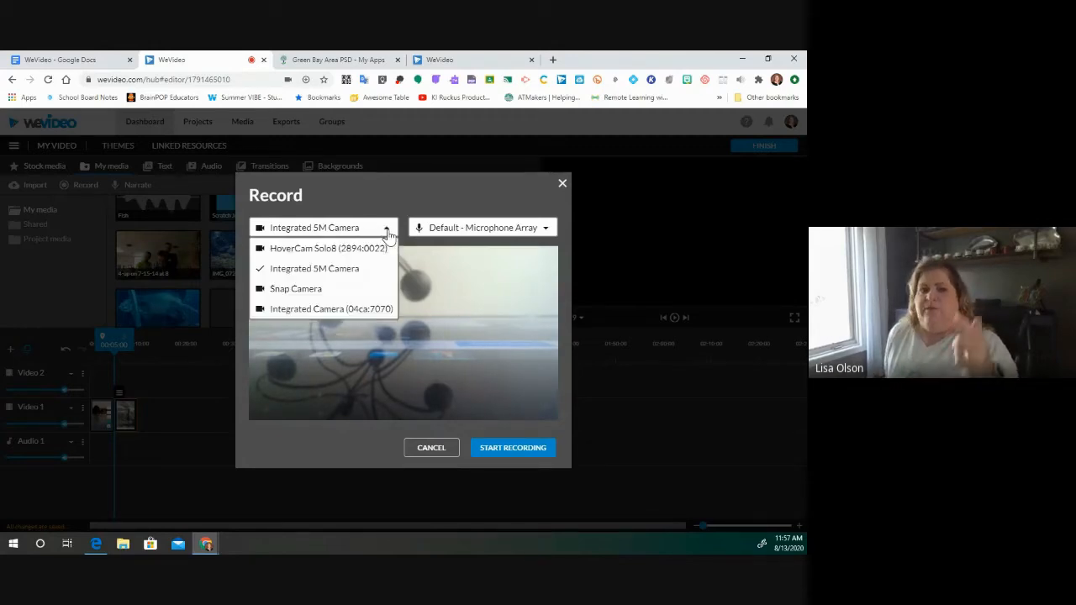
left_click(335, 311)
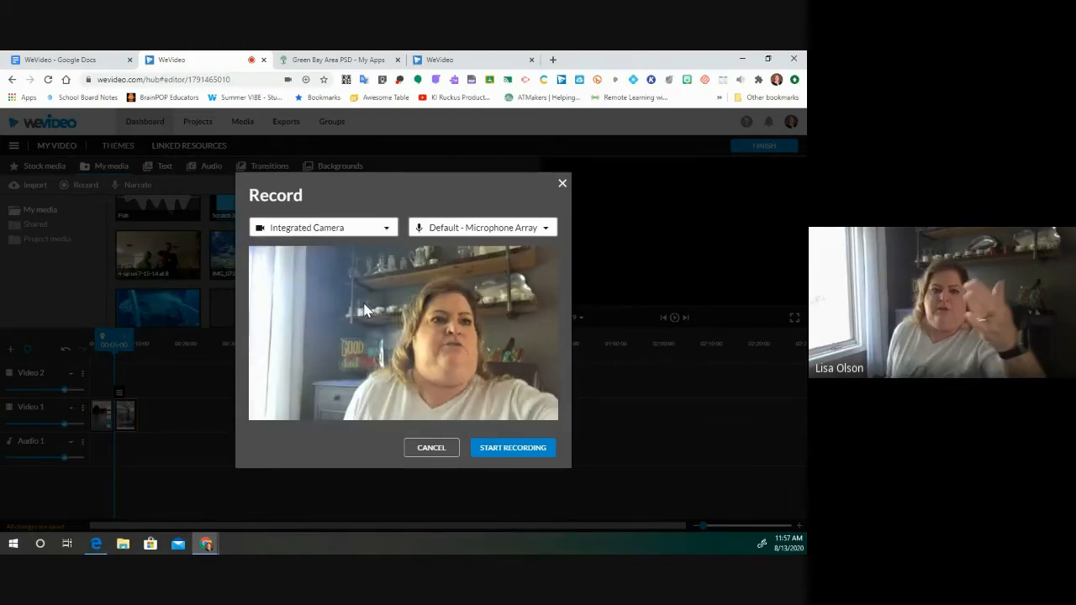
left_click(387, 233)
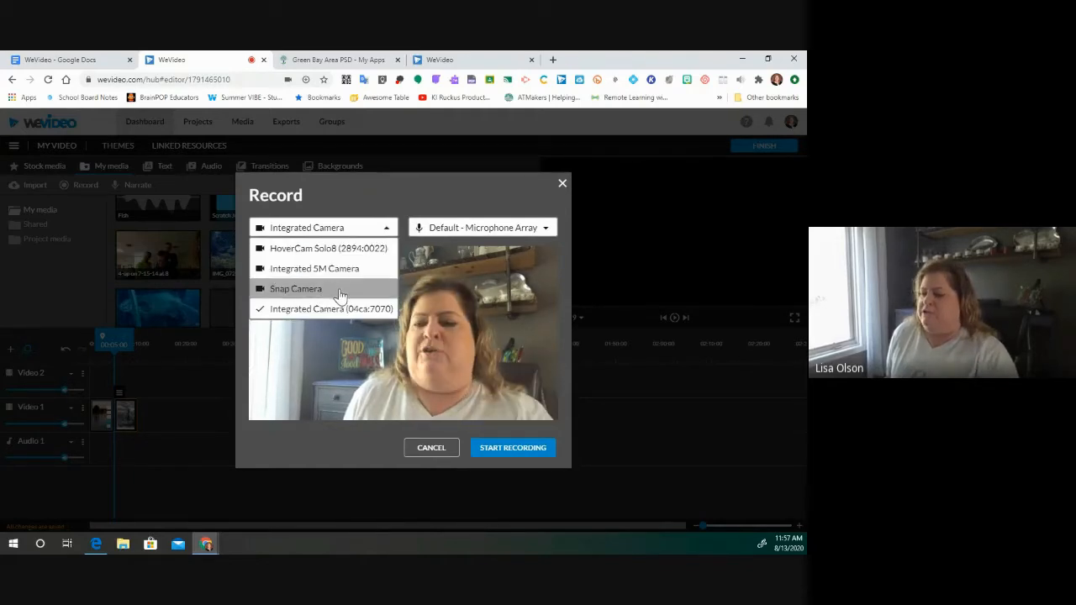
left_click(380, 309)
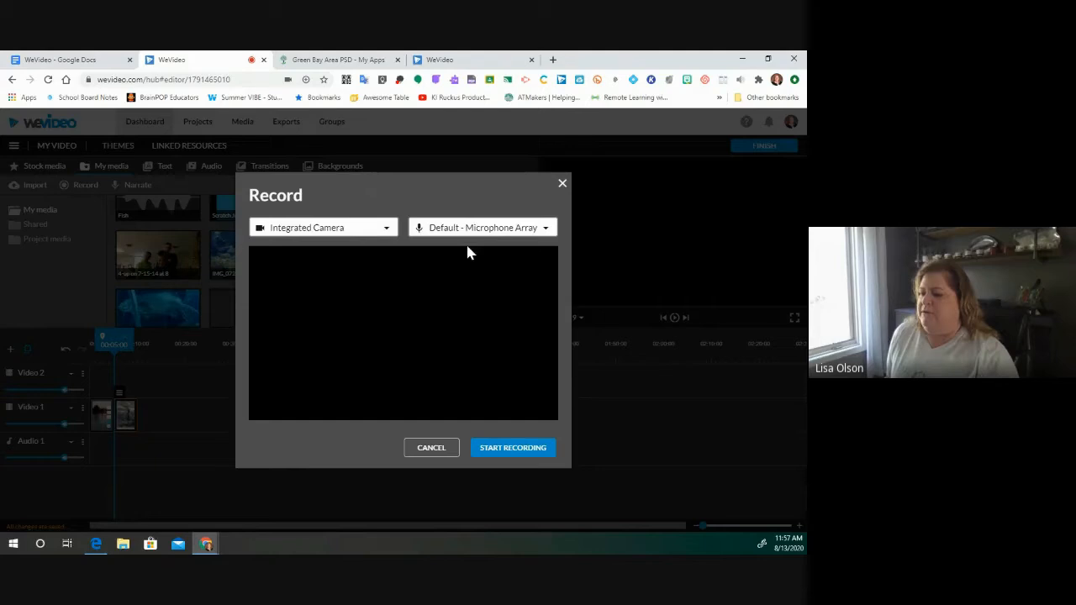
left_click(547, 230)
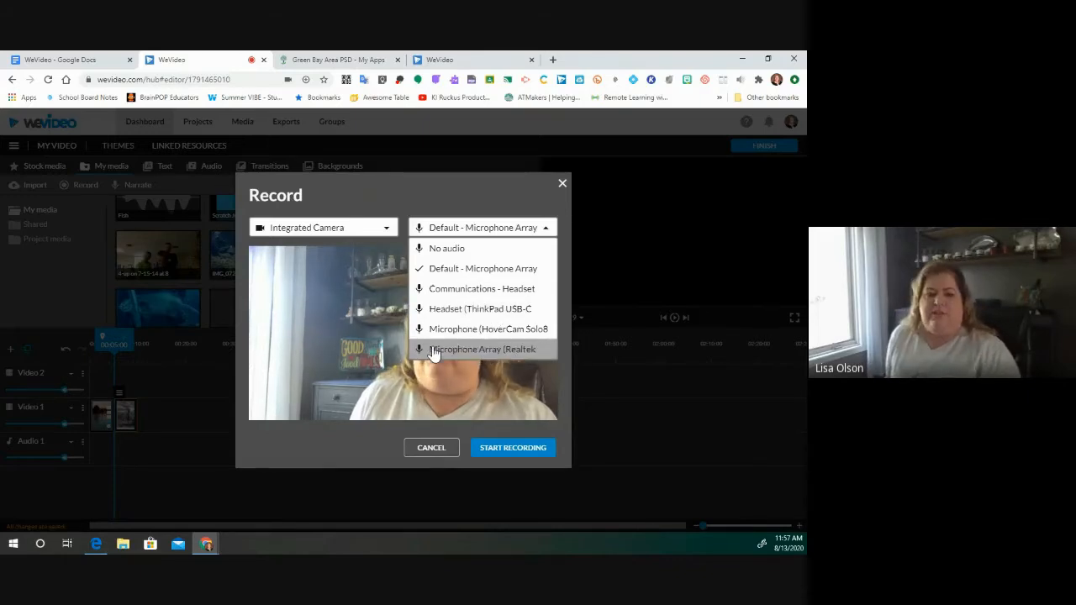
left_click(510, 333)
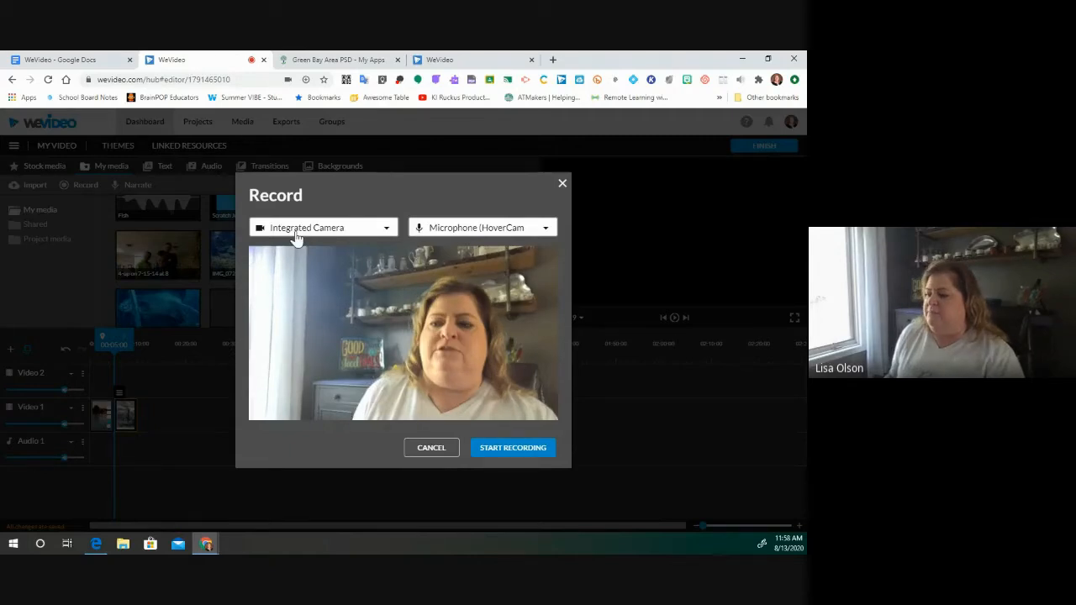
- Record a short webcam clip talking to the camera, then stop it for review
left_click(496, 449)
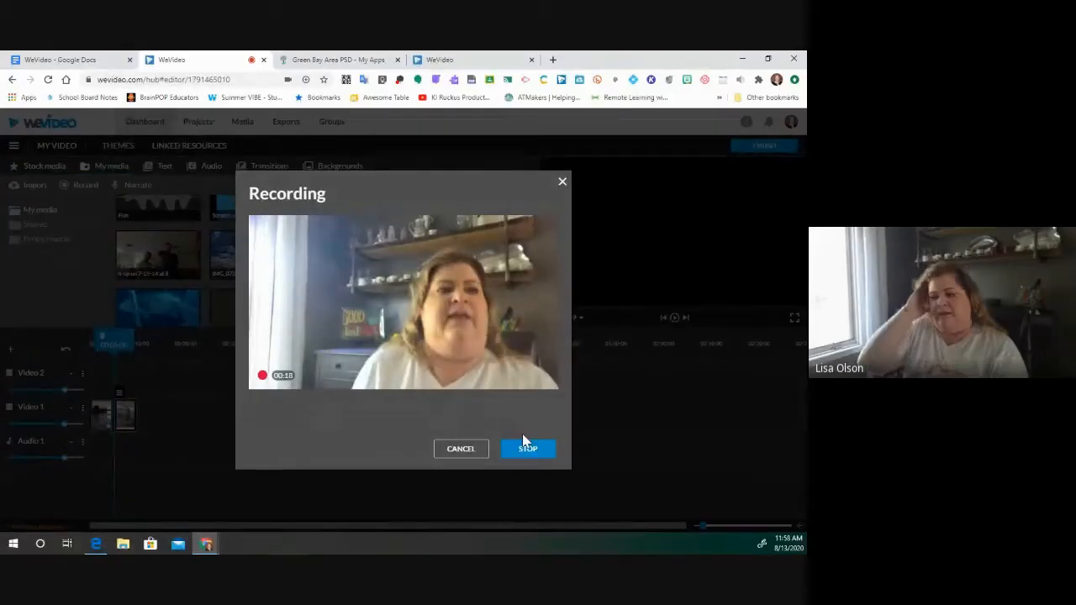
left_click(524, 446)
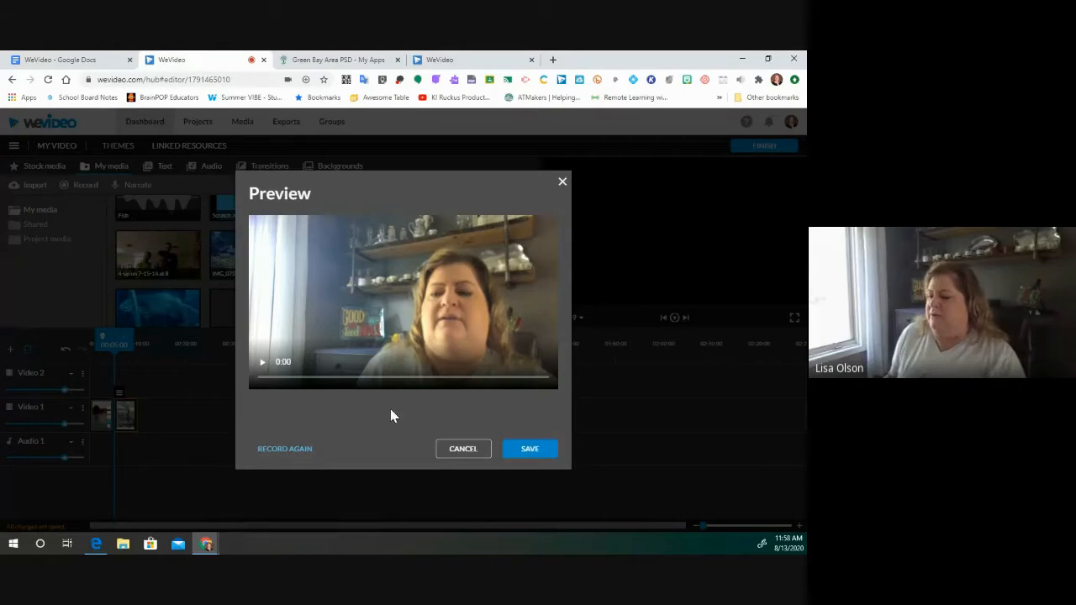
- Save the 00:18:14 webcam recording so it lands on Video 1 after the Peshtigo Fire engraving
left_click(291, 448)
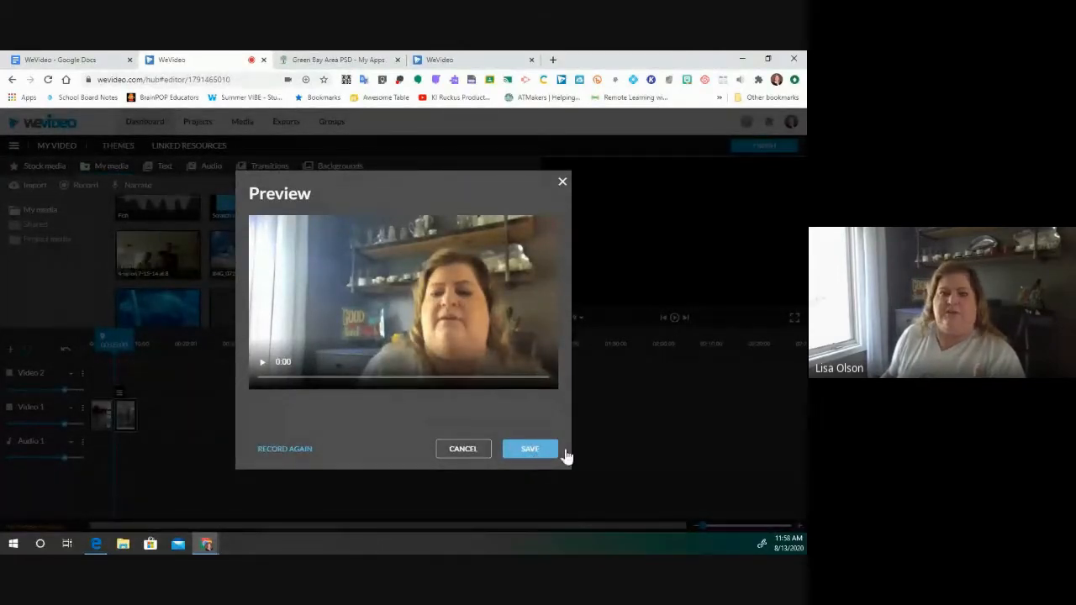
left_click(530, 448)
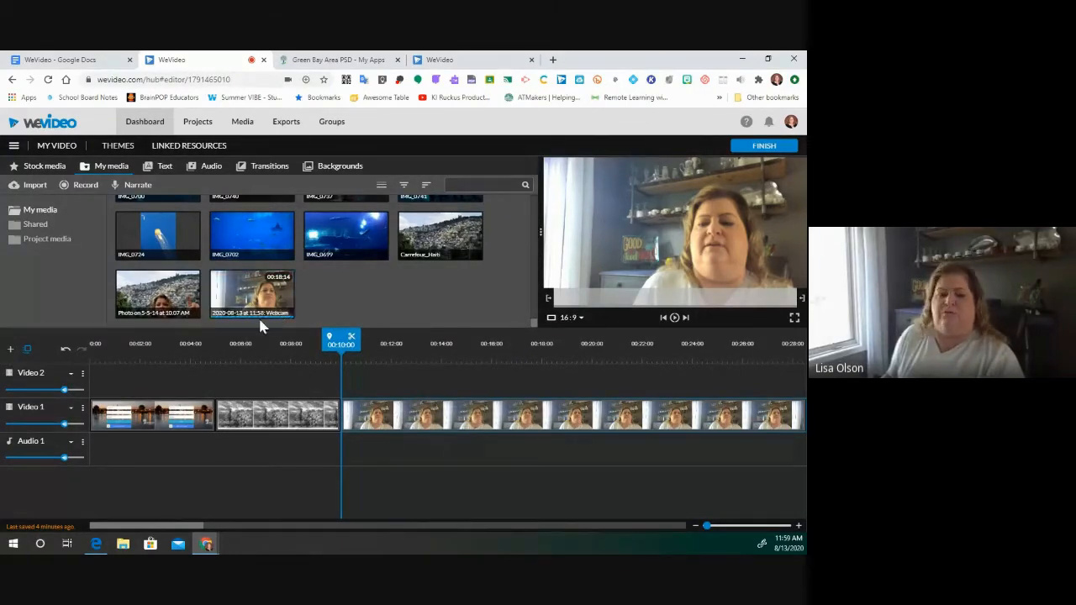
left_click(361, 417)
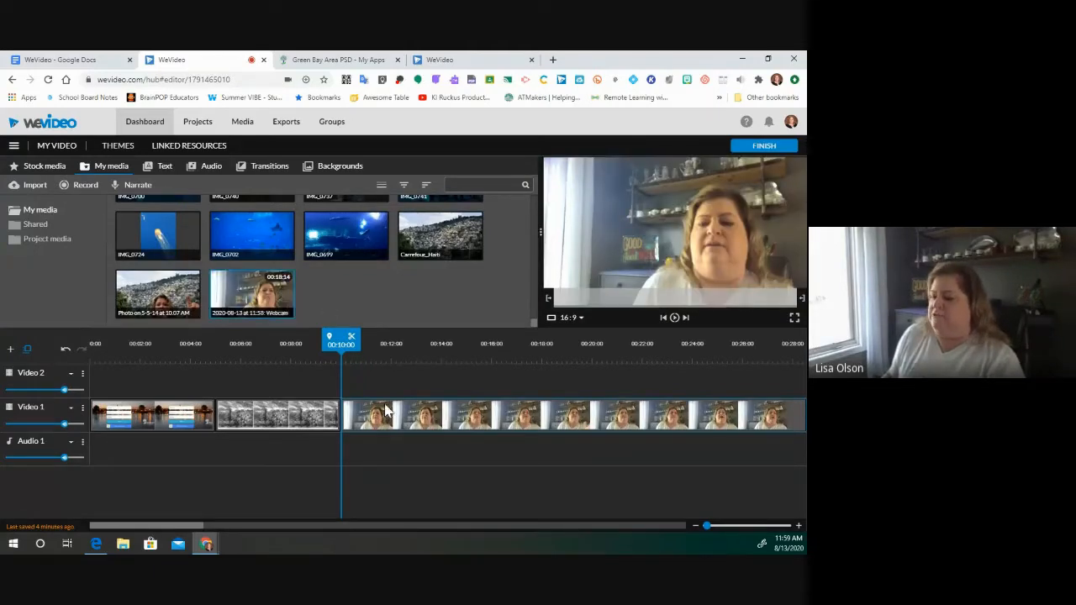
- Position the playhead inside the webcam clip at about 00:11 for splitting
left_click_drag(342, 345, 424, 367)
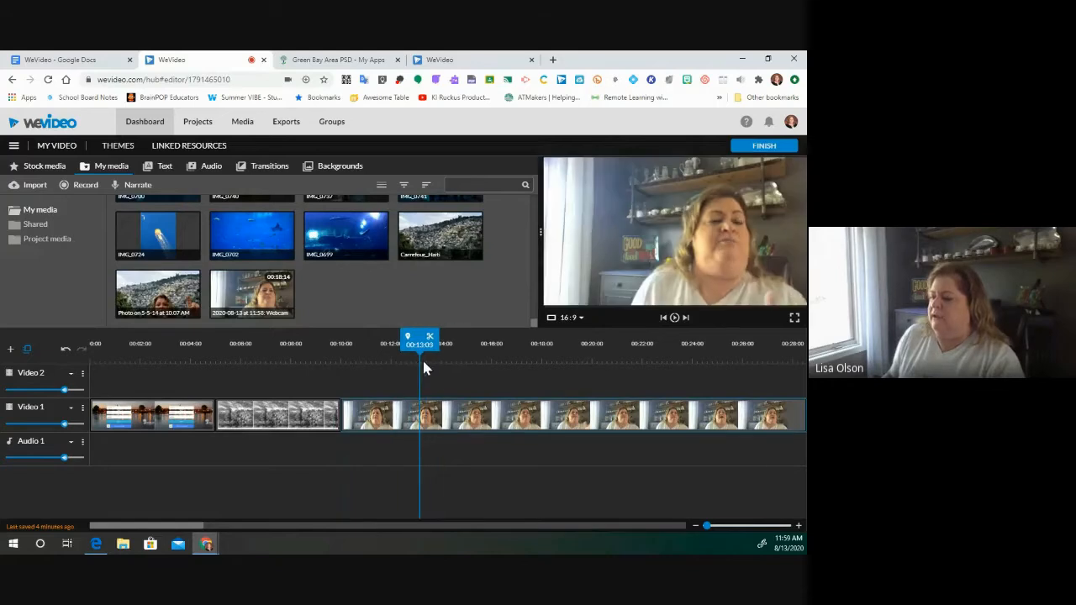
mouse_move(192, 532)
left_mouse_down()
mouse_move(205, 532)
mouse_move(190, 531)
left_mouse_up()
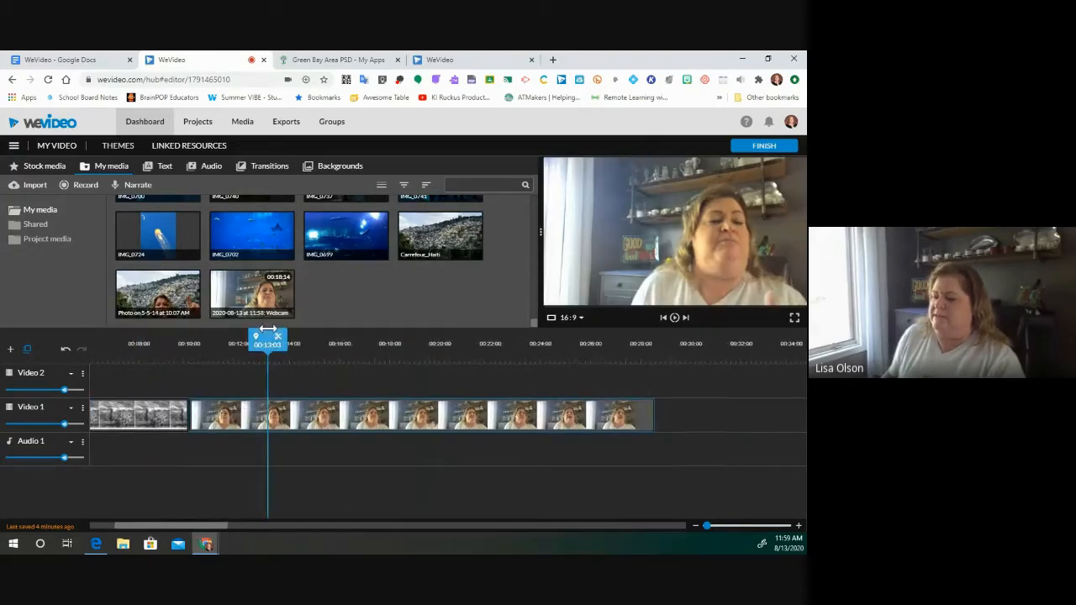
left_click_drag(267, 330, 217, 343)
left_click(183, 340)
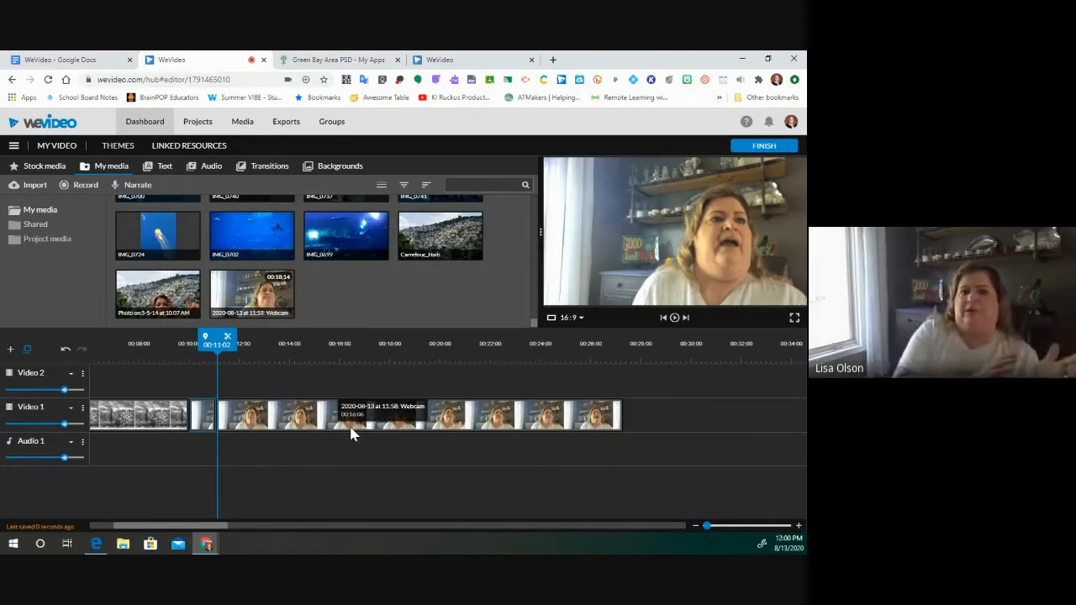
- Delete the short opening piece of the webcam clip at 00:10 on Video 1
left_click(202, 428)
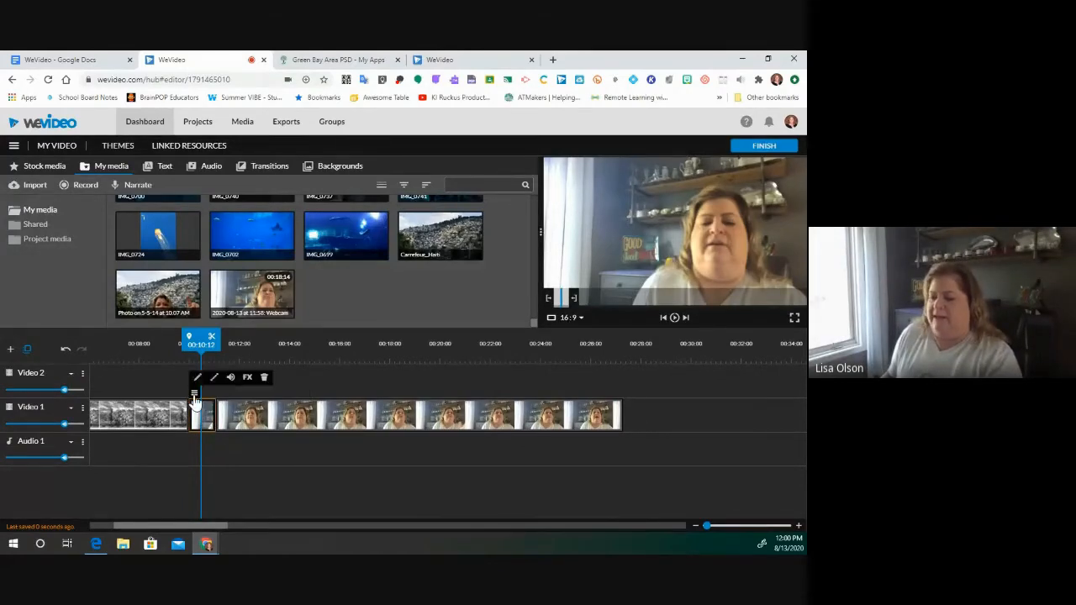
mouse_move(194, 389)
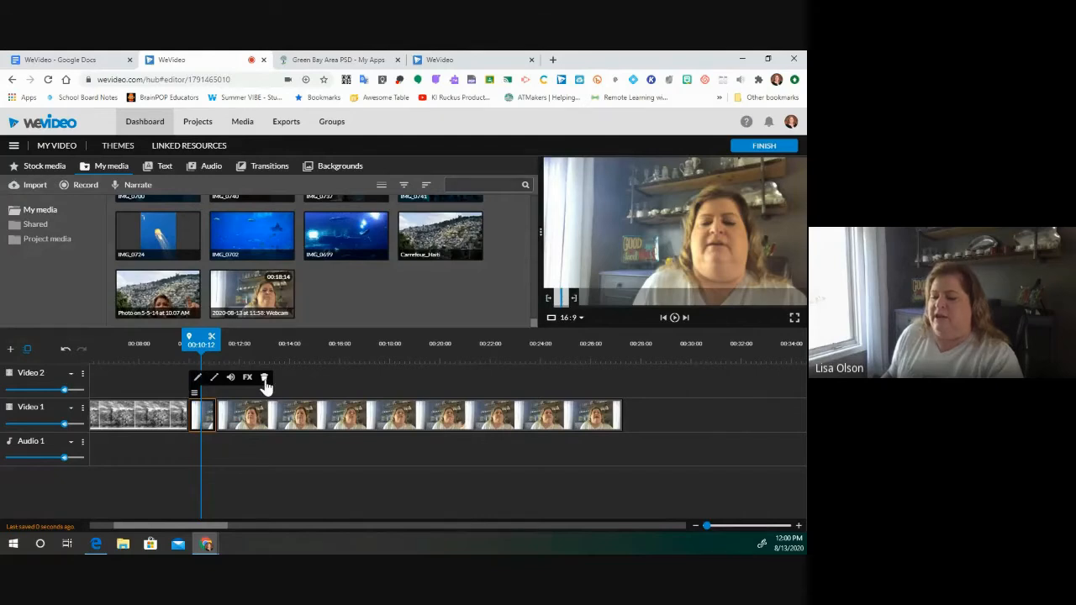
key("Delete")
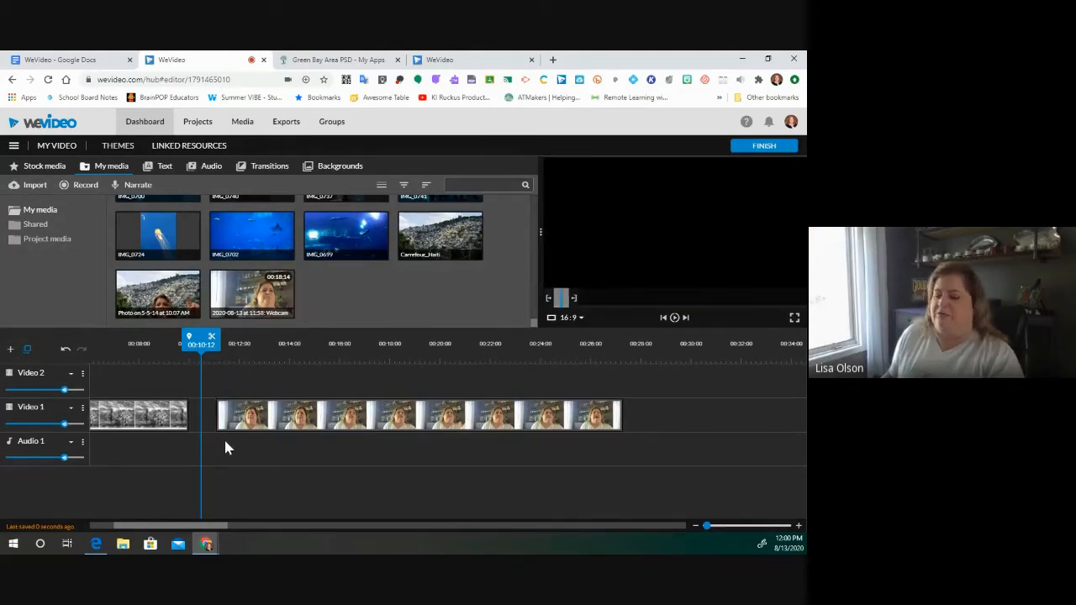
- Slide the webcam clip left to 00:10 after the images and move the playhead to 00:23:05
left_click_drag(252, 429, 225, 427)
left_click_drag(228, 467, 228, 468)
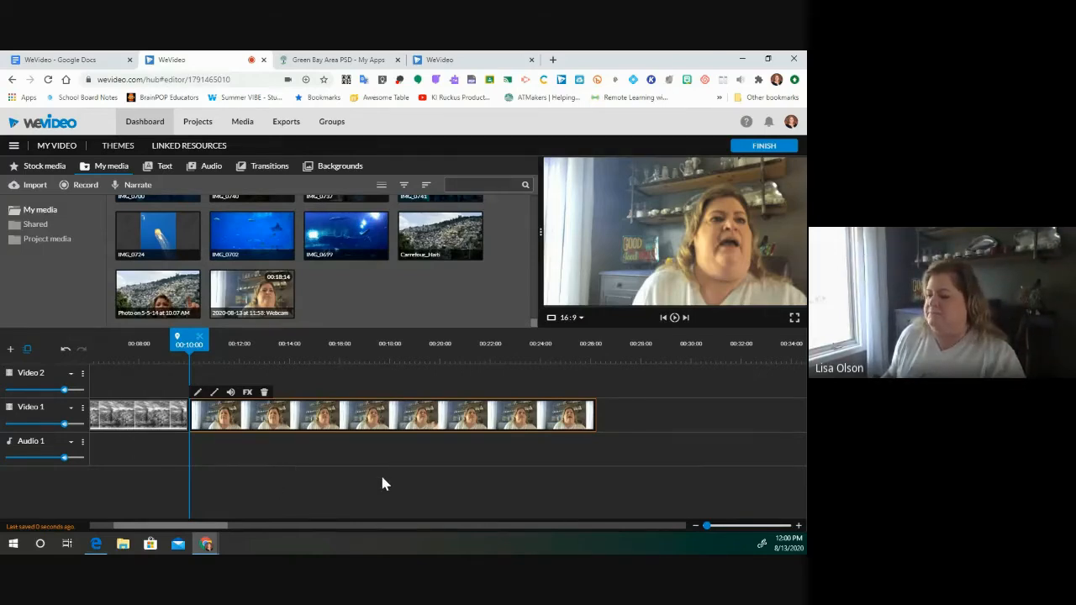
left_click_drag(190, 337, 523, 375)
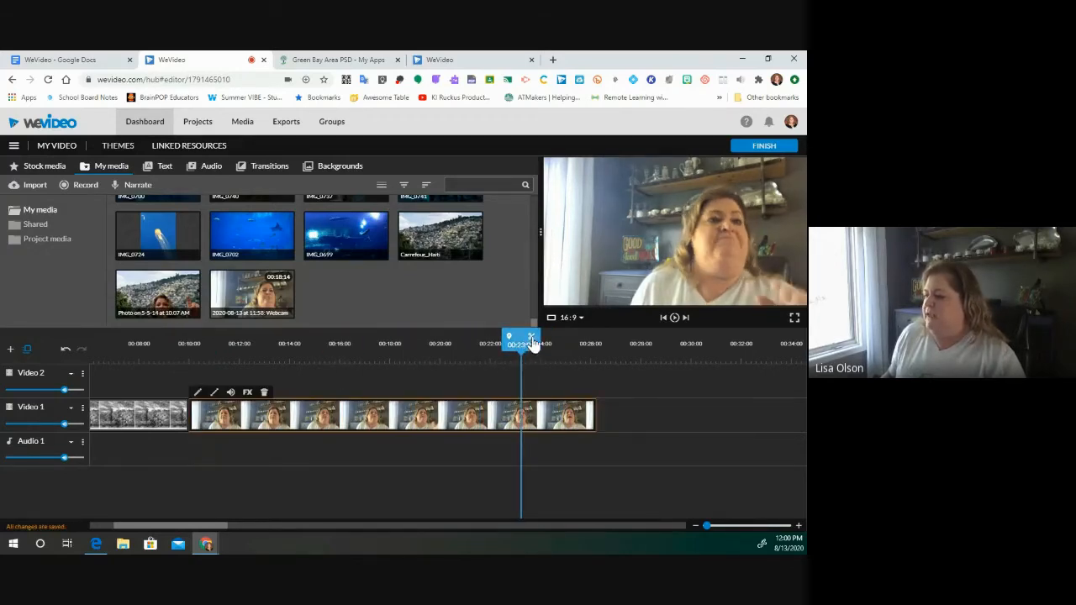
- Split the webcam clip at 00:23:05 and delete the trailing piece
left_click(531, 336)
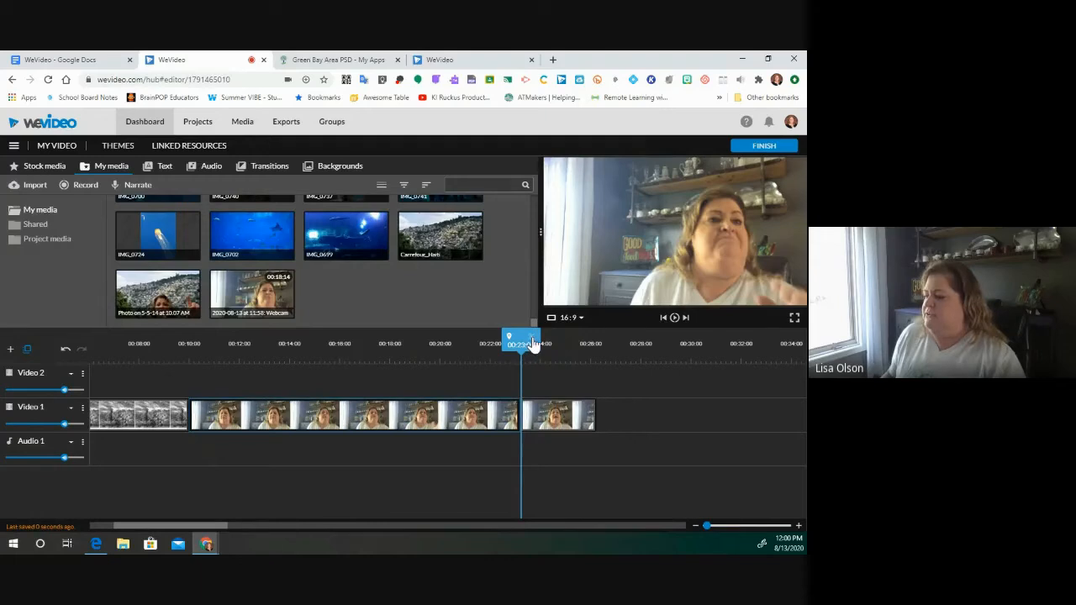
left_click(569, 426)
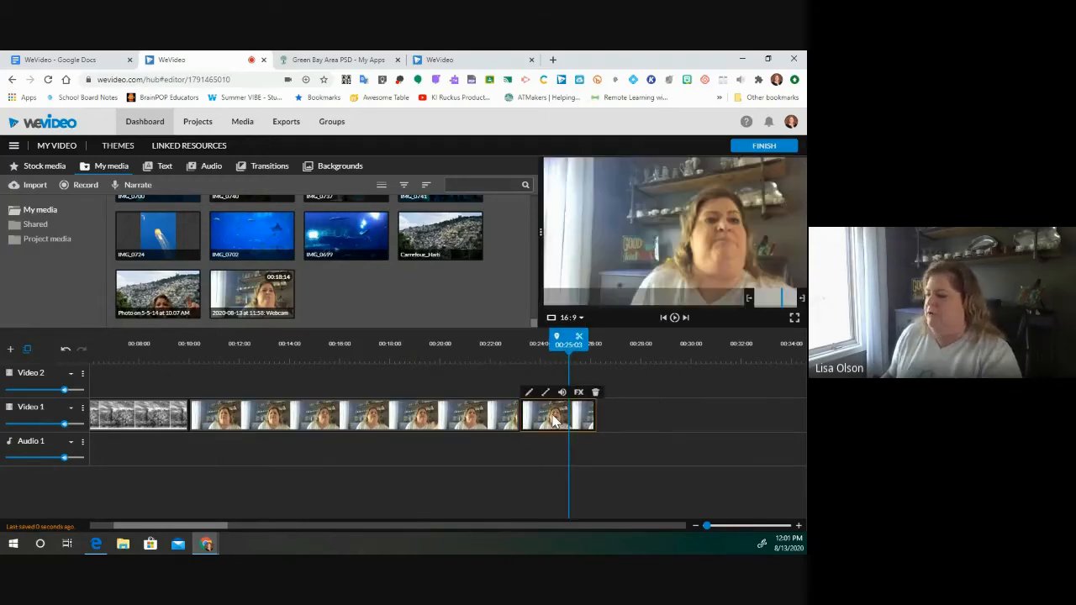
key("Delete")
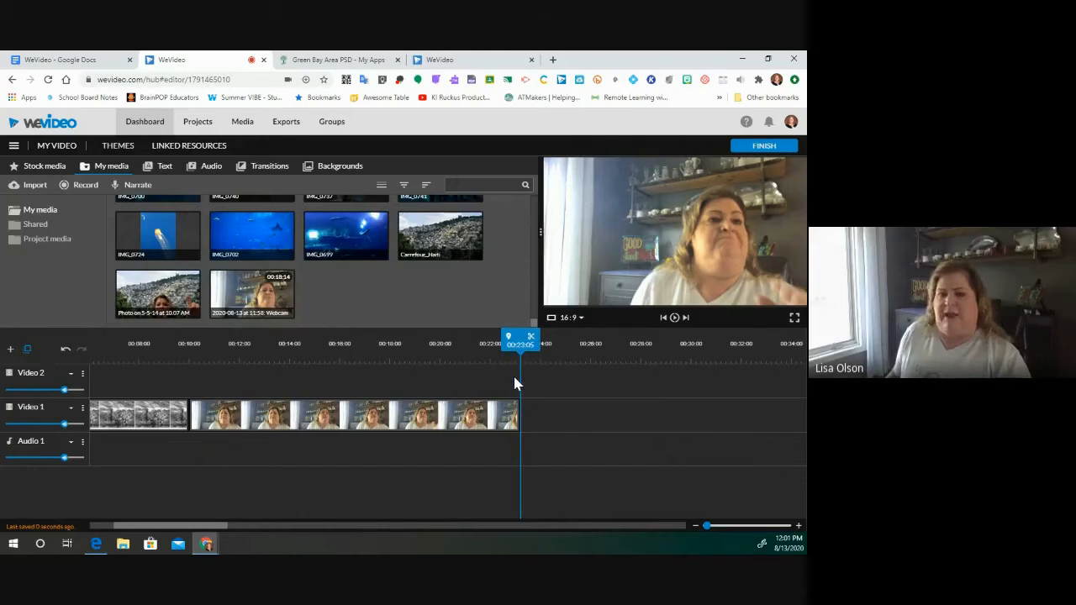
- Start a new Screen recording using Microphone (HoverCam Solo8) as the audio source
left_click(84, 186)
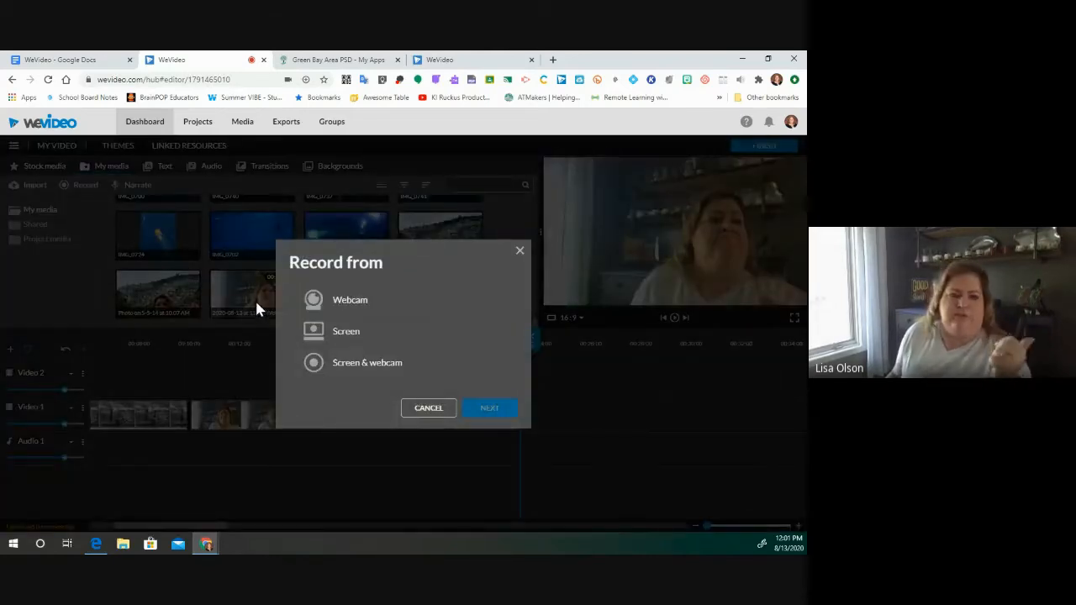
left_click(345, 332)
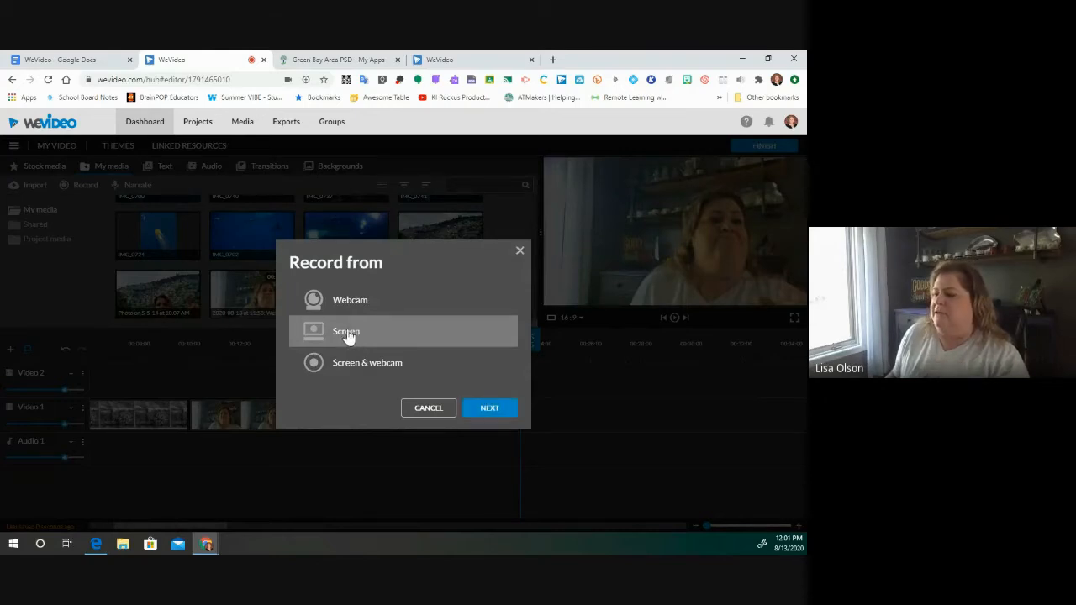
left_click(495, 407)
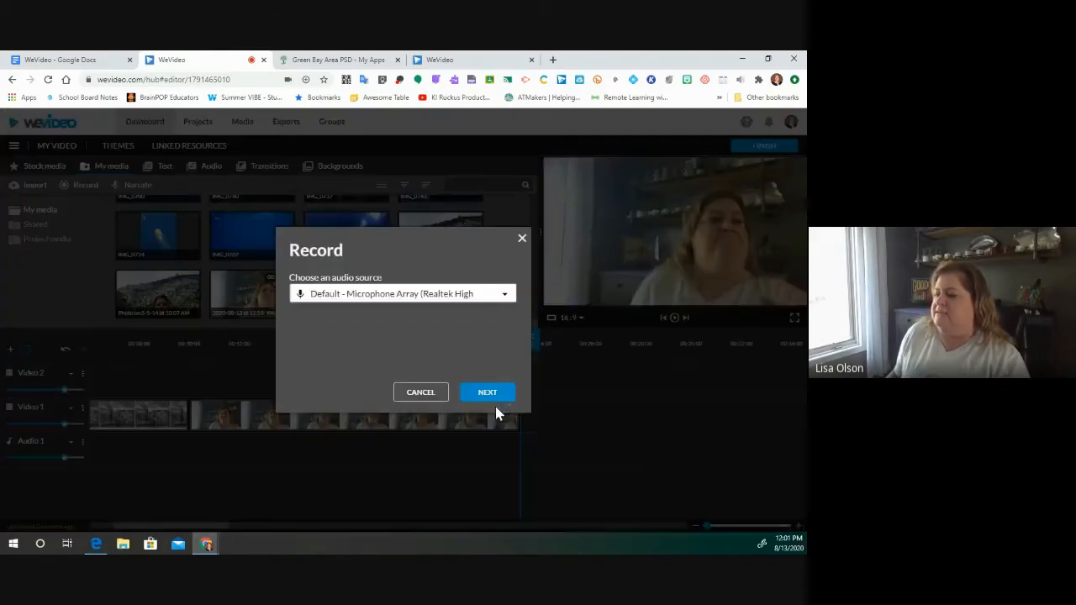
left_click(502, 296)
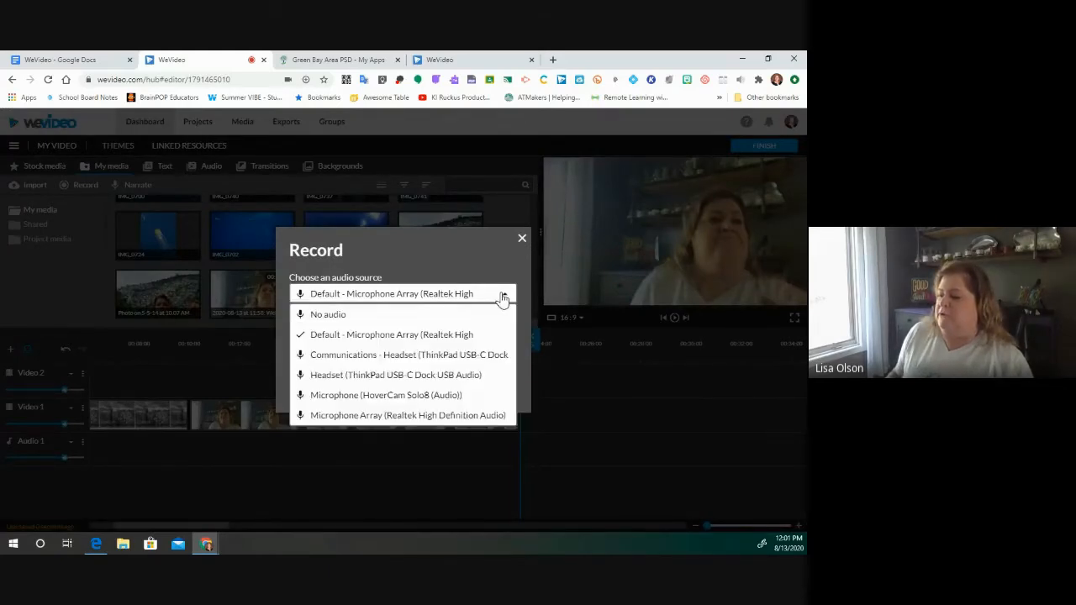
left_click(400, 405)
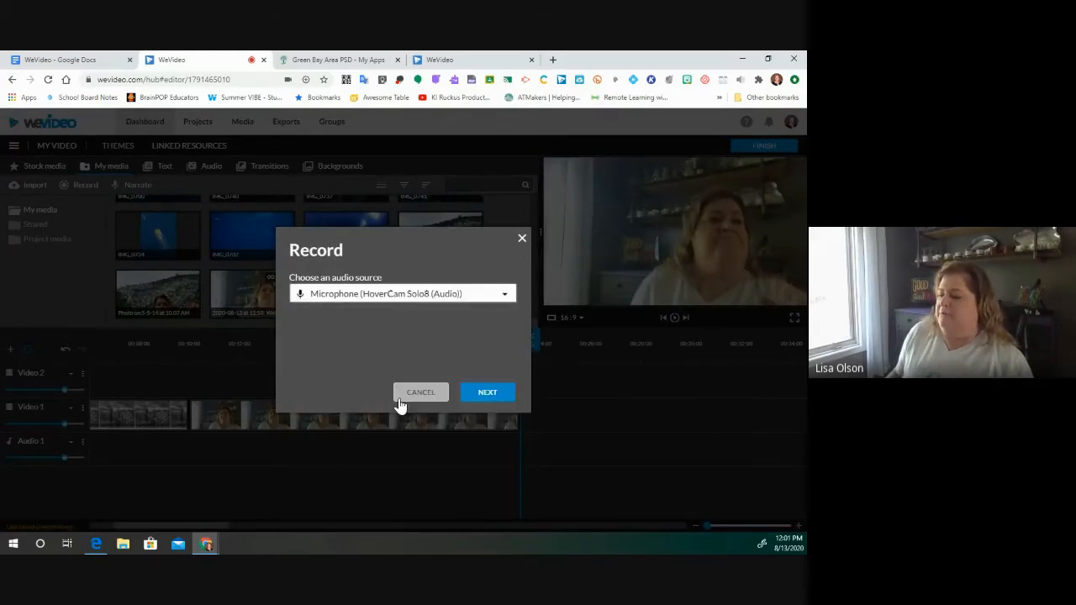
left_click(489, 393)
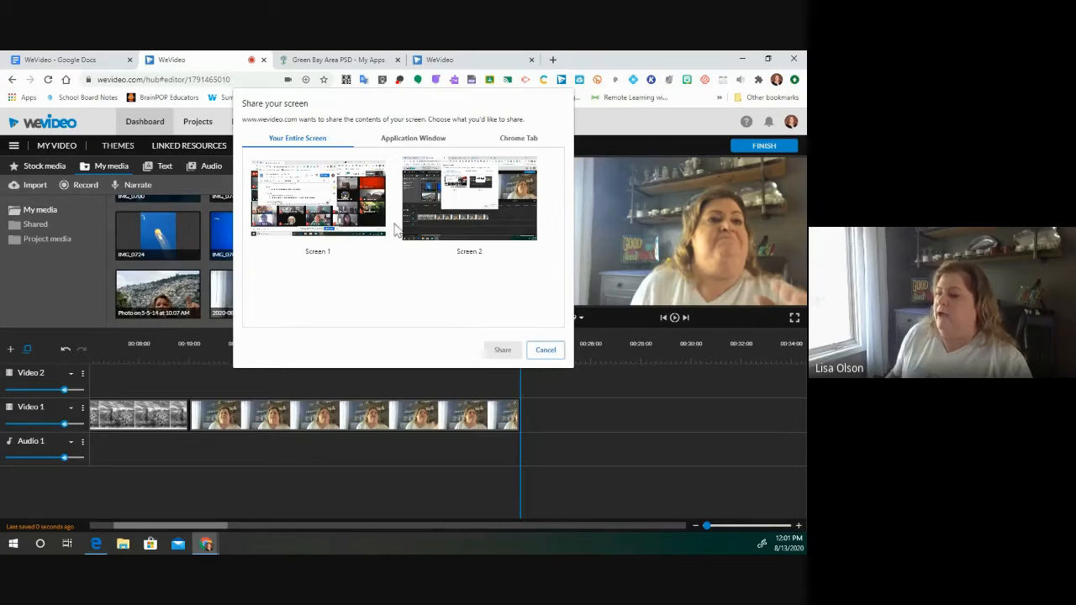
- Share Screen 2 for the recording and switch to the Green Bay Area PSD - My Apps tab
left_click(366, 223)
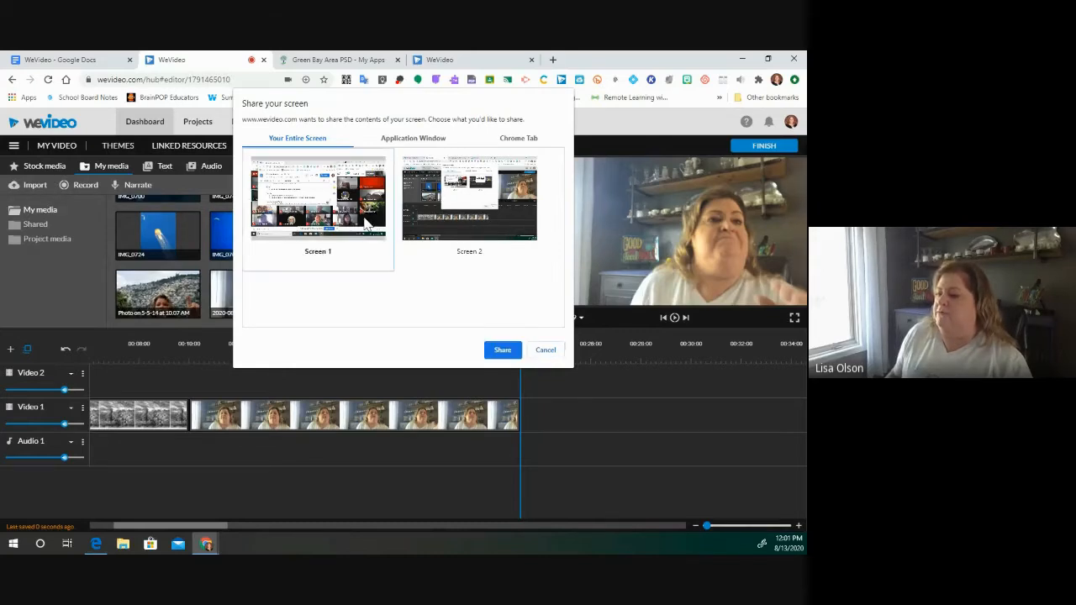
left_click(471, 228)
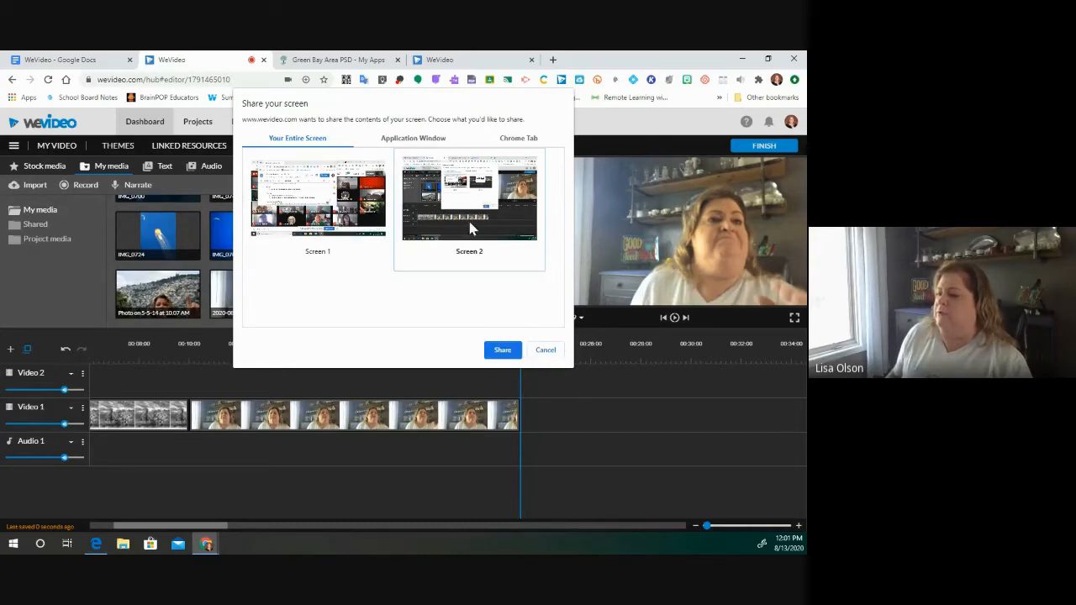
left_click(503, 351)
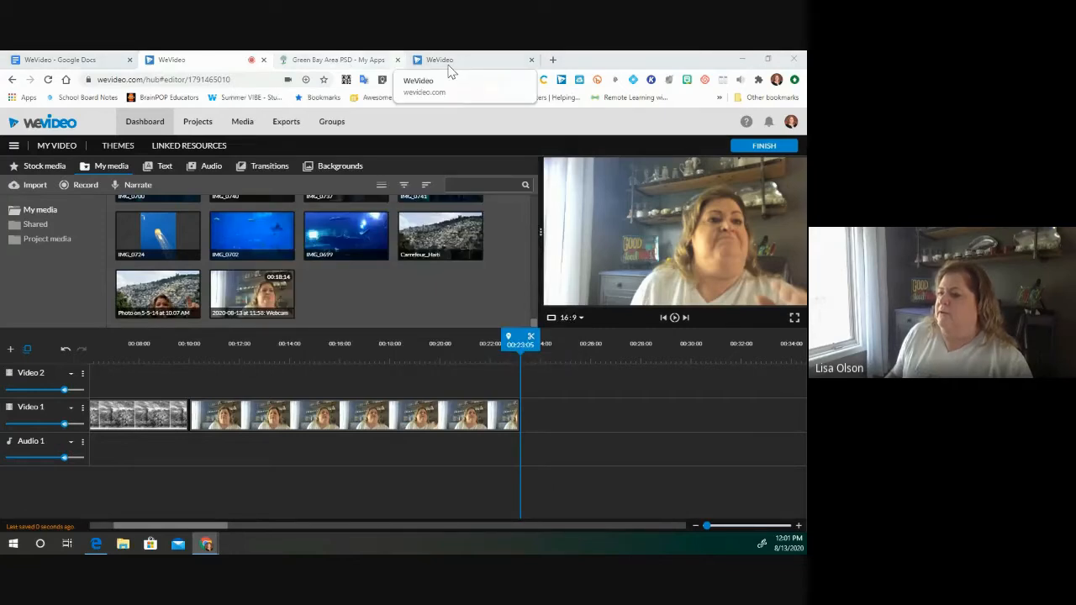
left_click(370, 63)
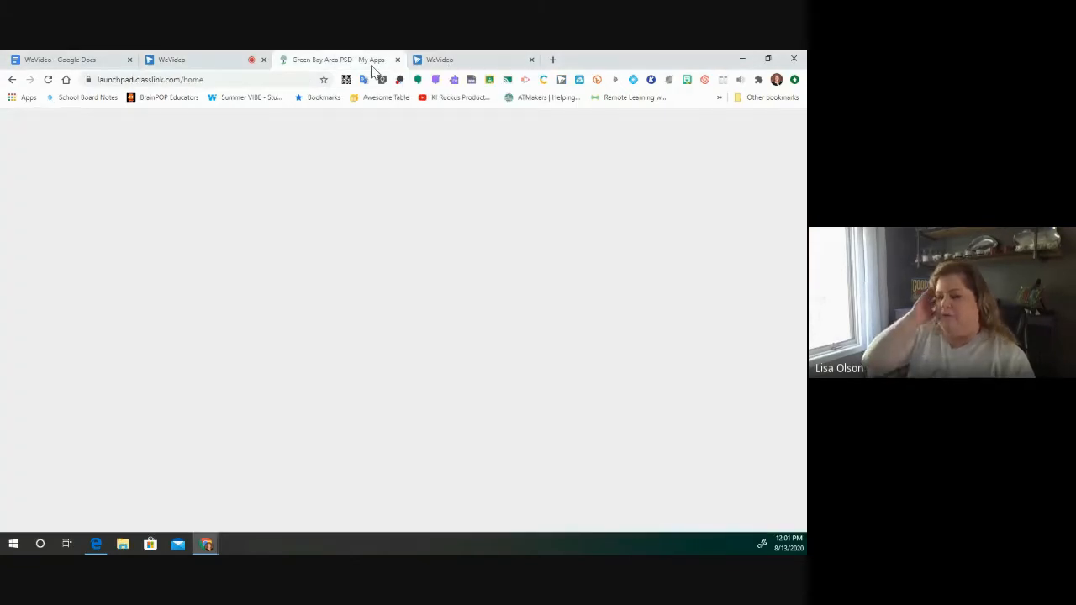
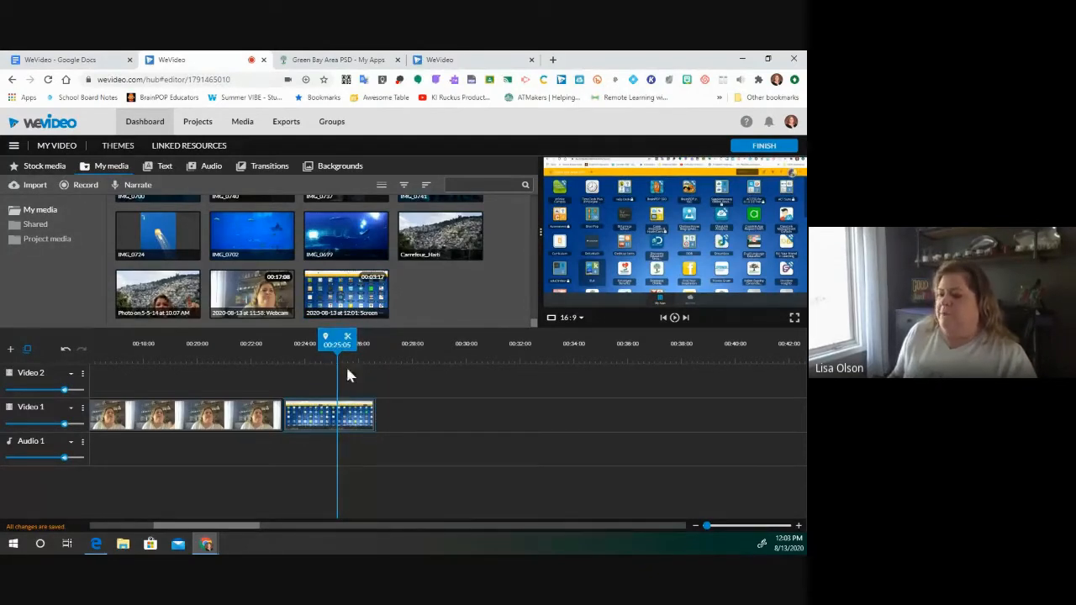
- Move the playhead to 00:26:16 and bring up the Record from source choices
left_click_drag(337, 342, 374, 340)
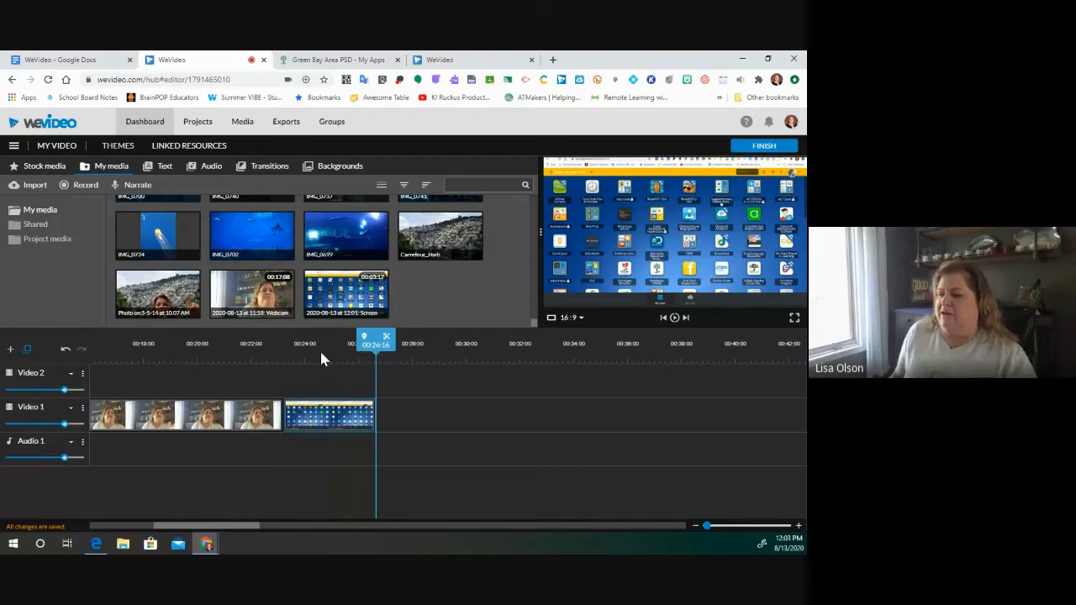
left_click(84, 185)
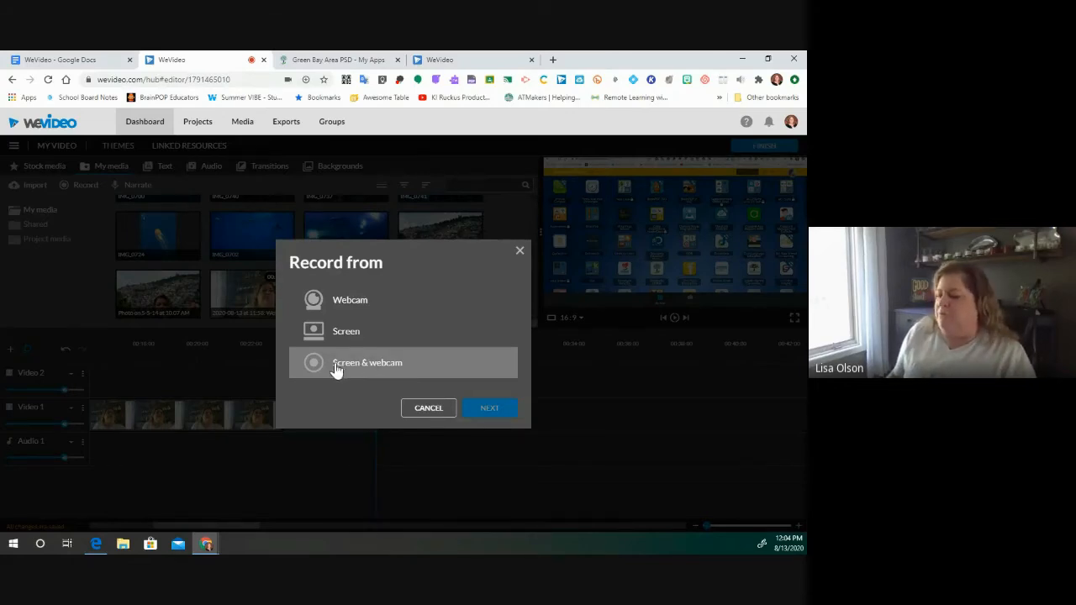
- Set up a Screen & webcam recording with Integrated Camera and the Microphone (HoverCam Solo8)
left_click(336, 368)
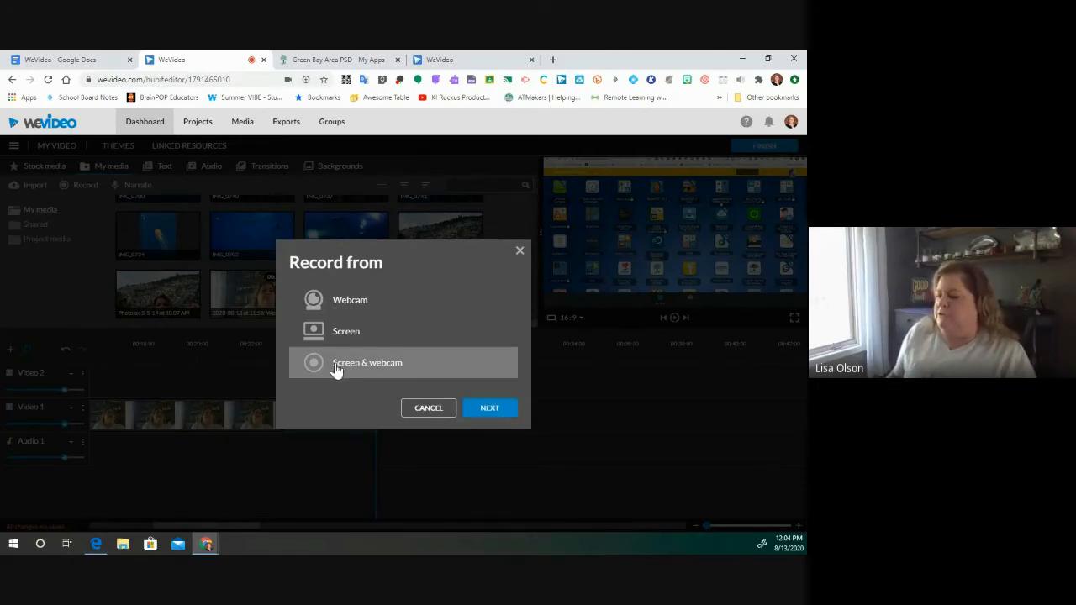
left_click(490, 409)
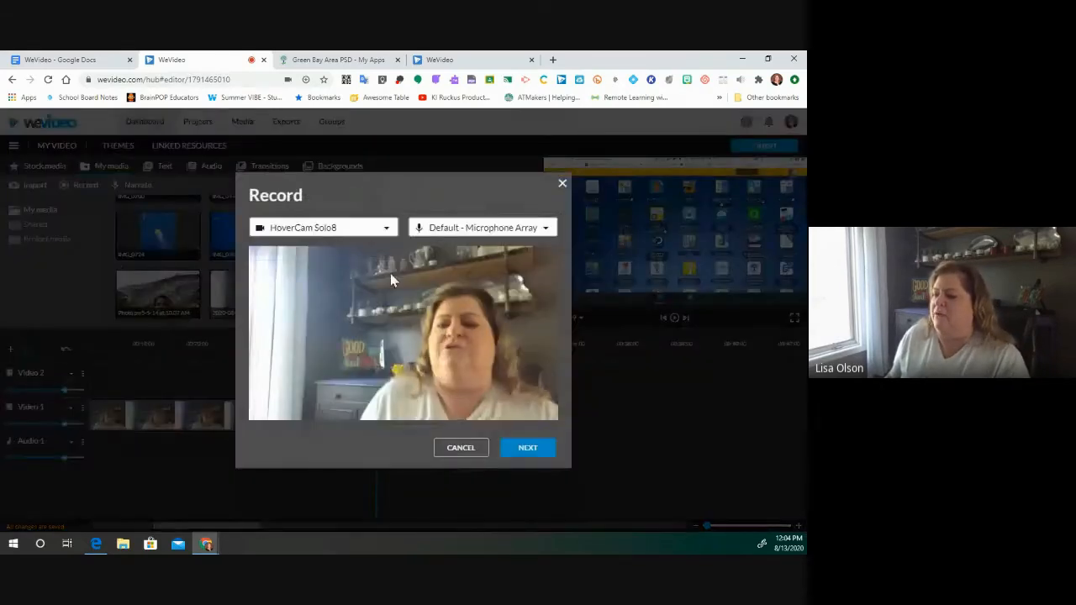
left_click(386, 229)
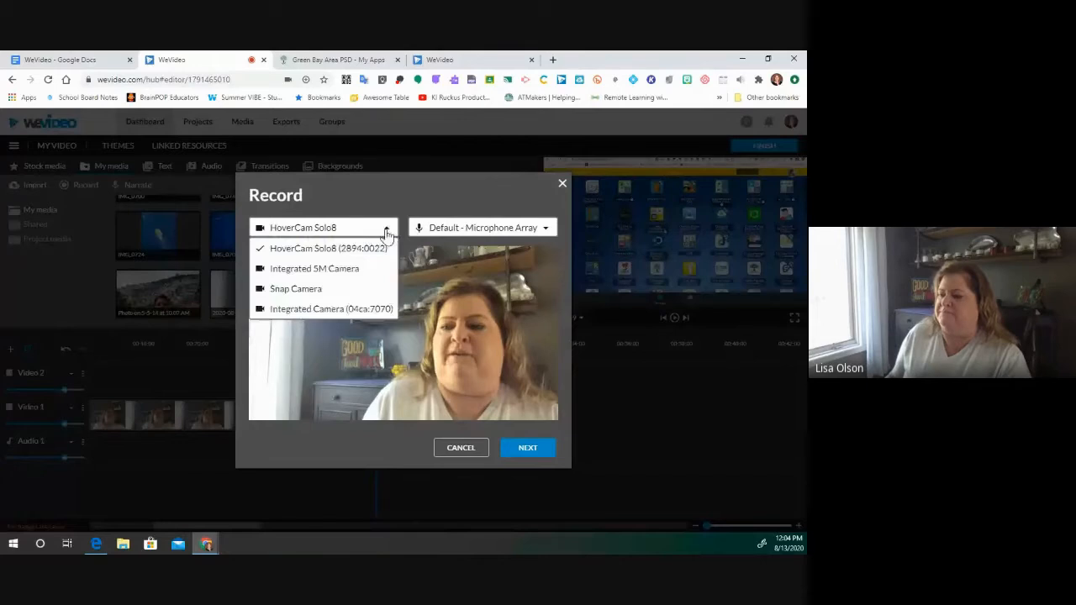
left_click(317, 309)
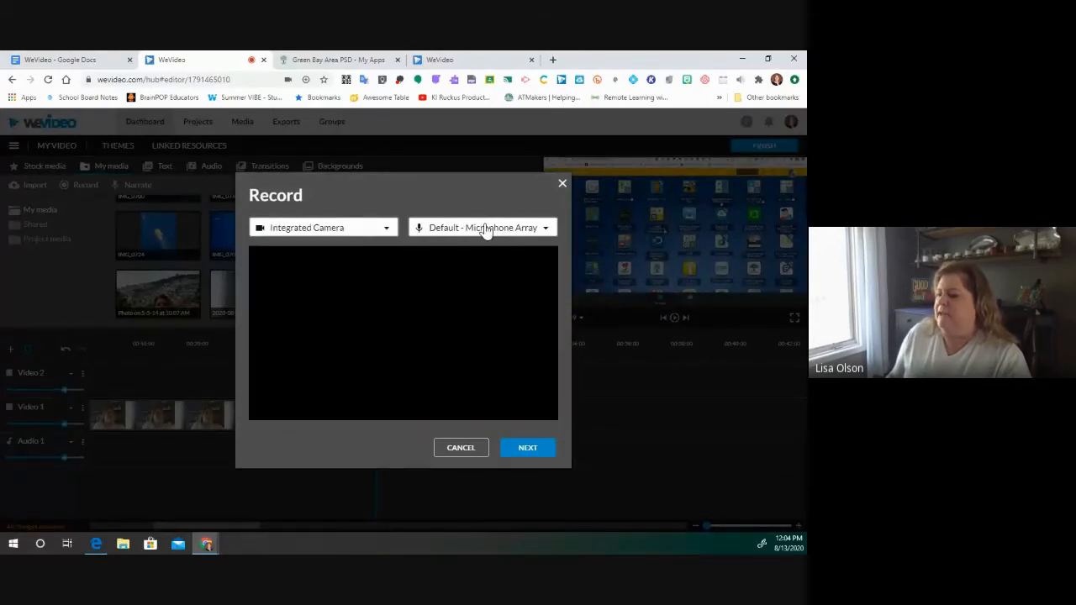
left_click(486, 229)
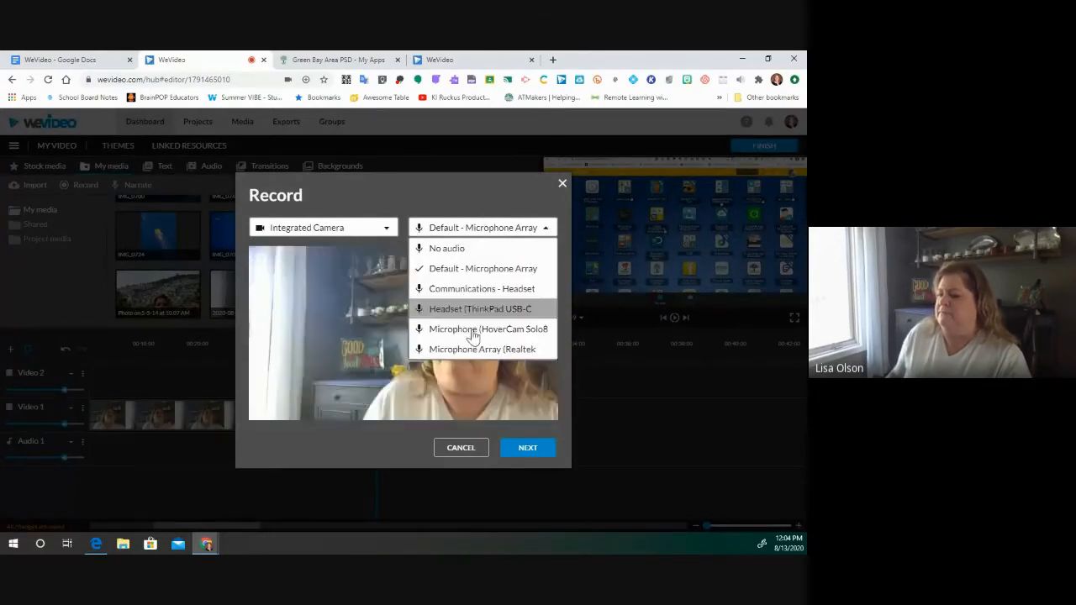
left_click(487, 329)
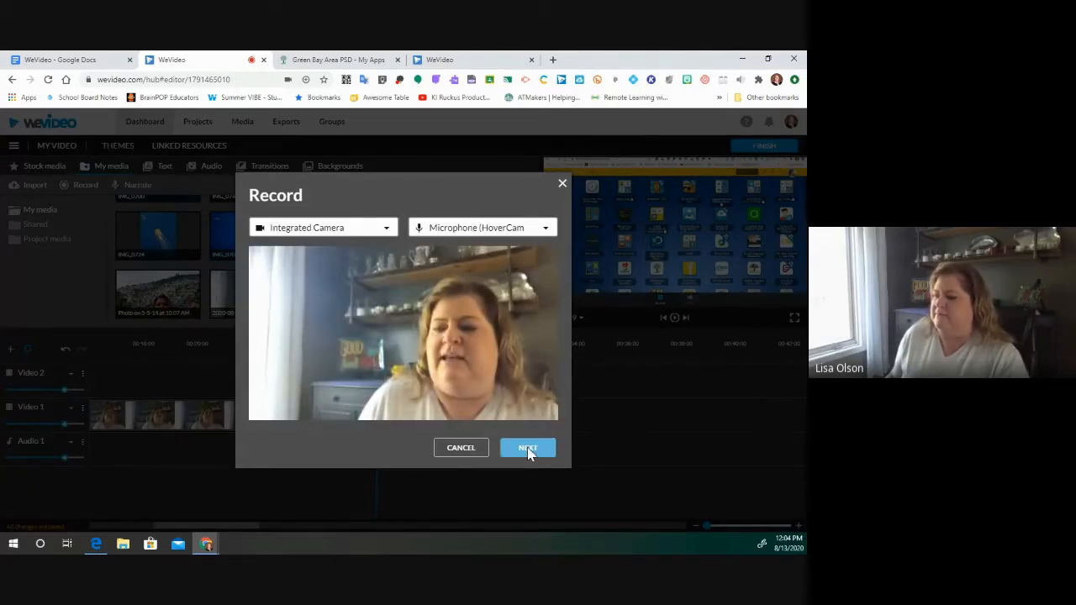
left_click(527, 449)
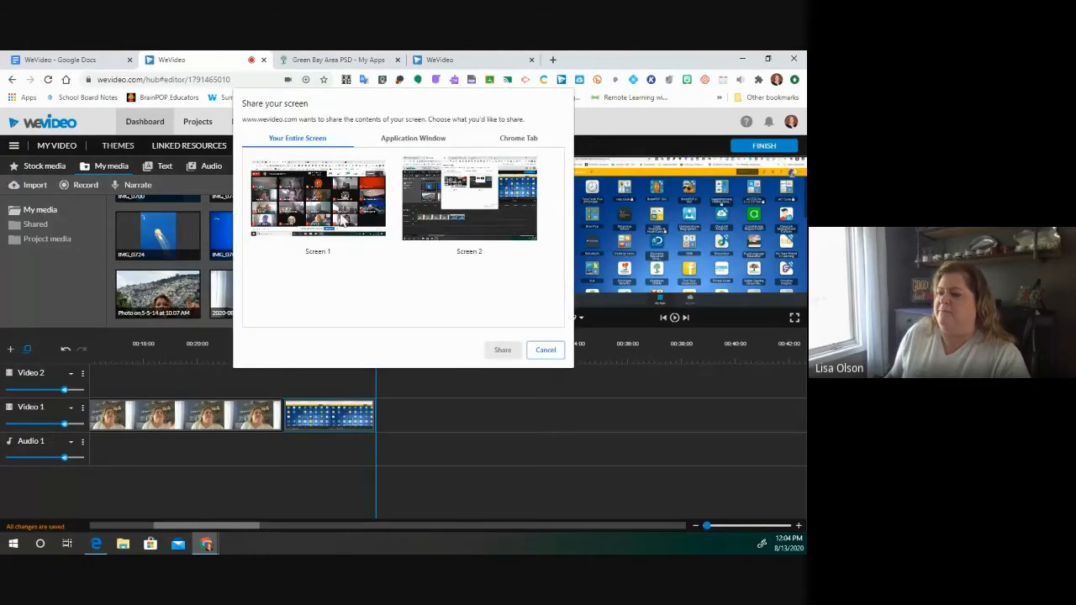
- Share the entire Screen 1 as the source of the screen-and-webcam recording
left_click(343, 217)
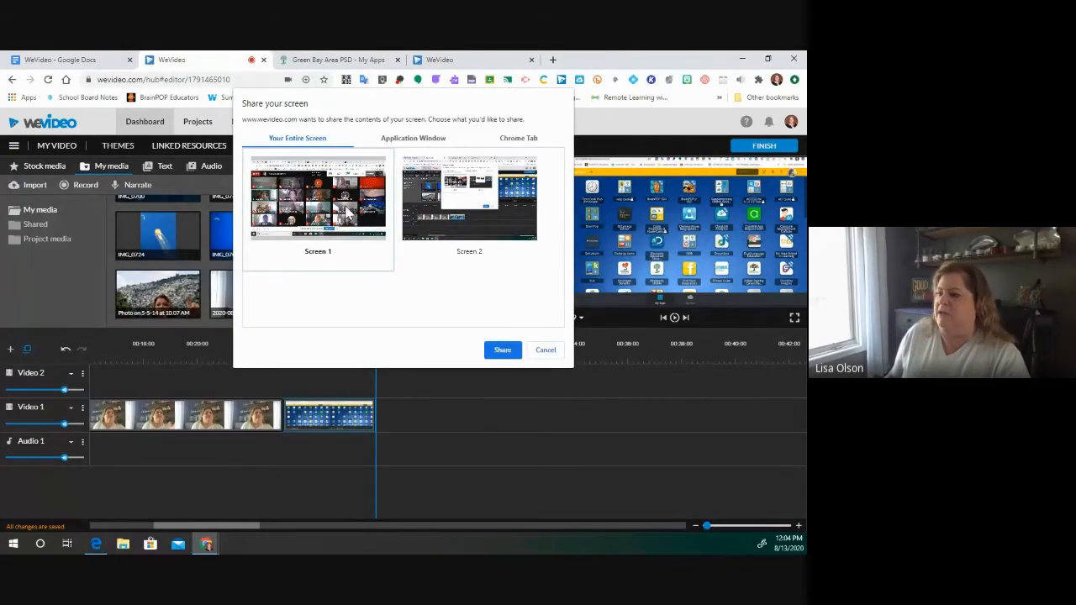
left_click(501, 351)
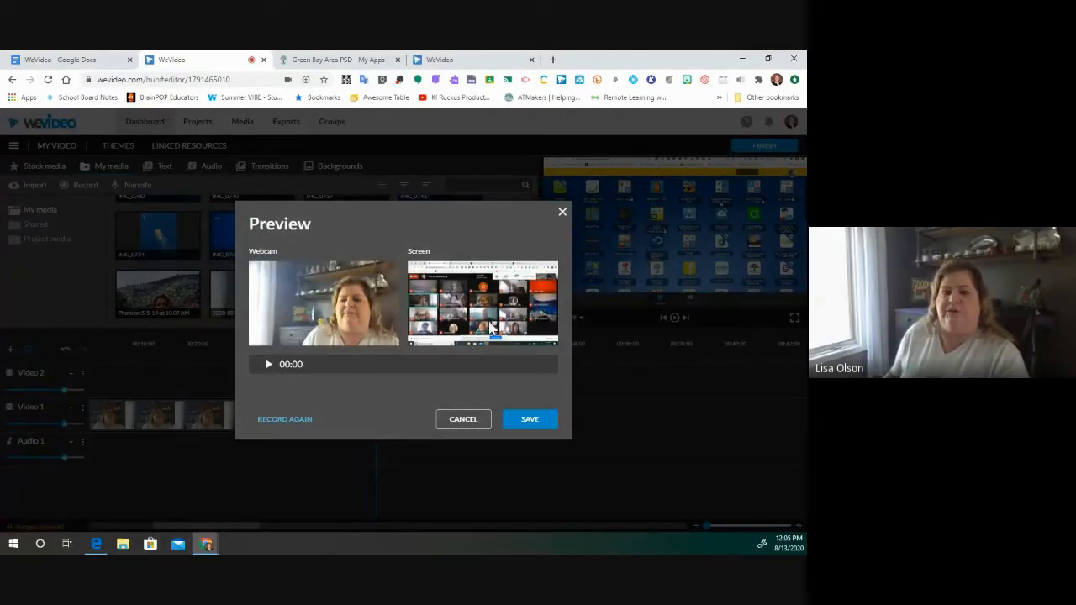
- Save the recording so the 12:04 Screen and Webcam clips land in My media
left_click(530, 422)
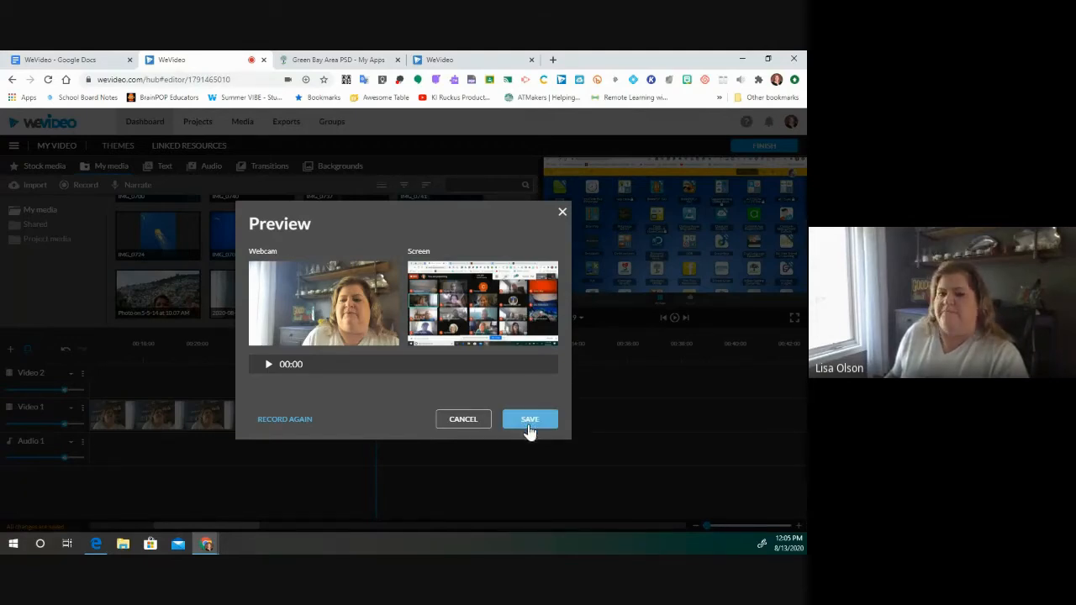
left_click(533, 425)
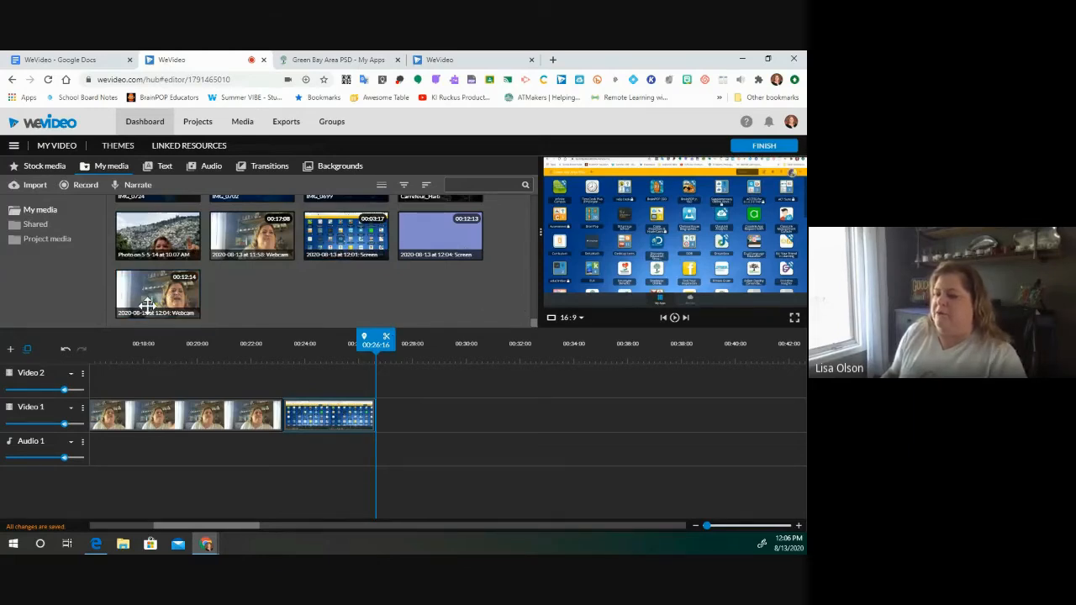
- Place the 12:04 Webcam clip on Video 2 and the Screen clip on Video 1 after the existing clips
left_click_drag(263, 314, 385, 386)
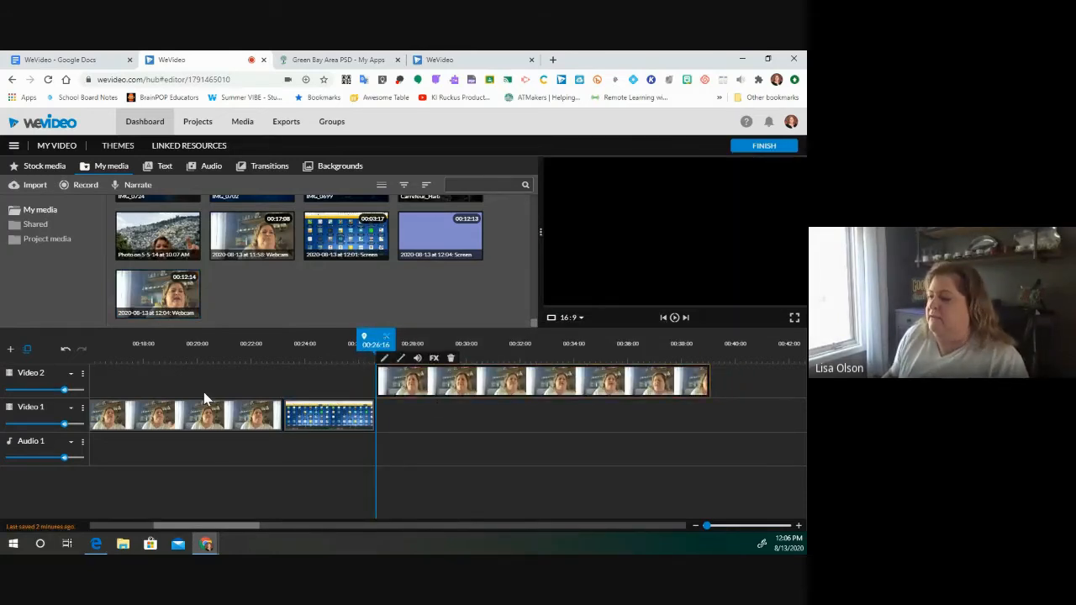
left_click_drag(444, 252, 386, 420)
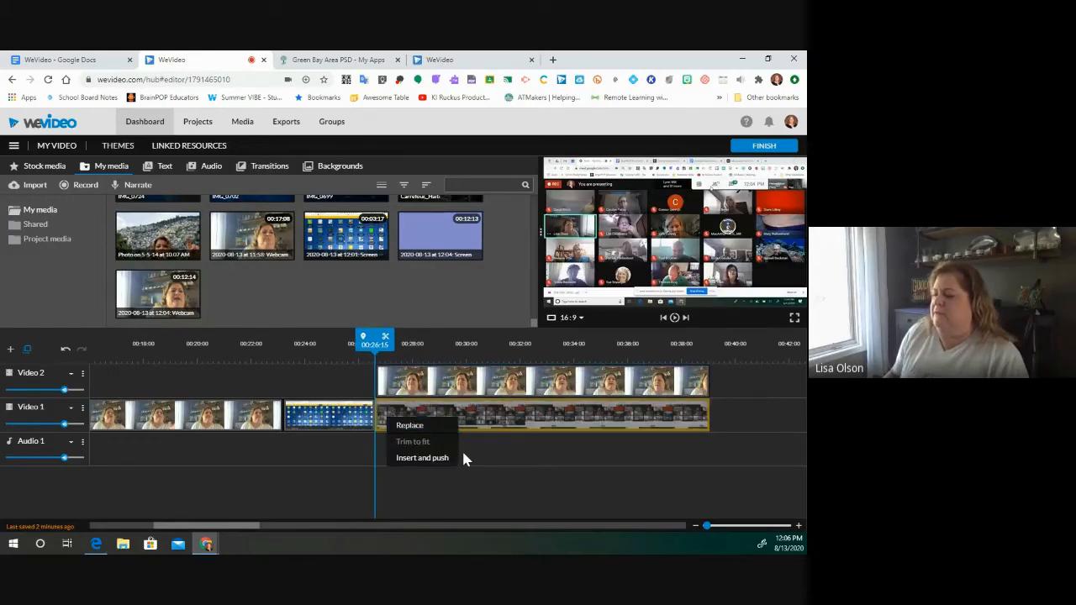
left_click(521, 423)
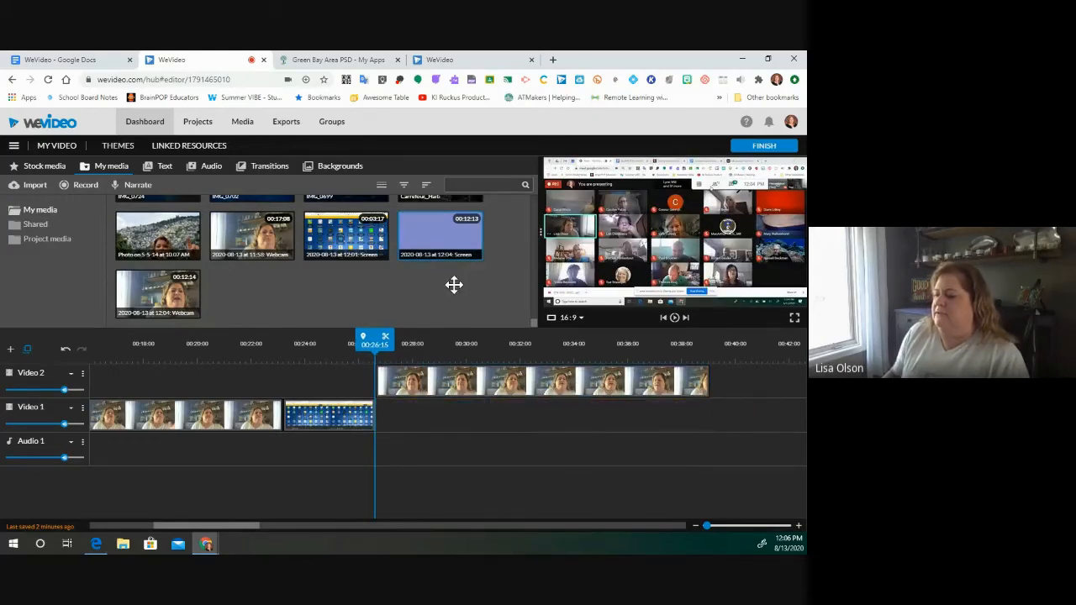
left_click_drag(443, 245, 390, 413)
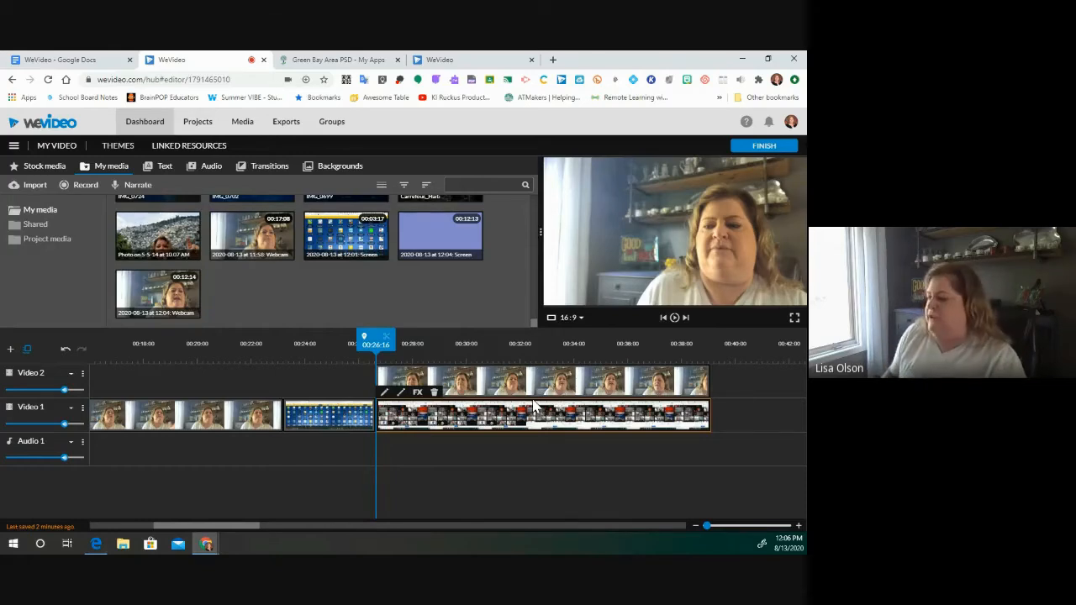
left_click(528, 387)
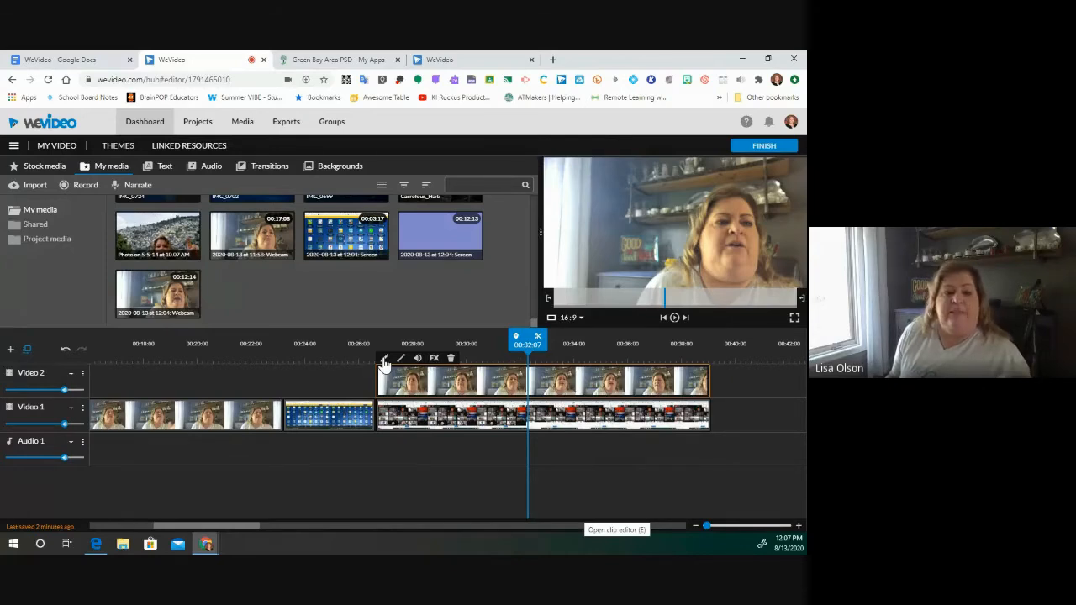
- Scale the webcam clip down to 0.33 at position 603, 548 over the screen recording
left_click(383, 358)
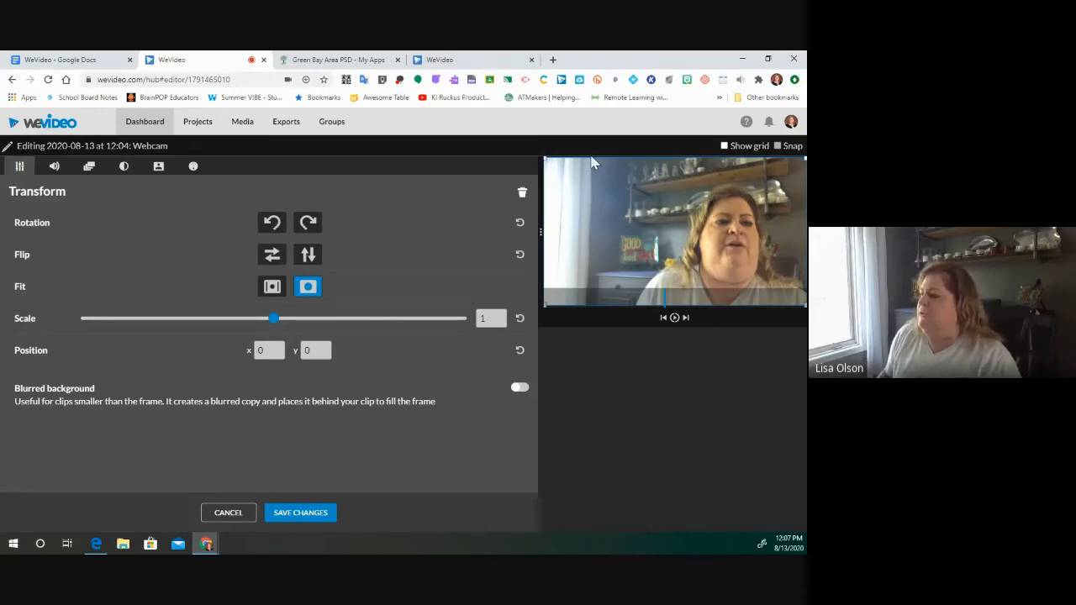
left_click_drag(551, 158, 690, 220)
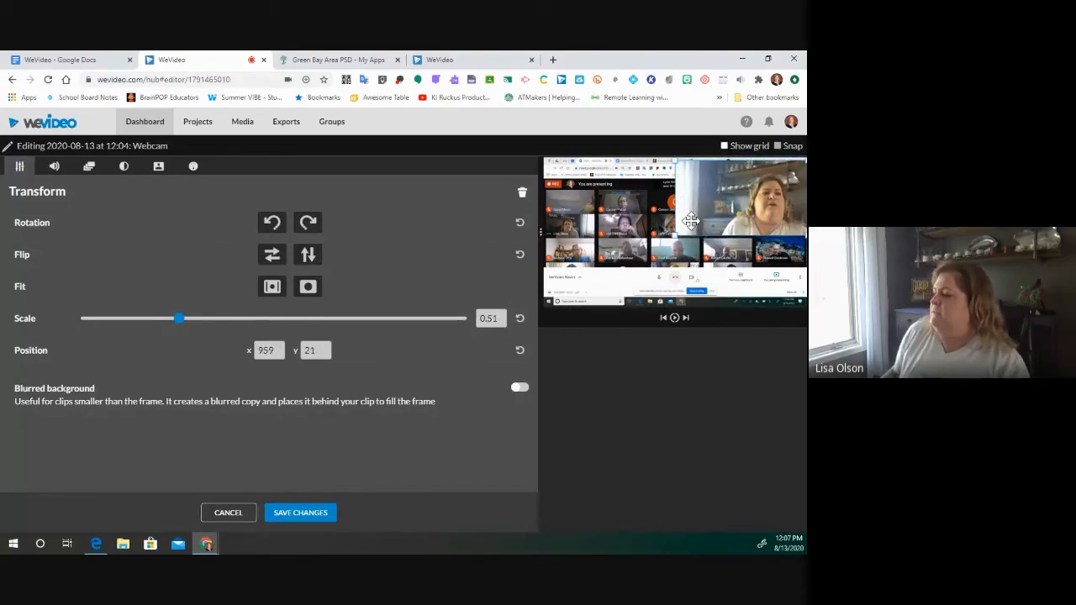
left_click_drag(674, 235, 779, 275)
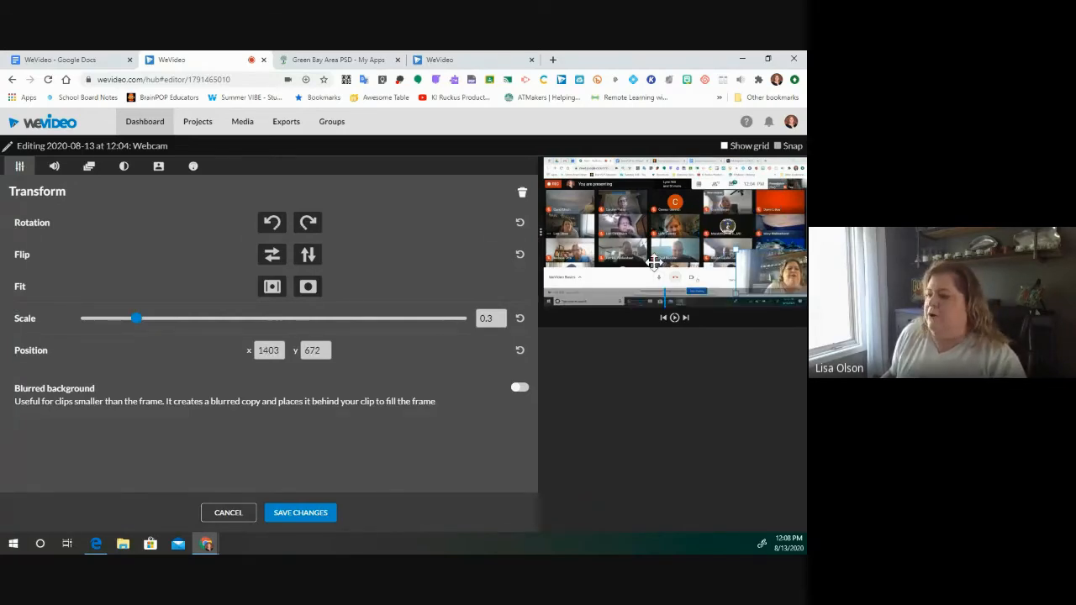
left_click_drag(765, 272, 750, 274)
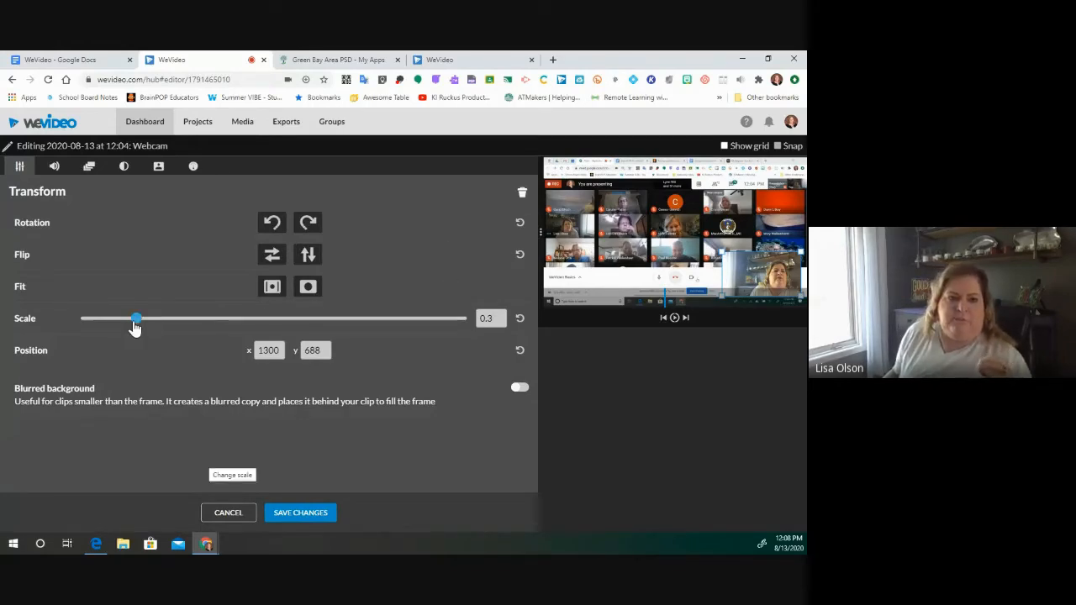
left_click_drag(134, 327, 168, 326)
left_click_drag(711, 261, 624, 245)
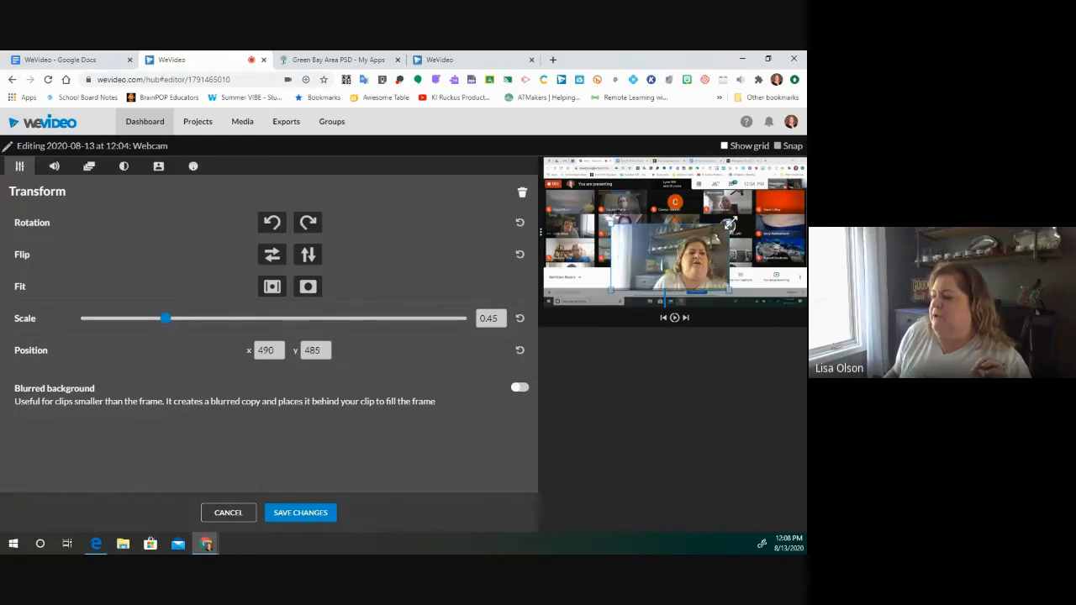
left_click_drag(726, 225, 712, 230)
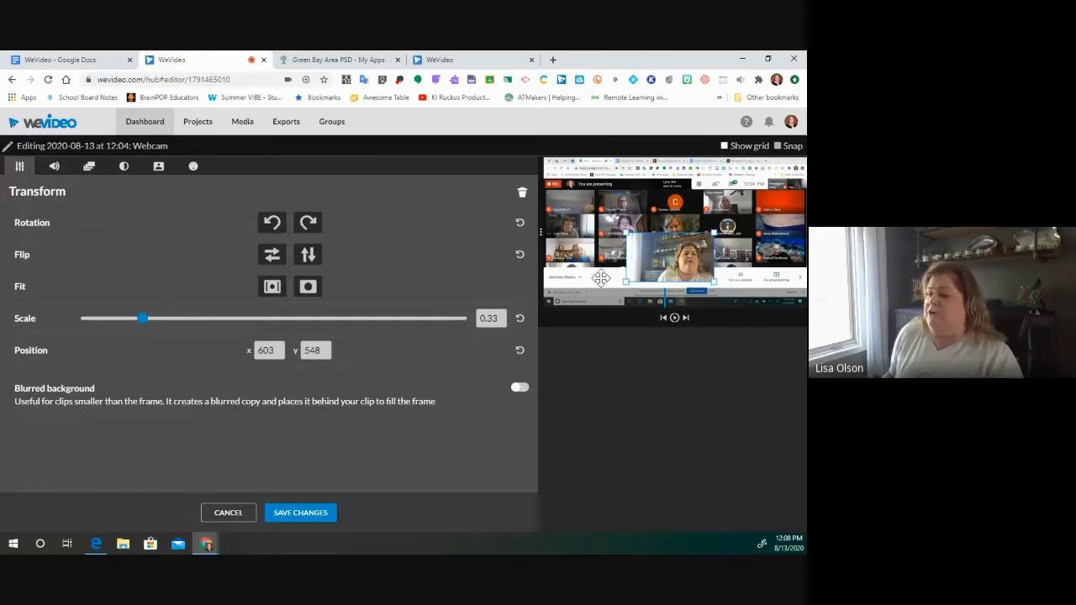
- Move the webcam overlay to the frame's bottom-right corner at 1268, 650, leaving rotation and flip unchanged
left_click(270, 226)
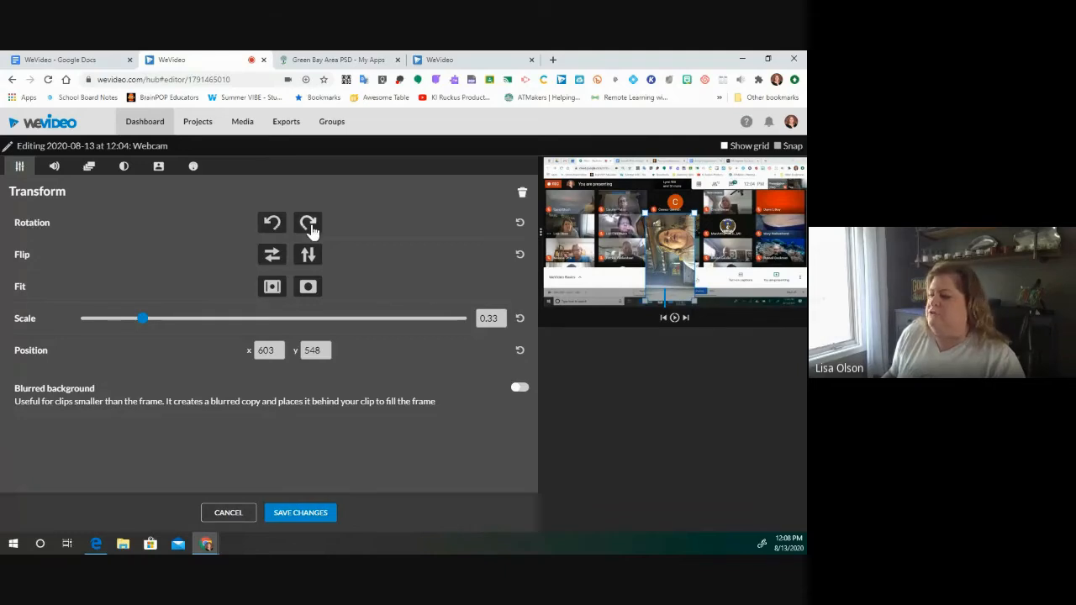
left_click(309, 225)
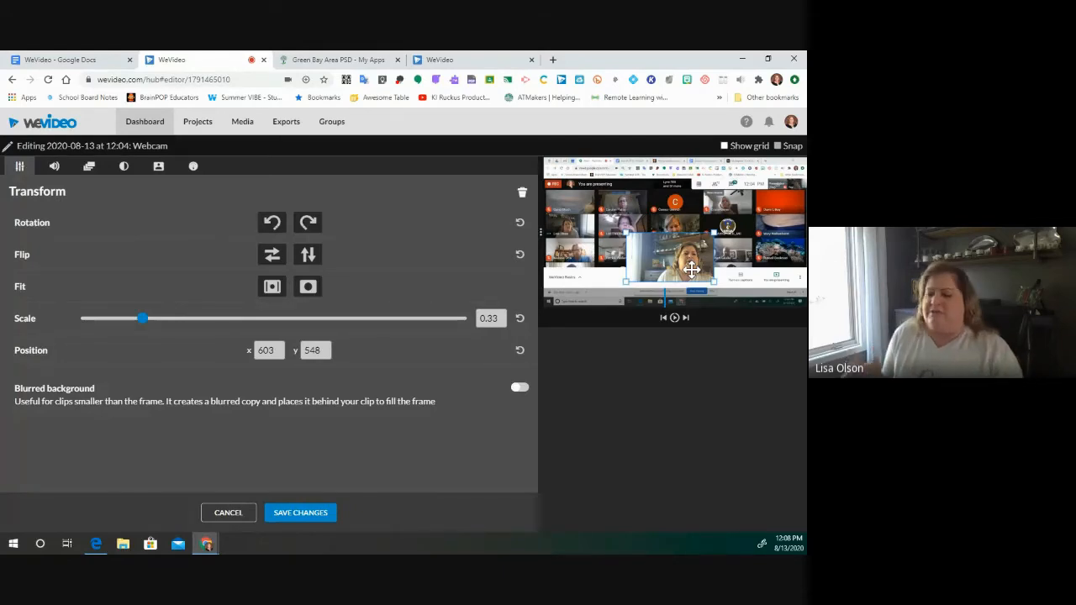
left_click(276, 258)
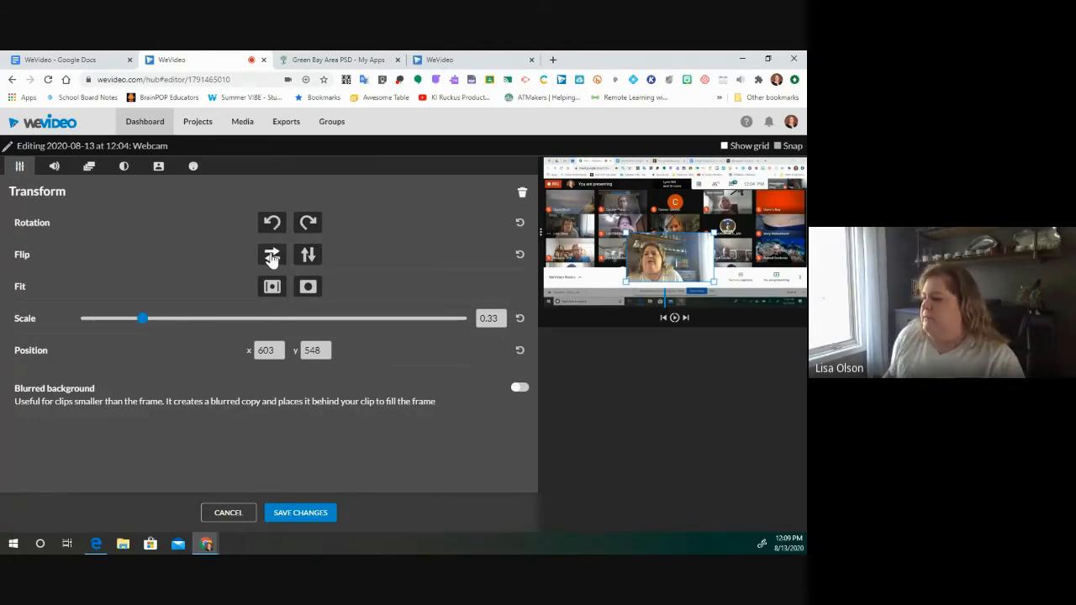
left_click(272, 256)
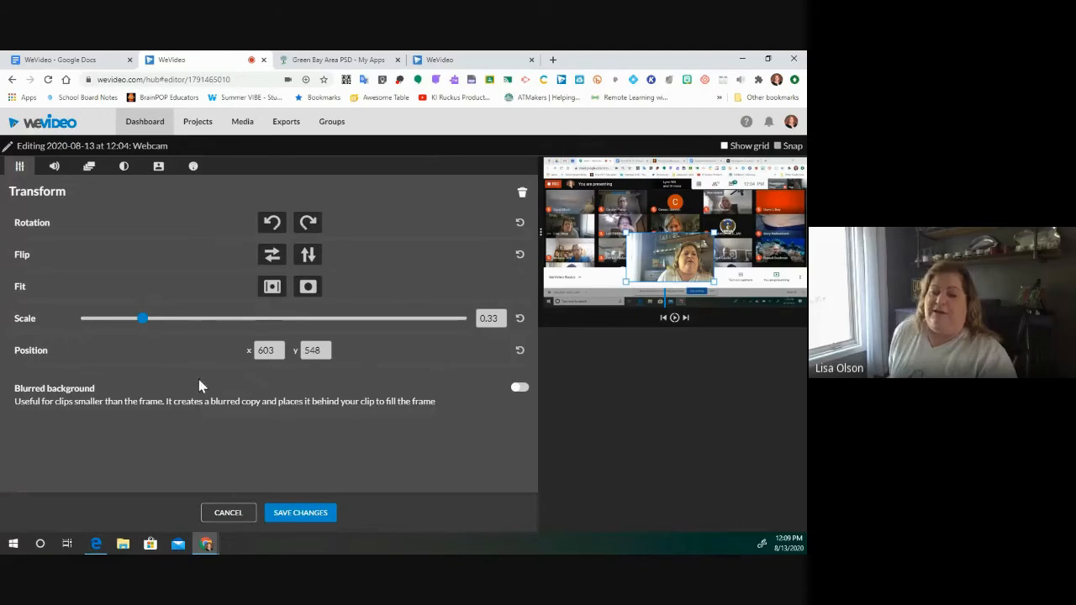
left_click_drag(679, 267, 743, 262)
- Save the overlay changes, stop playback, and move the playhead to the clips' end near 00:38:22
left_click(296, 516)
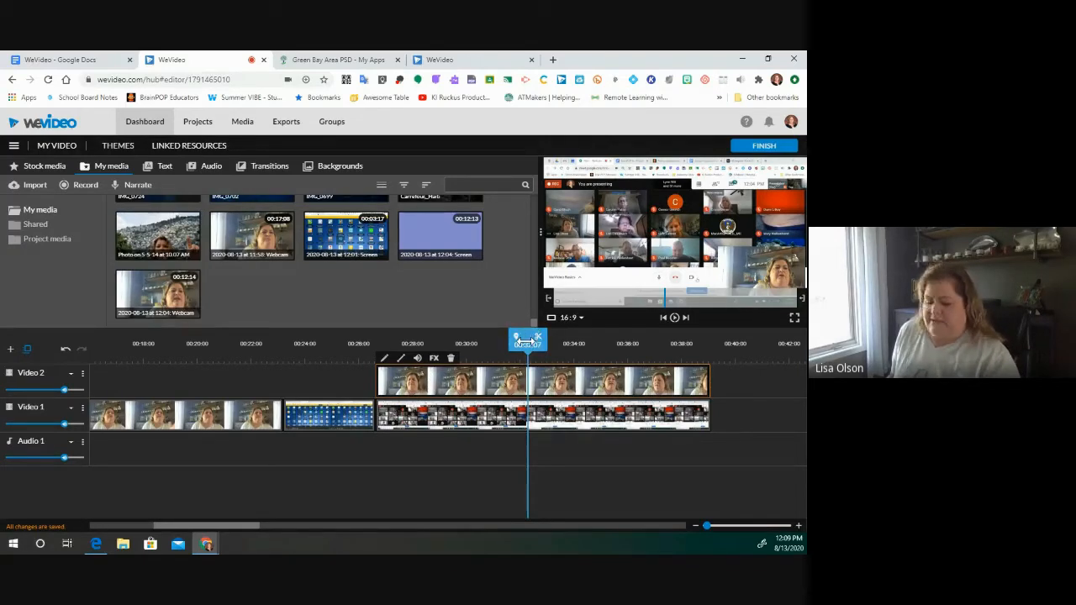
scroll(526, 343, "right", 3)
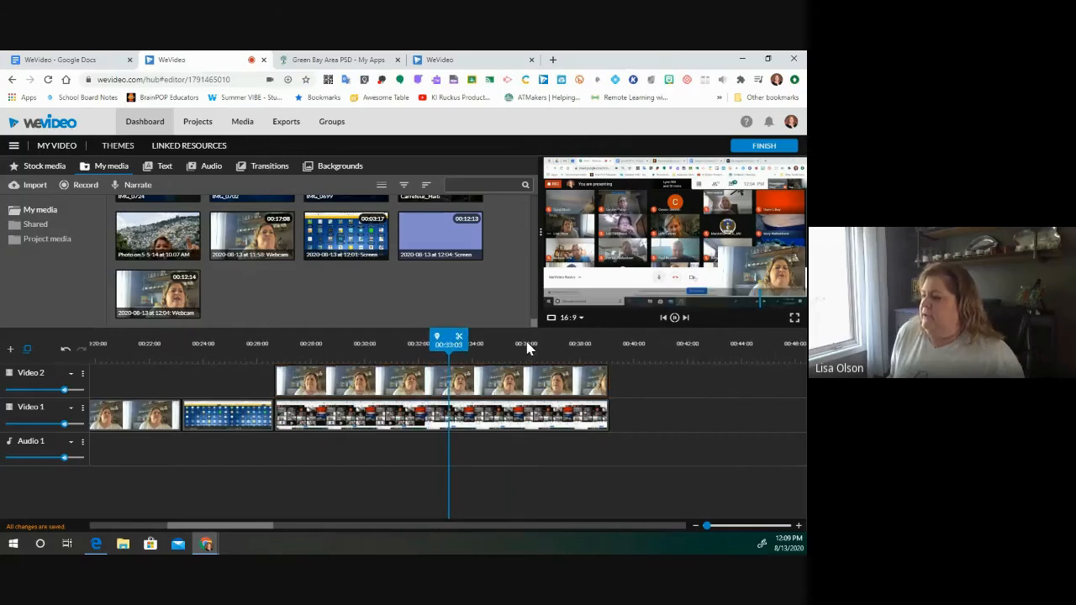
key("space")
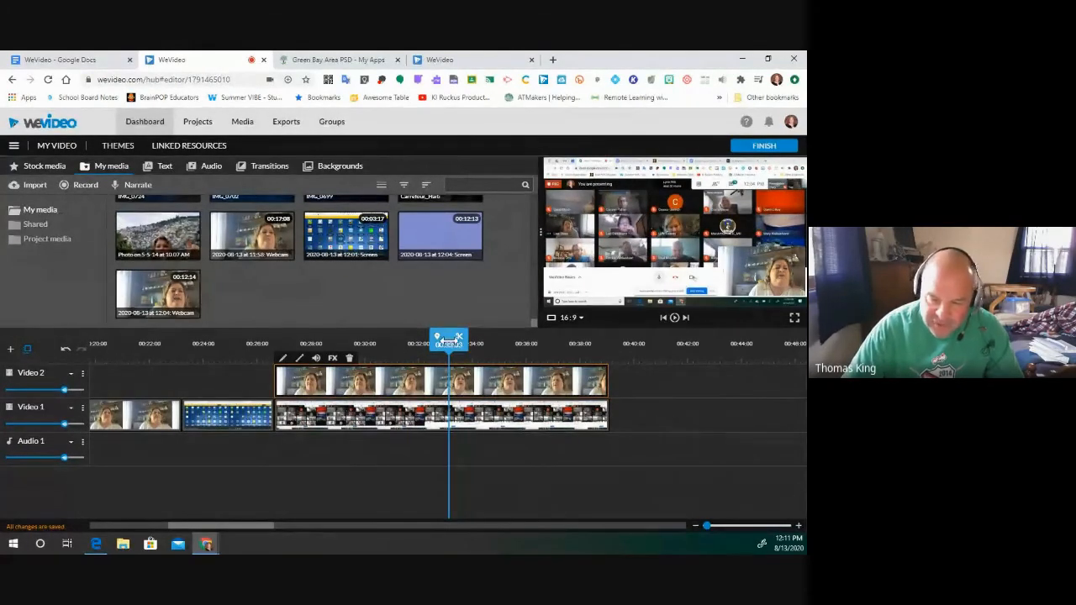
left_click_drag(448, 341, 609, 347)
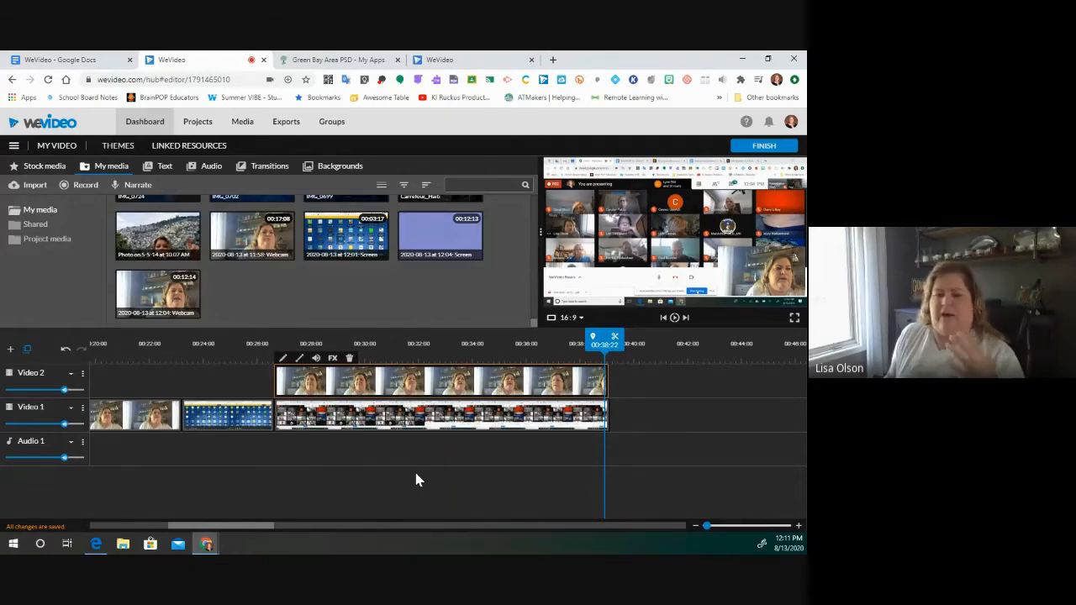
left_click_drag(225, 530, 122, 525)
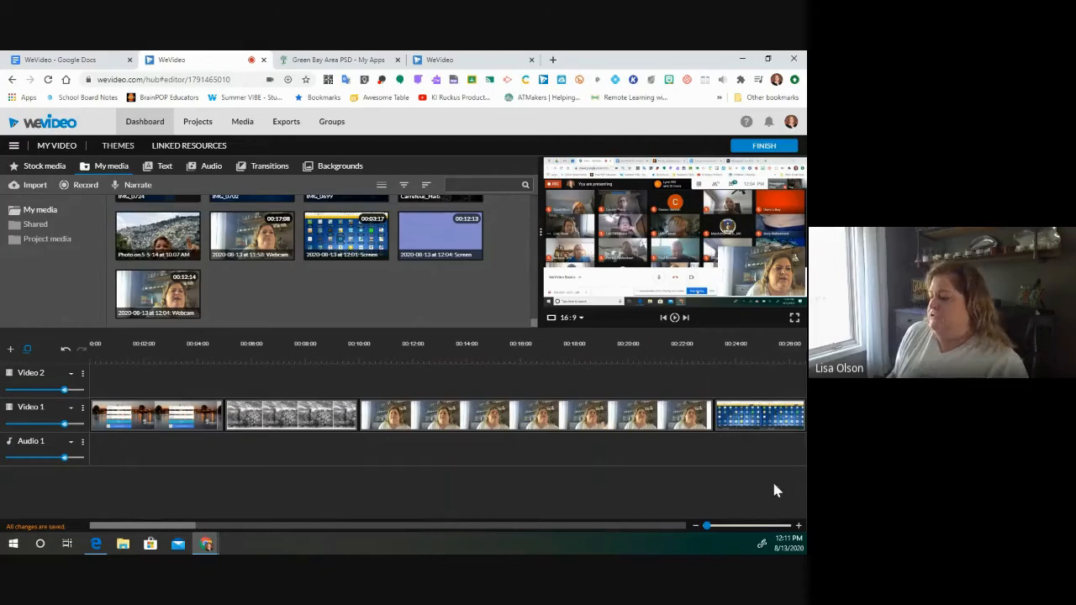
left_click_drag(156, 530, 236, 531)
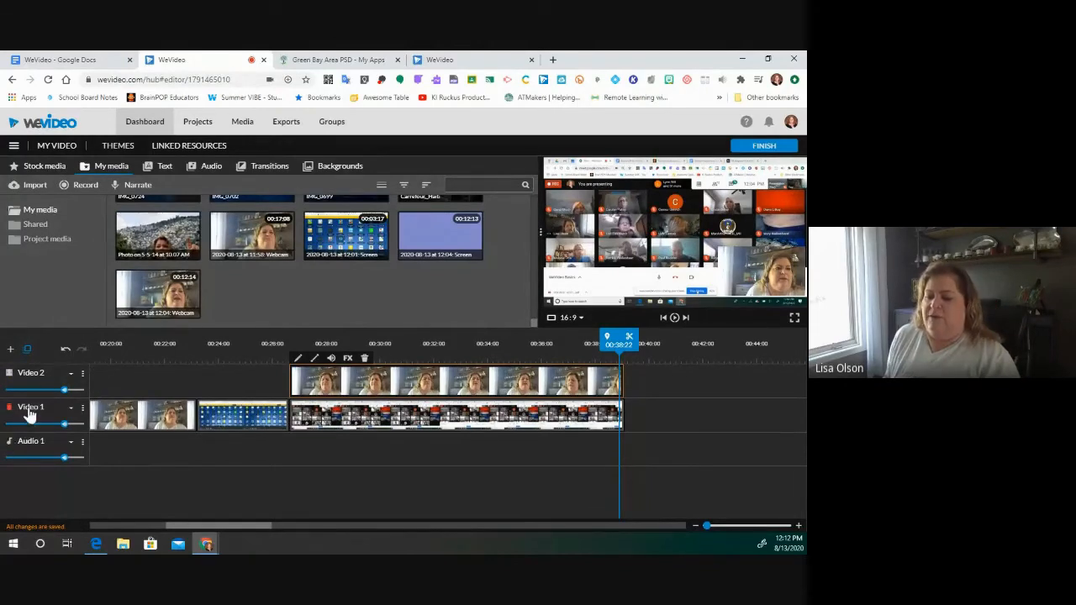
- Add a new Video 3 track and move the playhead back to 00:25:12
left_click(10, 350)
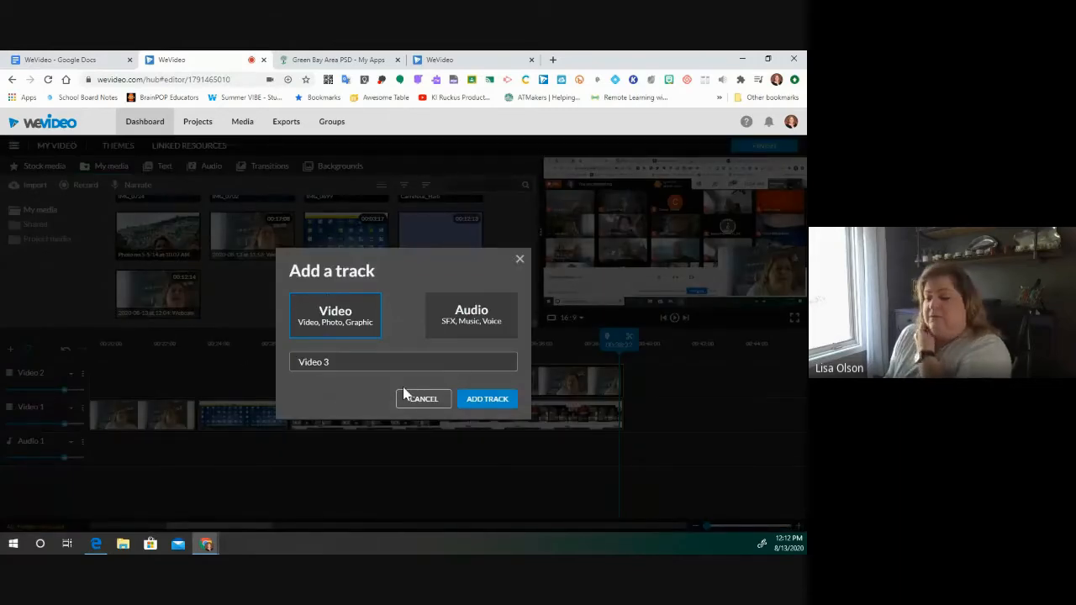
left_click(494, 401)
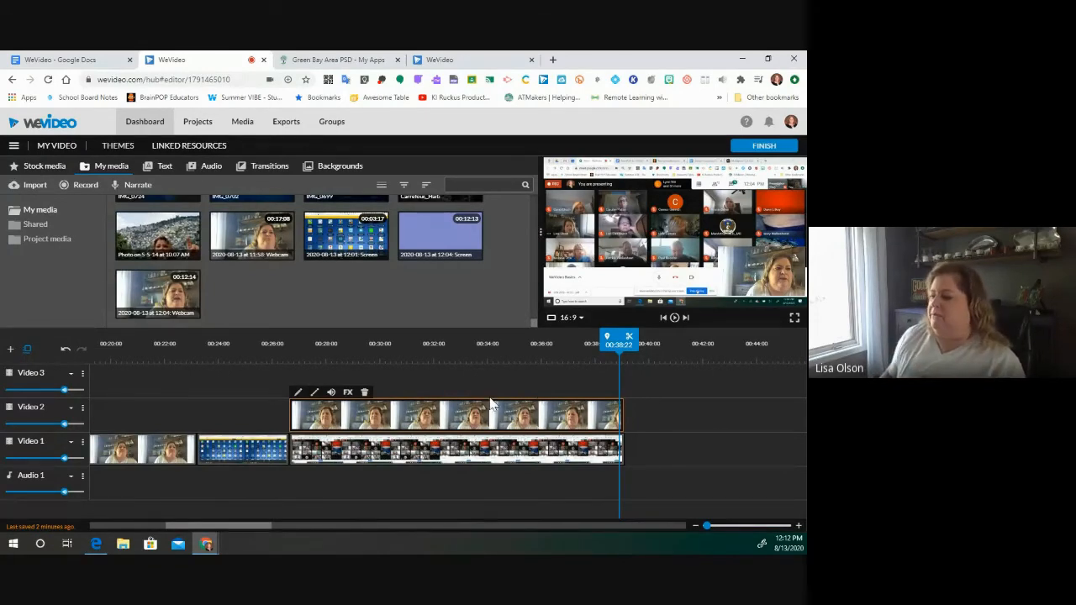
left_click_drag(377, 357, 259, 351)
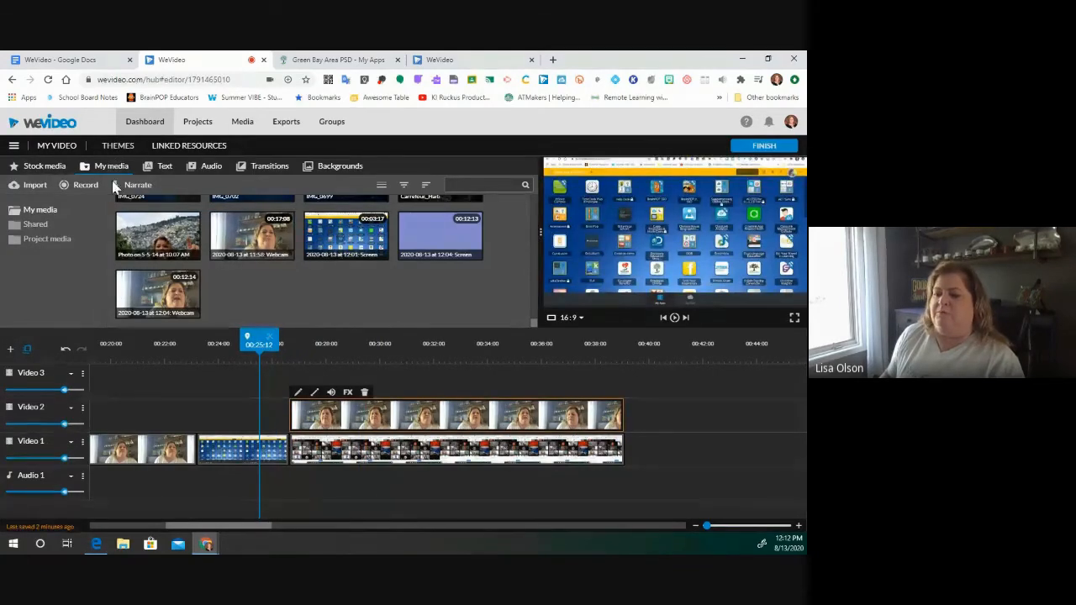
- Place the red Oval callout from the Text Callouts onto Video 3 at about 00:23
left_click(164, 168)
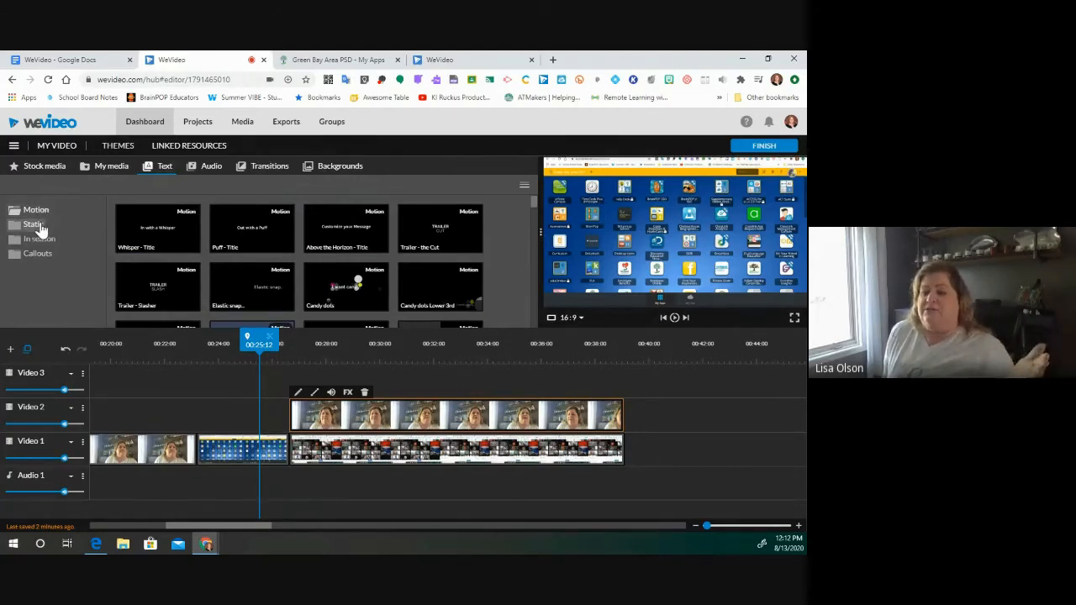
left_click(39, 225)
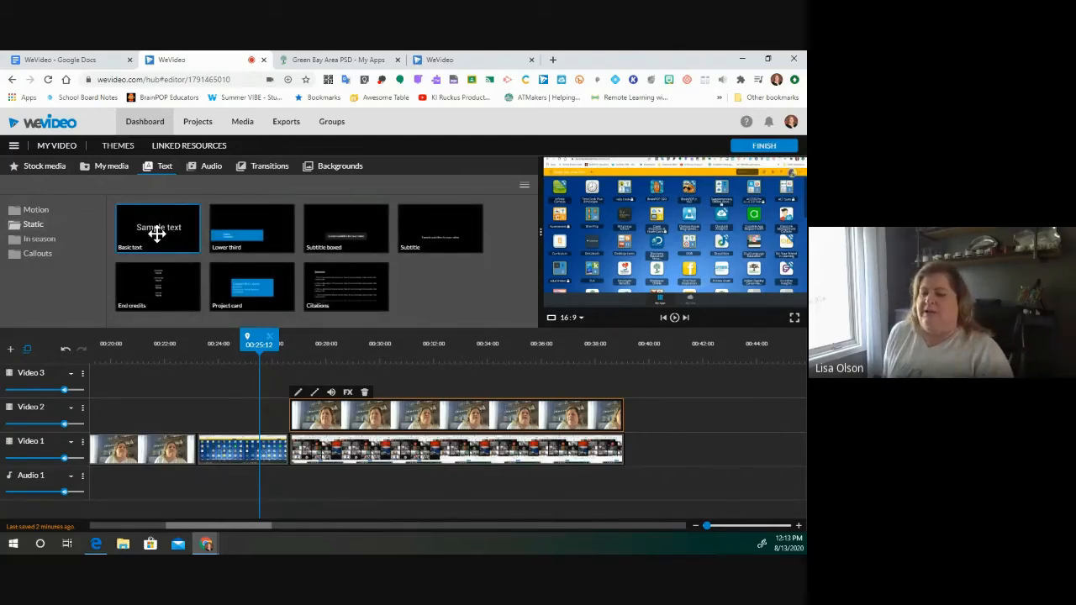
left_click(39, 241)
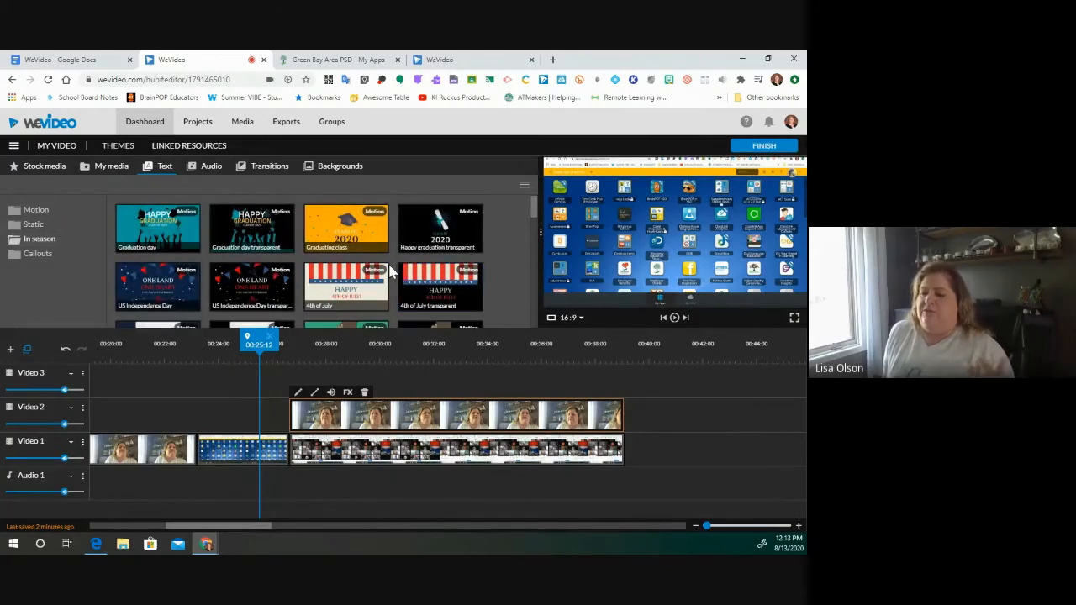
scroll(389, 271, "down", 5)
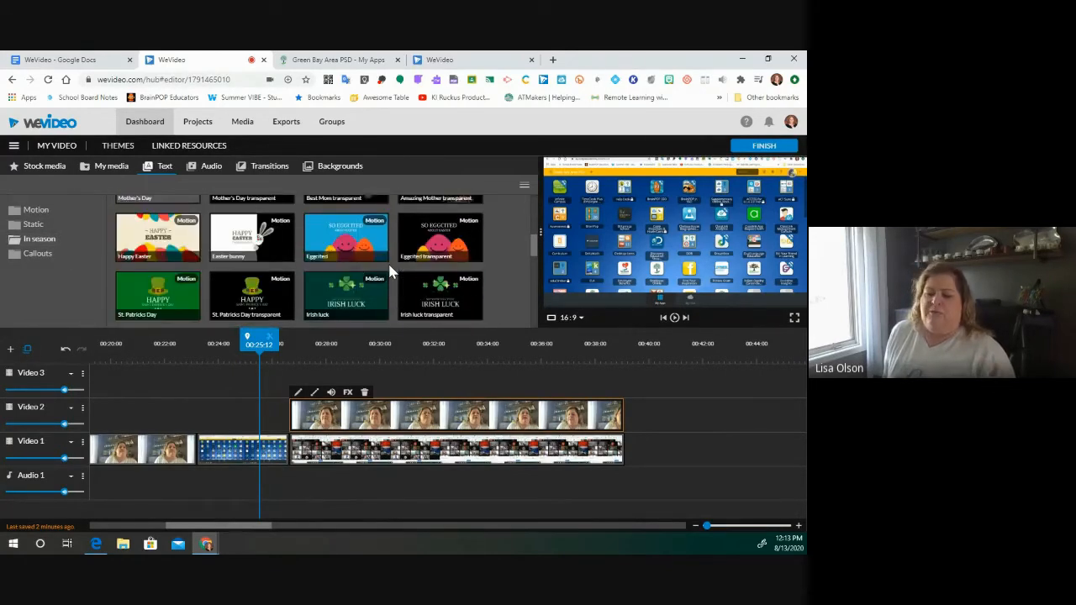
left_click(35, 256)
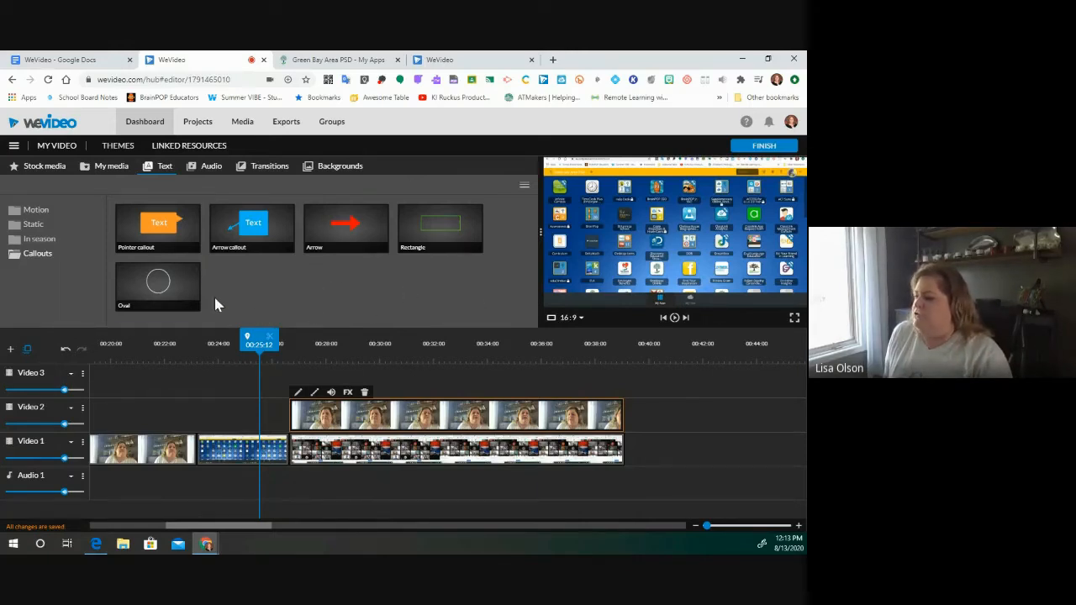
left_click_drag(168, 280, 206, 369)
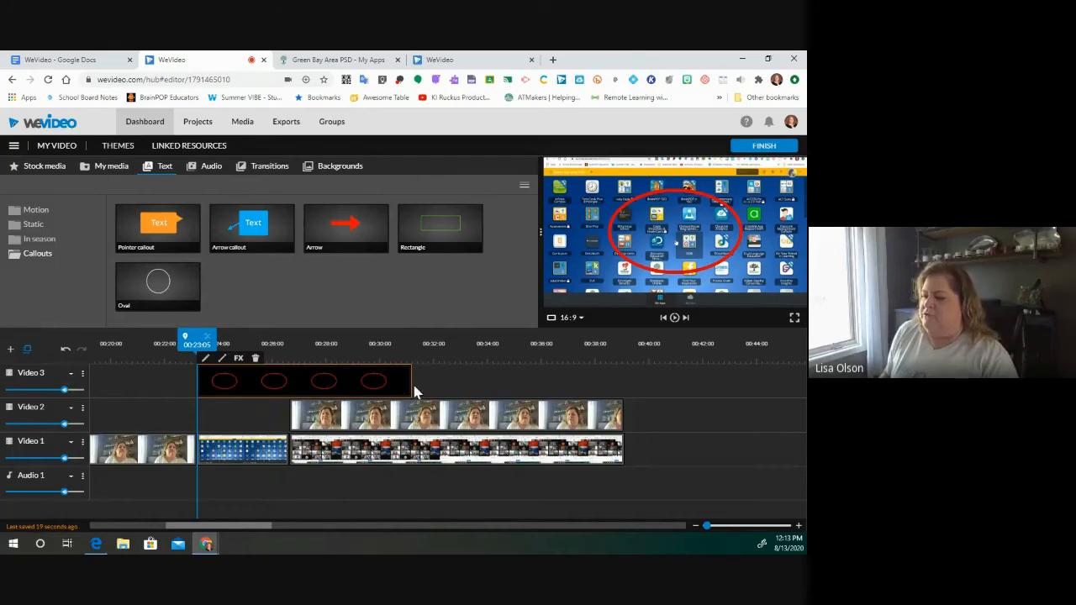
- Trim the Oval callout so it ends at about 00:26, then select it
left_click_drag(409, 380, 288, 382)
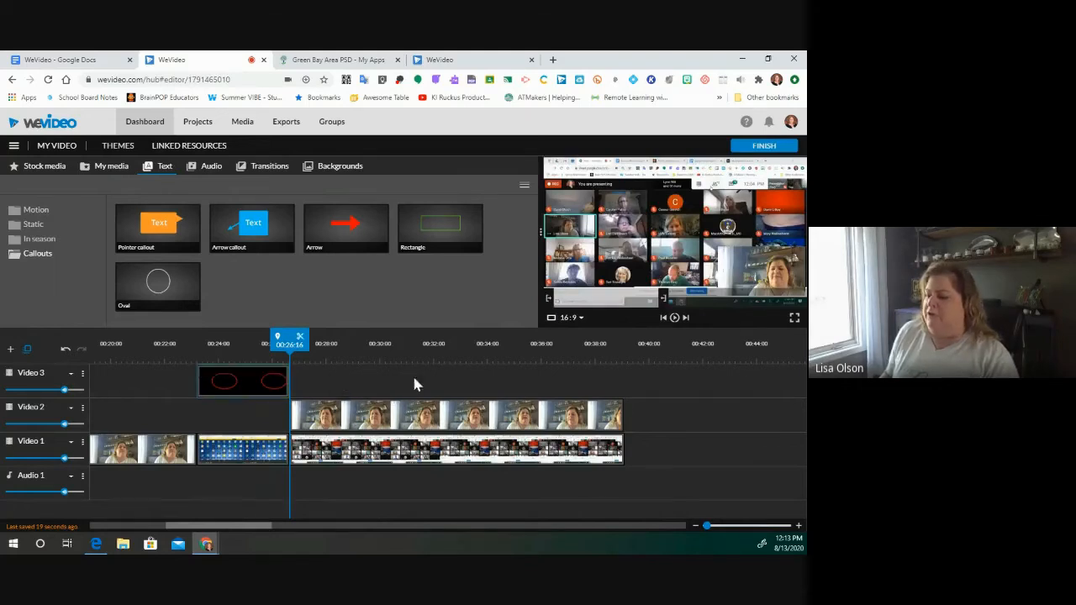
left_click_drag(287, 342, 249, 342)
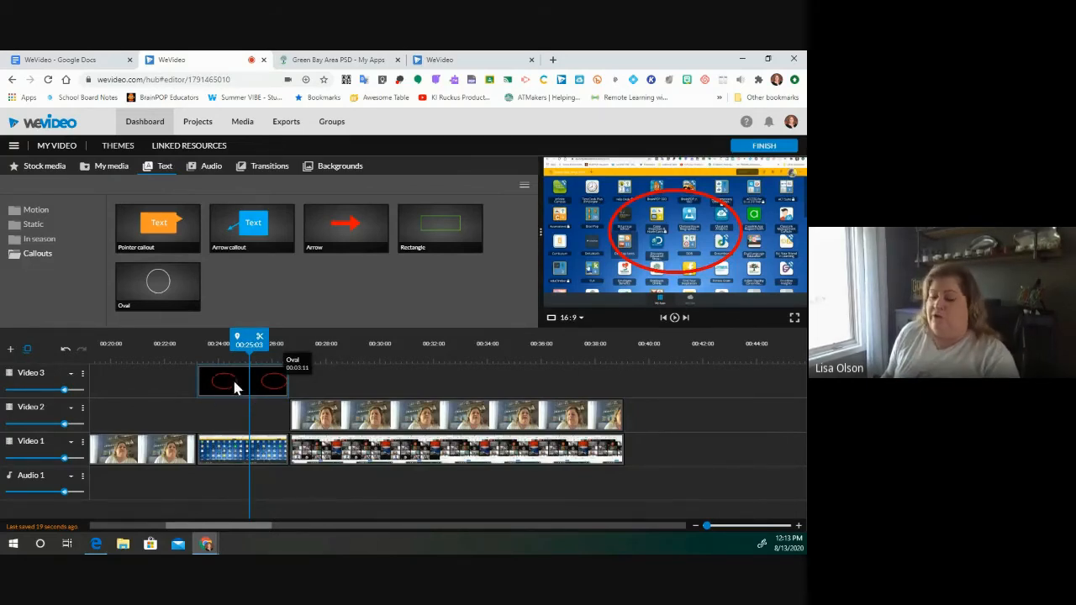
left_click(234, 385)
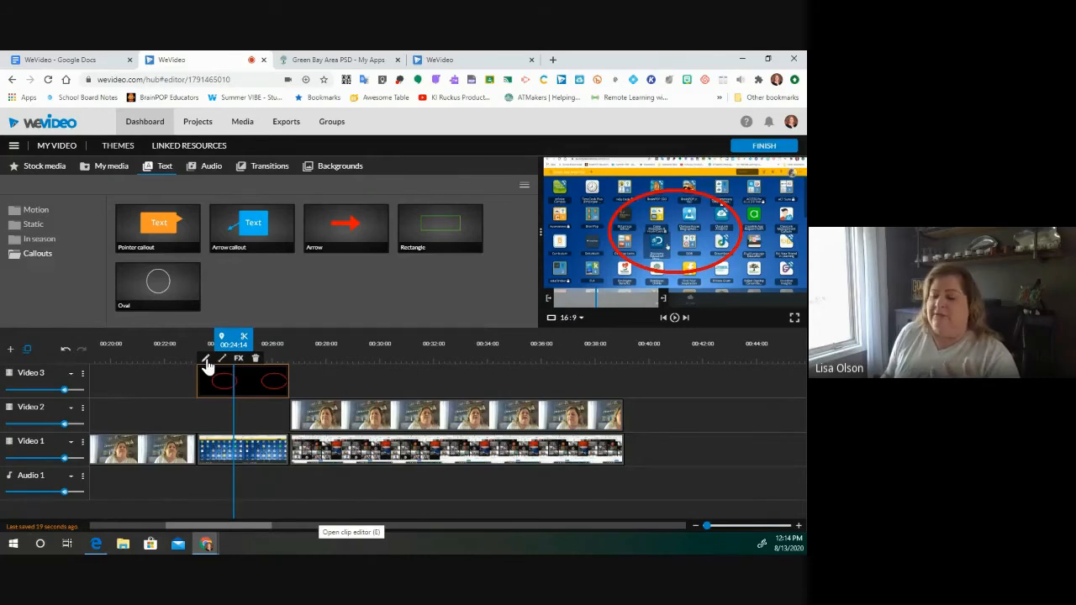
- Turn the Oval callout yellow in its shape properties
left_click(205, 361)
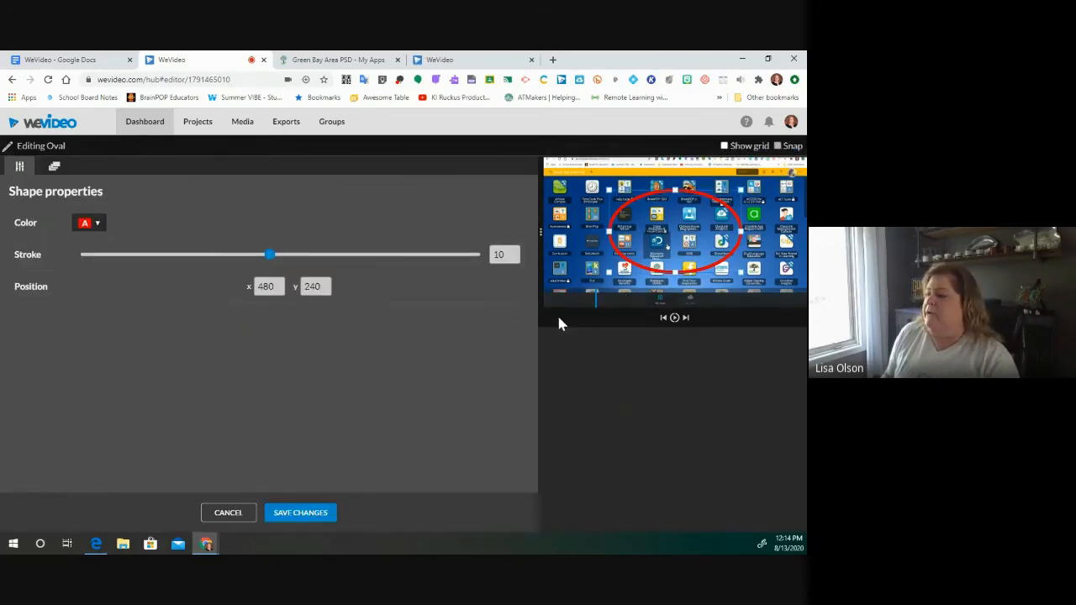
left_click(98, 225)
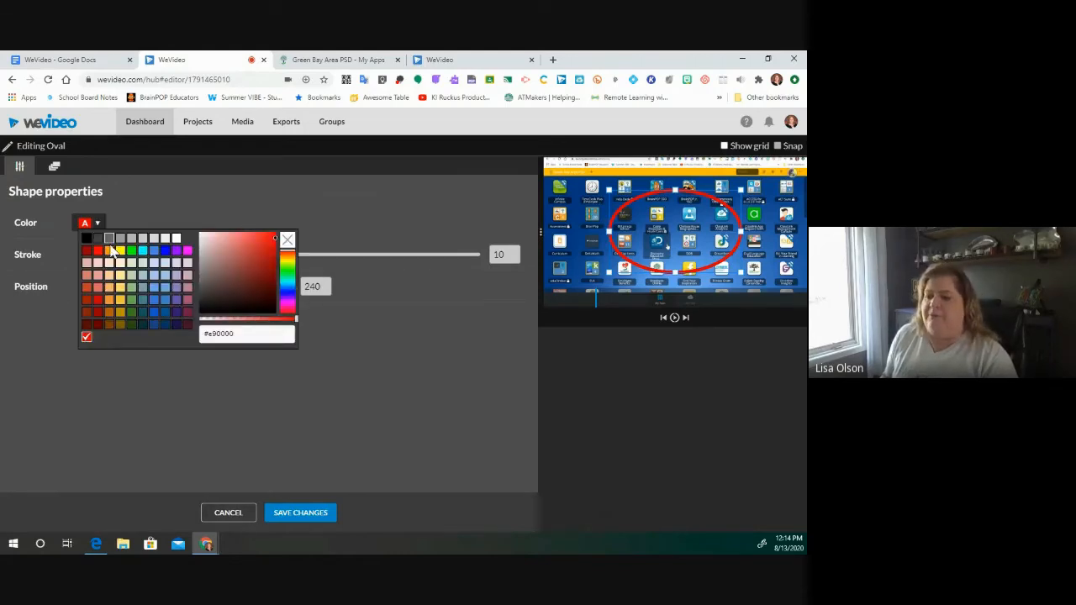
left_click(120, 252)
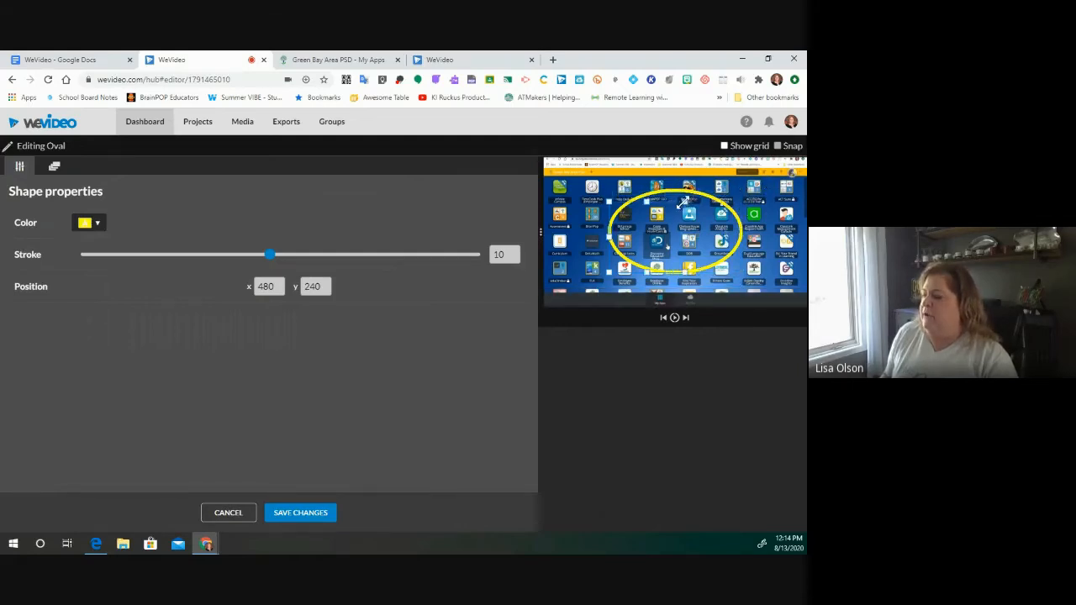
- Shrink the yellow oval, move it onto the top-row app icon, and thin its stroke to 8
left_click_drag(662, 214, 644, 231)
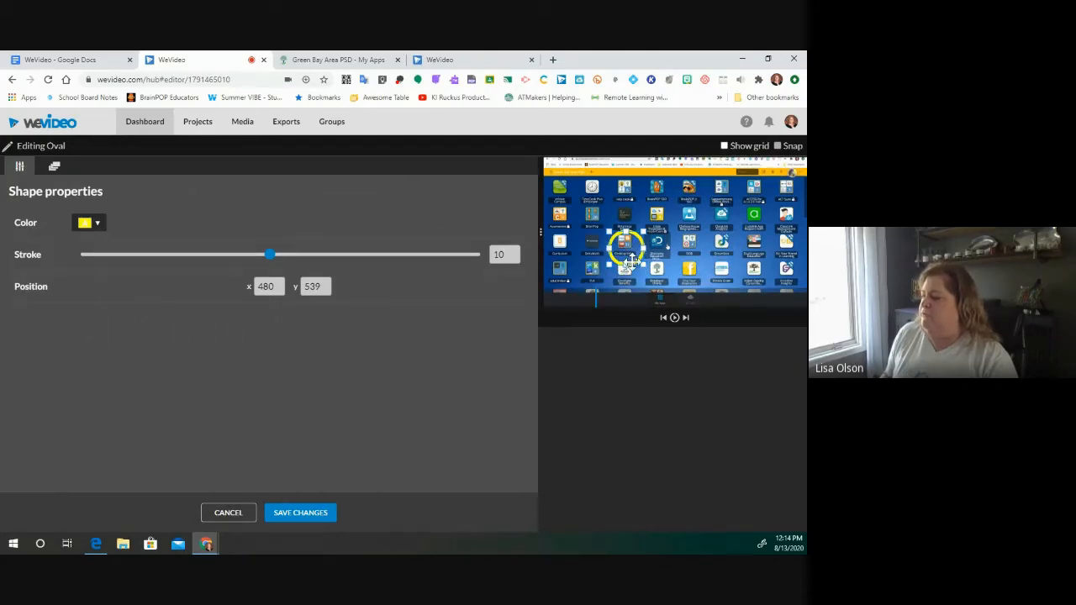
left_click_drag(630, 261, 639, 242)
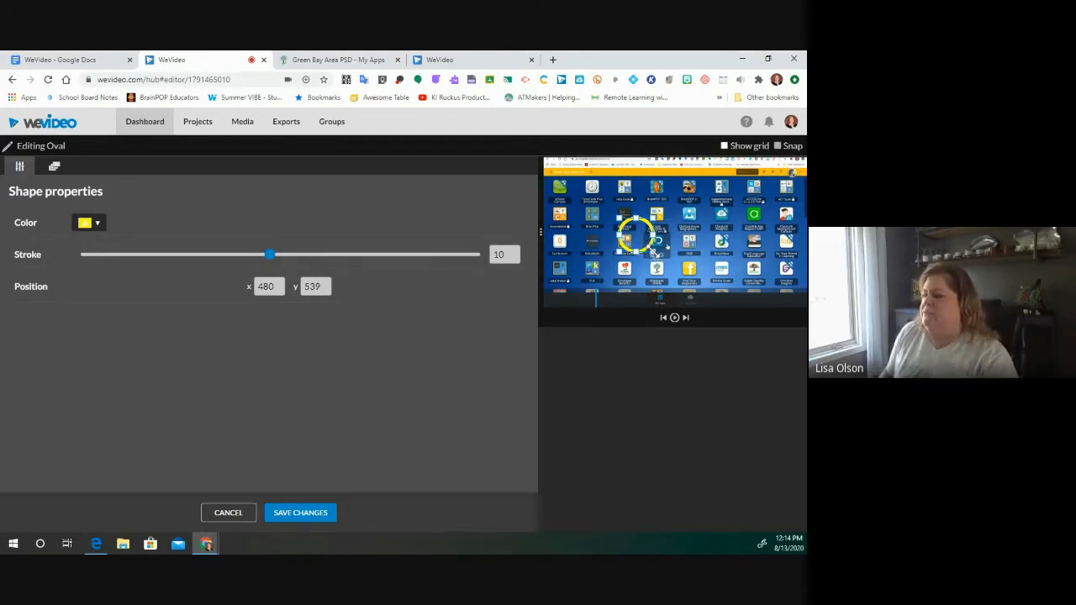
left_click(652, 251)
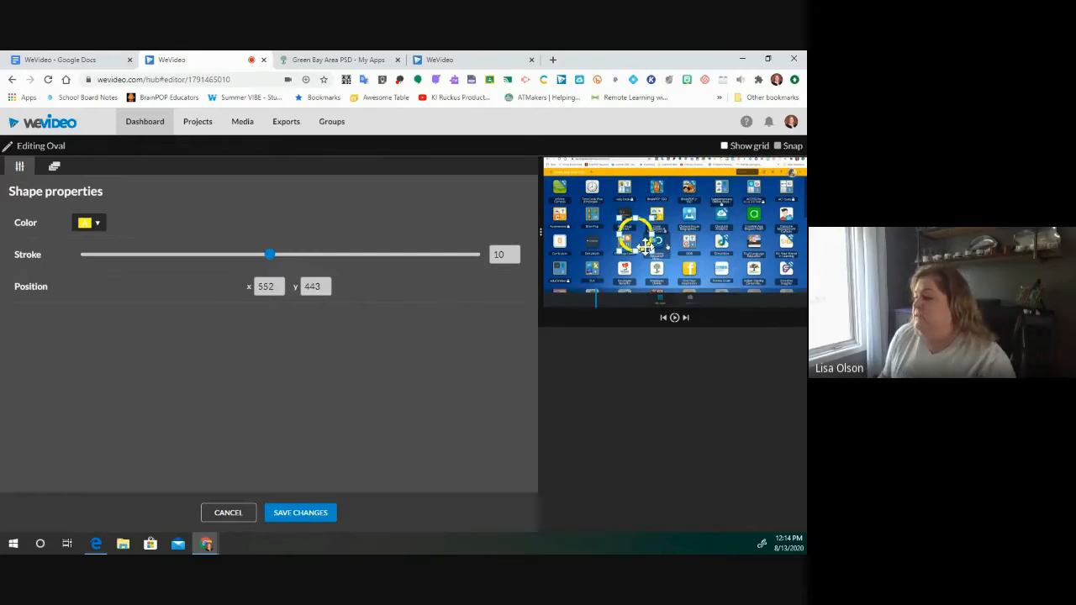
left_click_drag(641, 243, 664, 196)
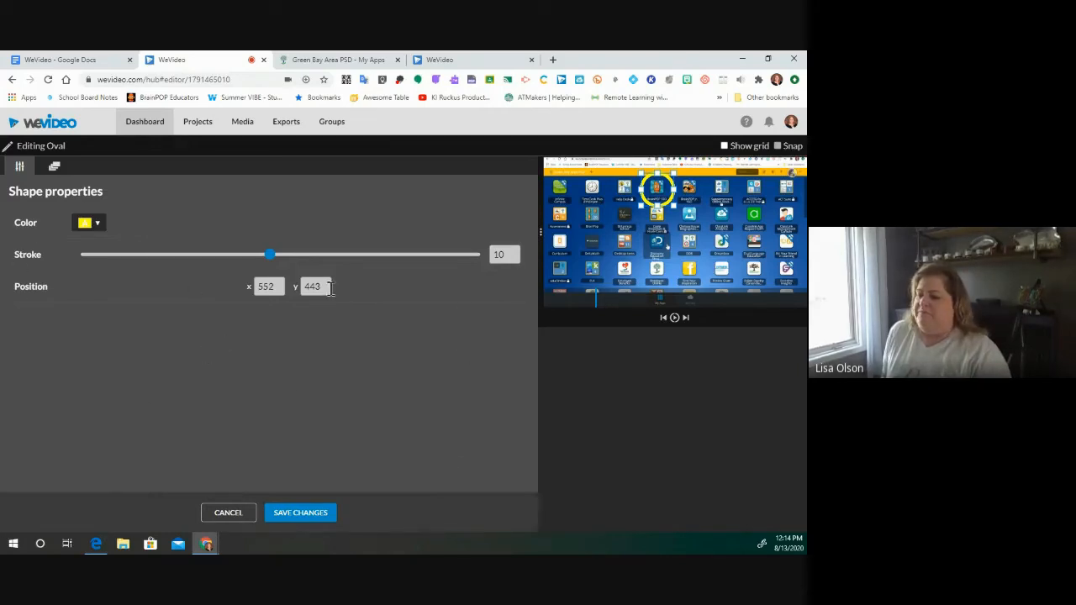
mouse_move(270, 256)
left_mouse_down()
mouse_move(419, 257)
mouse_move(192, 253)
mouse_move(235, 255)
mouse_move(223, 254)
left_mouse_up()
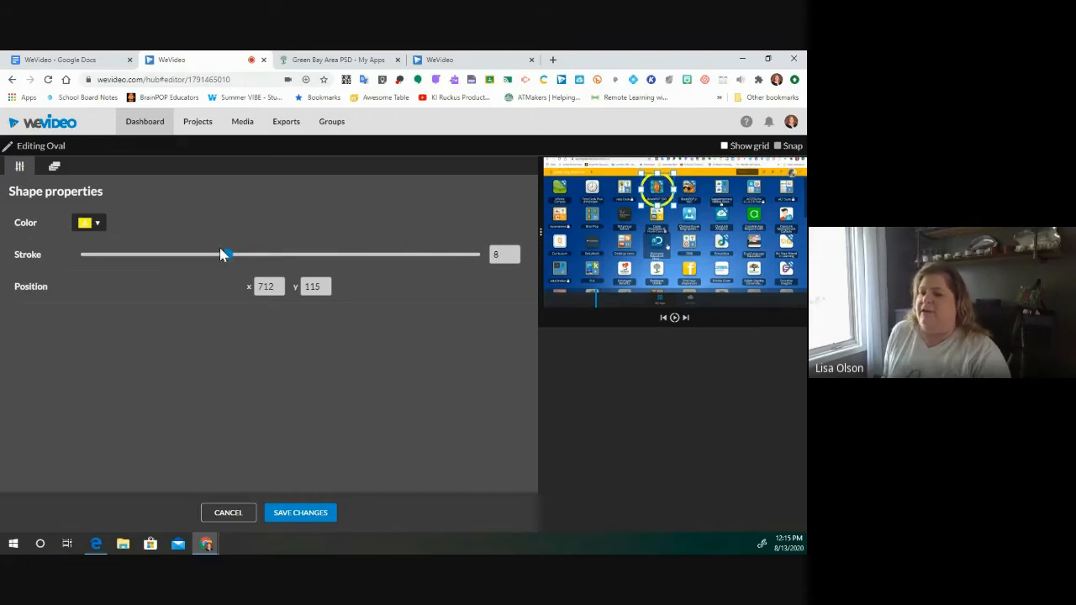
- Review the oval's Animation settings, then save the oval edits back to the timeline
left_click(54, 168)
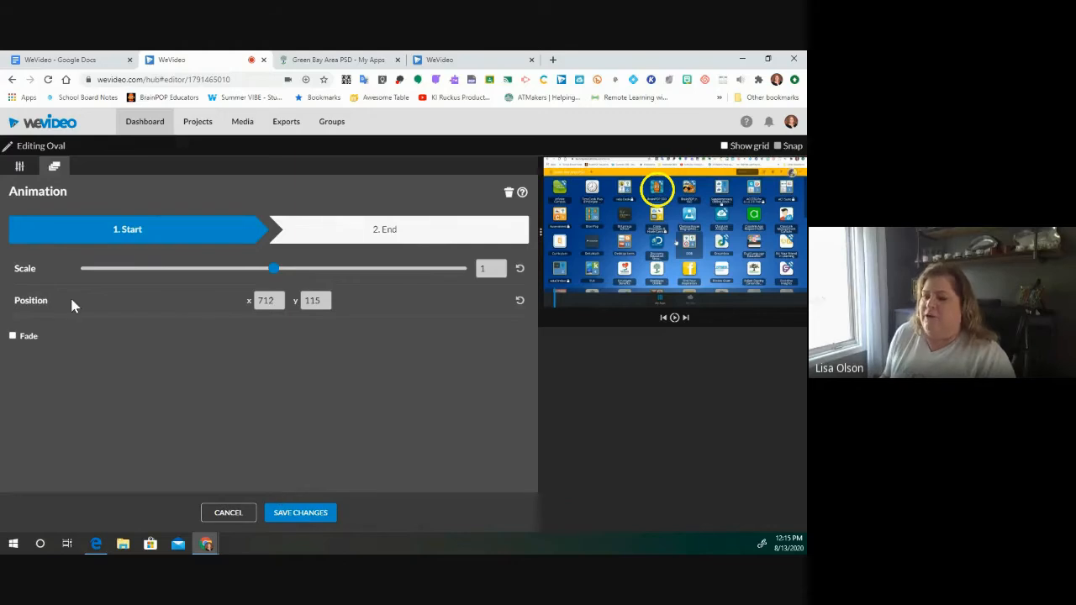
left_click(20, 168)
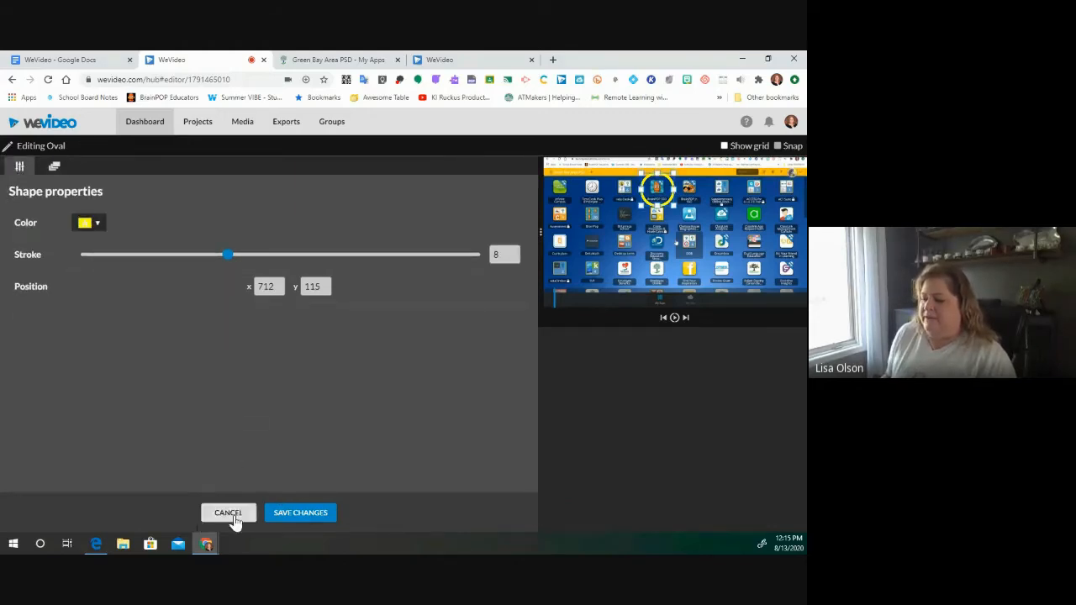
left_click(313, 516)
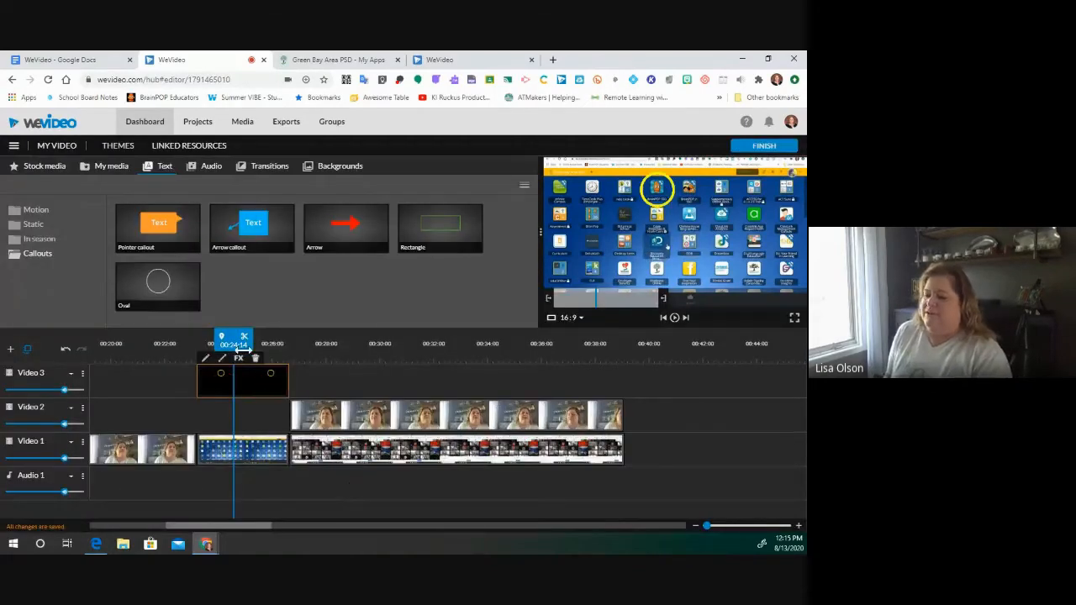
- Zoom into the timeline and trim the Oval clip to end with the screen clip, about 00:26
left_click_drag(233, 339, 197, 340)
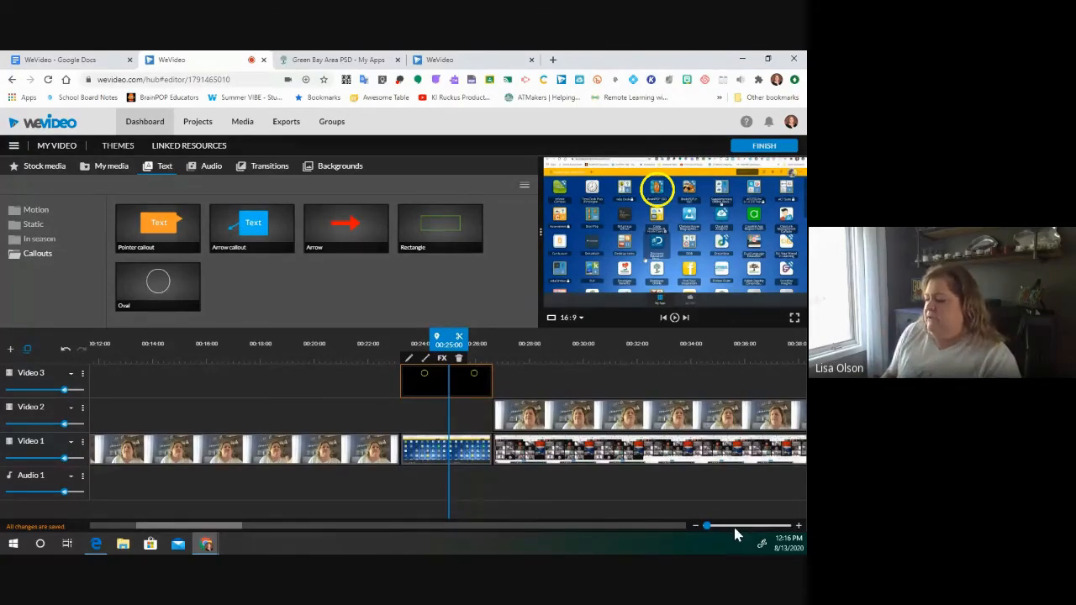
left_click_drag(706, 526, 736, 525)
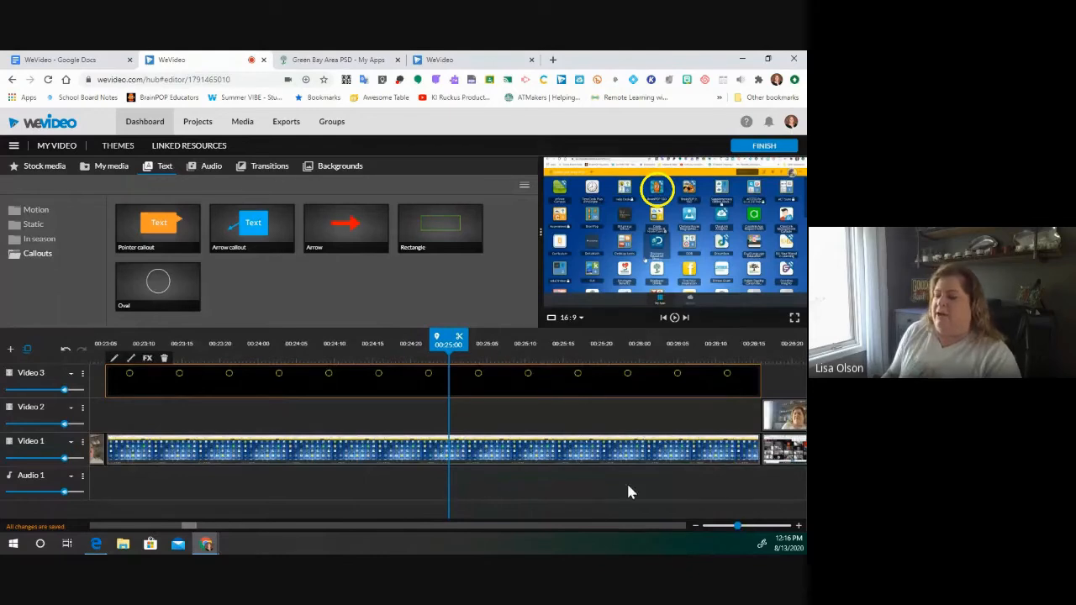
left_click_drag(759, 378, 743, 384)
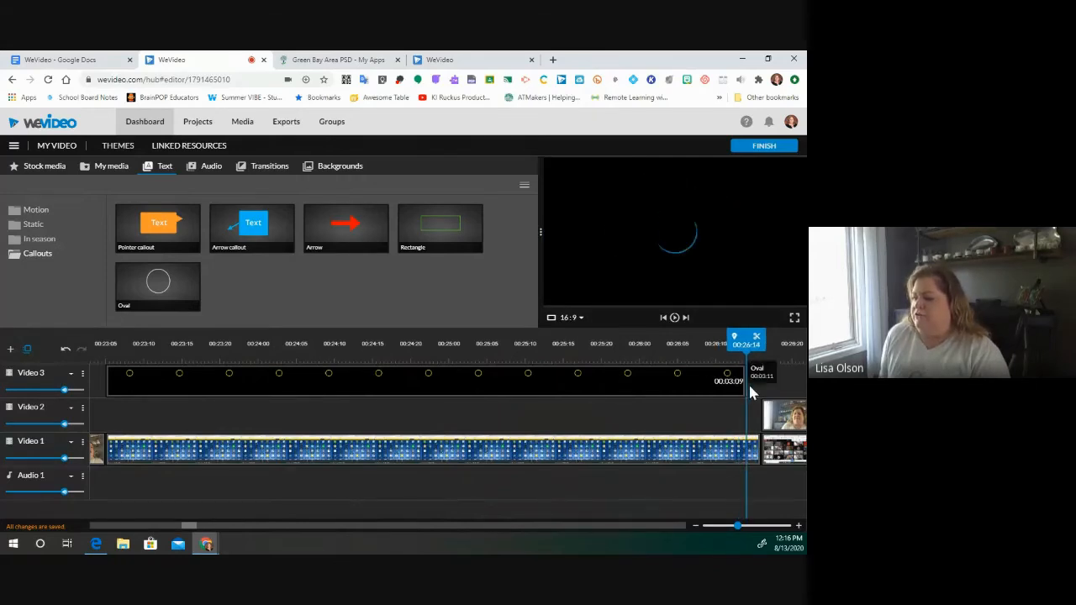
left_click_drag(746, 387, 761, 380)
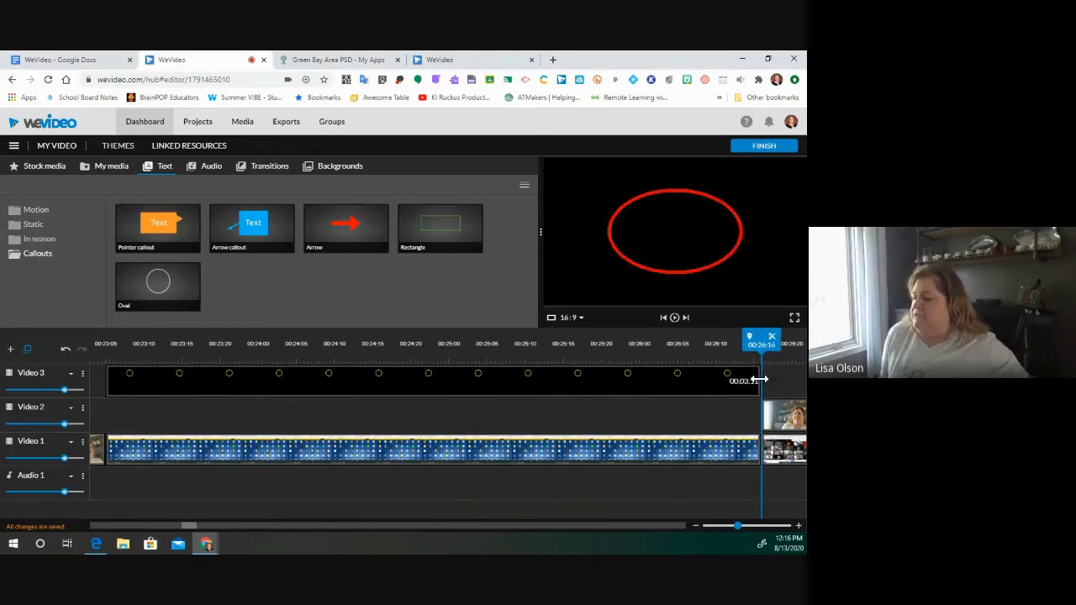
left_click_drag(759, 379, 761, 379)
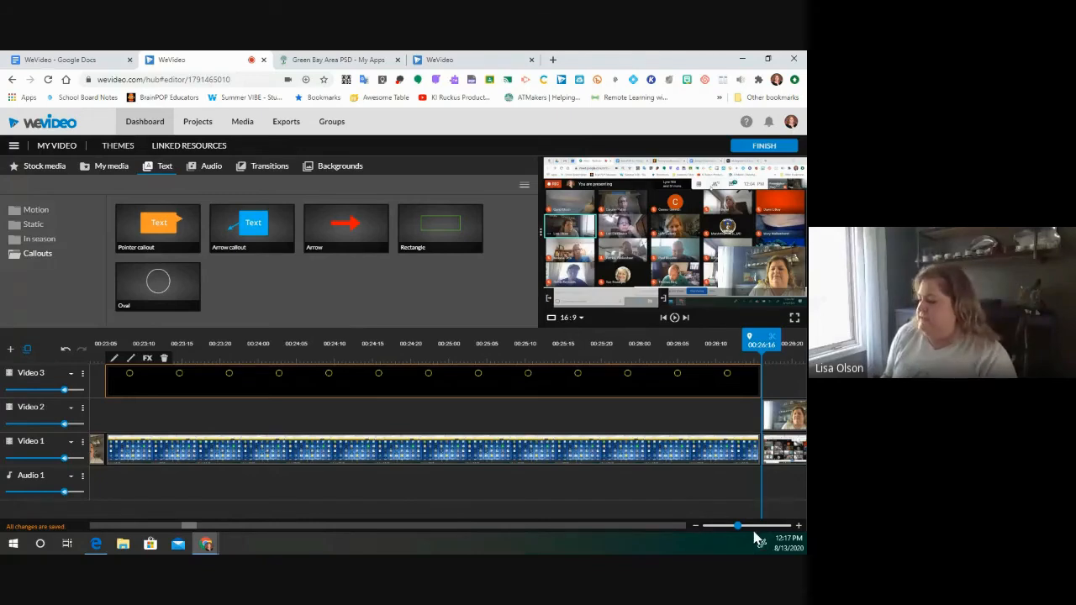
left_click_drag(736, 526, 702, 526)
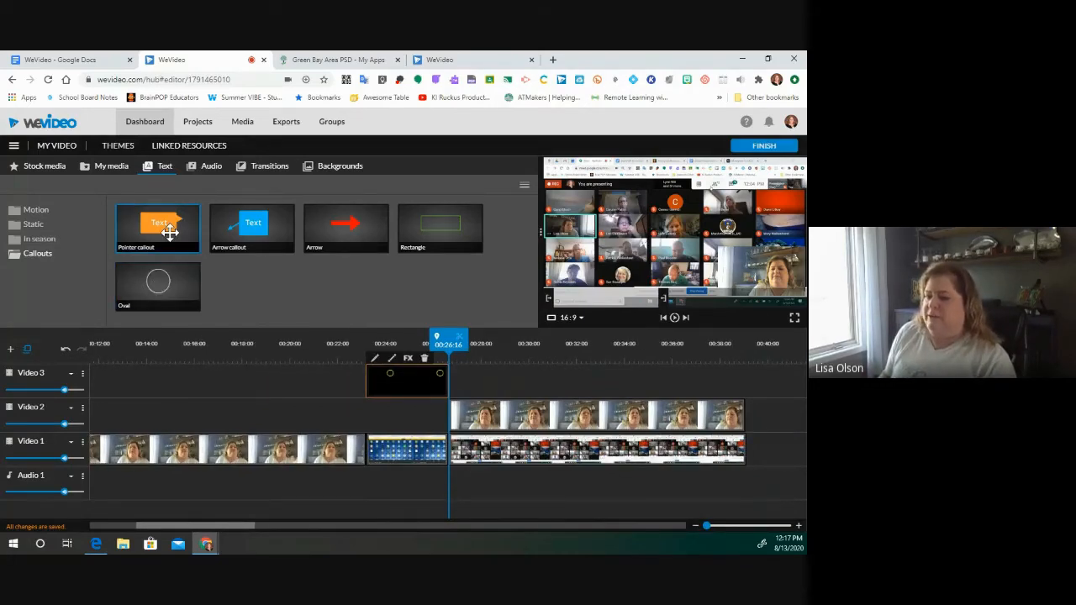
- Add a Pointer callout on Video 3 starting around 00:27:20, after the oval
left_click_drag(170, 232, 467, 377)
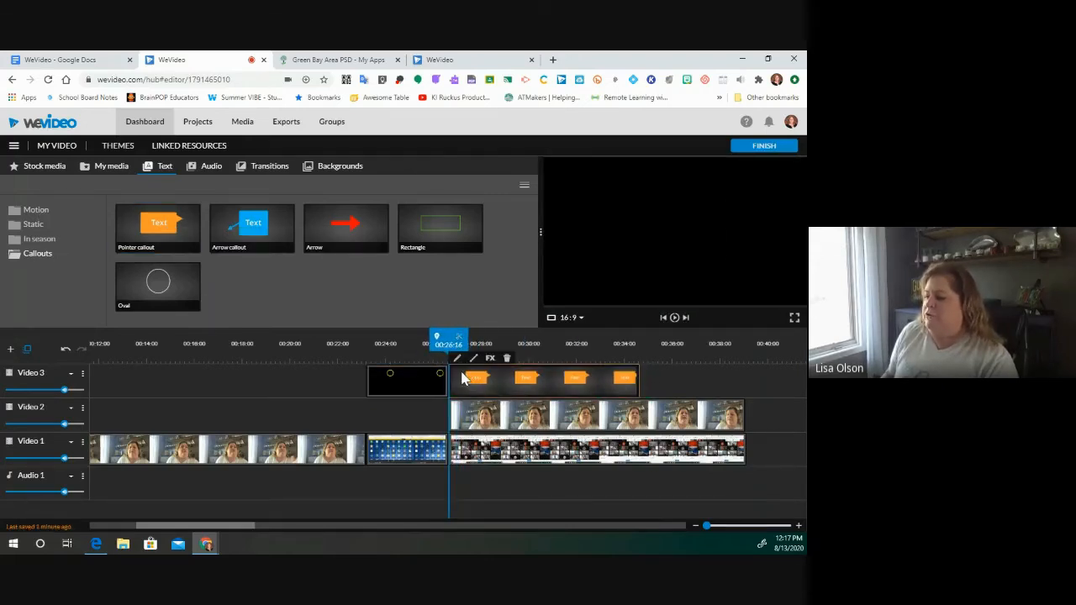
left_click_drag(551, 386, 578, 385)
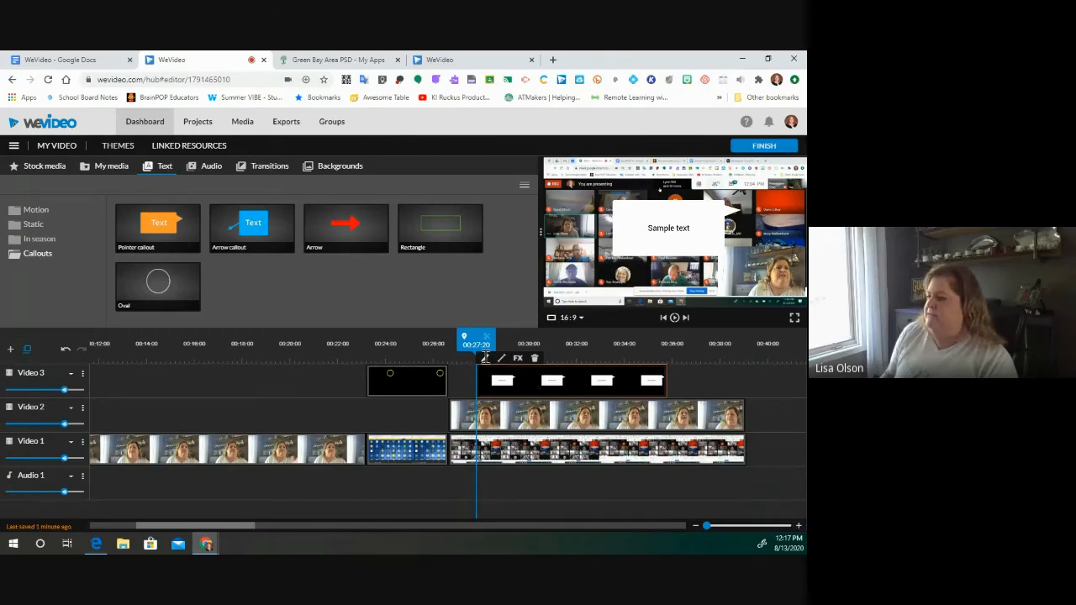
- Move the Pointer callout lower left, shrink it, and replace 'Sample text' with the participant's name
left_click(486, 358)
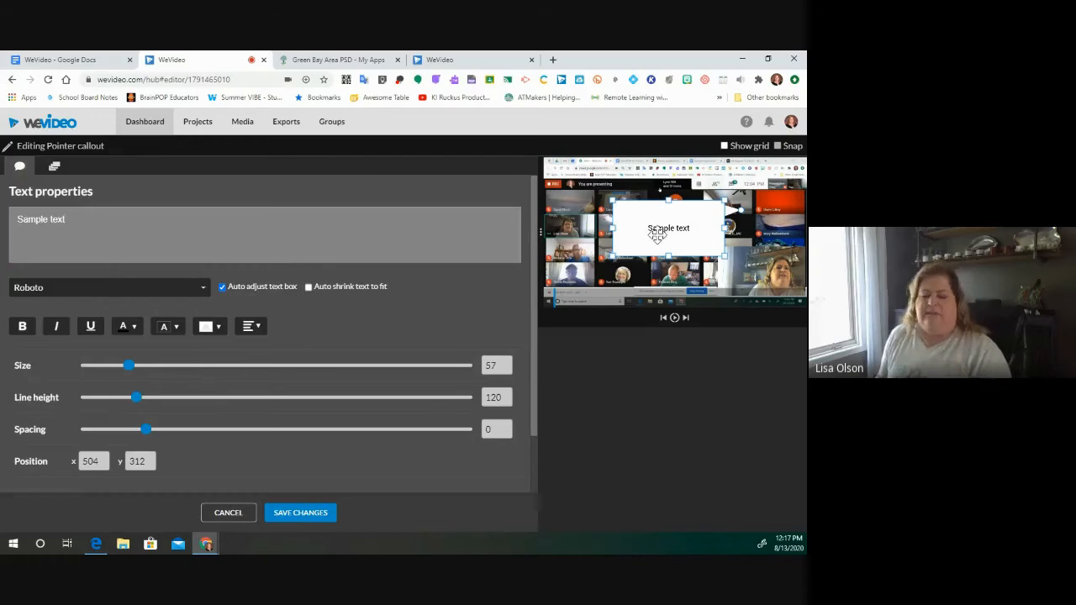
left_click_drag(657, 235, 605, 251)
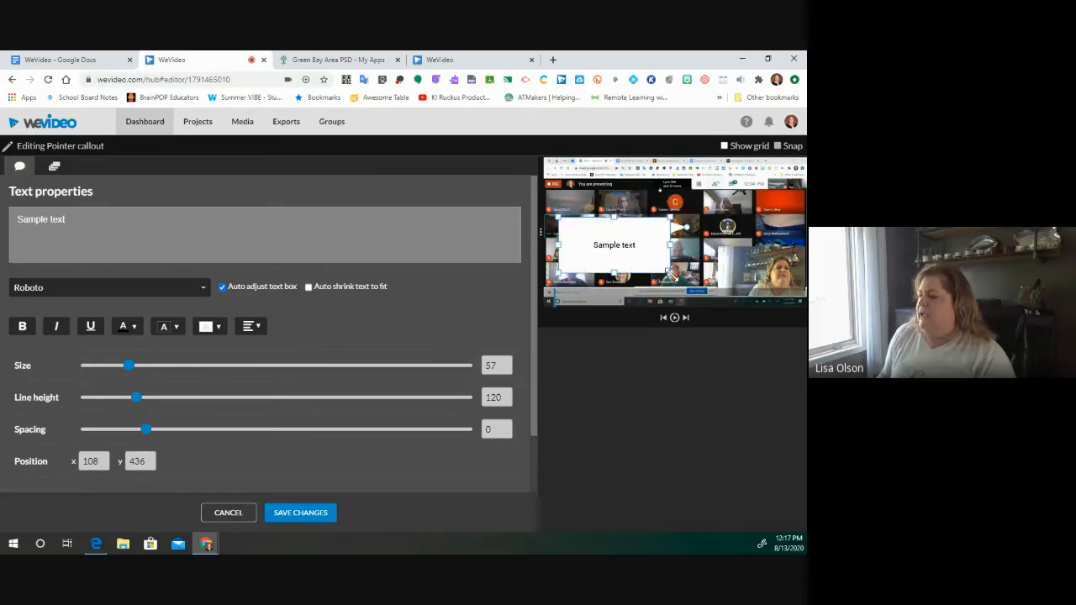
left_click_drag(672, 274, 636, 254)
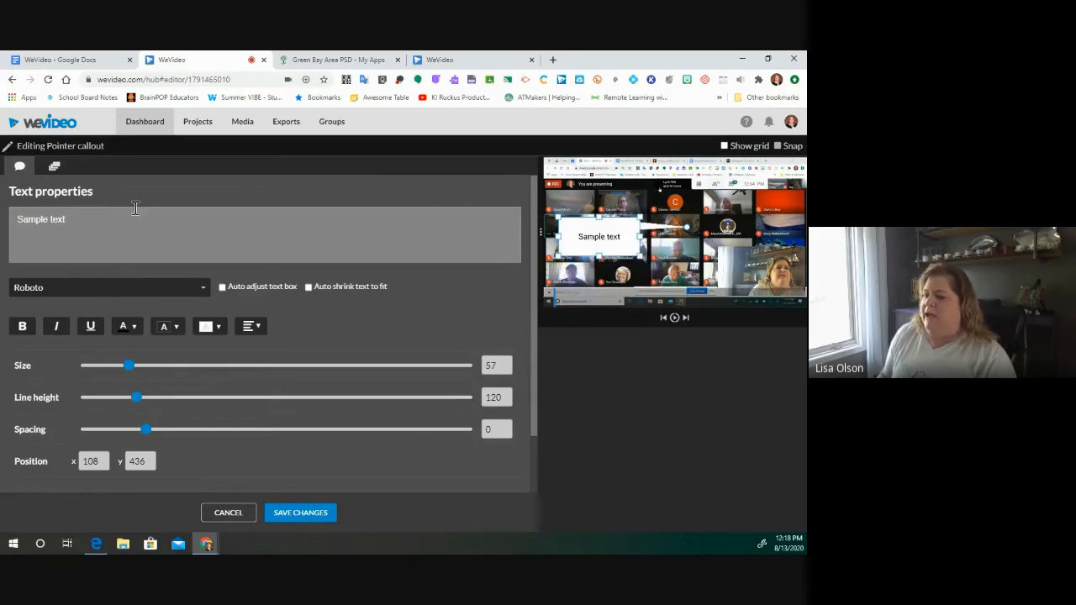
triple_click(69, 223)
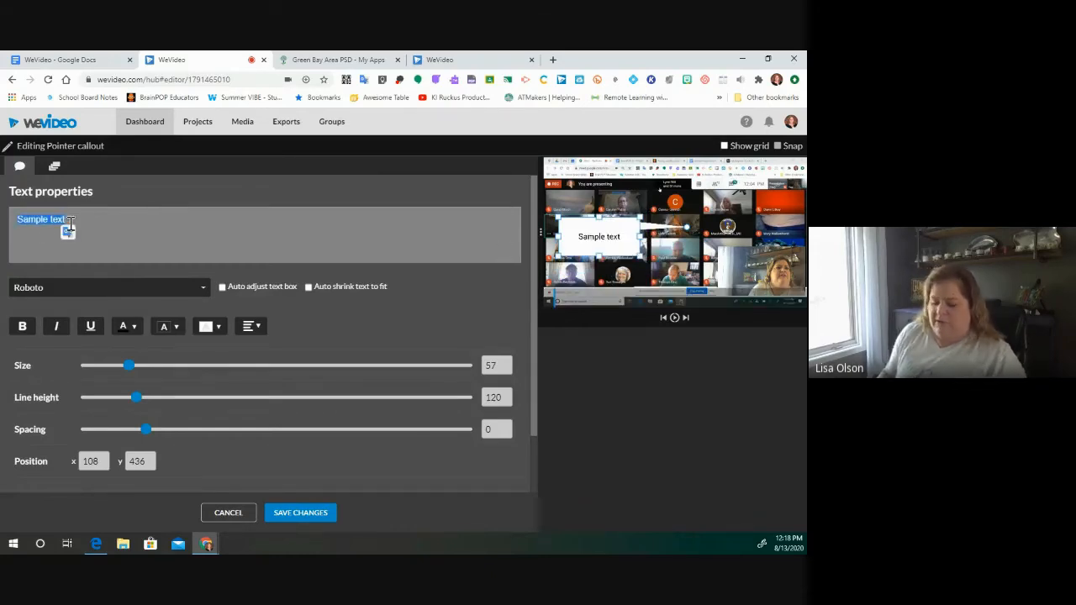
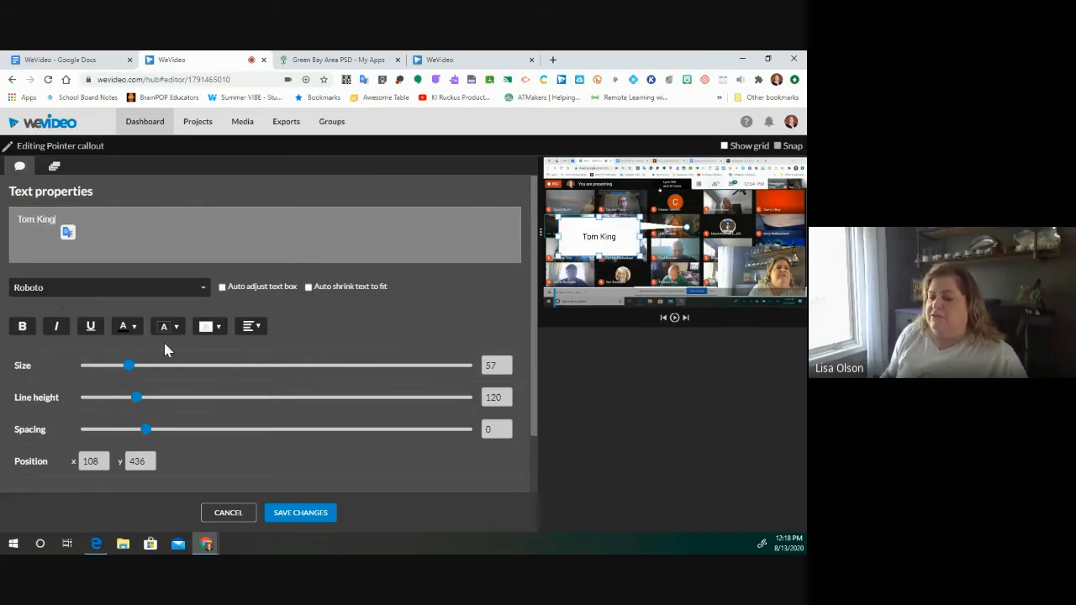
- Give the Pointer callout a pale yellow background and the 2Dumb font
left_click(217, 332)
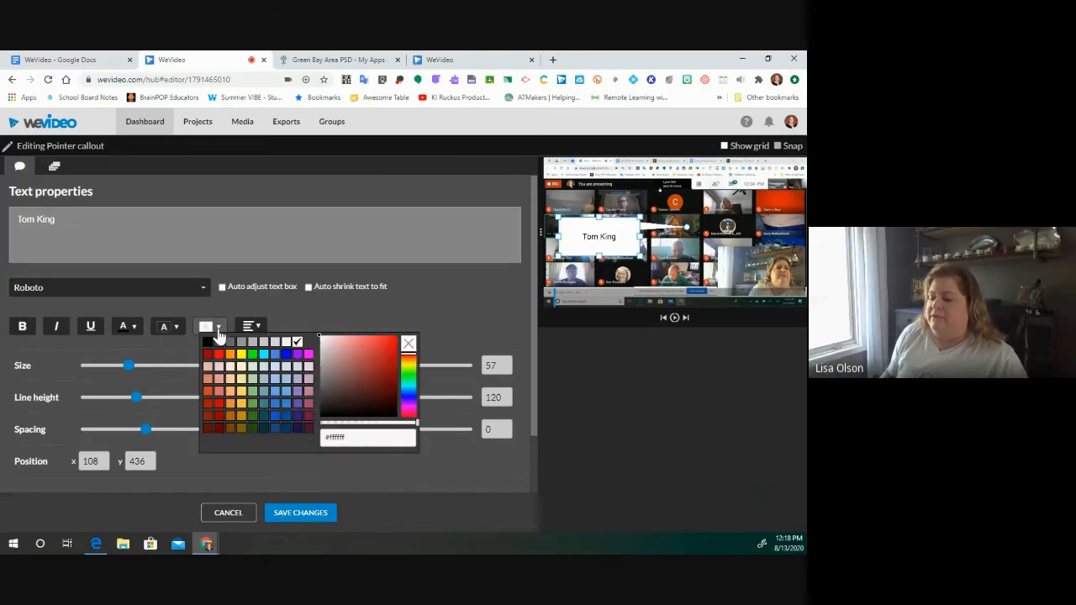
left_click(242, 372)
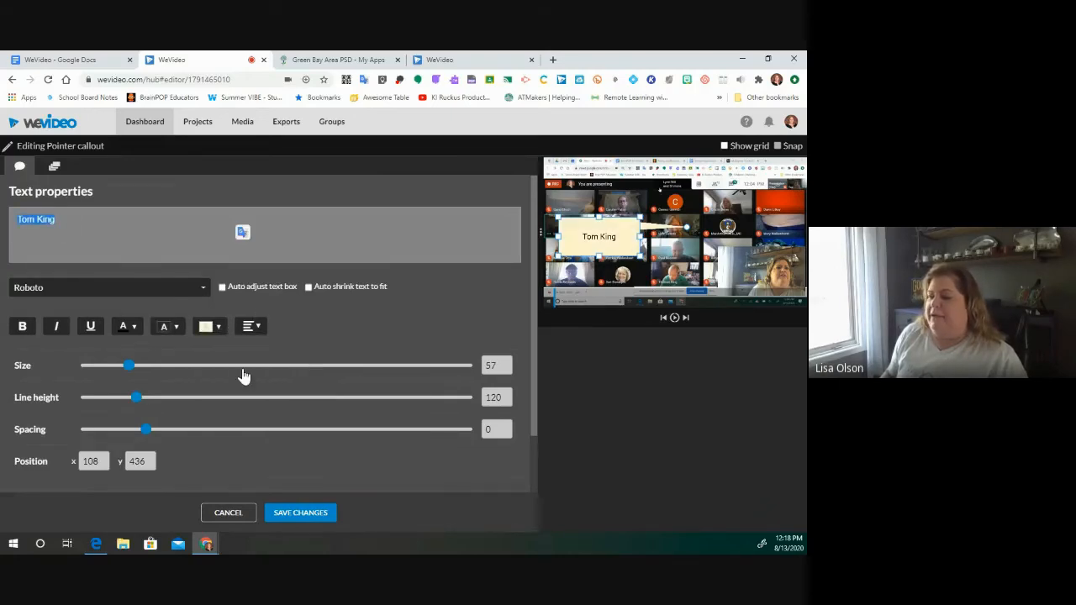
left_click(175, 329)
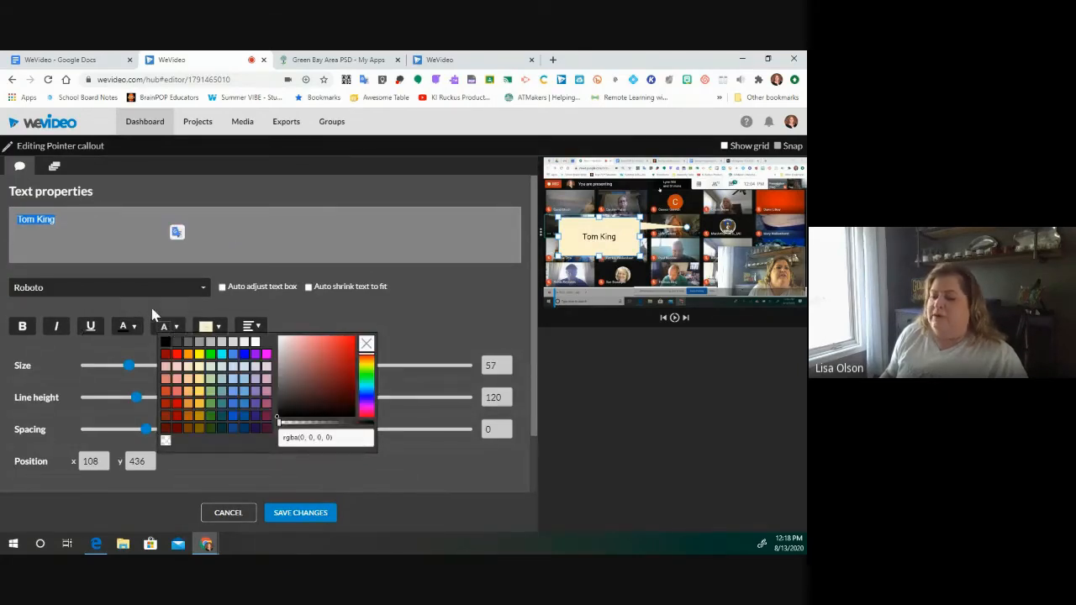
left_click(204, 290)
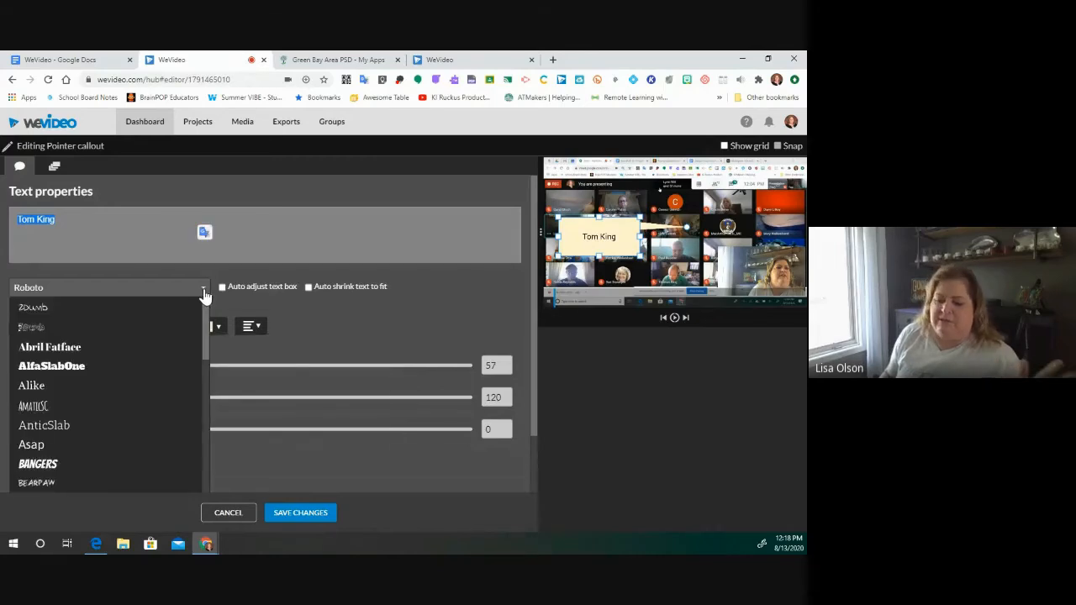
left_click(36, 308)
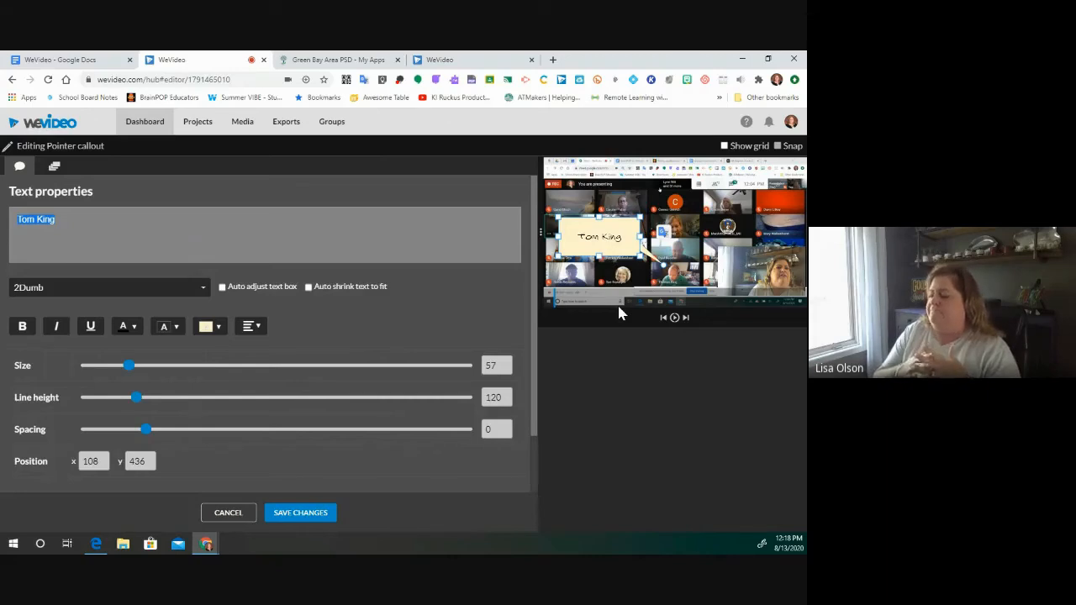
- Switch the callout background to cream and save the callout
left_click(219, 327)
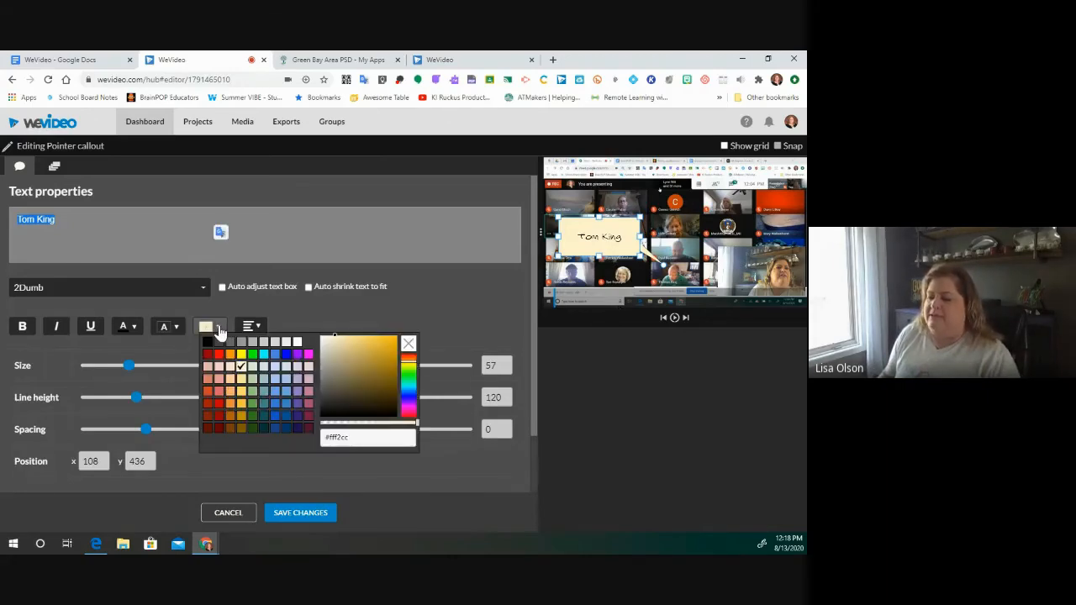
left_click(408, 344)
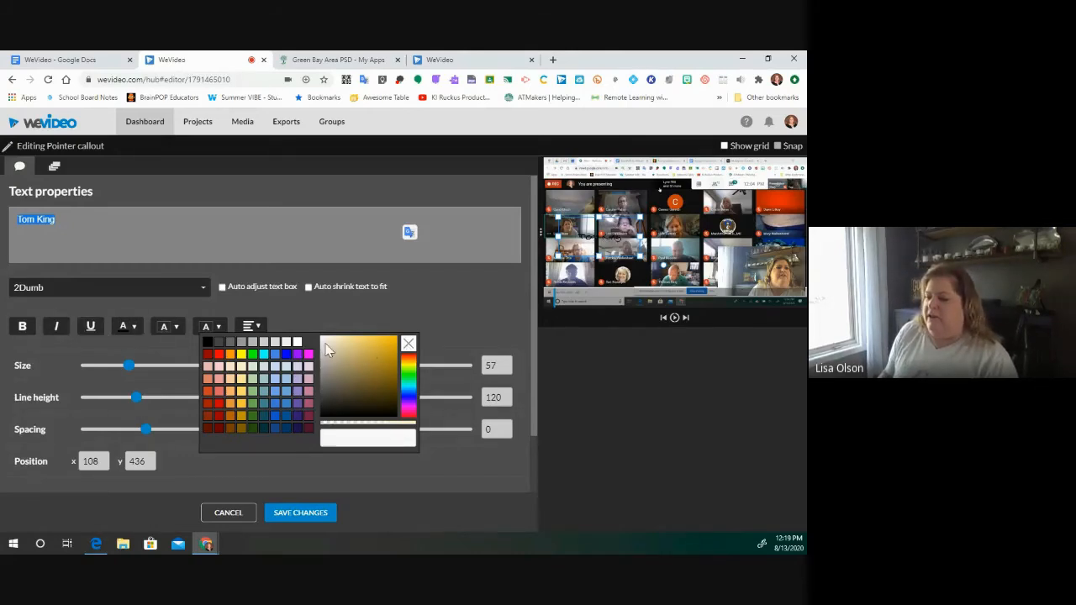
left_click(242, 368)
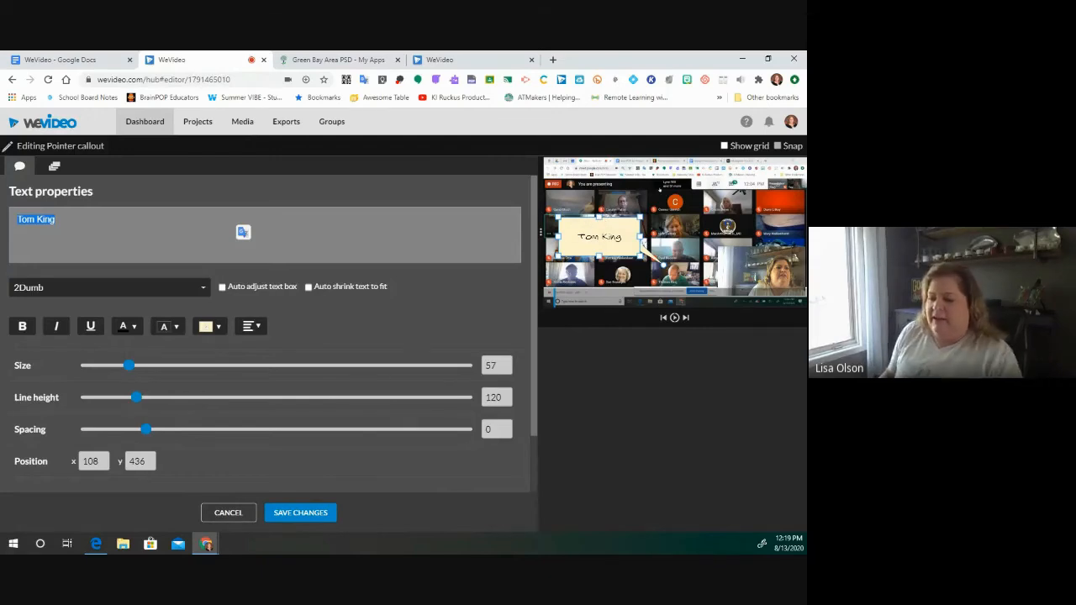
left_click(298, 514)
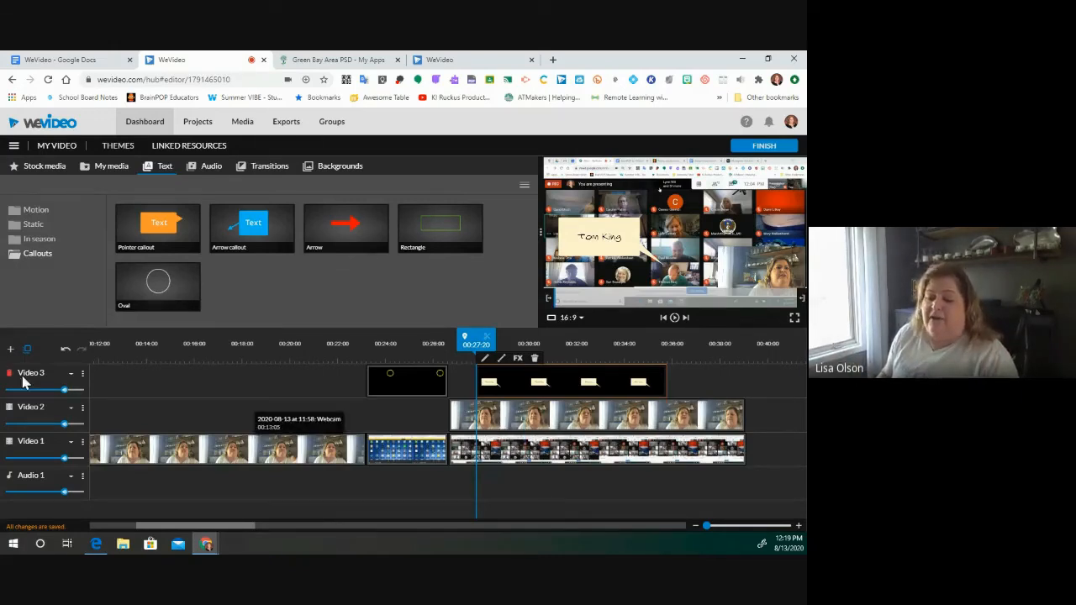
- Add a Video 4 track and place an Arrow callout on it
left_click(10, 352)
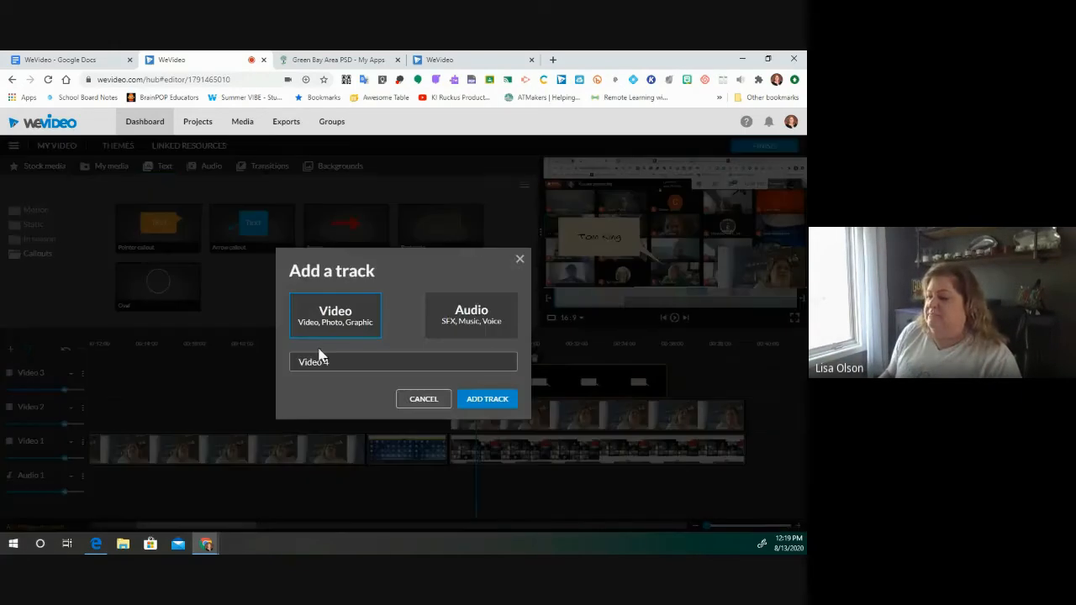
left_click(476, 404)
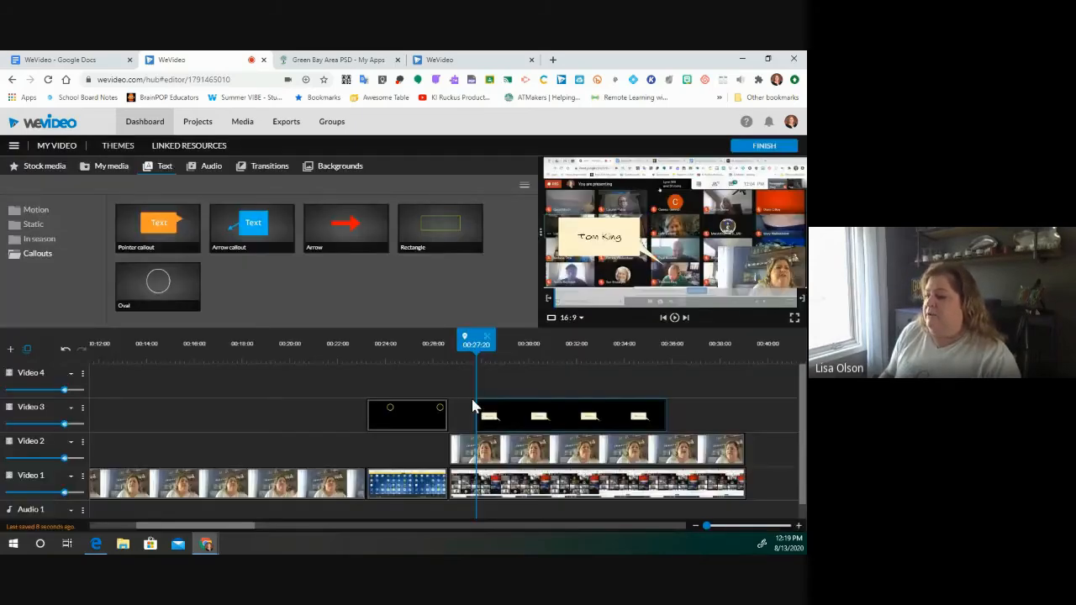
left_click_drag(345, 222, 494, 381)
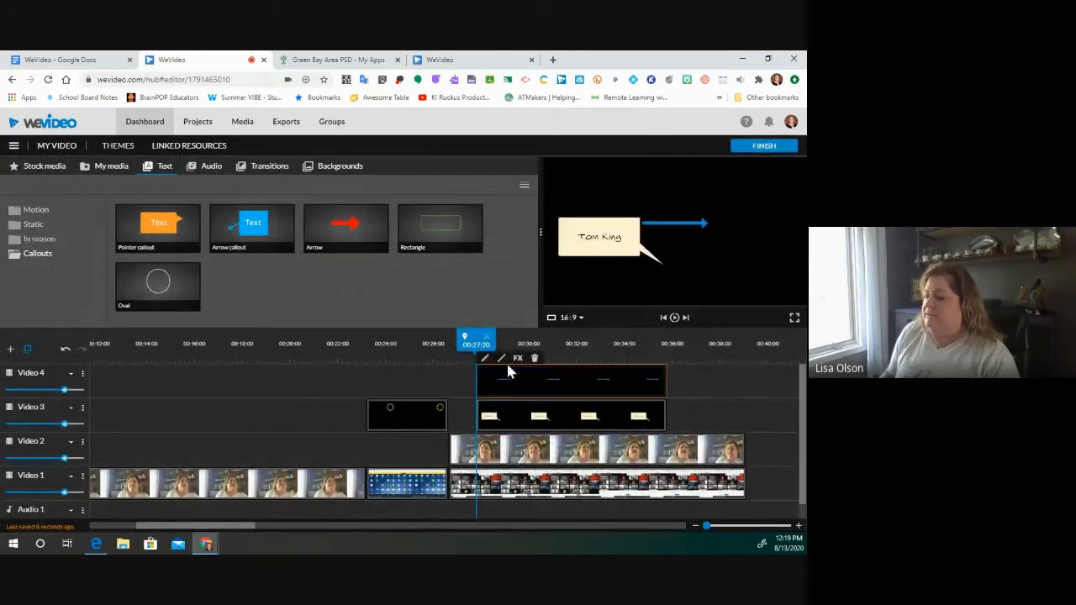
- Move the blue arrow up to point at a participant tile and save it
left_click(485, 359)
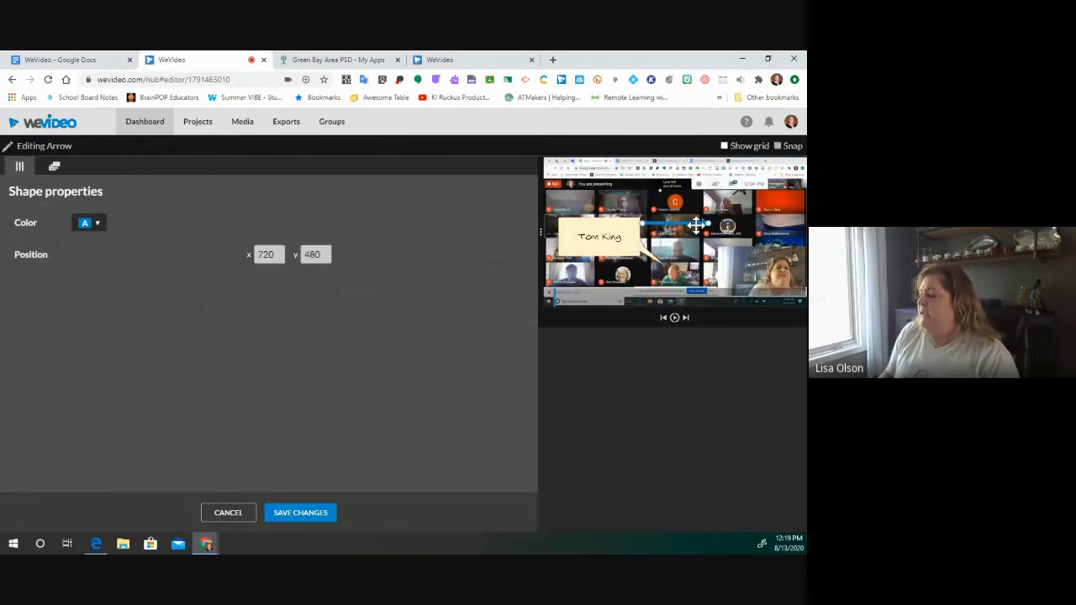
left_click_drag(639, 223, 647, 202)
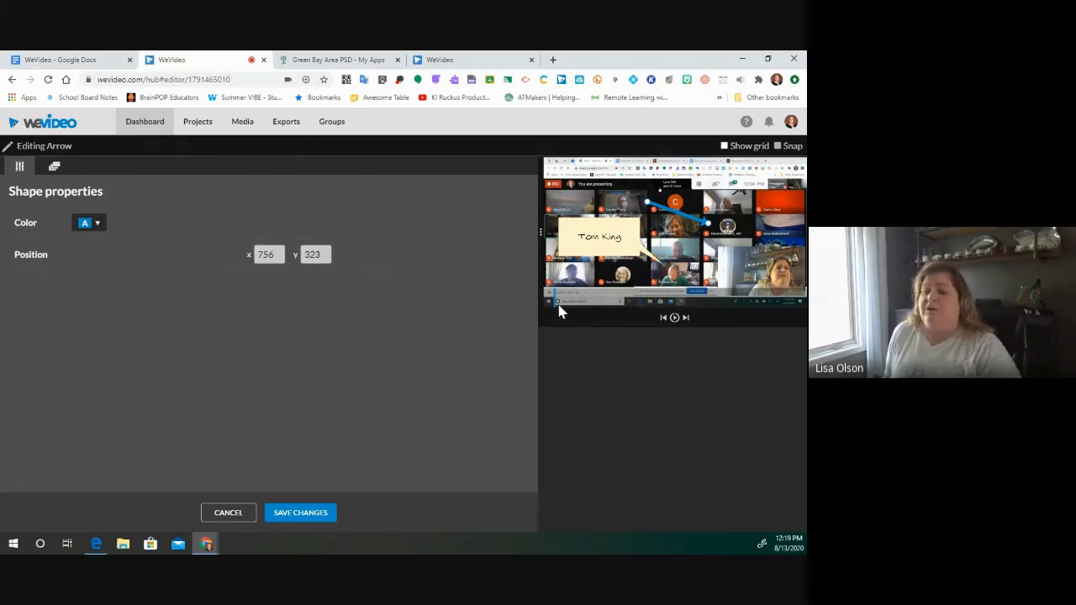
left_click(294, 515)
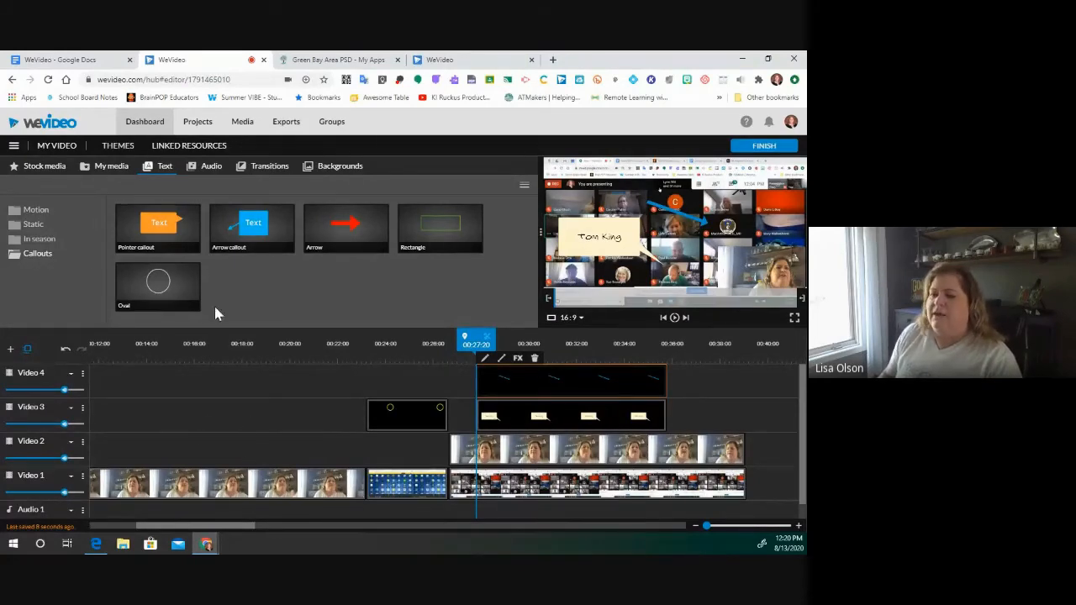
- Add the 'Sparkle - Title' motion title to Video 4 at roughly 00:12–00:14
left_click(40, 212)
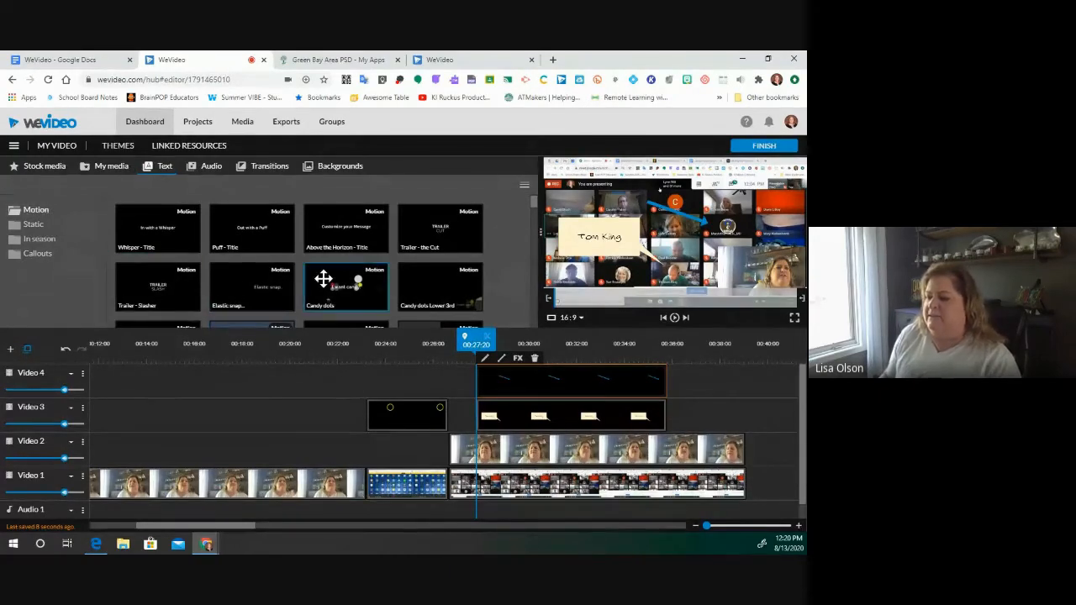
scroll(321, 281, "down", 1)
scroll(323, 278, "down", 5)
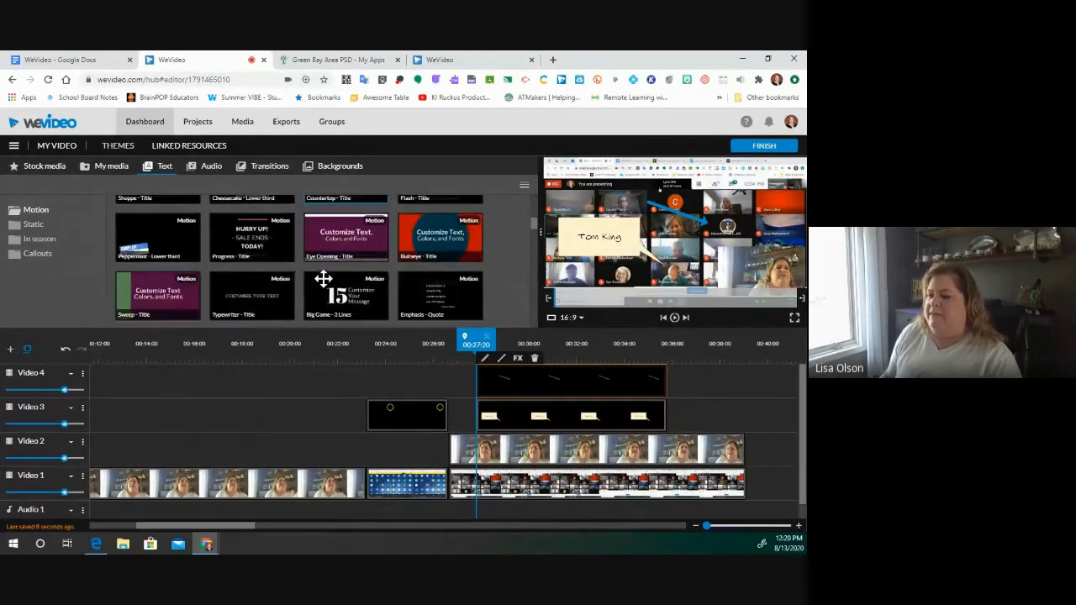
scroll(323, 278, "down", 6)
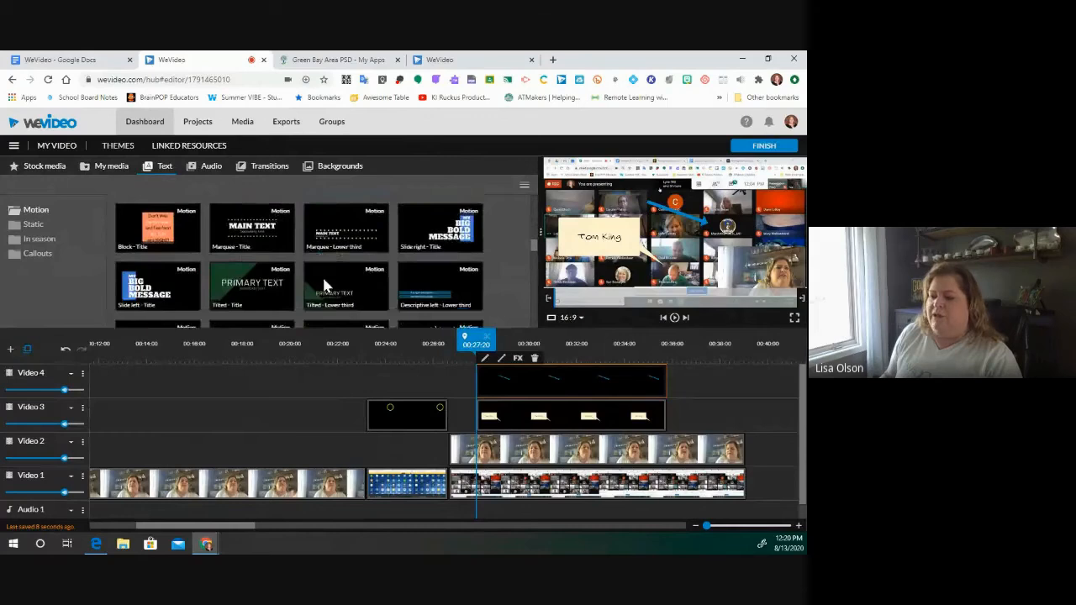
left_click_drag(401, 313, 111, 376)
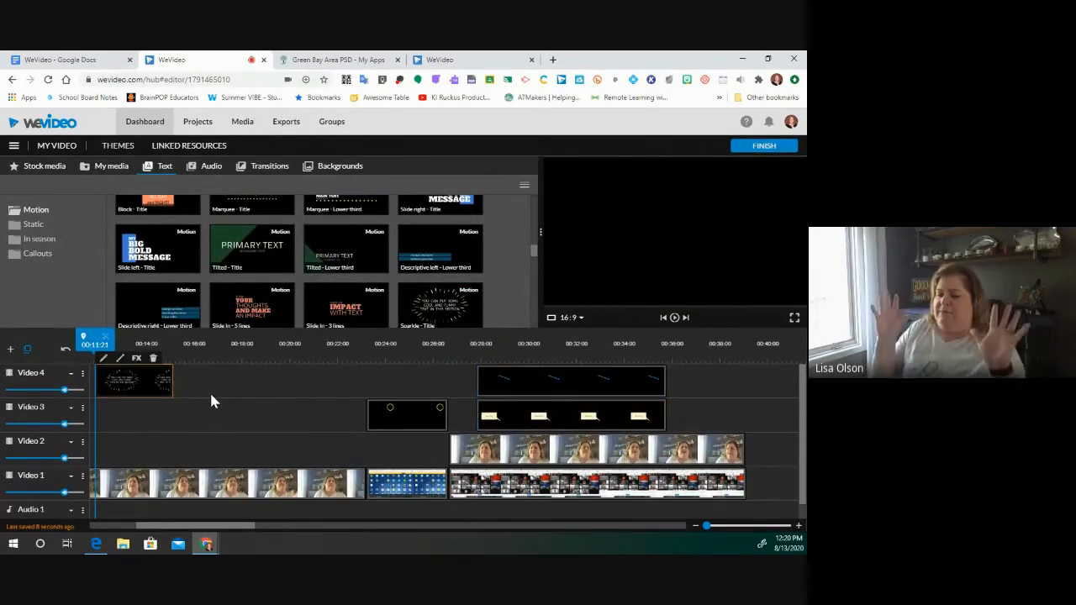
mouse_move(164, 380)
left_mouse_down()
mouse_move(185, 382)
mouse_move(176, 377)
left_mouse_up()
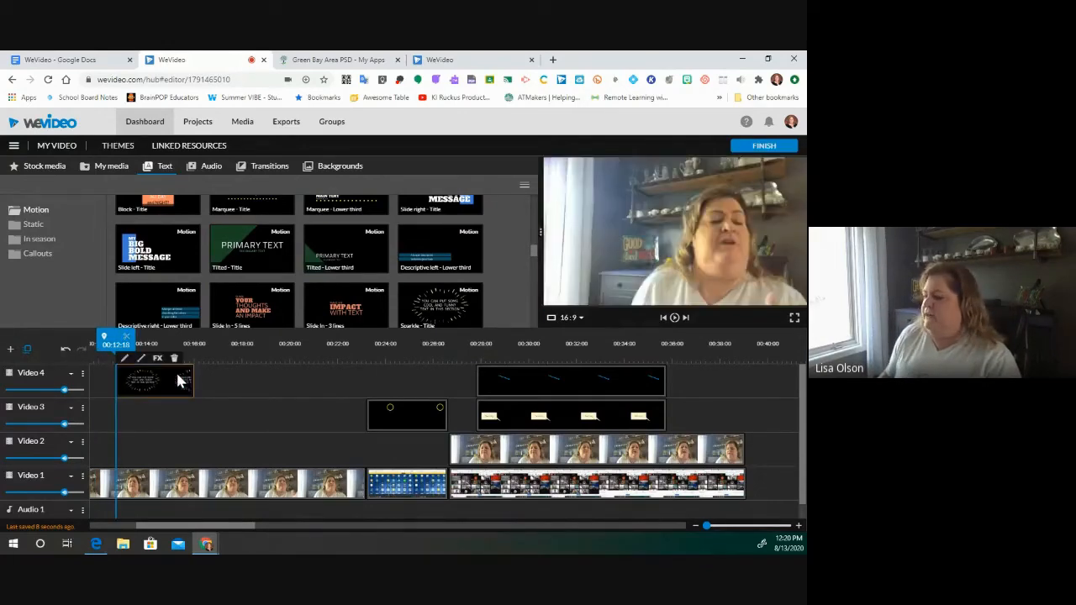
- Set the Sparkle title's second colour to red for the sparkle rays
left_click(123, 359)
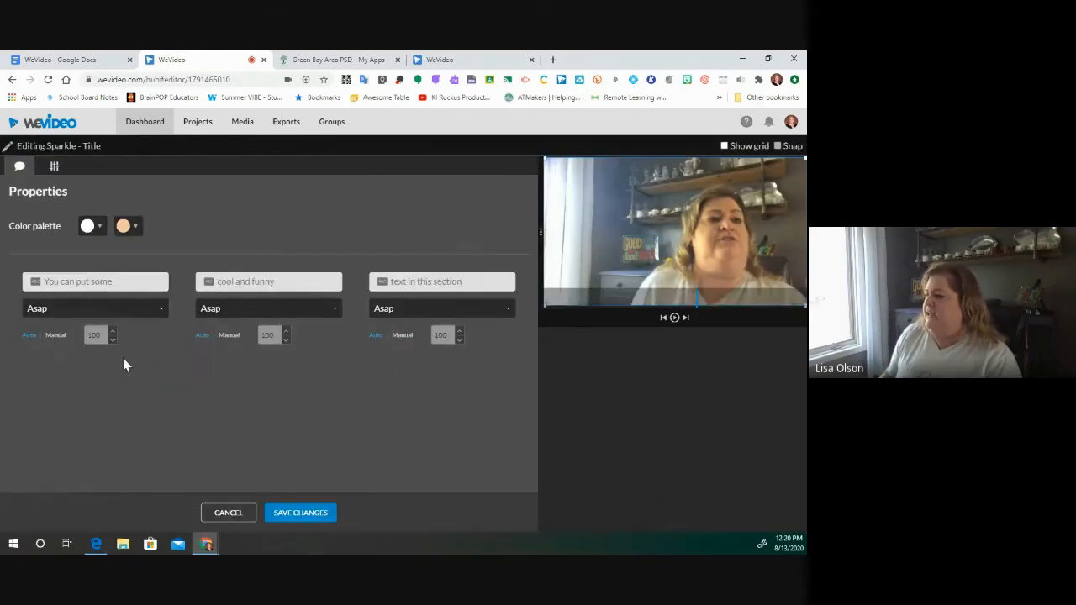
left_click(135, 227)
left_click(134, 259)
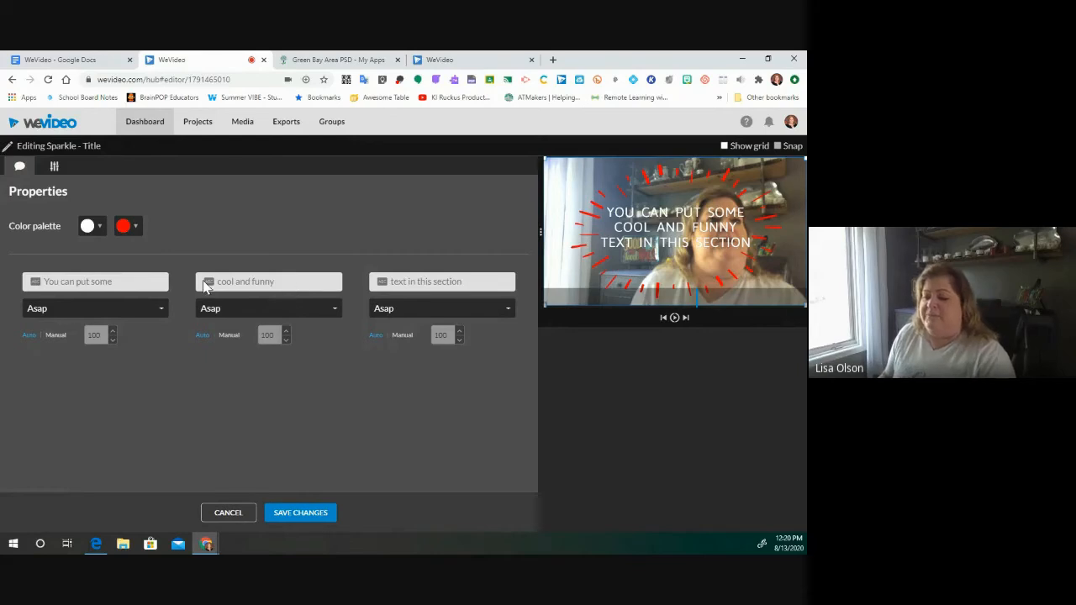
- Change the title lines to 'I Love' and 'WeVideo', clear the middle line, and save
left_click(120, 282)
key("ctrl+a")
key("BackSpace")
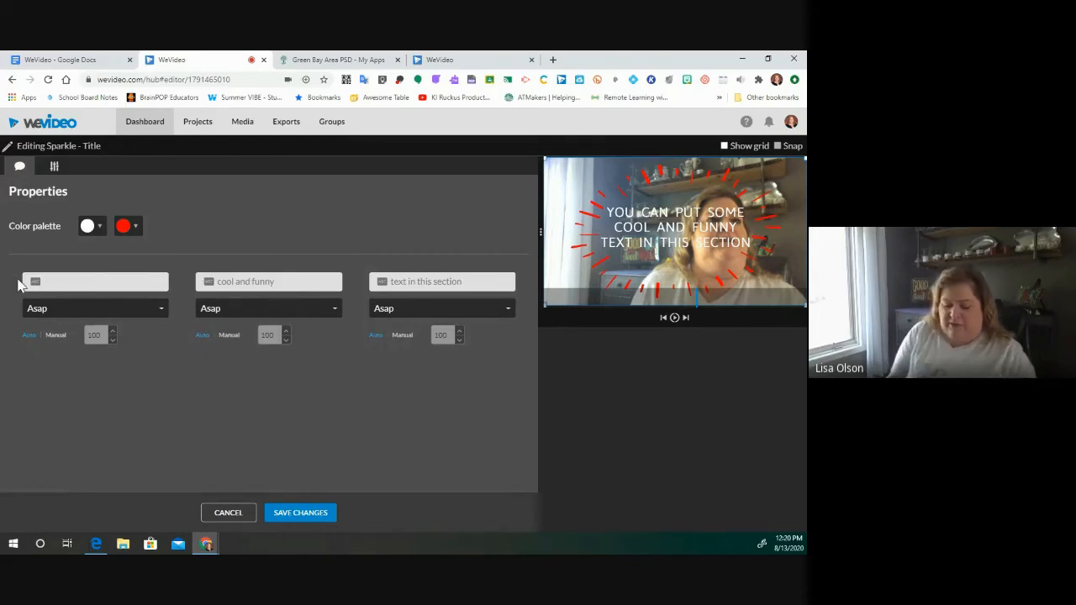
type("I Love")
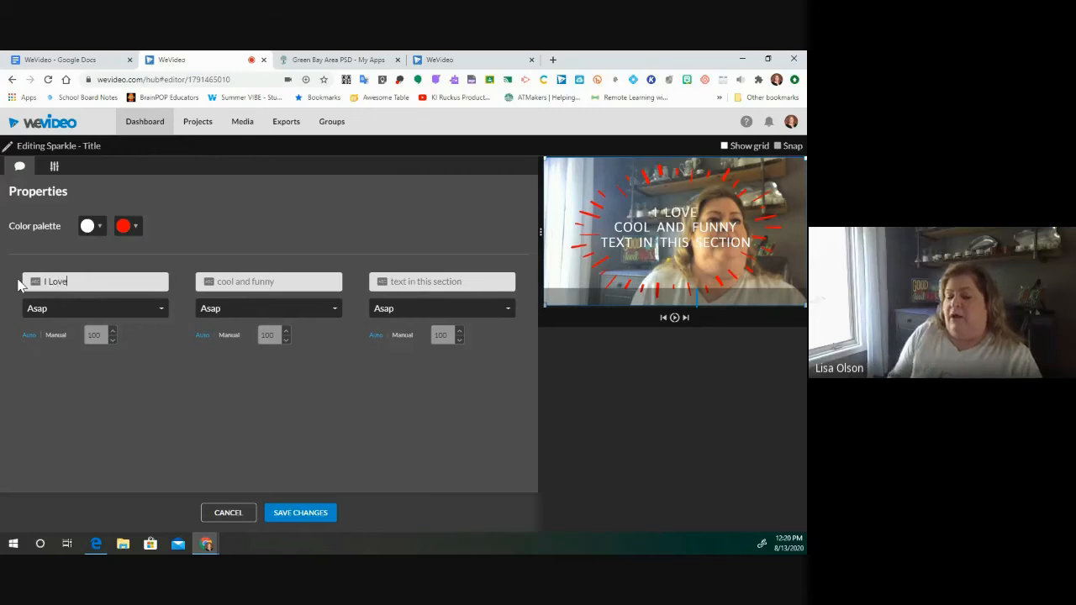
left_click(289, 279)
key("ctrl+a")
key("BackSpace")
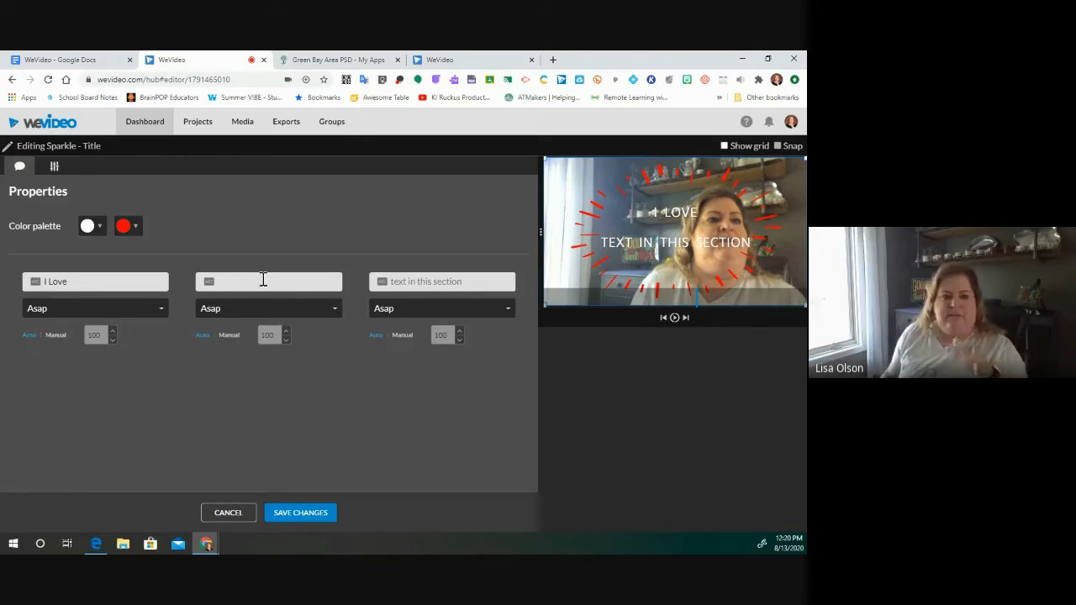
triple_click(467, 281)
key("BackSpace")
type("WeV")
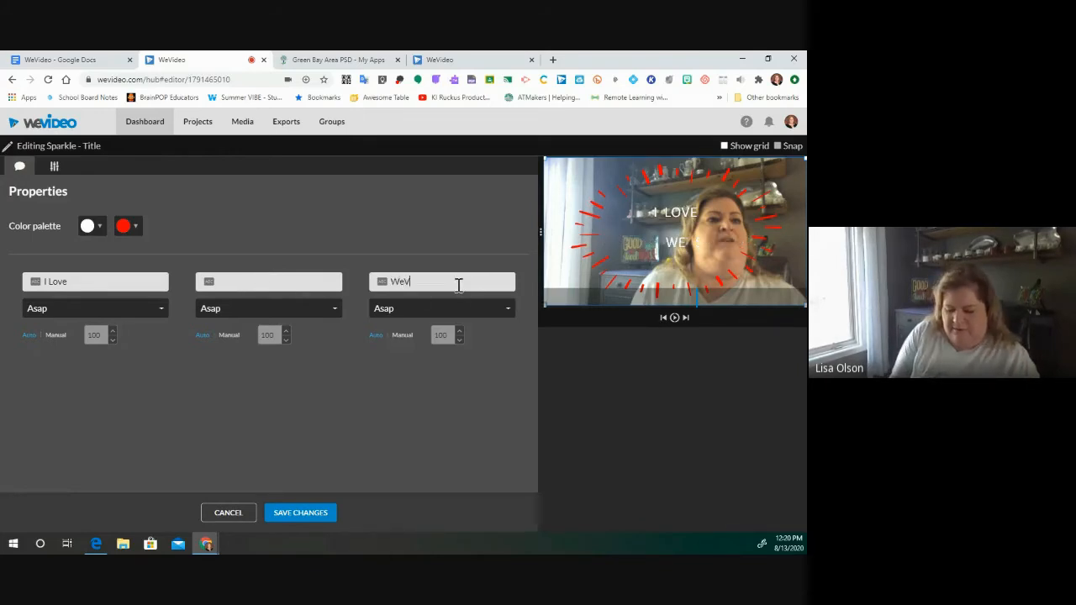
type("ideo")
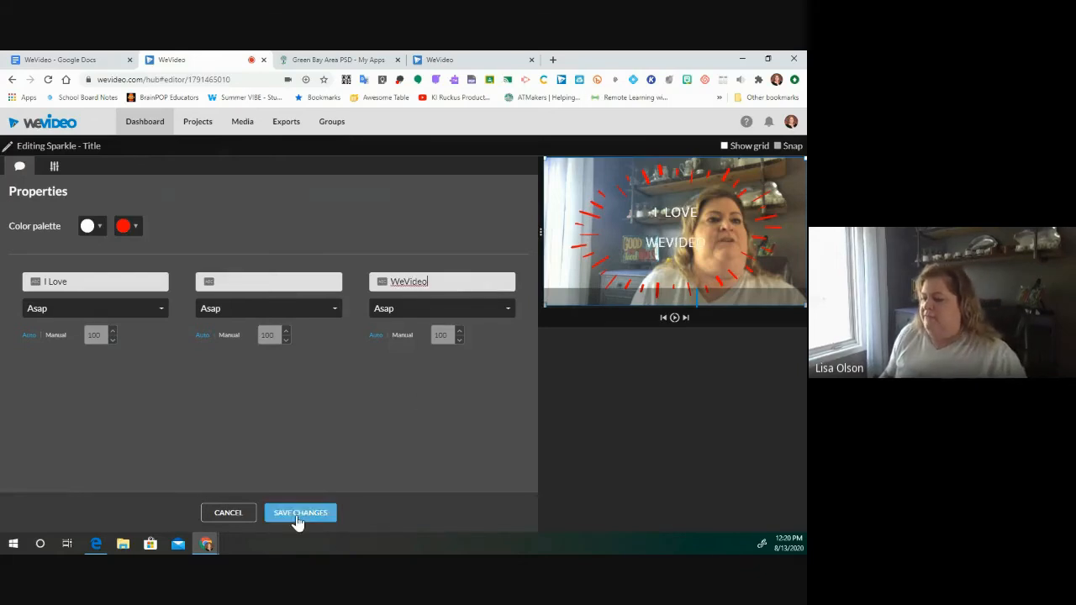
left_click(299, 515)
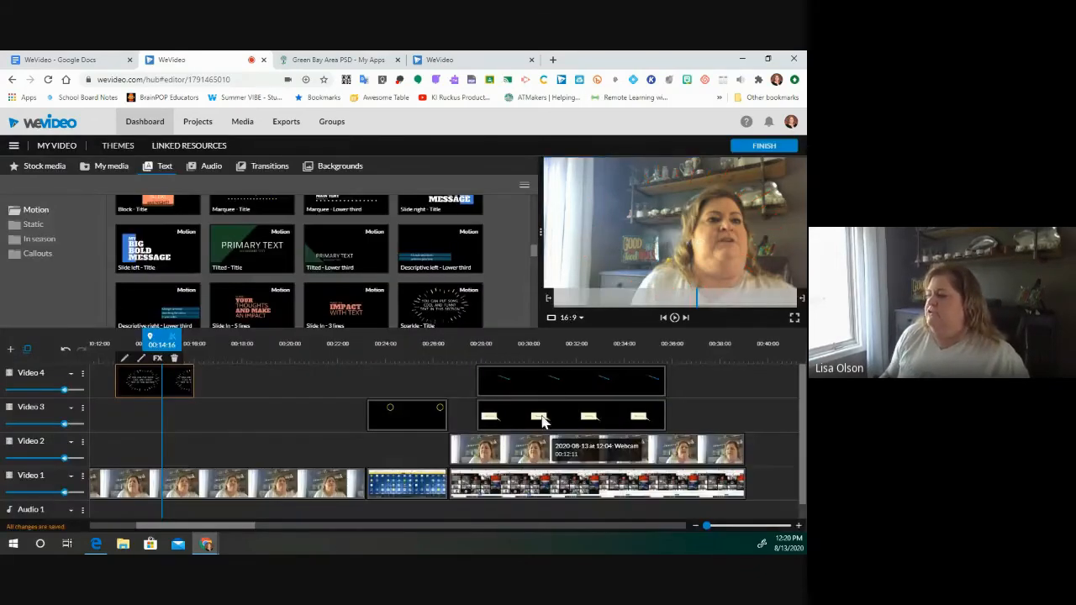
- Play back the 'I Love WeVideo' title, then show the Transitions library
left_click_drag(162, 340, 107, 344)
key("space")
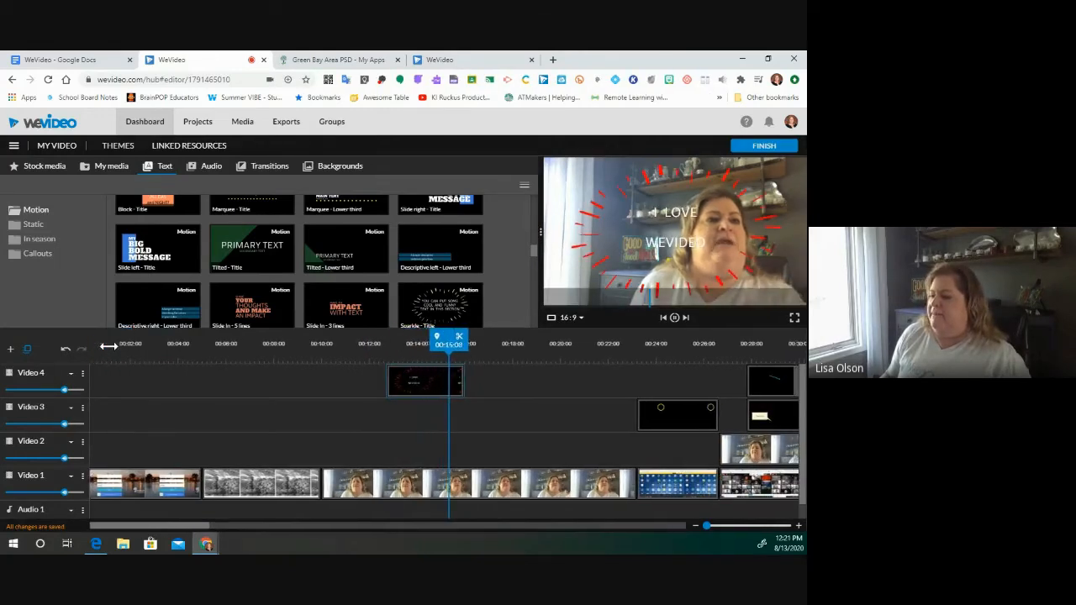
key("space")
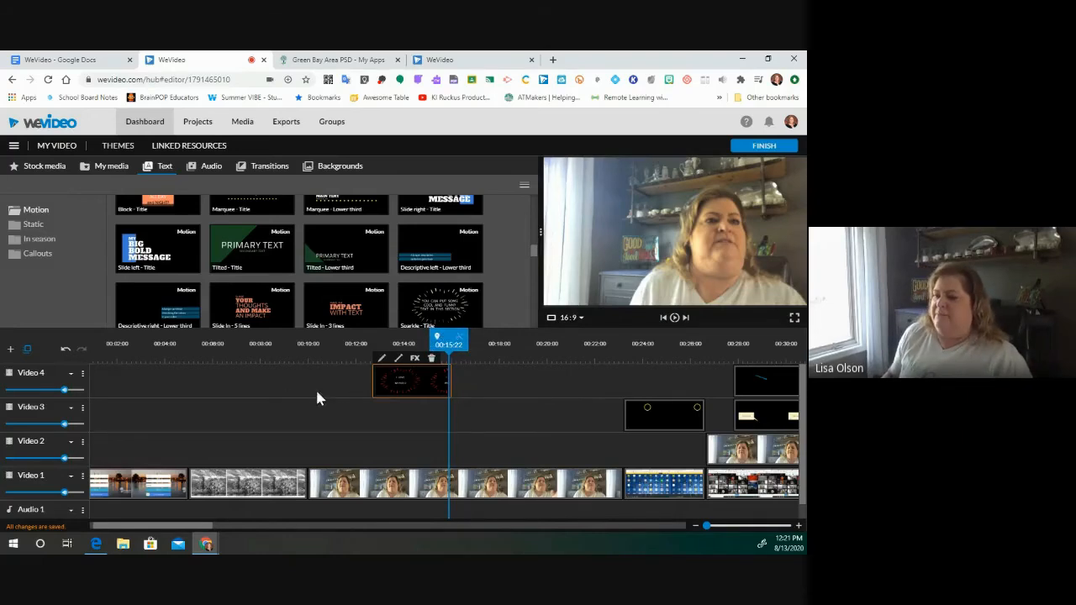
left_click(266, 168)
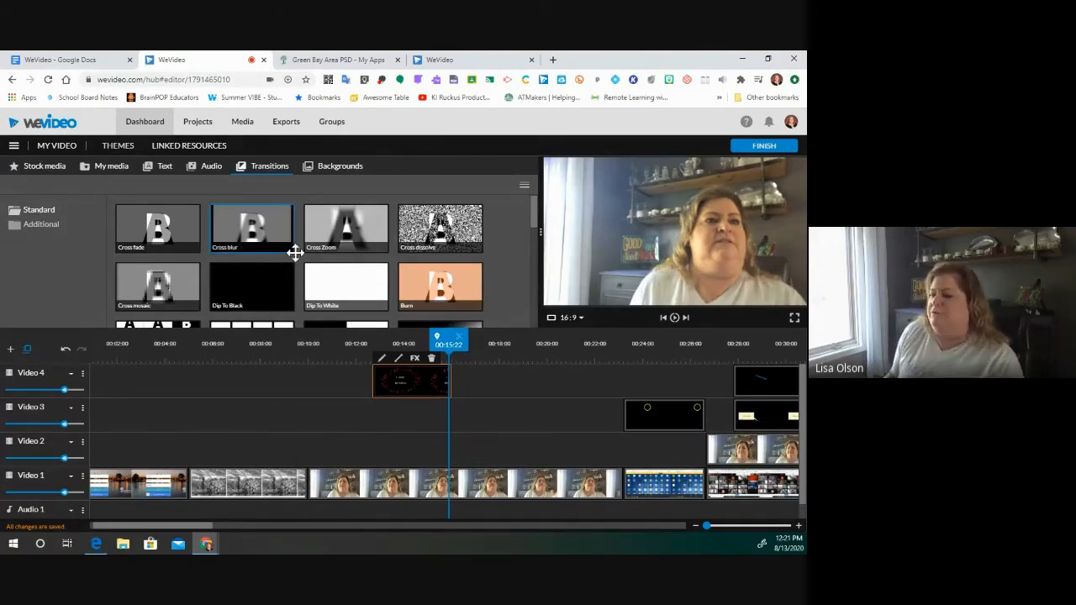
- Add a Cross fade between the first two Video 1 clips and play it back
scroll(340, 277, "down", 5)
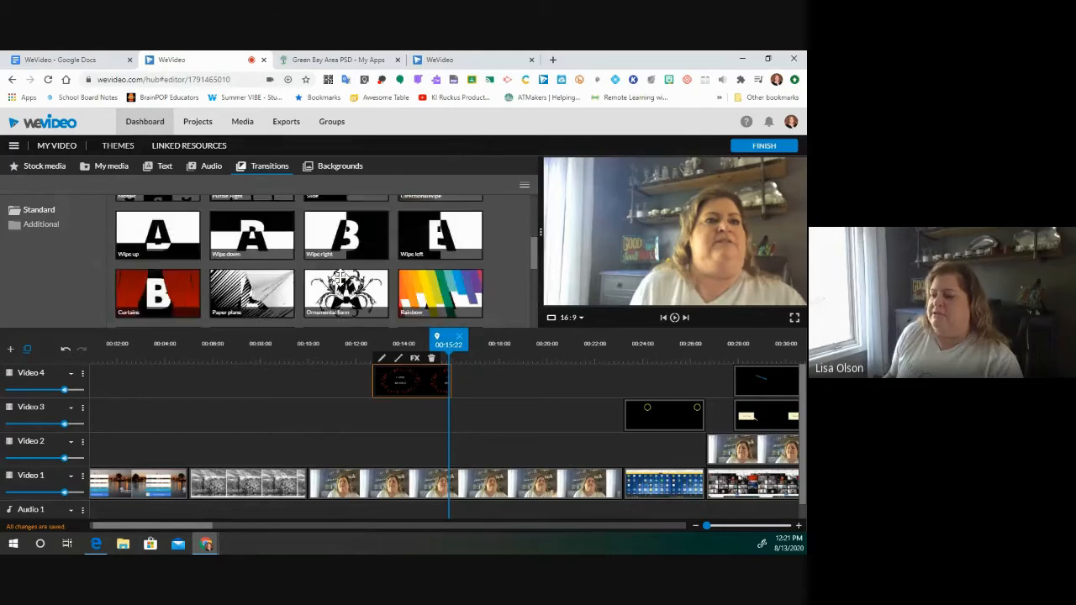
scroll(342, 276, "down", 2)
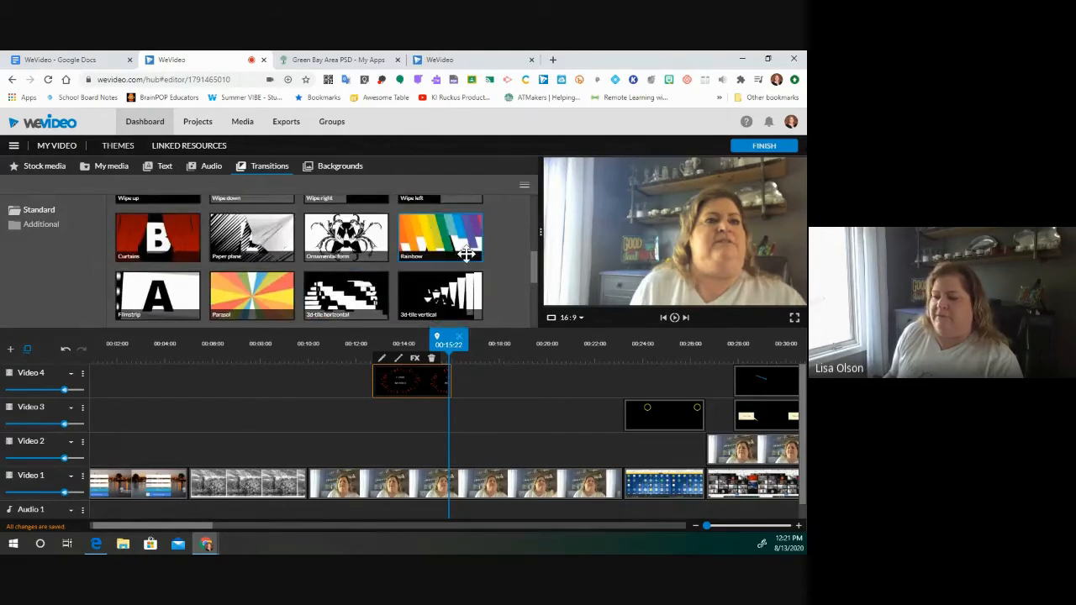
scroll(249, 286, "up", 5)
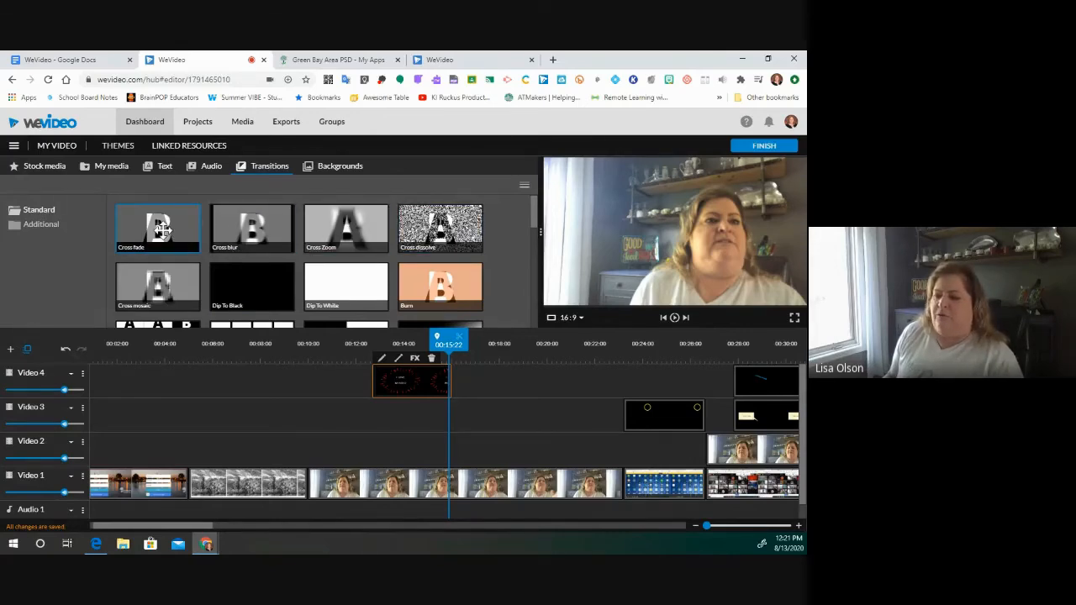
left_click_drag(154, 243, 195, 488)
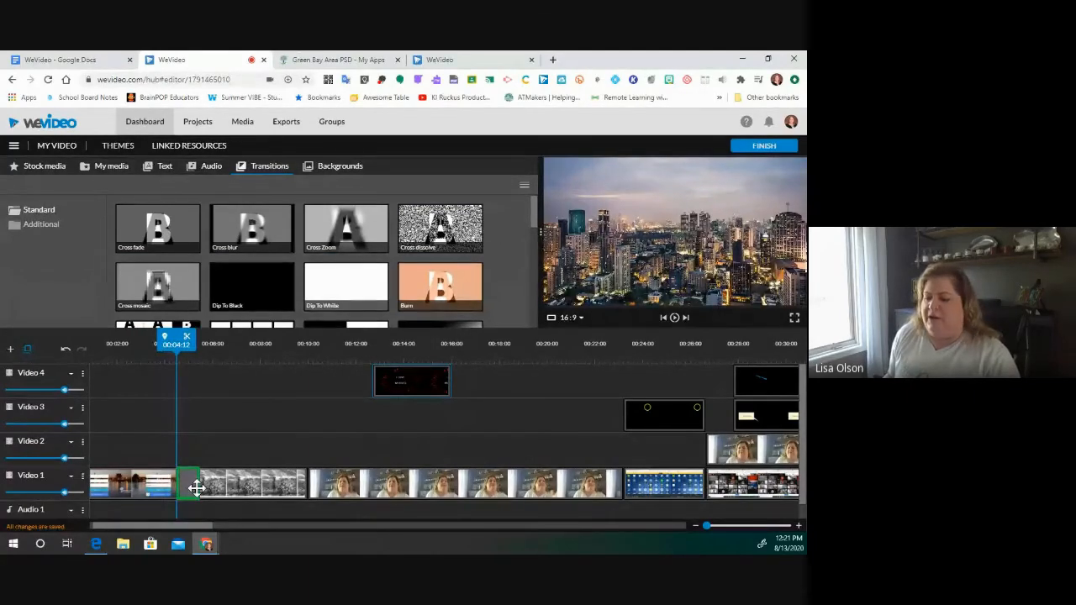
left_click_drag(176, 341, 118, 344)
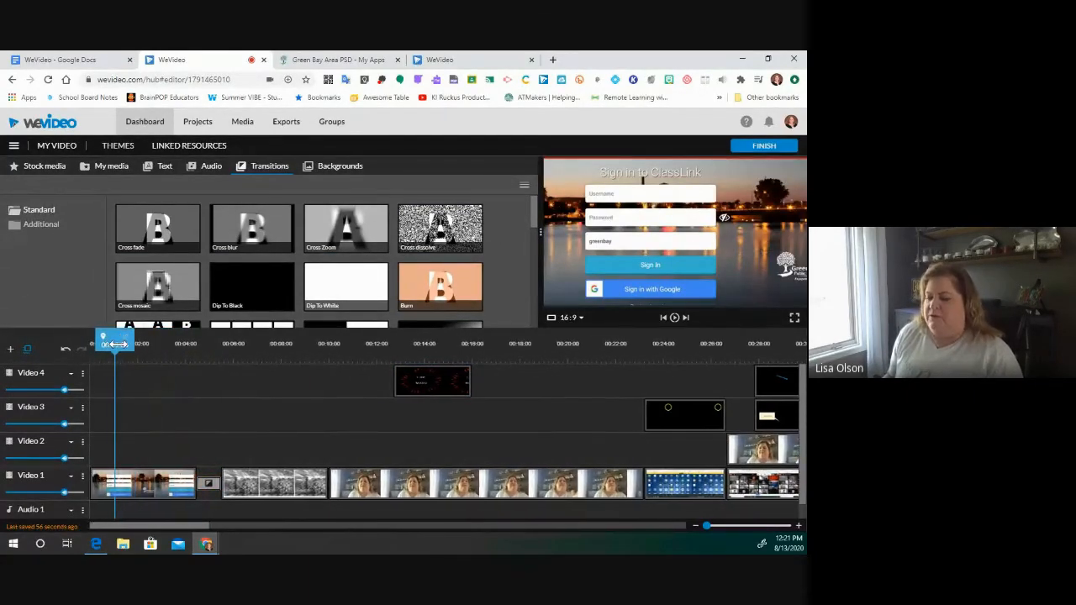
key("space")
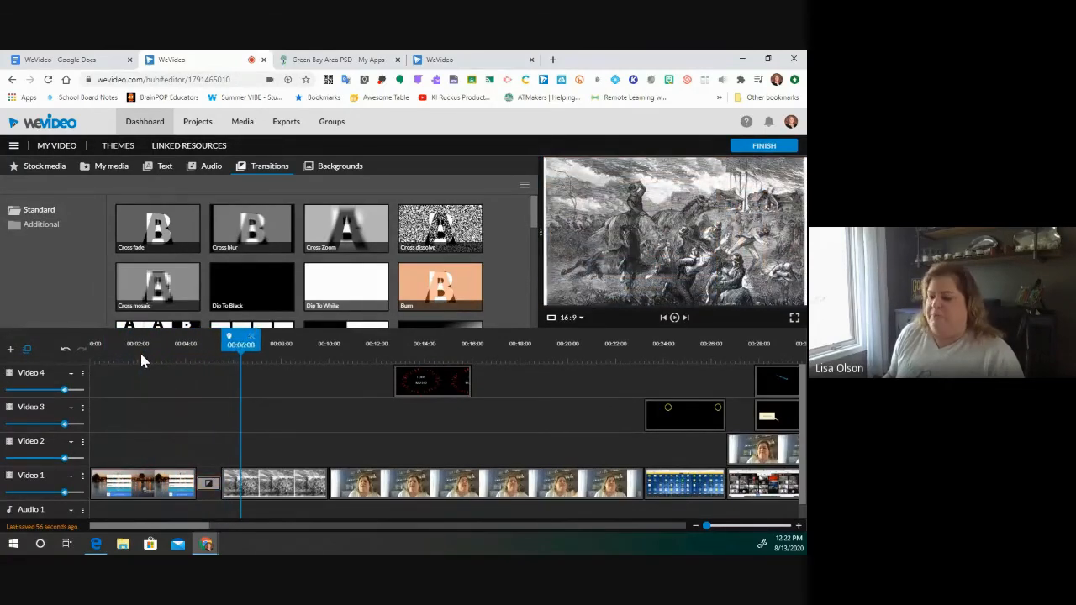
- Place a Cross blur between the second and third clips and preview it
left_click(252, 229)
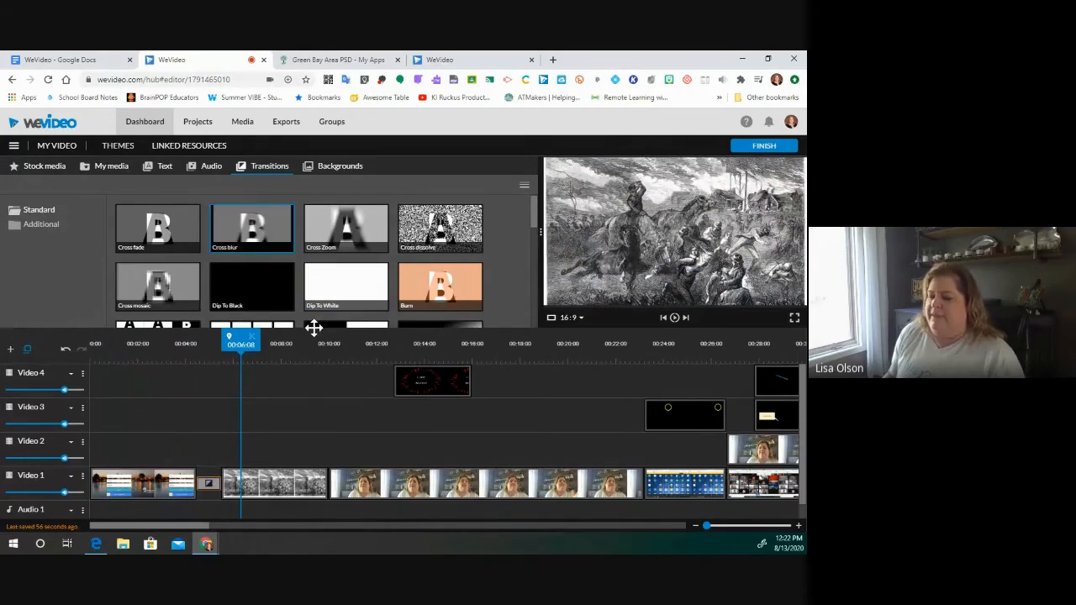
left_click_drag(332, 455, 328, 481)
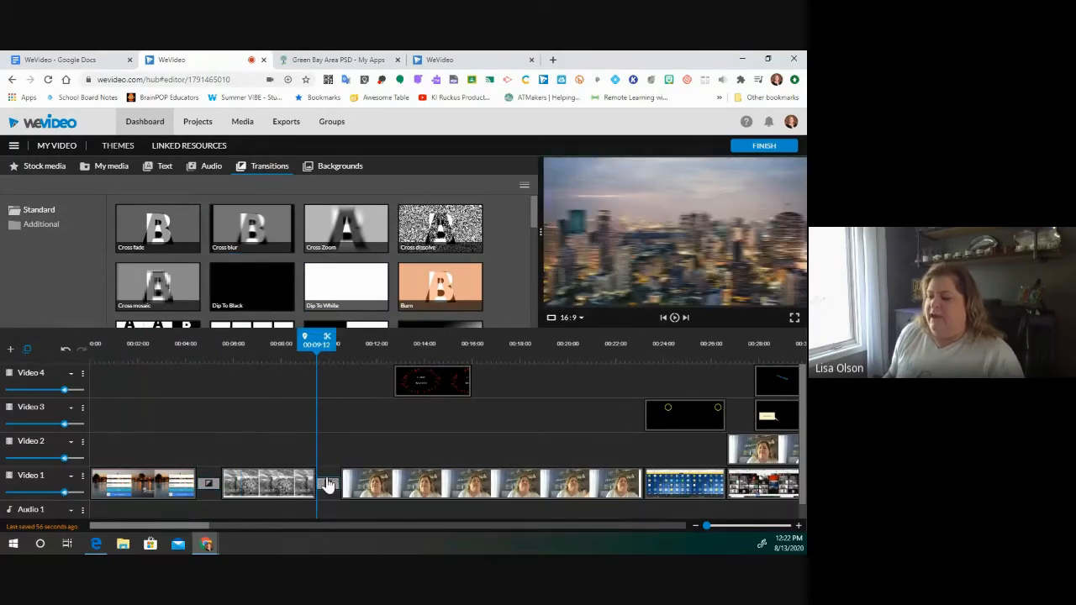
left_click_drag(315, 343, 297, 343)
key("space")
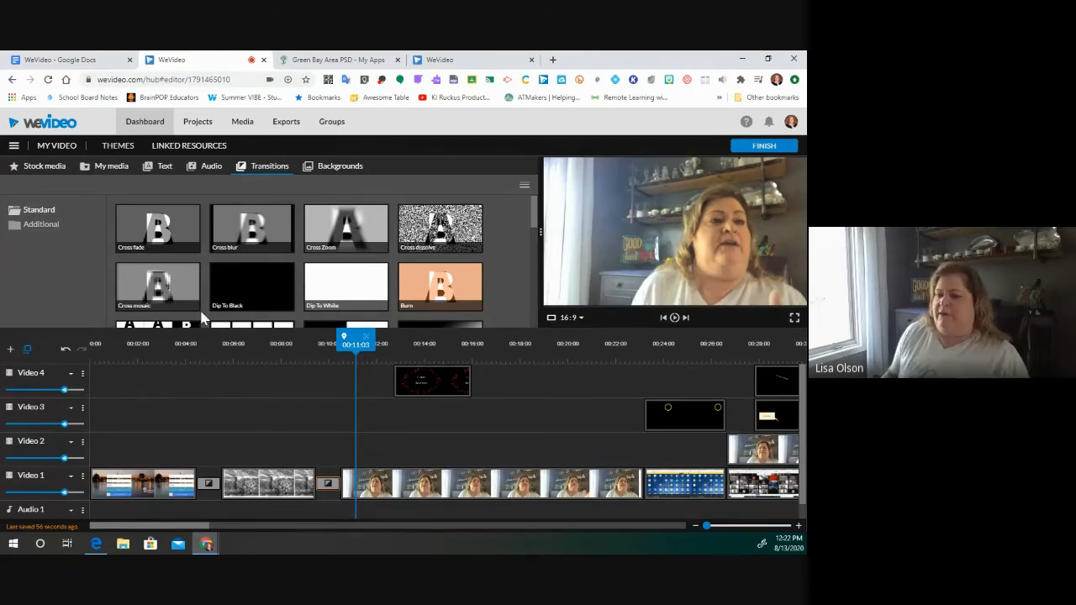
- Drop the Curtains transition at the start of Video 1 and play the opening
scroll(408, 266, "down", 5)
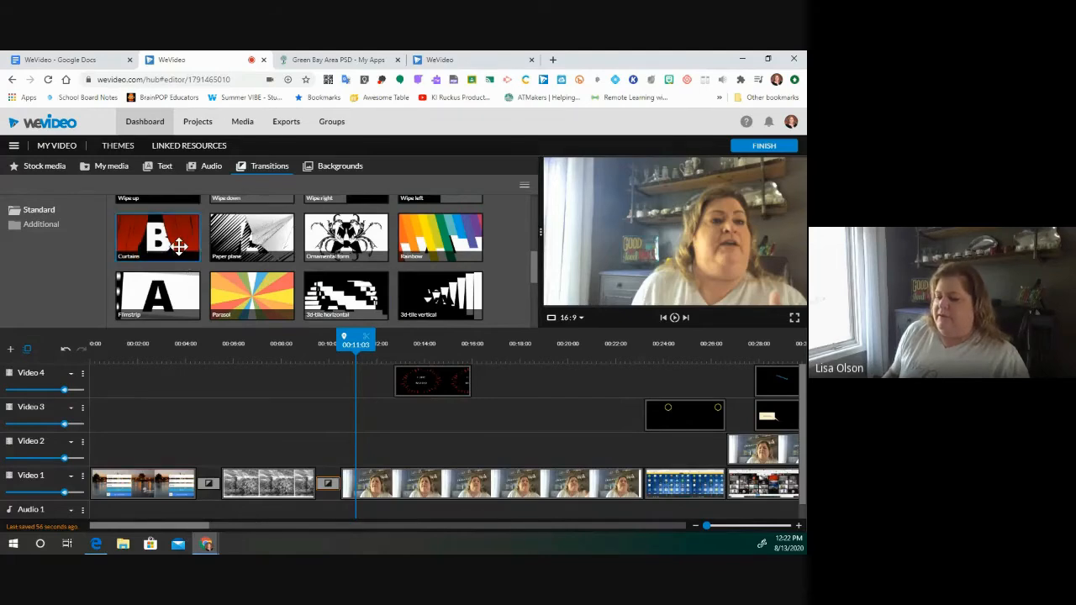
left_click_drag(172, 232, 100, 482)
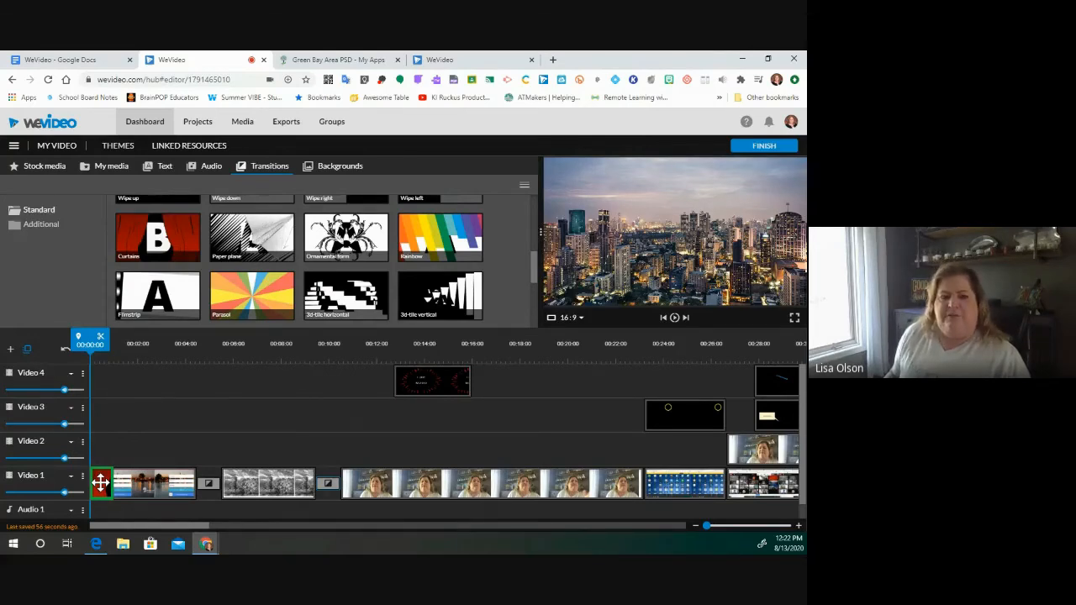
left_click_drag(100, 481, 100, 482)
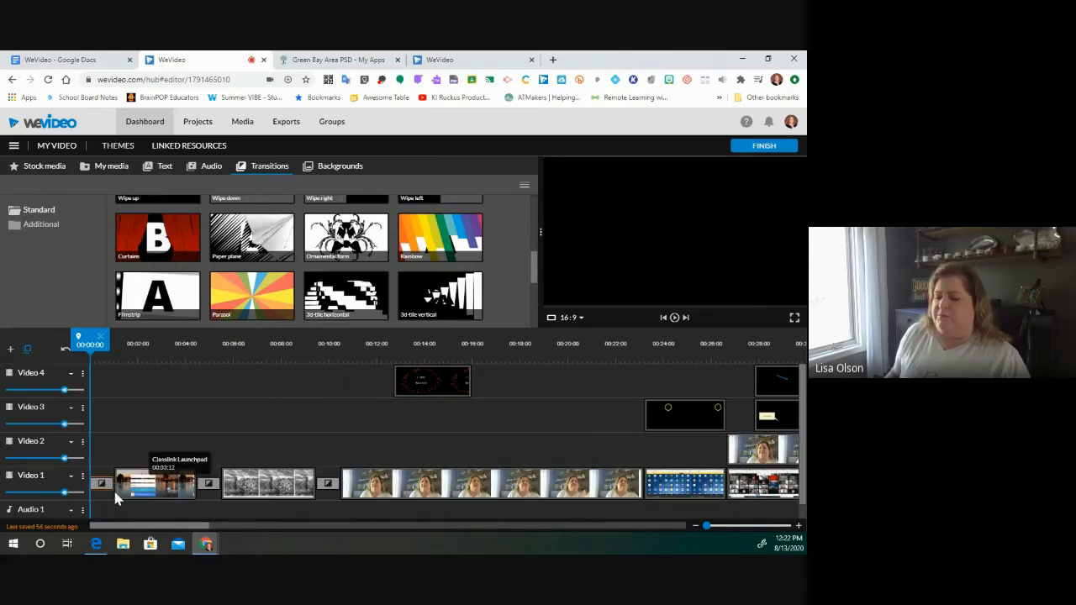
key("space")
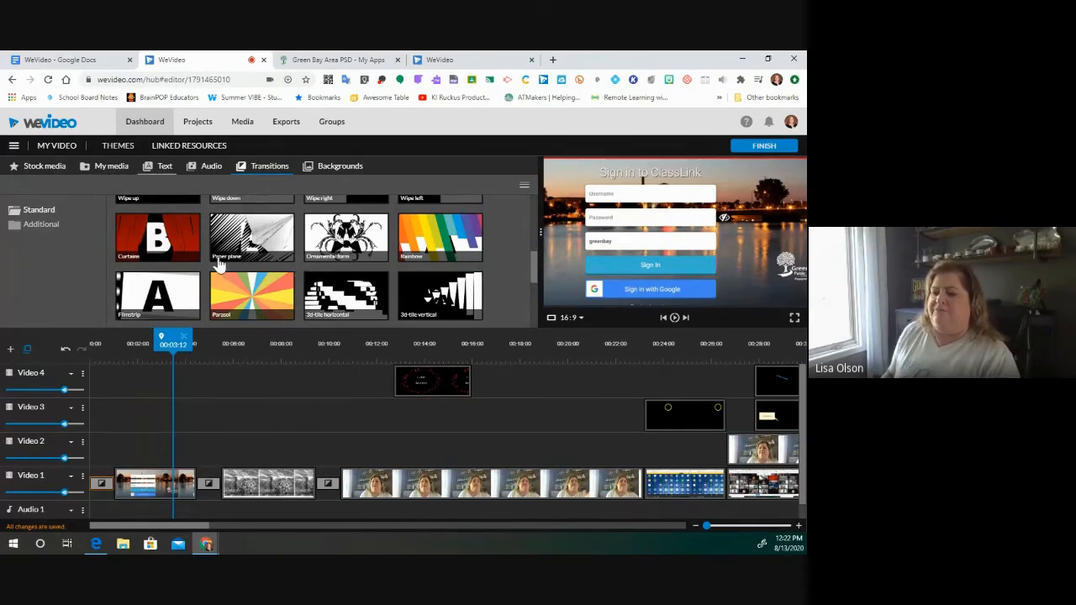
- Insert the Shoppe - Title text template at 0:00 on Video 1 using Insert and push
left_click(166, 168)
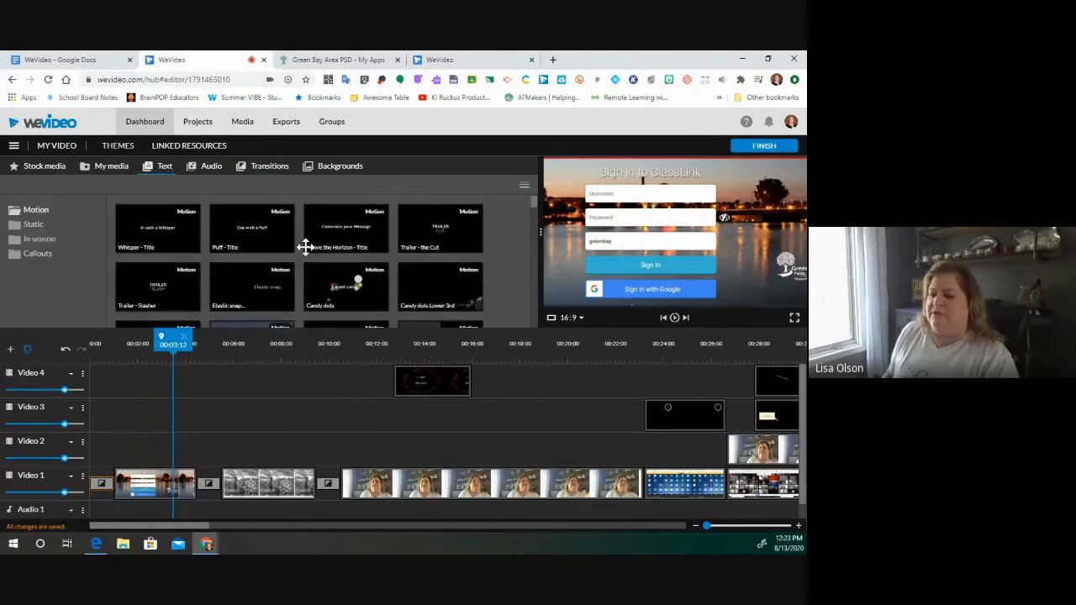
scroll(327, 261, "down", 5)
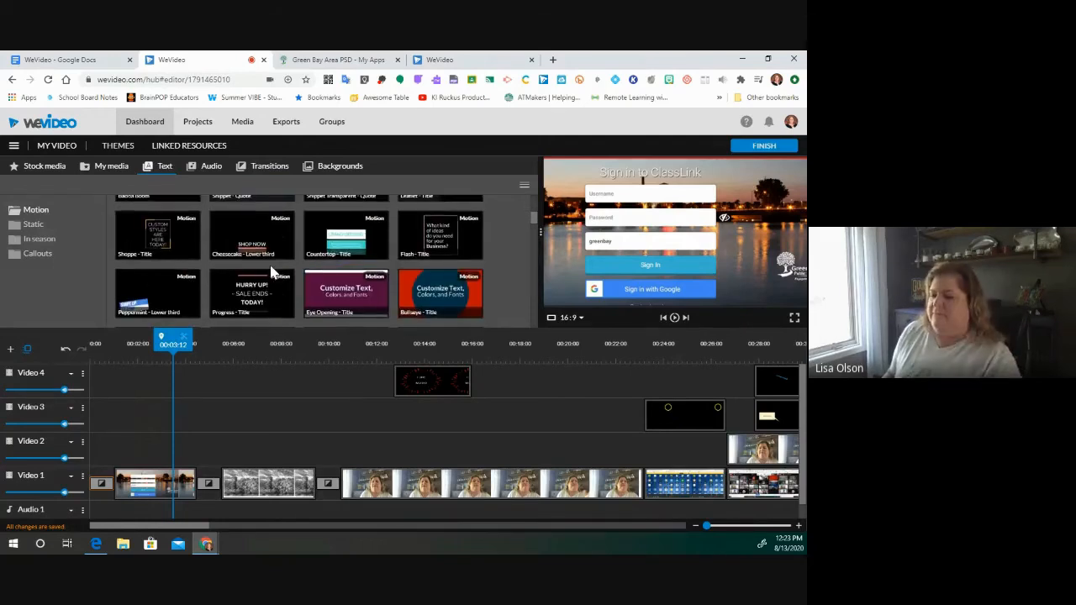
left_click_drag(160, 231, 100, 489)
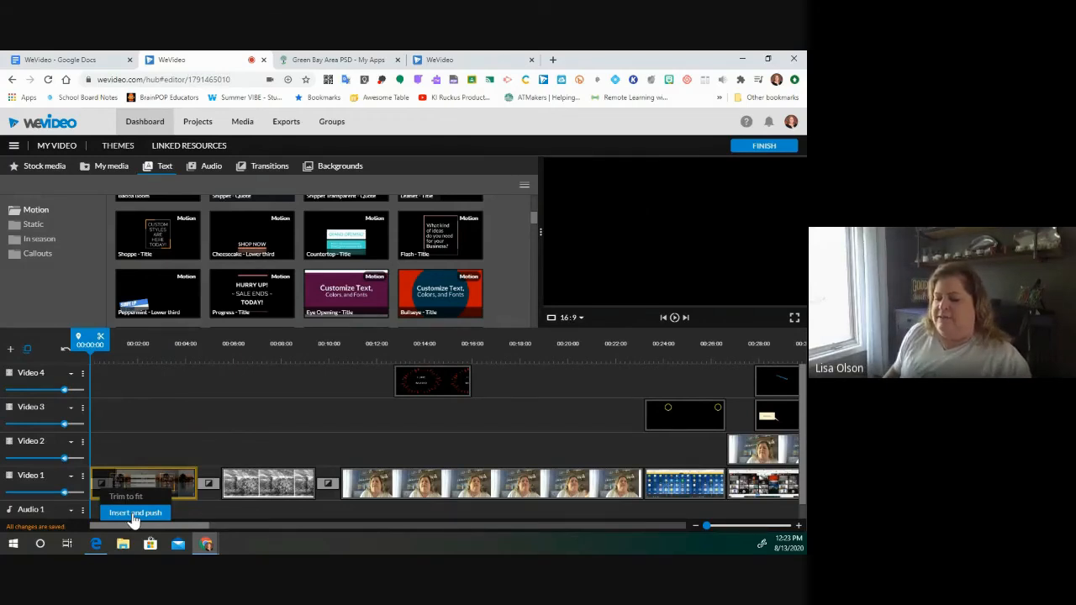
left_click(132, 514)
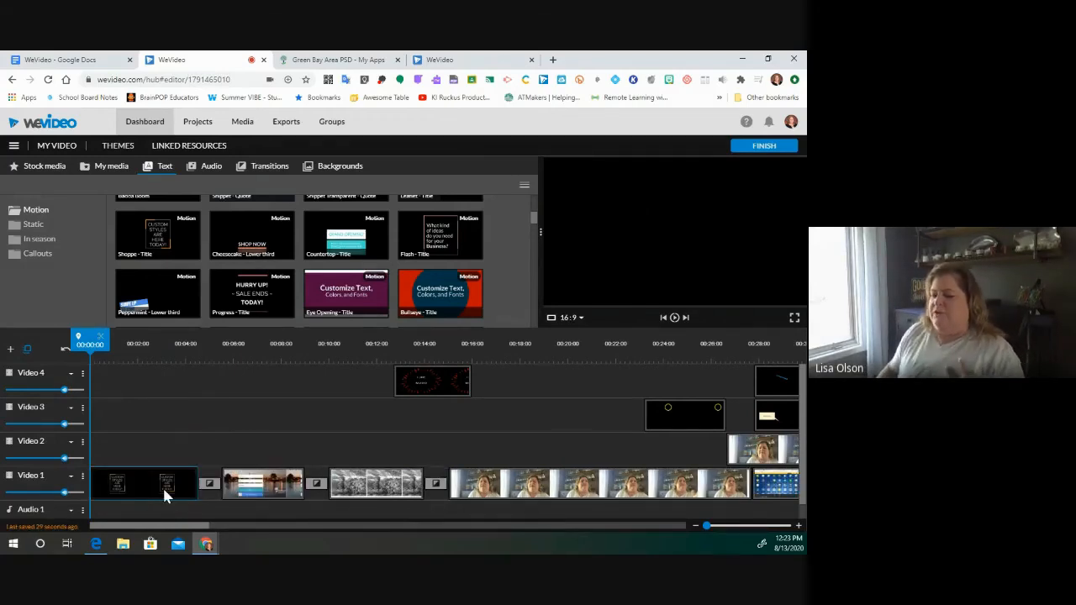
left_click(164, 492)
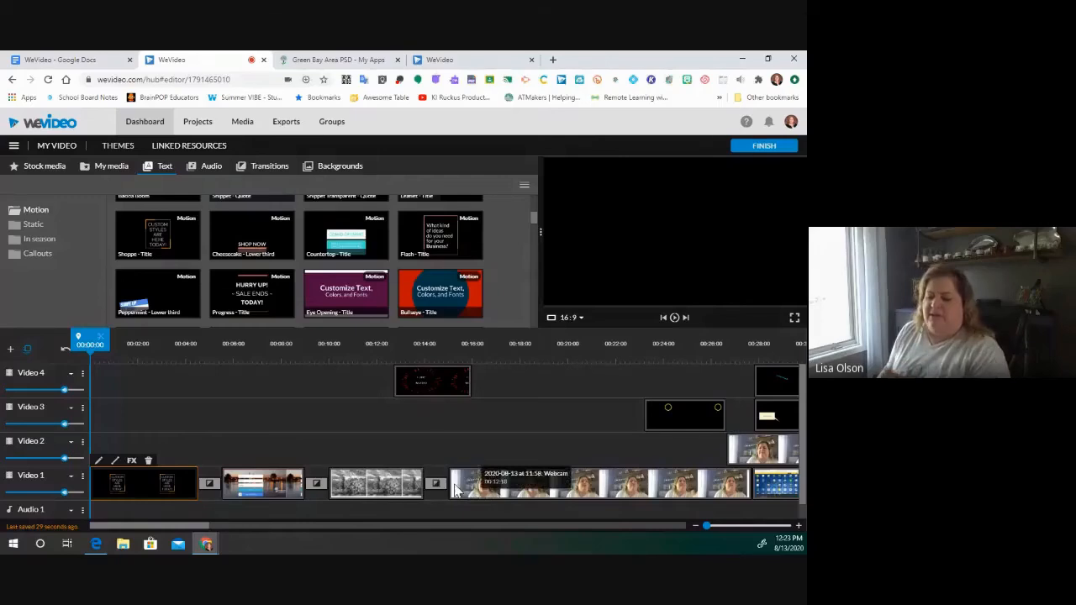
- Drag the webcam and overlay clips later so they match the pushed Video 1 footage
left_click_drag(192, 526, 264, 536)
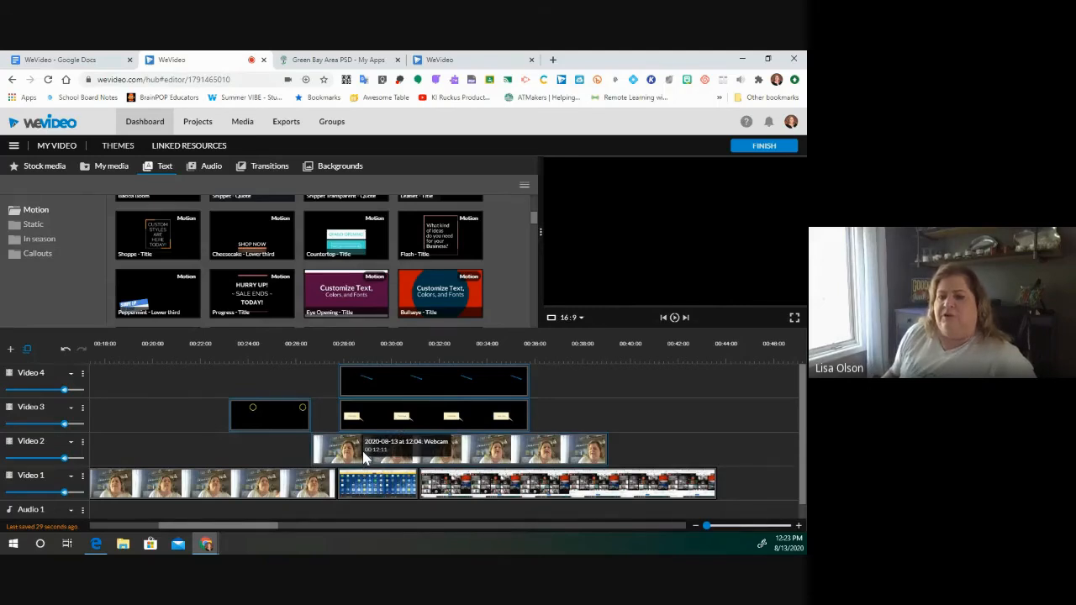
left_click_drag(392, 455, 480, 463)
left_click_drag(412, 461, 474, 452)
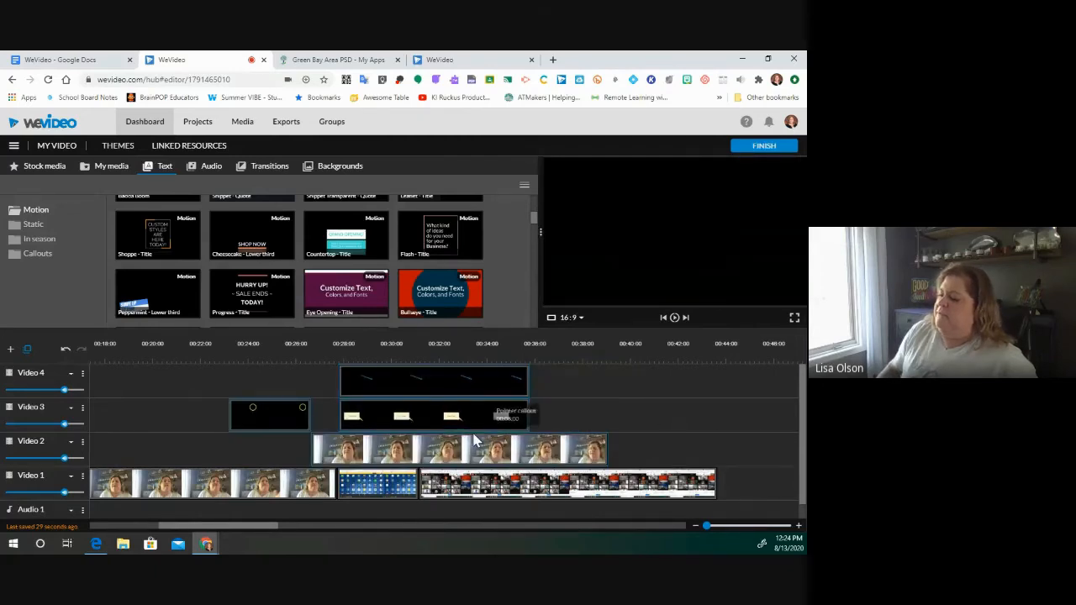
left_click_drag(536, 413, 592, 406)
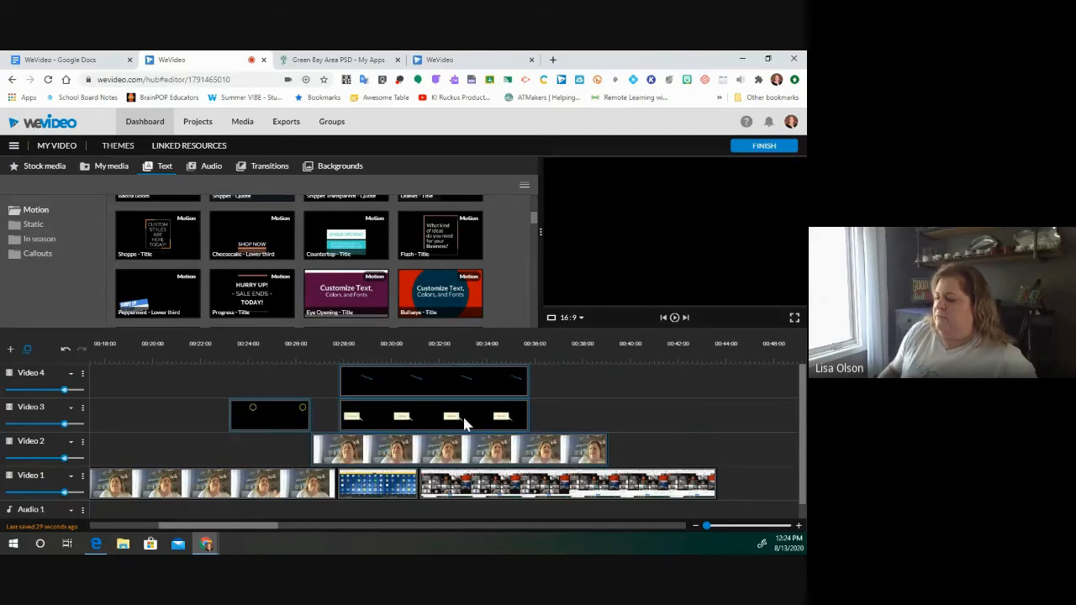
left_click_drag(483, 376, 569, 383)
left_click_drag(485, 422, 655, 442)
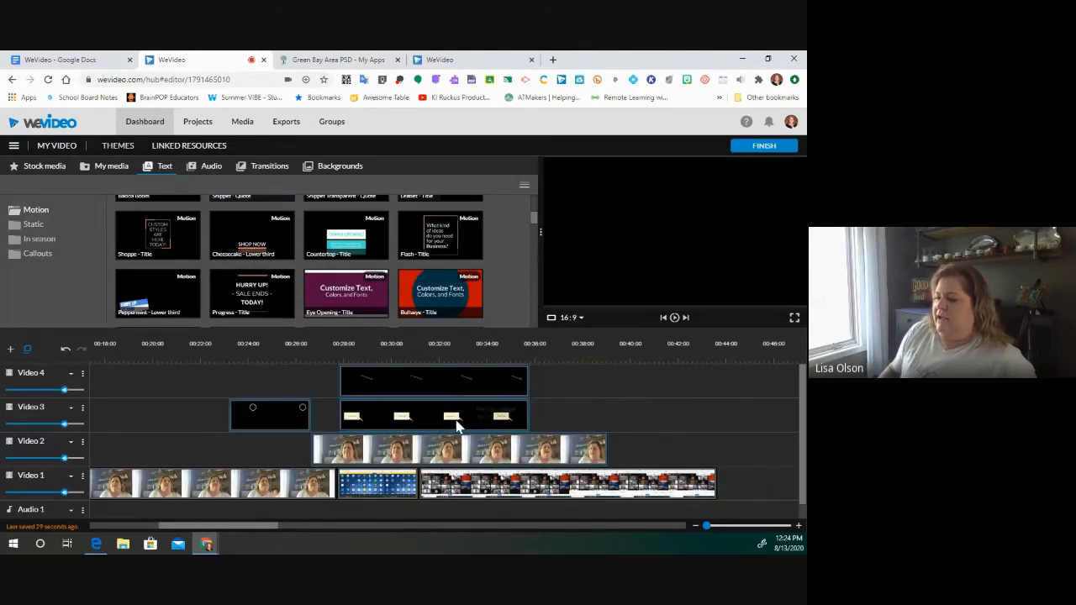
left_click_drag(449, 382, 578, 436)
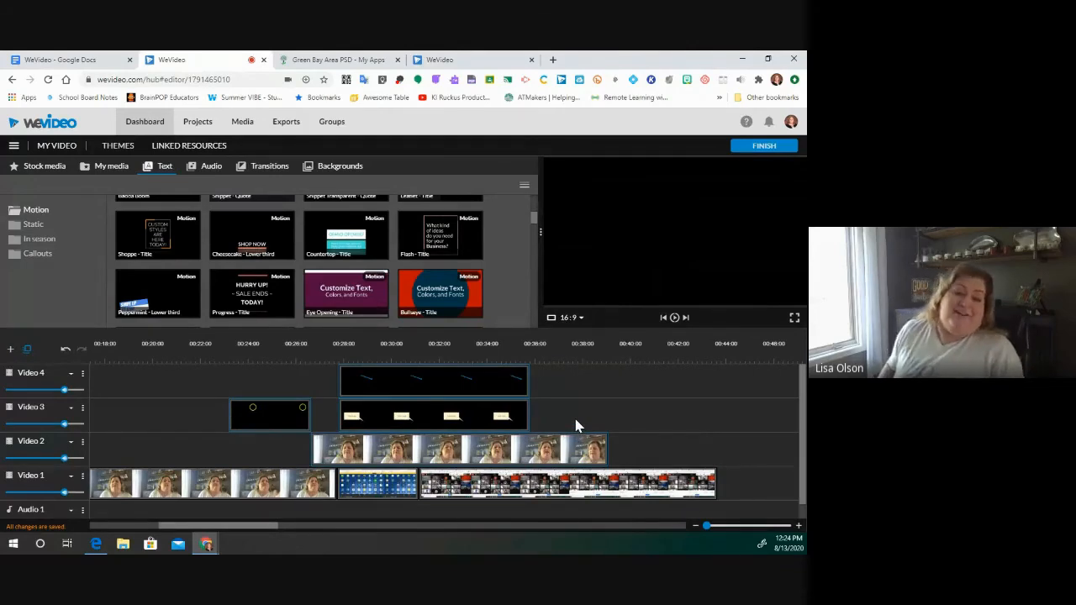
left_click_drag(541, 458, 613, 445)
- Move the Video 3 callouts and Video 4 arrow later together, checking alignment at 00:29:08
left_click(378, 388)
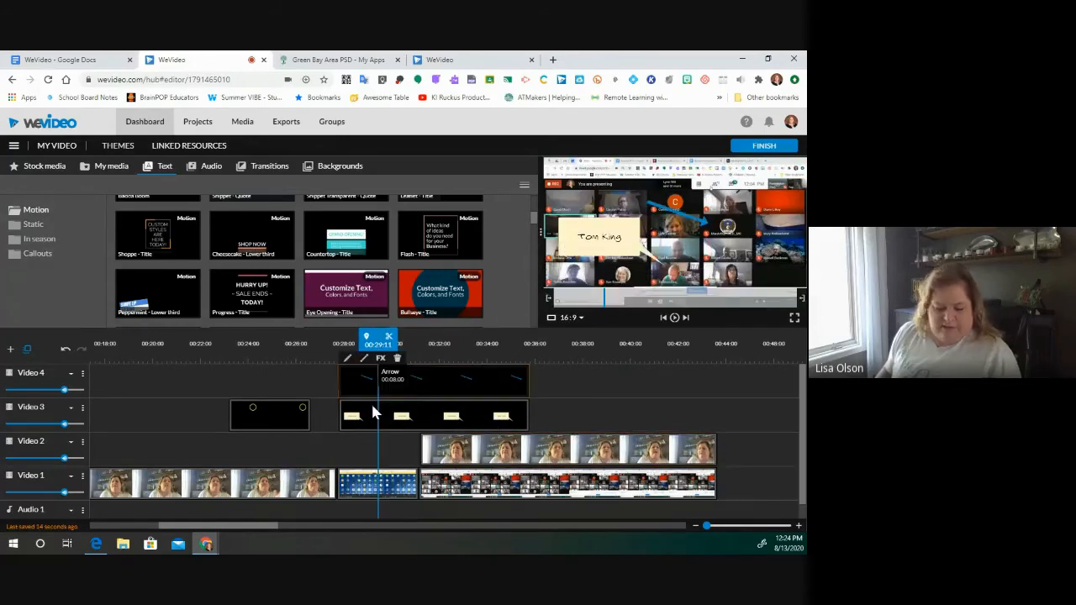
left_click(370, 418, "ctrl")
left_click(297, 413, "ctrl")
left_click_drag(377, 413, 464, 404)
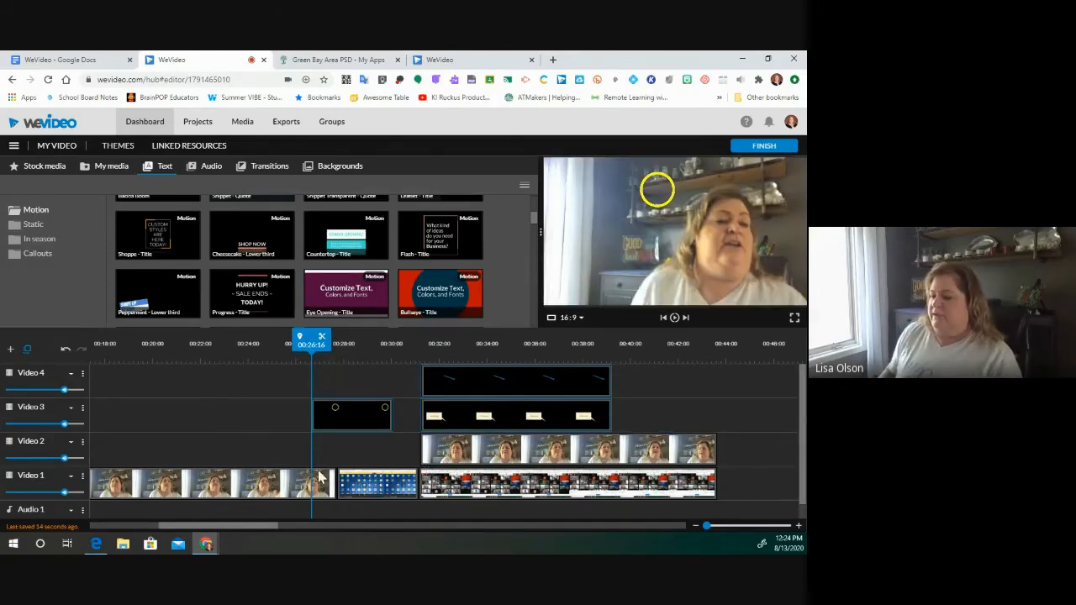
left_click_drag(319, 359, 374, 369)
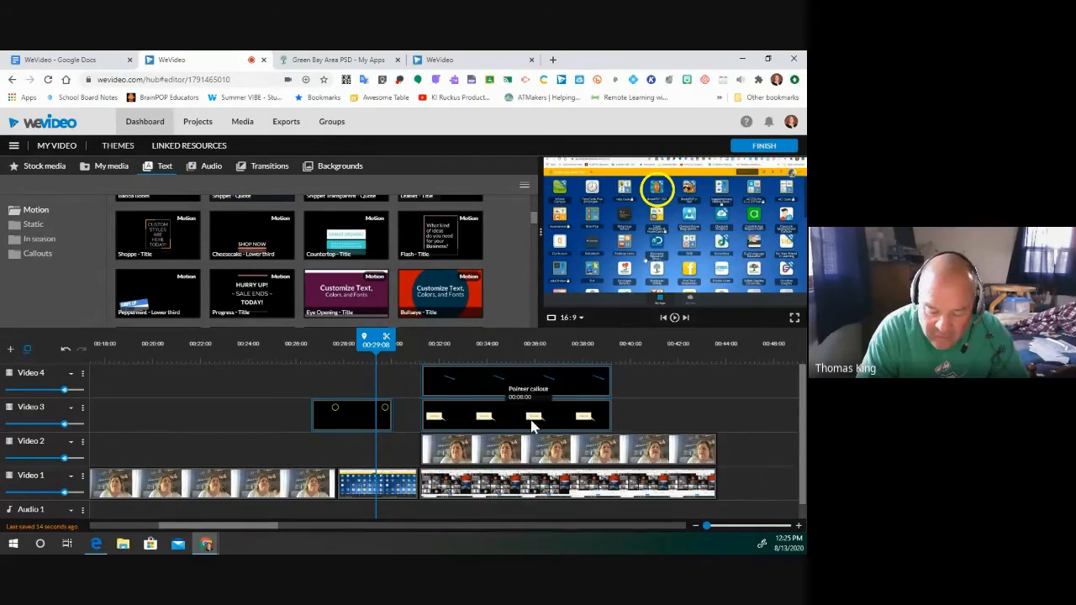
left_click(324, 529)
left_click_drag(325, 529, 87, 518)
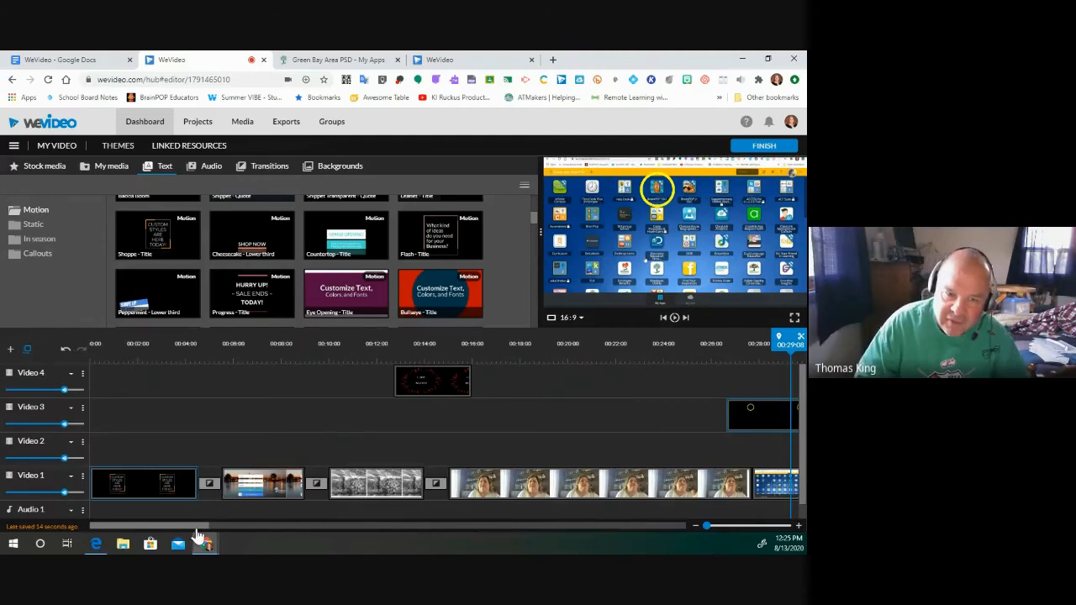
left_click_drag(184, 534, 272, 525)
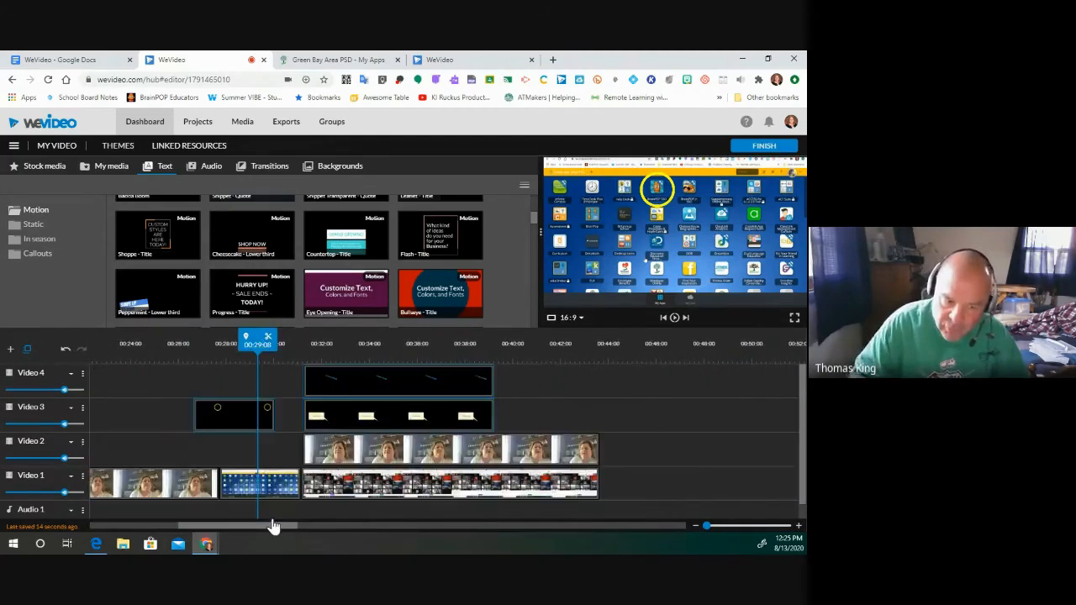
left_click(499, 464)
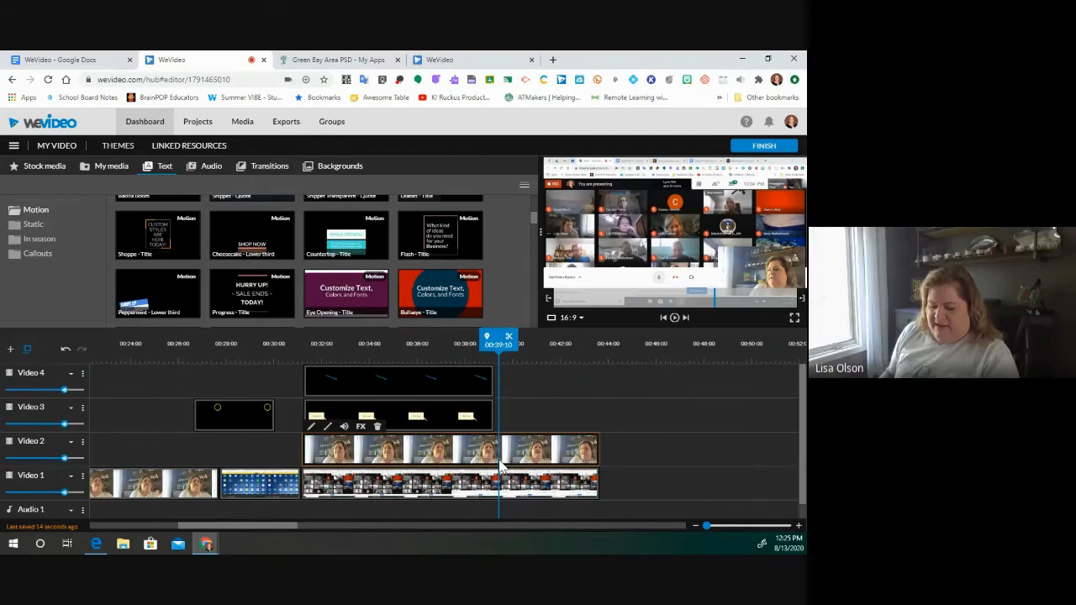
- Delete the Video 2 webcam clip, the Video 1 screen recording, and the callout and arrow clips
key("Delete")
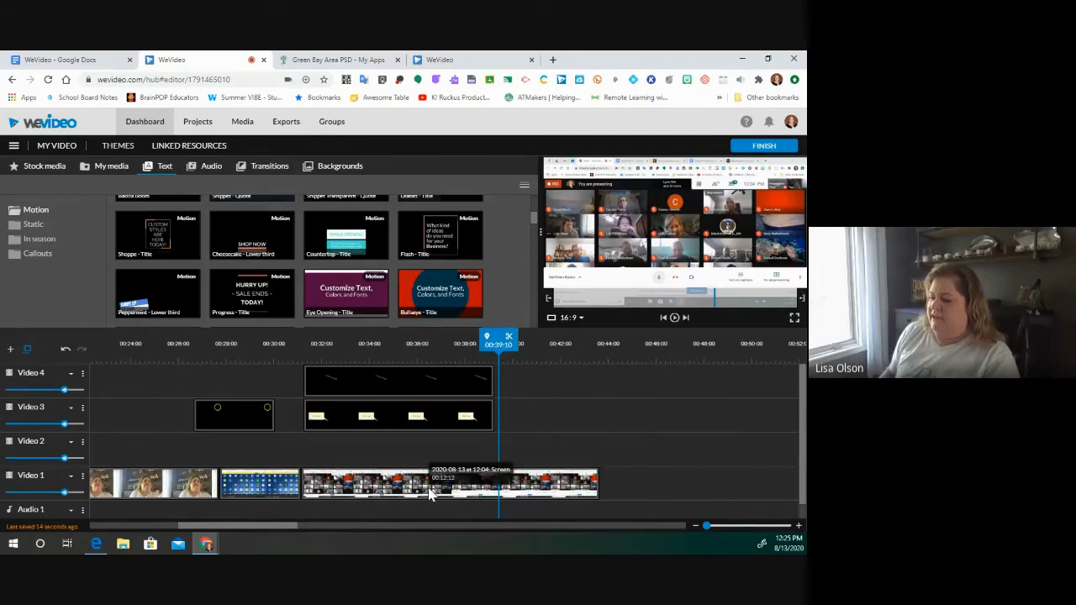
left_click(428, 494)
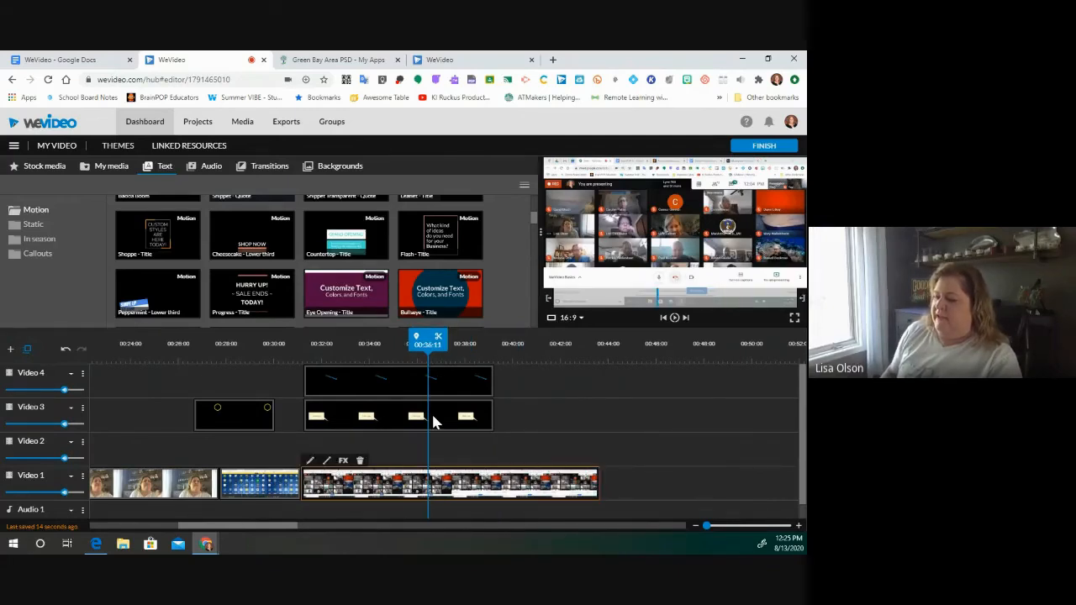
key("Delete")
left_click(431, 411)
key("Delete")
left_click(417, 379)
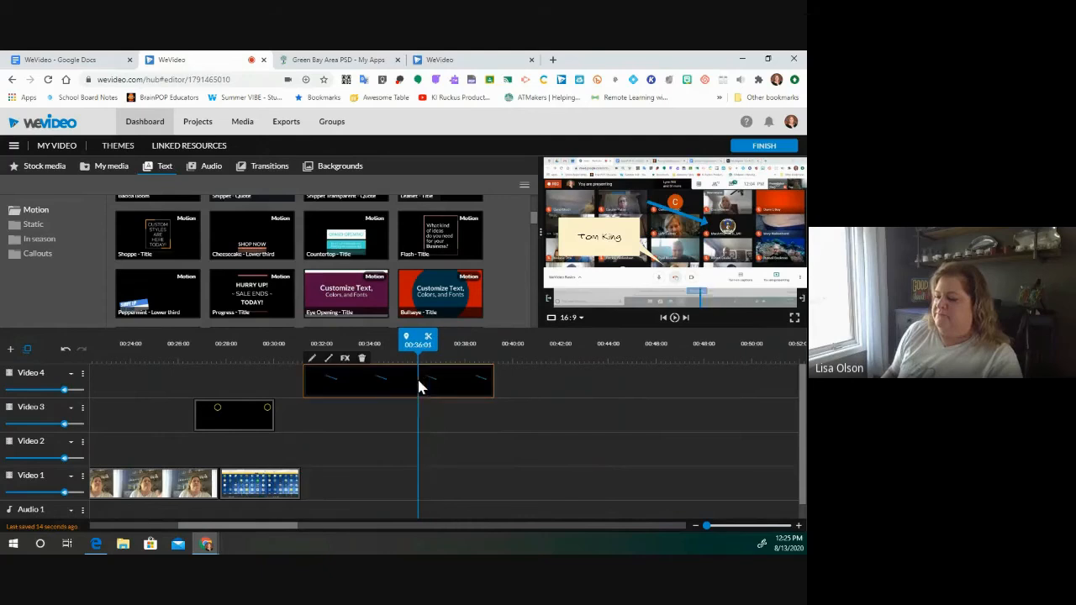
key("Delete")
- Delete the remaining Video 3 and Video 1 clips and scroll the timeline back to 0:00
left_click(257, 420)
key("Delete")
left_click(245, 483)
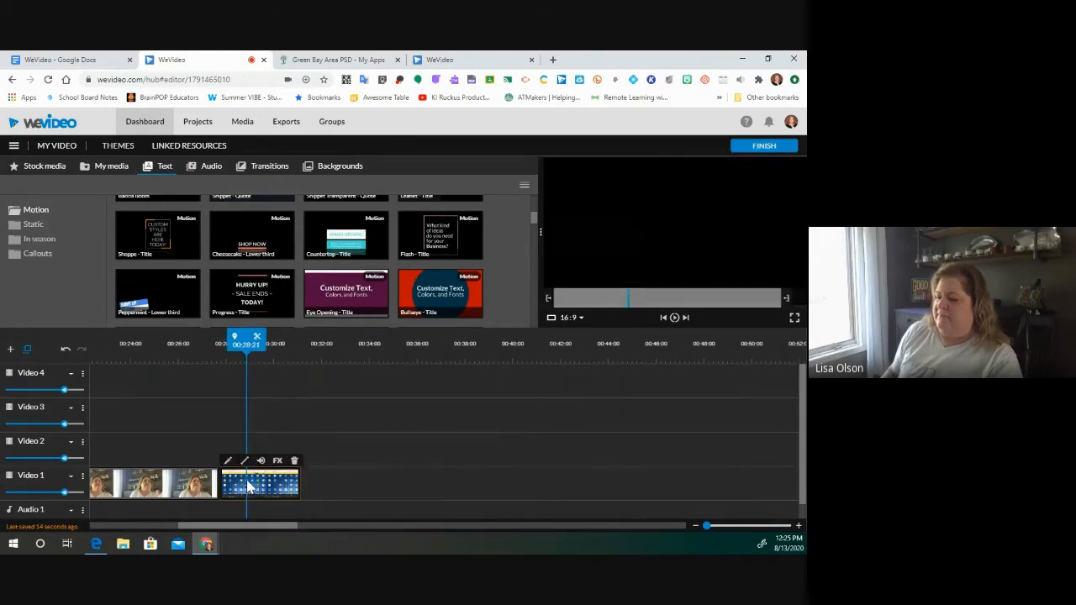
key("Delete")
left_click(195, 494)
key("Delete")
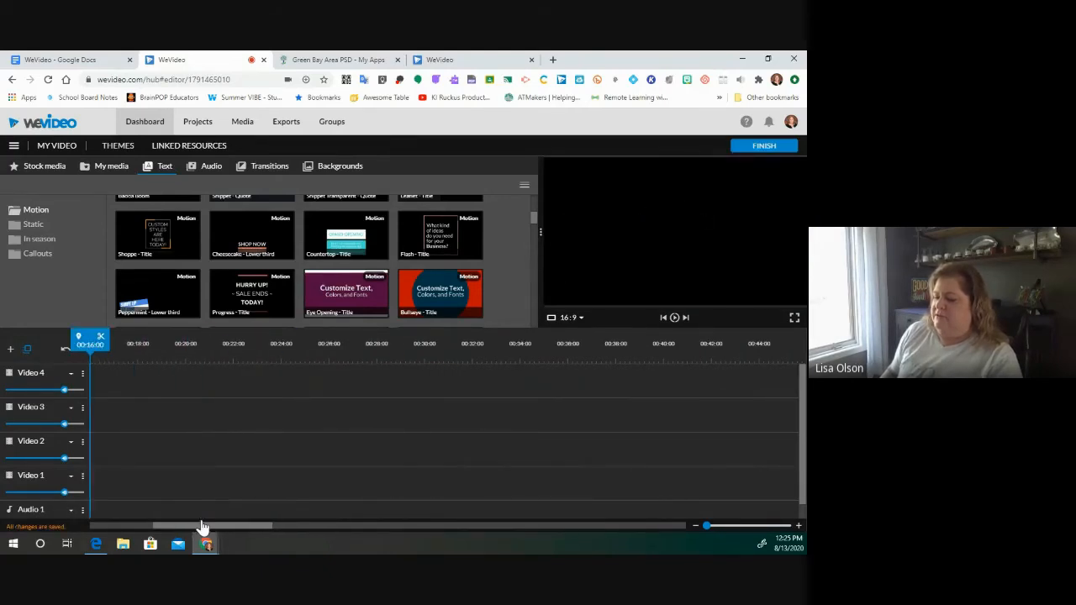
left_click_drag(202, 528, 73, 519)
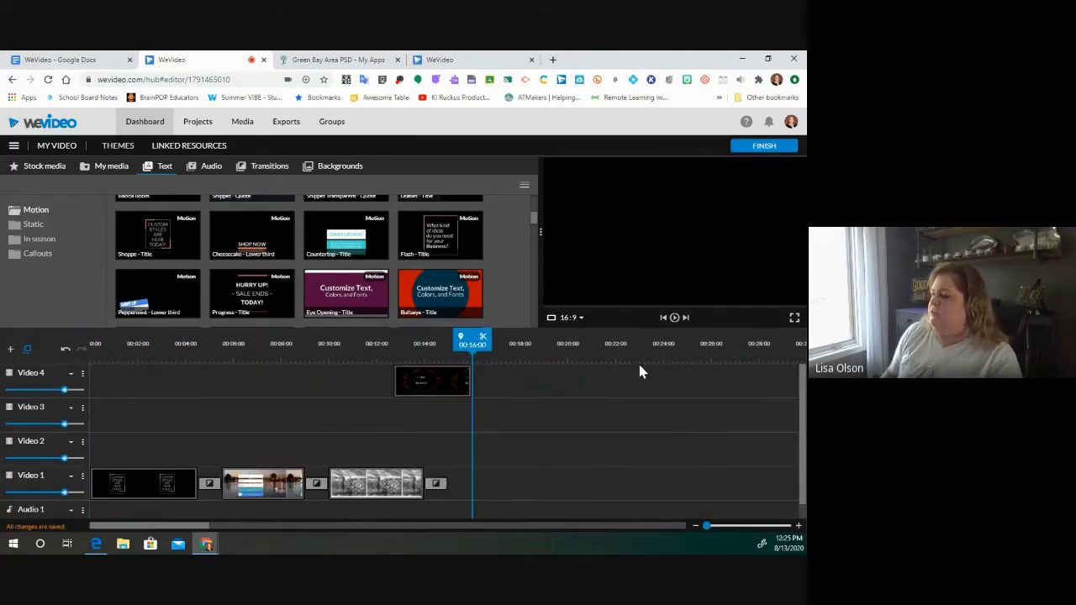
- Finish the project and replace the export title with 'WeVideo', confirming with SET
left_click(762, 147)
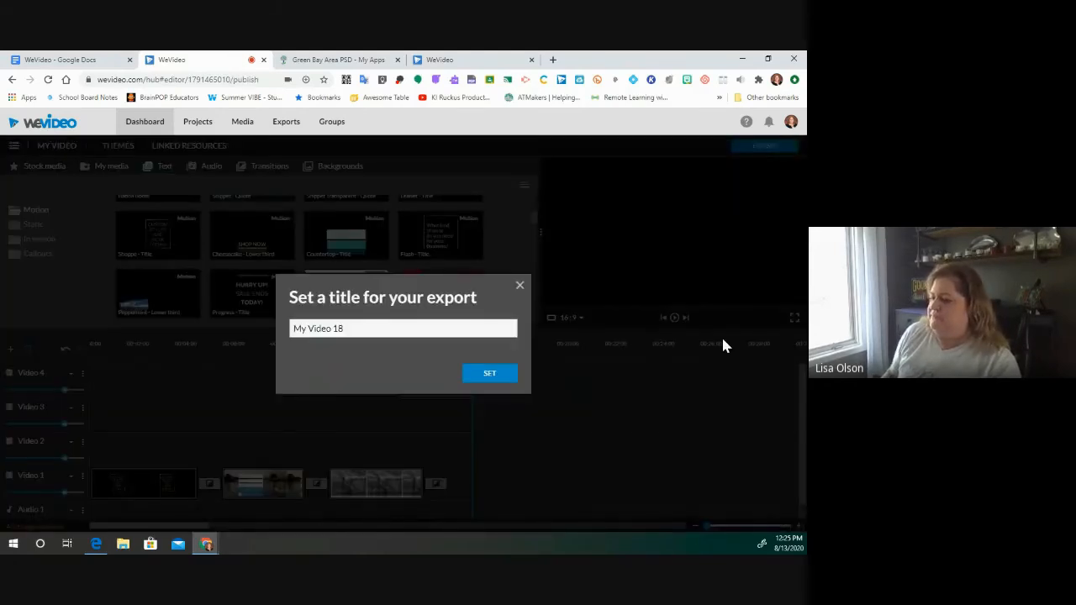
double_click(368, 327)
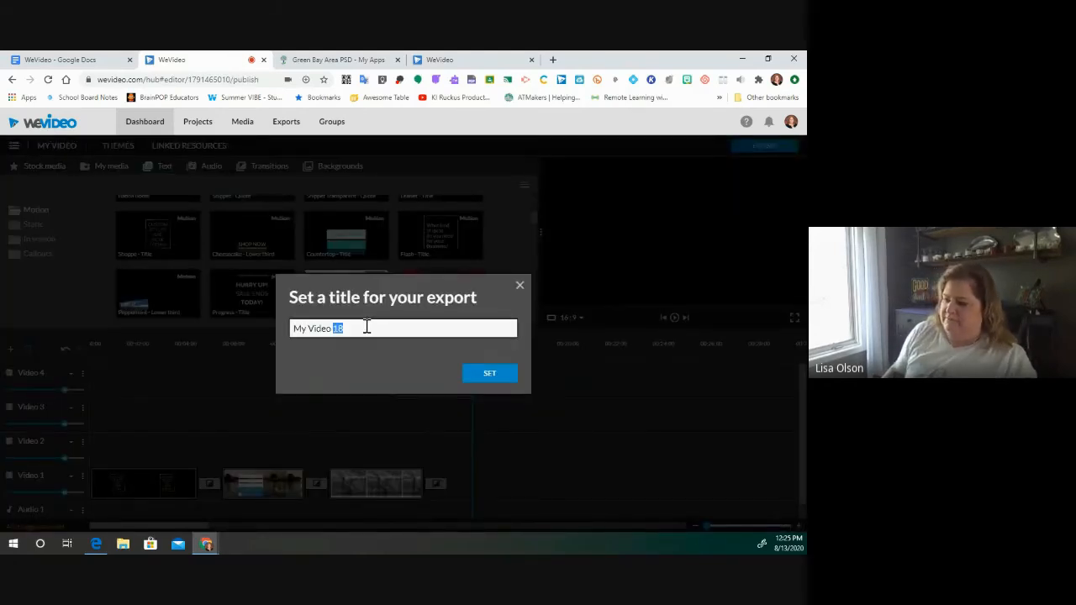
triple_click(363, 328)
key("shift+F10")
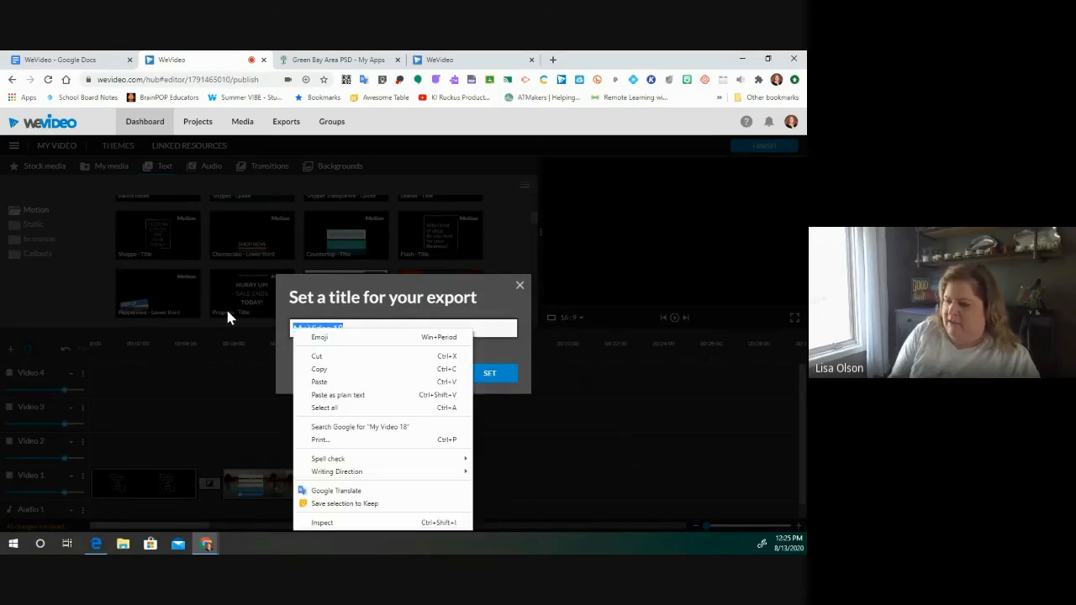
left_click(485, 331)
left_click(484, 330)
triple_click(484, 330)
type("WeVideo")
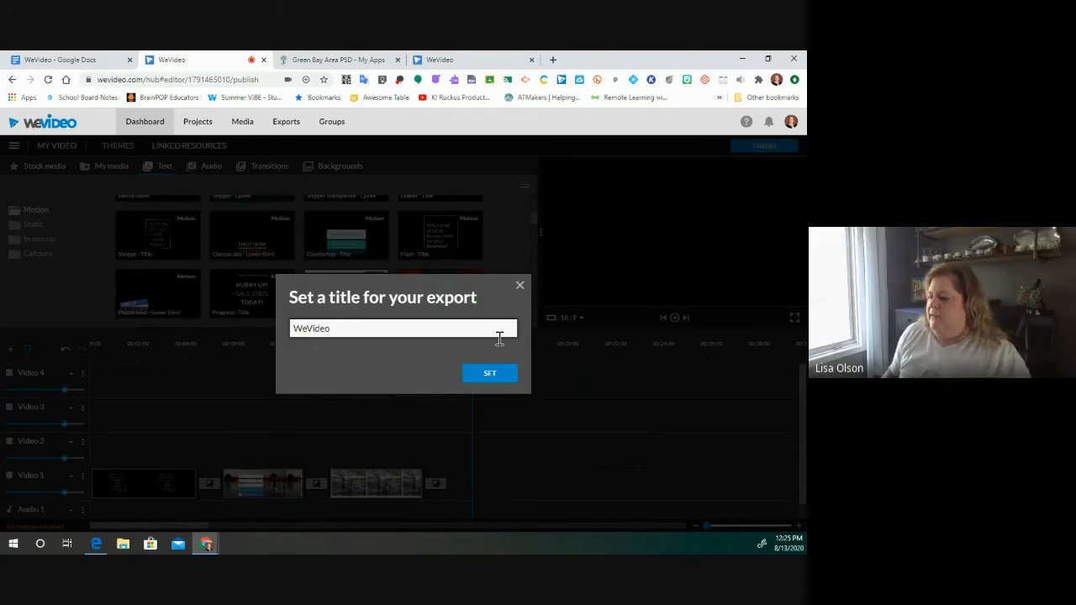
left_click(489, 374)
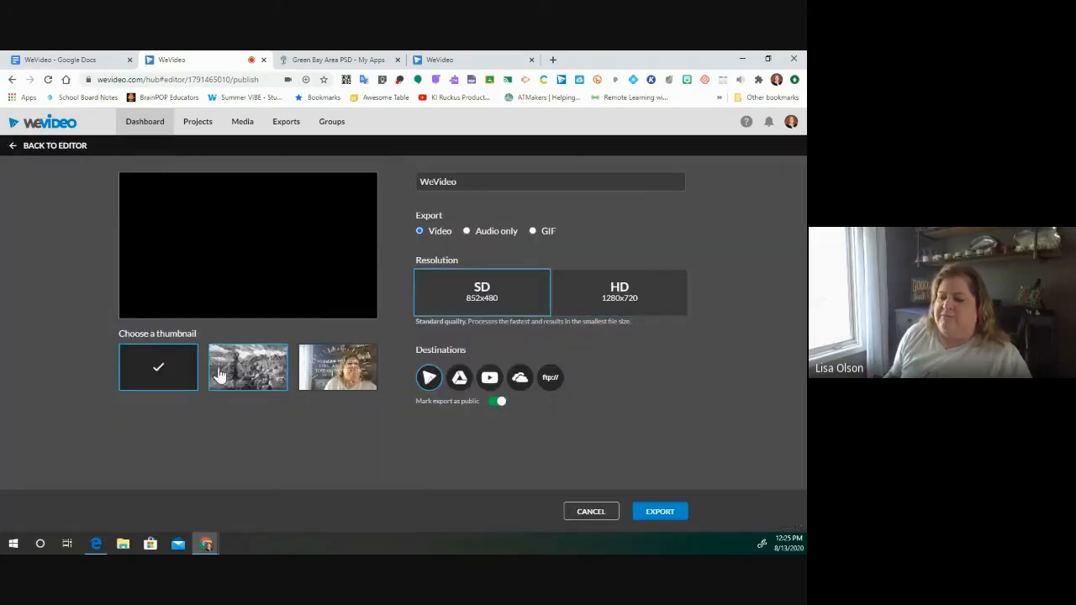
- Choose the engraving thumbnail, keep SD 852x480 resolution, and start the export
left_click(252, 375)
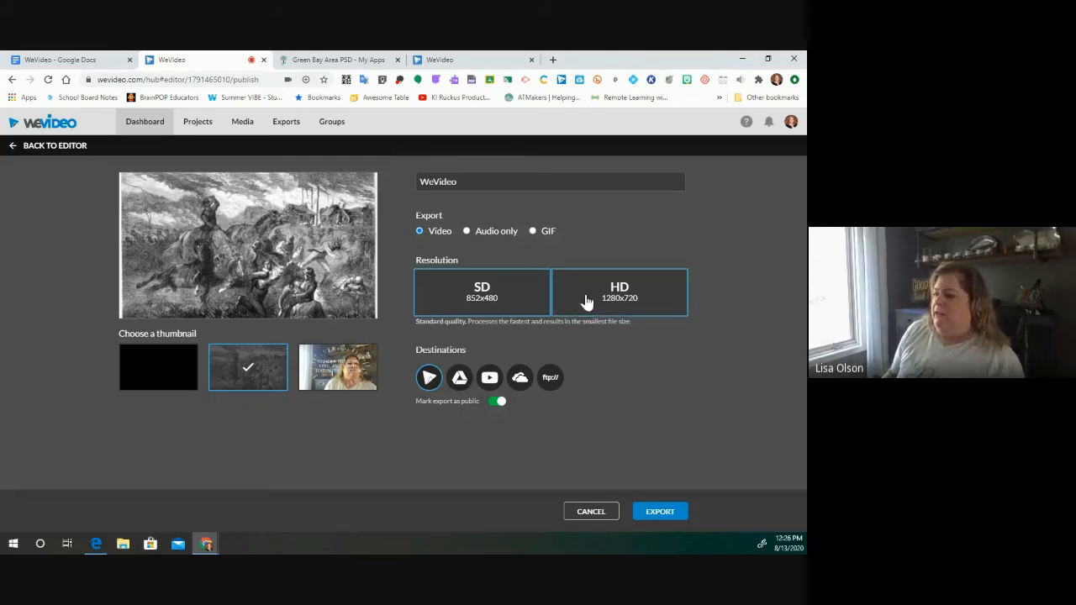
left_click(630, 294)
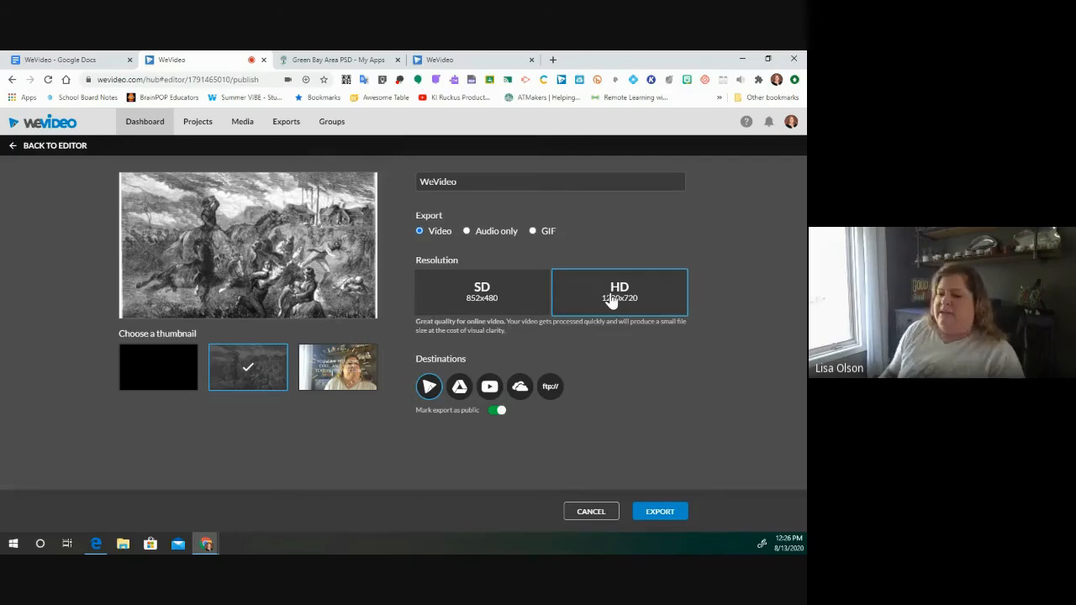
left_click(510, 303)
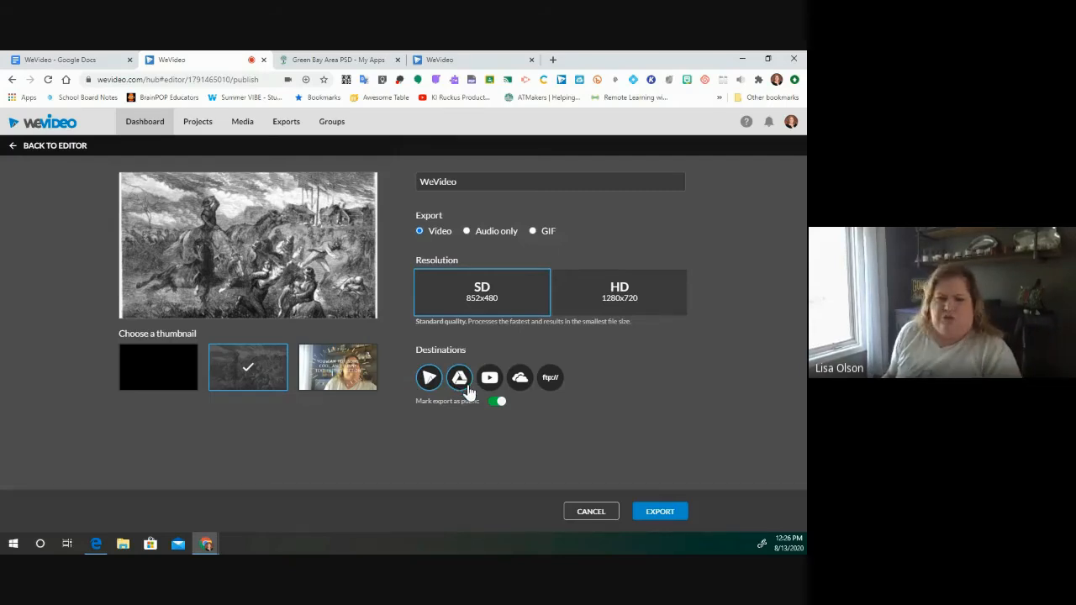
left_click(660, 512)
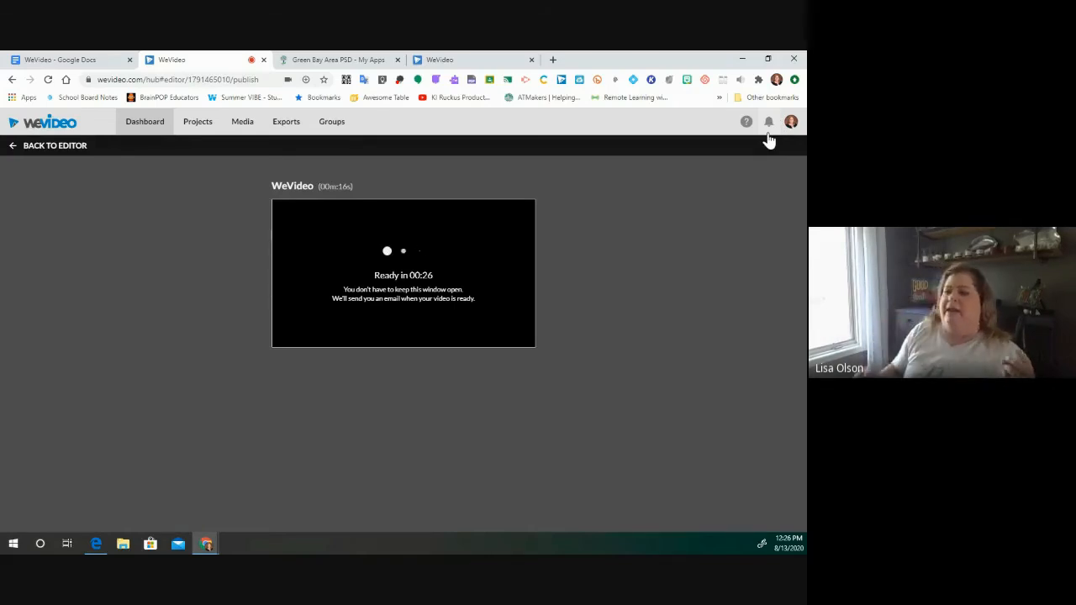
- View Google Drive's Recent files in a new tab, then return to the WeVideo tab
left_click(551, 60)
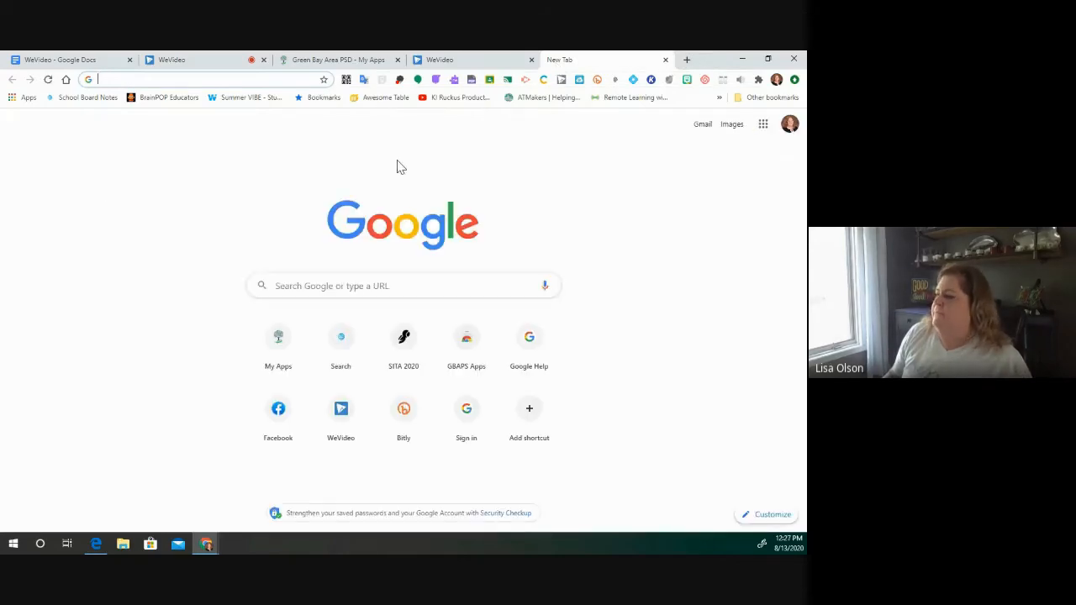
left_click(762, 124)
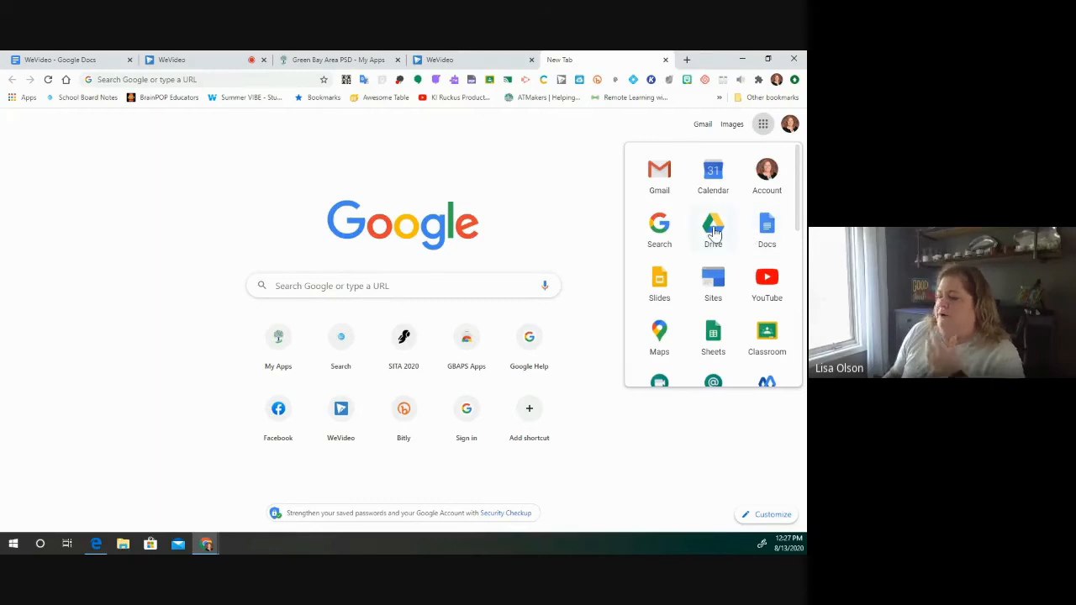
left_click(713, 227)
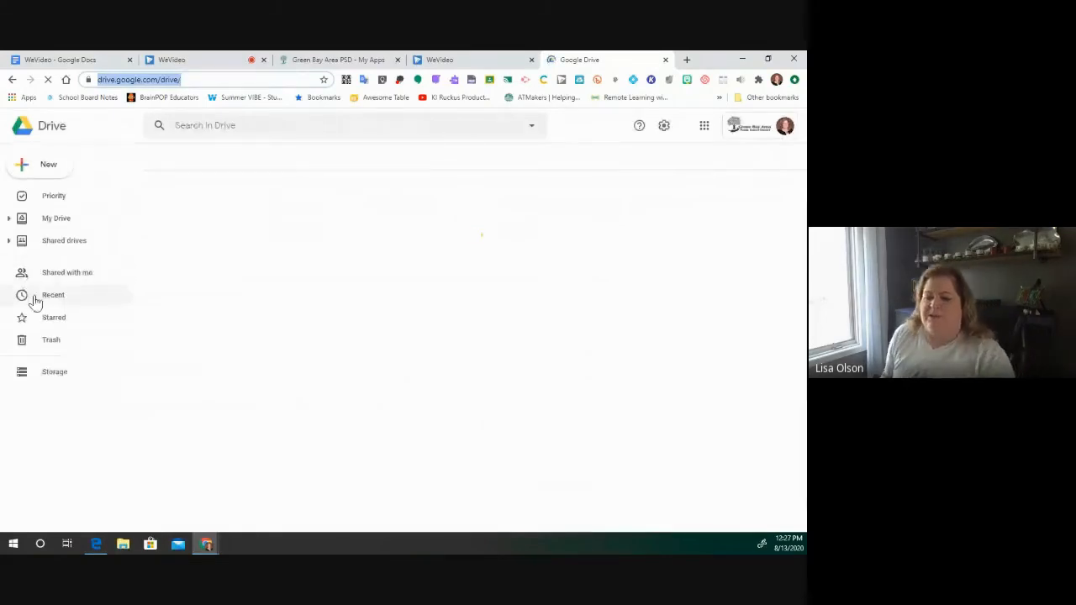
left_click(46, 301)
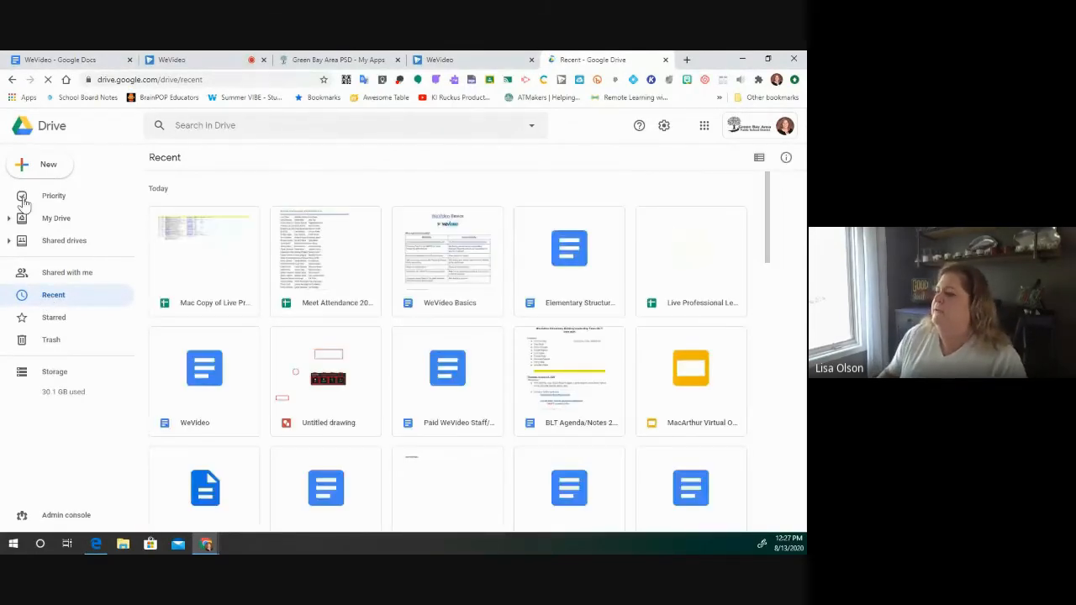
left_click(475, 65)
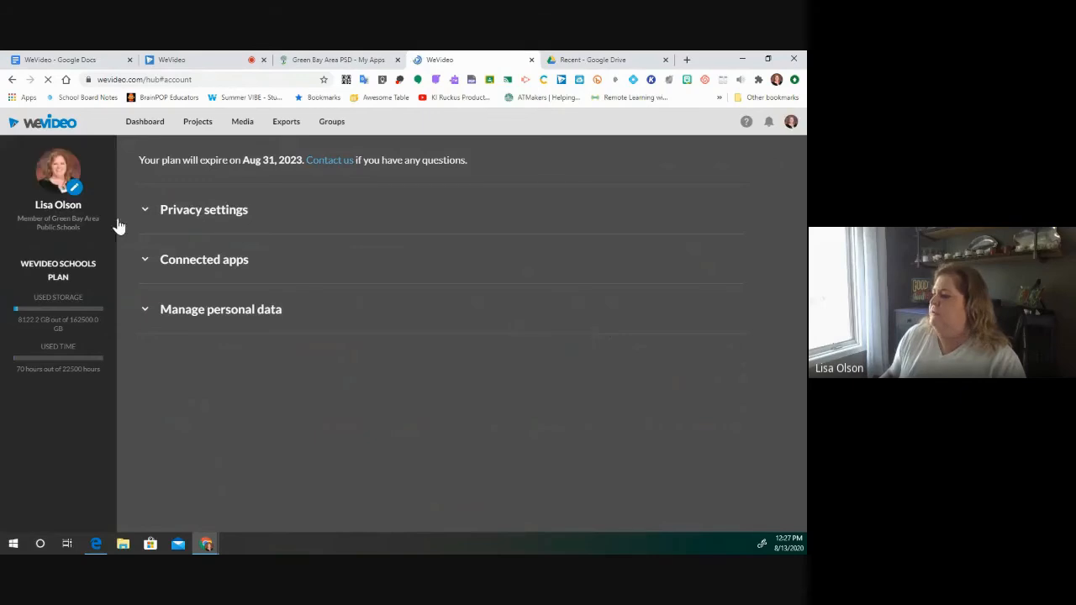
- Reopen the WeVideo project from the dashboard, check notifications, then return to Drive's Recent tab
left_click(145, 121)
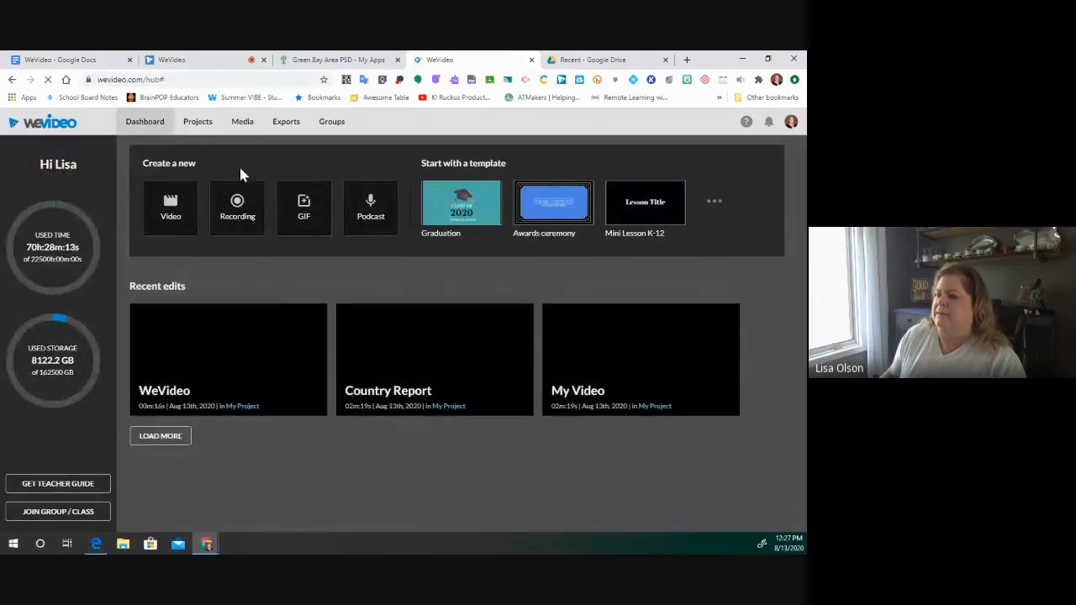
mouse_move(198, 388)
left_click(290, 402)
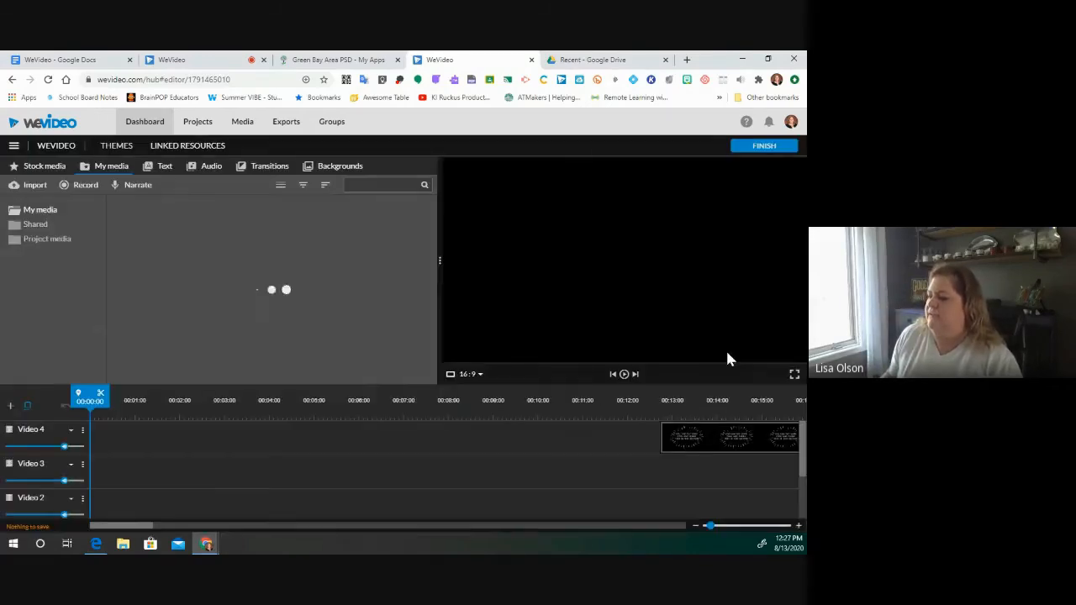
left_click(768, 123)
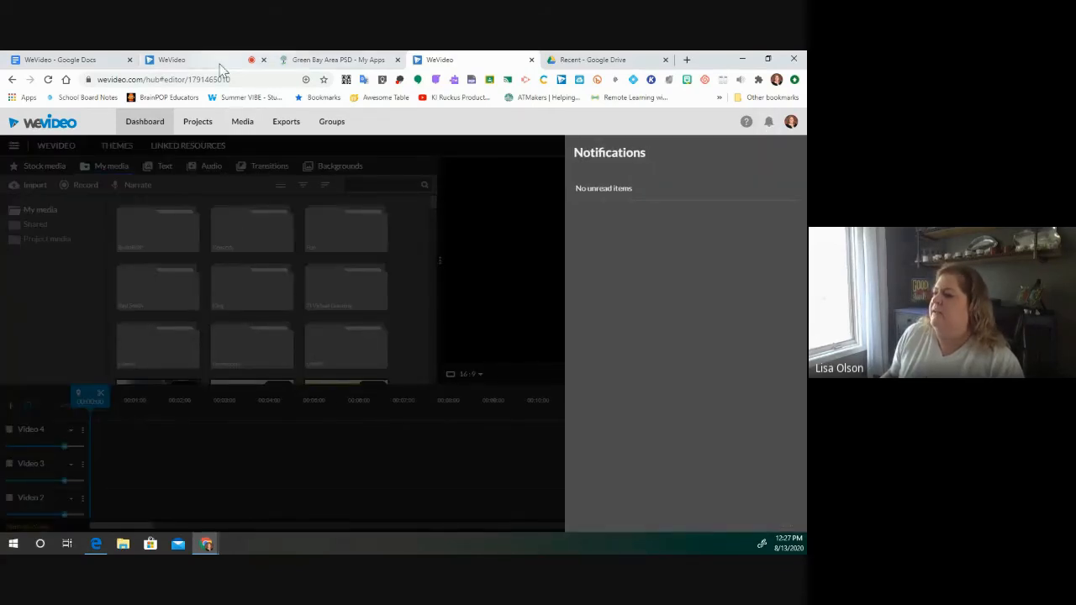
left_click(590, 62)
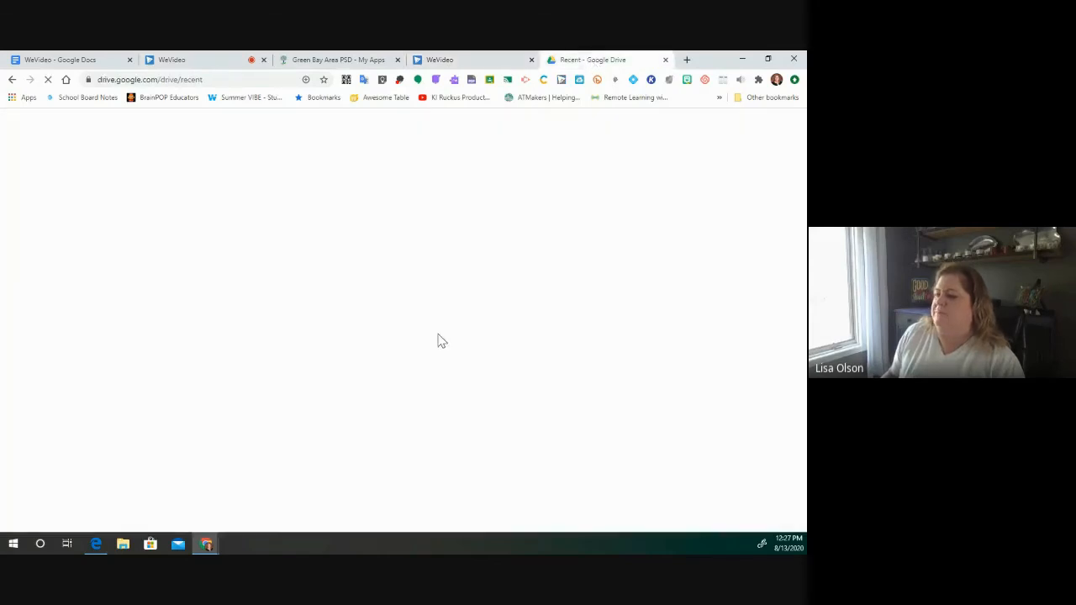
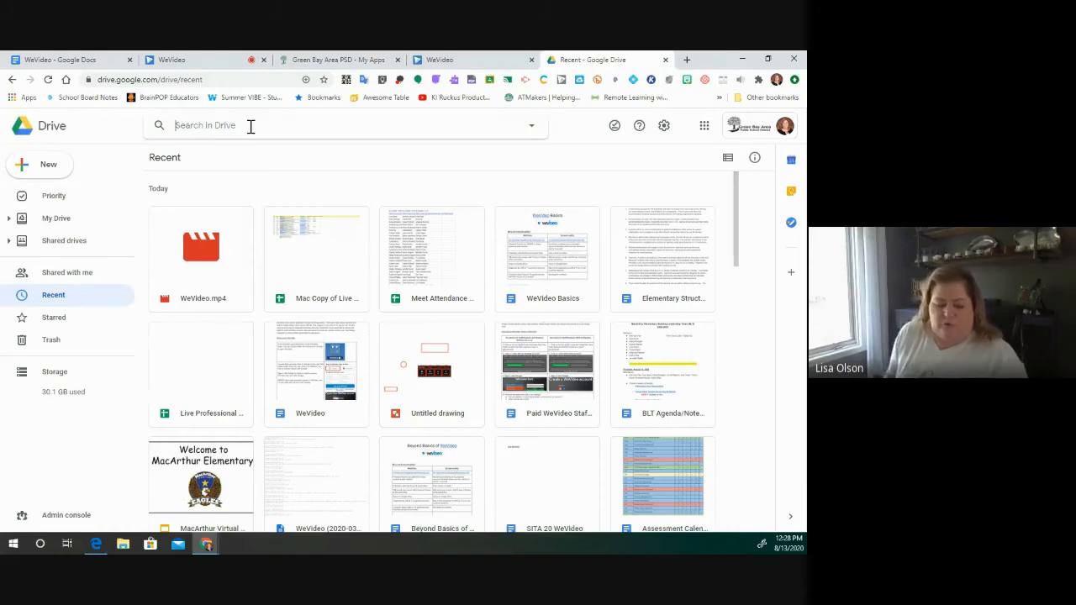
- Search Google Drive for 'wevideo', open the WeVideo folder, then return to Recent files
type("wevideo")
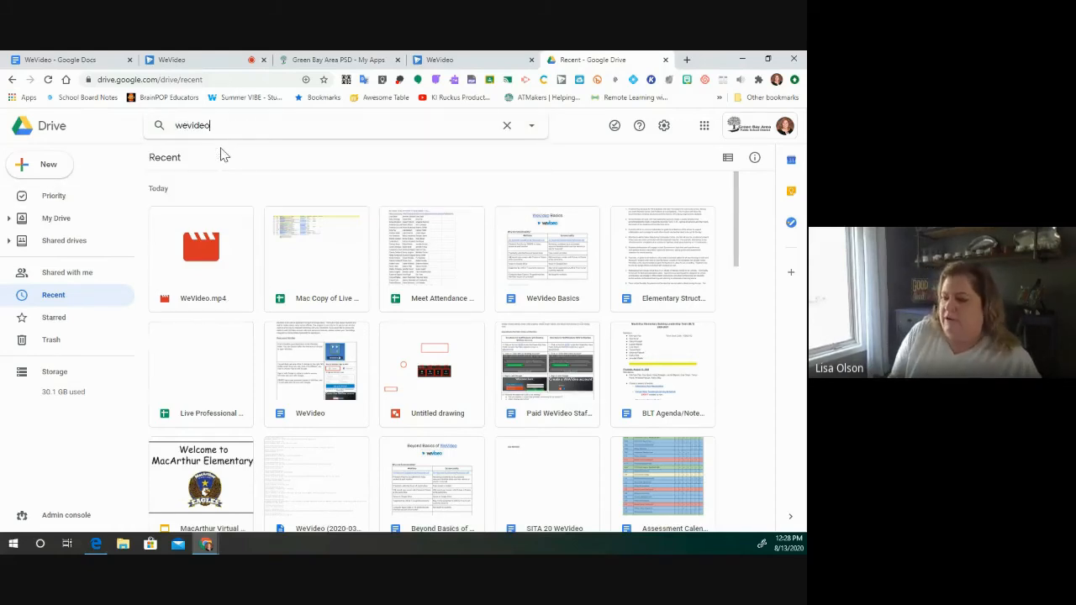
key("Return")
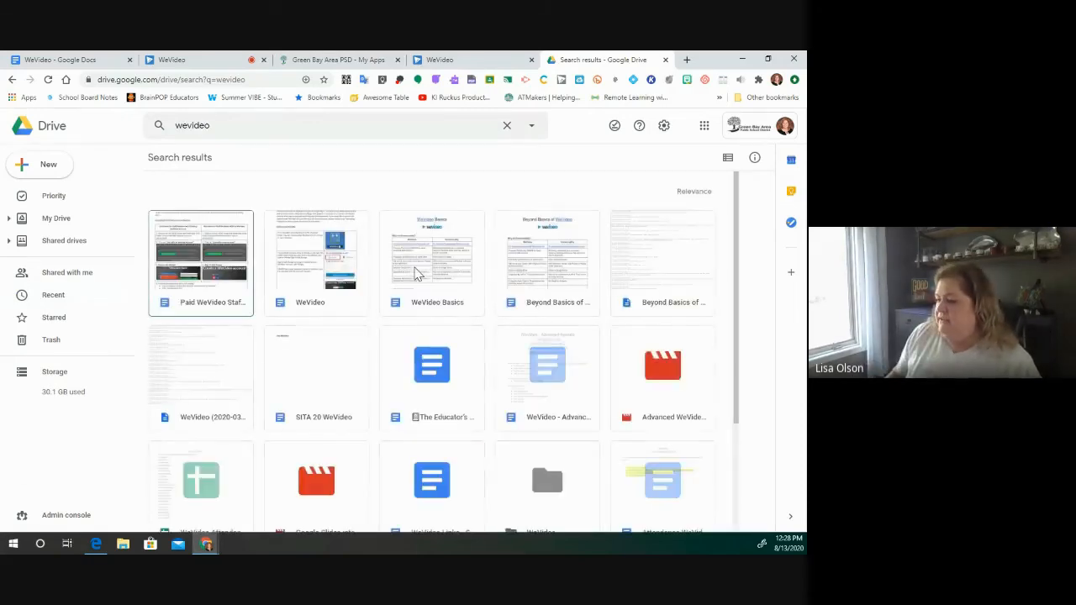
scroll(538, 403, "down", 1)
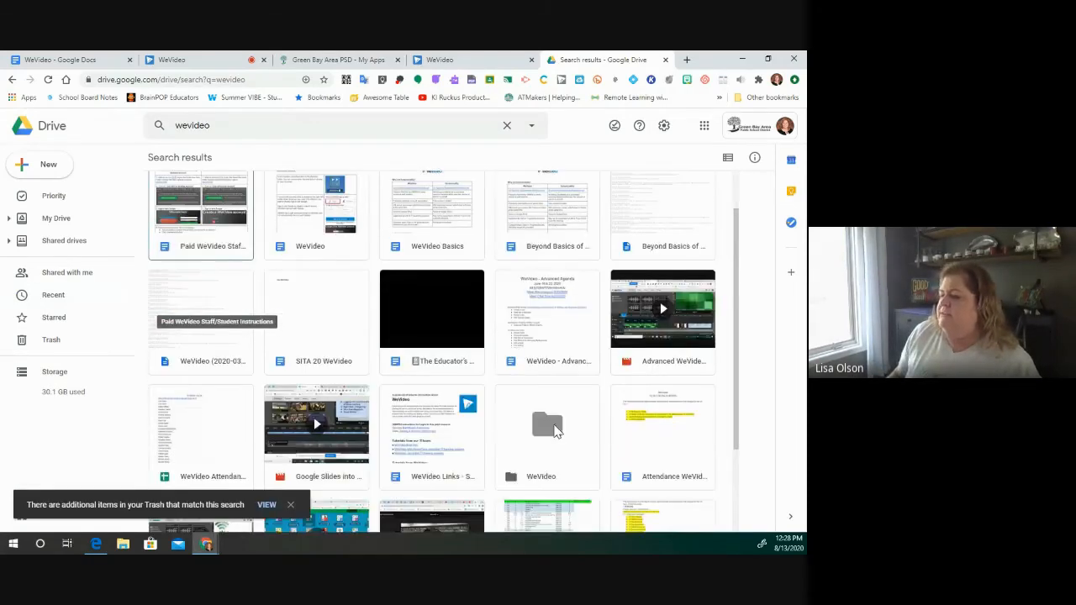
double_click(553, 429)
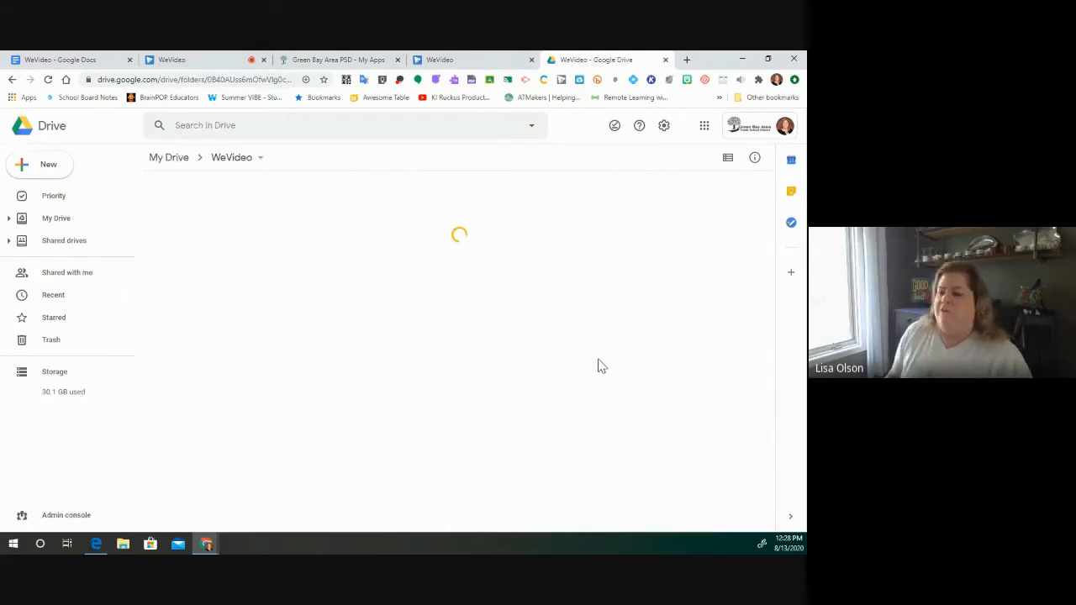
left_click_drag(775, 232, 758, 165)
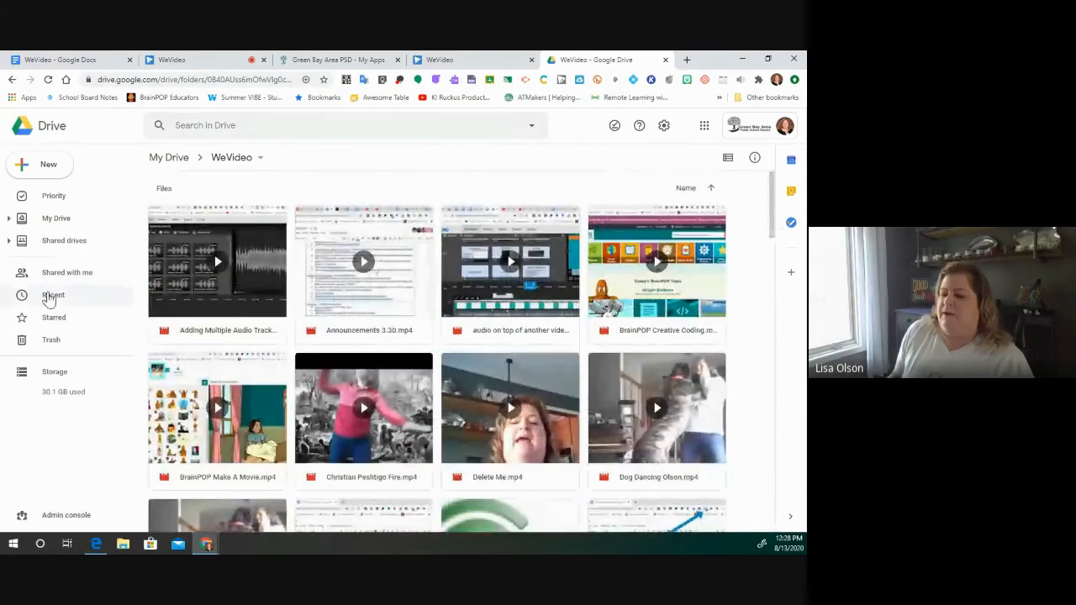
left_click(49, 296)
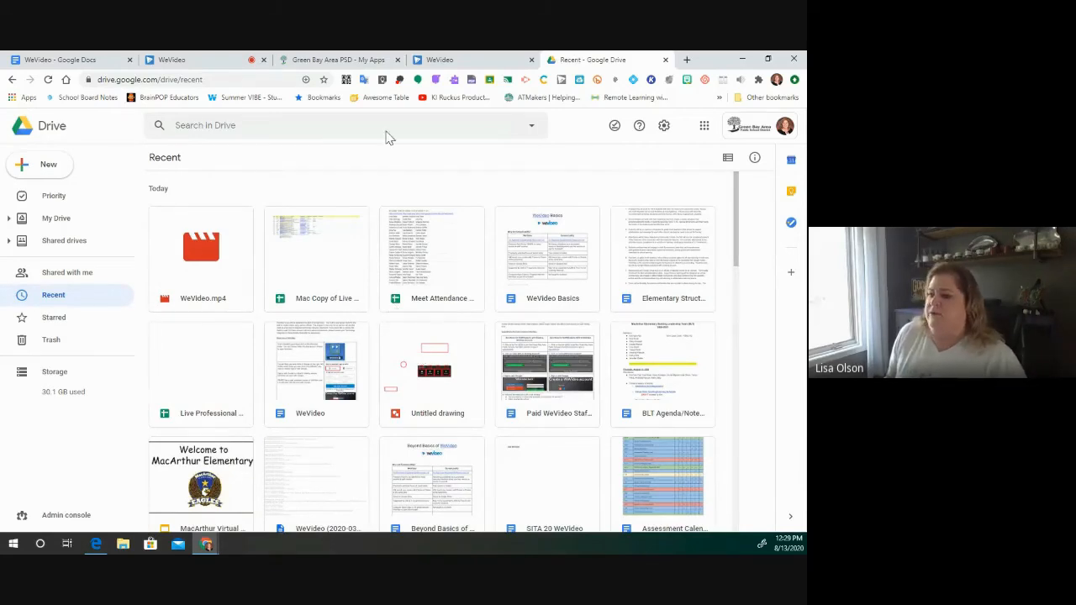
- Go to the WeVideo dashboard, briefly start a new video, then abandon it and return
left_click(191, 61)
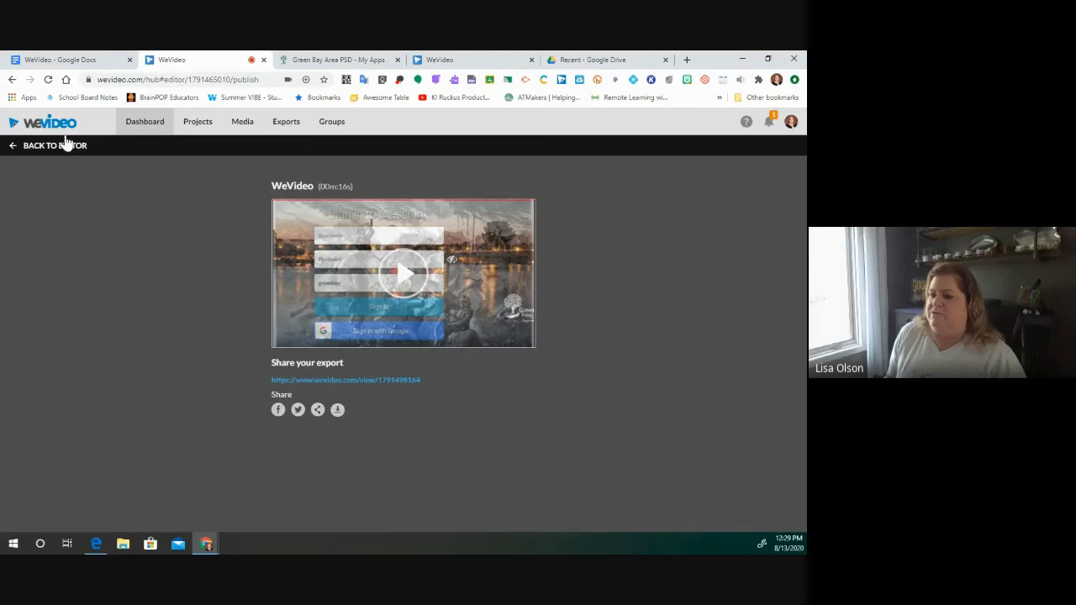
left_click(144, 123)
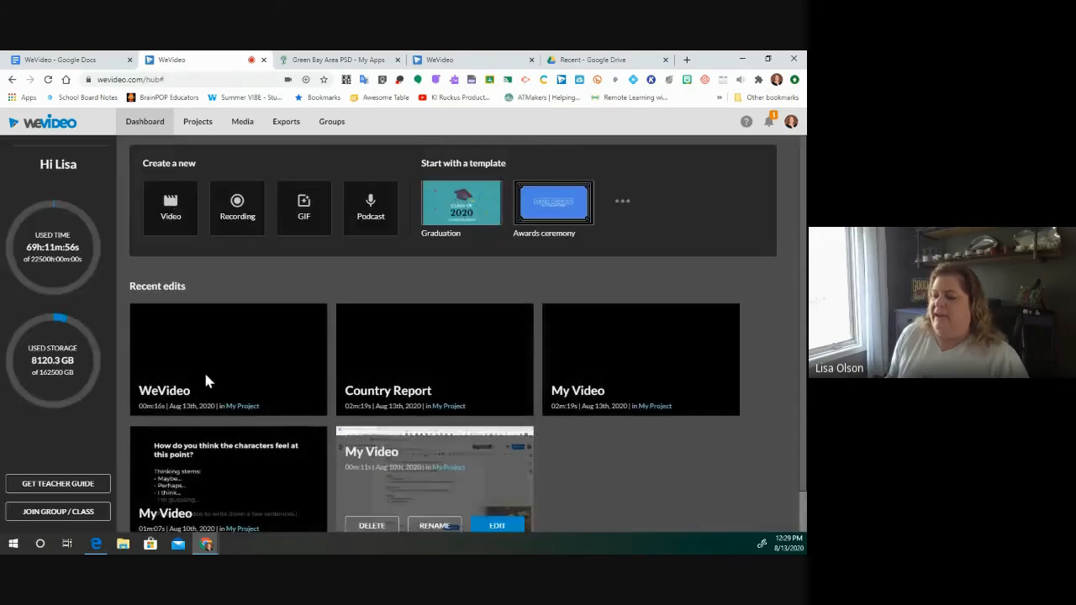
mouse_move(259, 347)
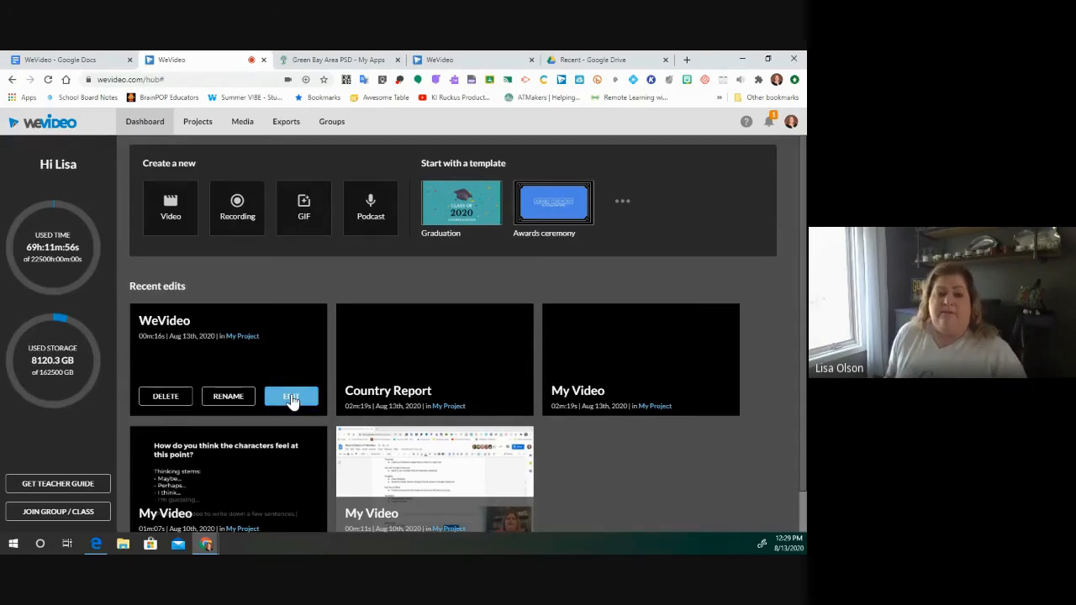
mouse_move(423, 382)
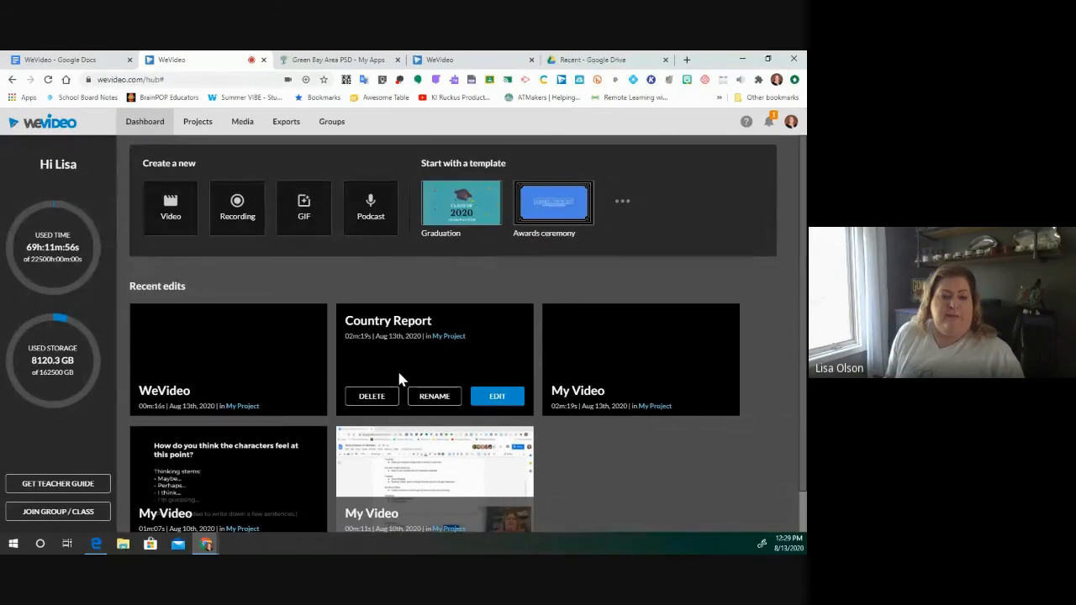
mouse_move(215, 390)
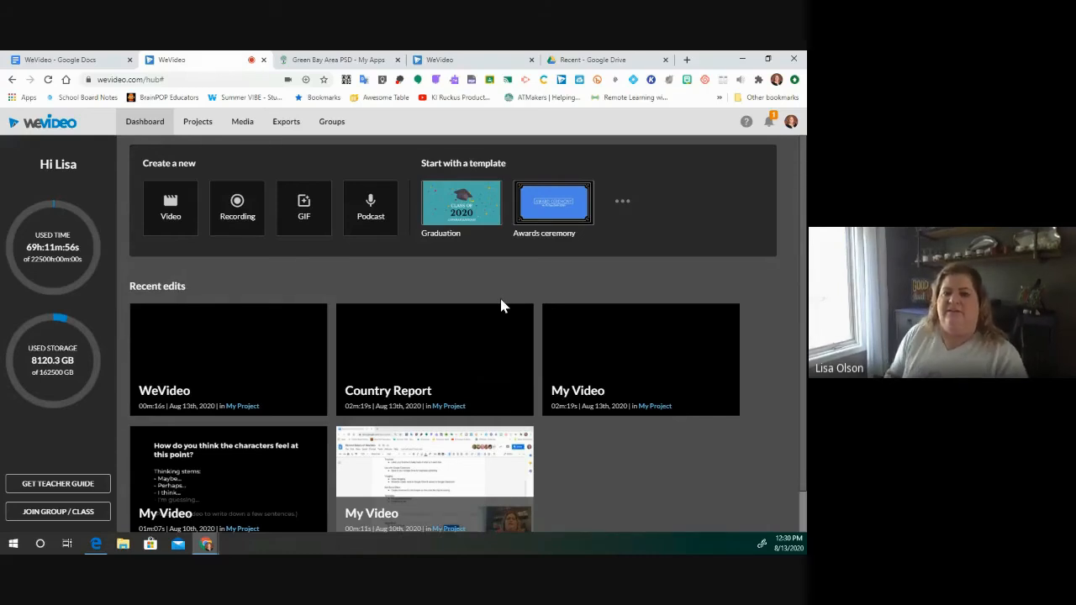
mouse_move(561, 315)
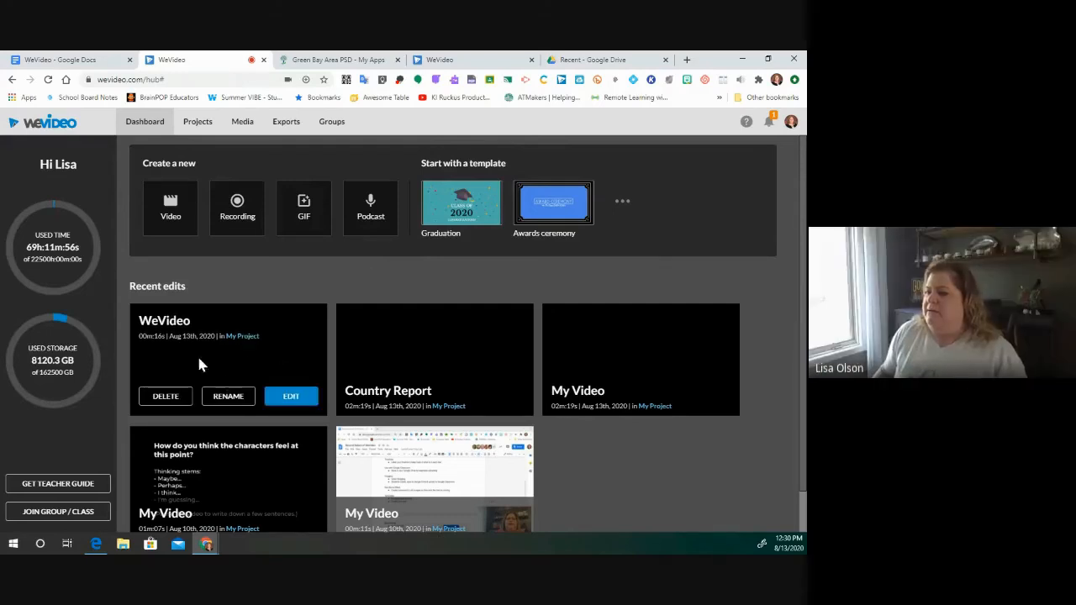
left_click(170, 205)
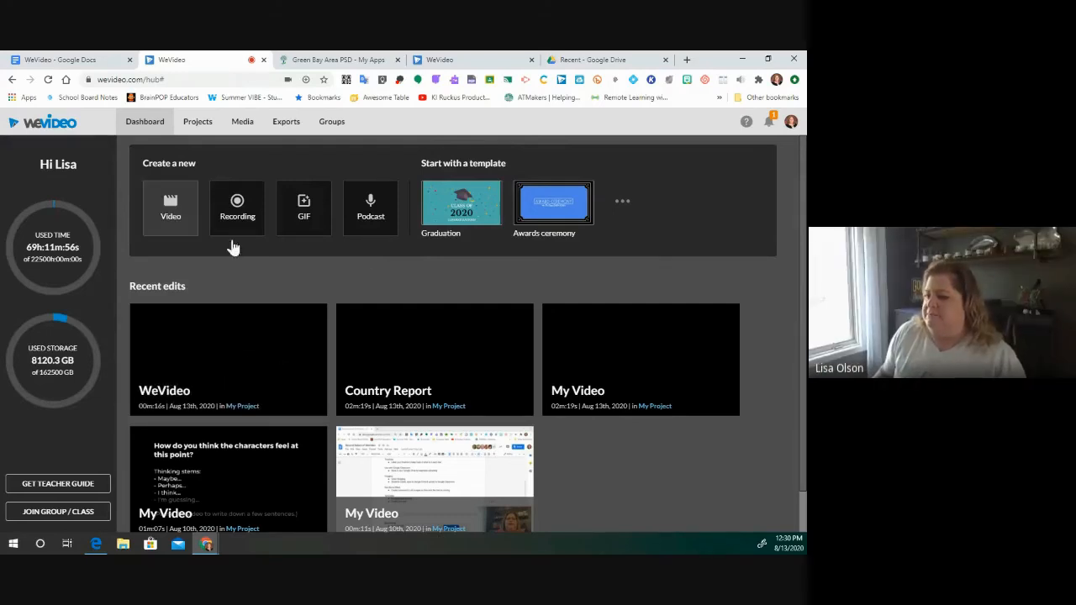
left_click(712, 351)
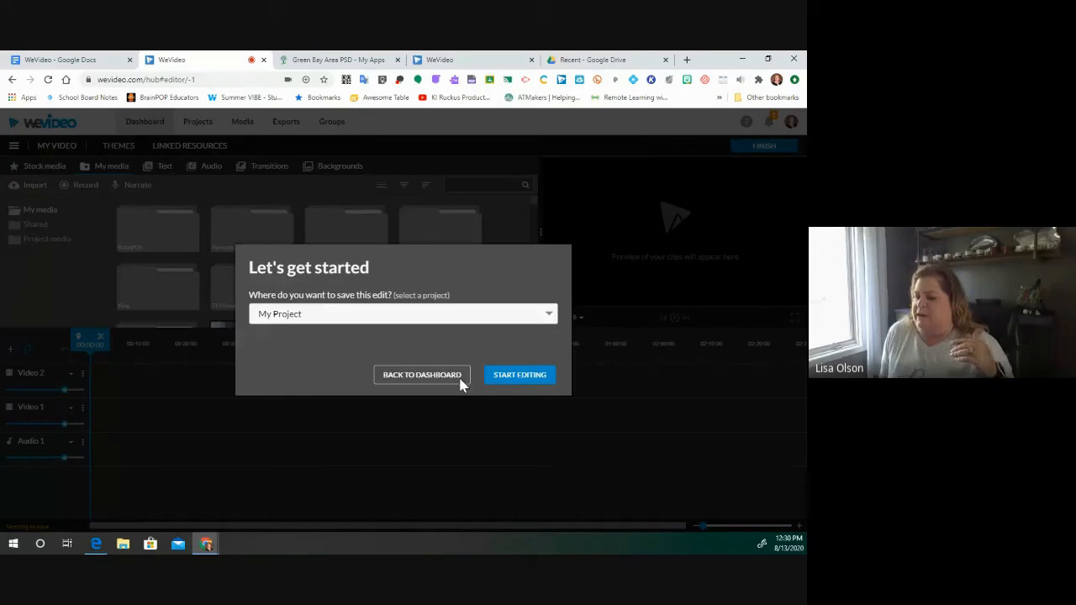
left_click(420, 376)
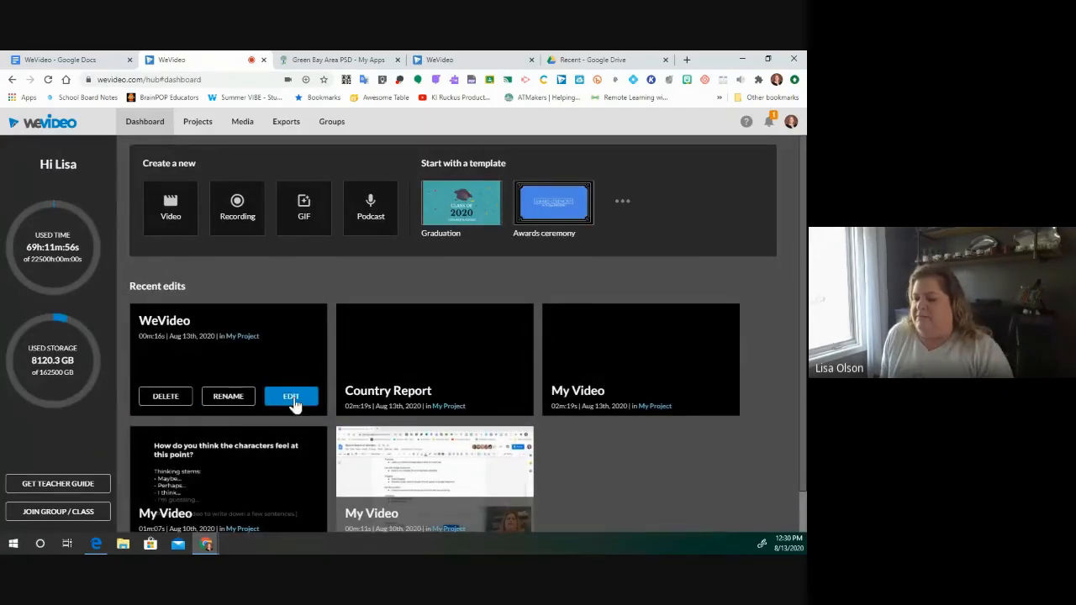
- Open the WeVideo project, delete the black-and-white Peshtigo fire clip from Video 1, and zoom out
left_click(291, 398)
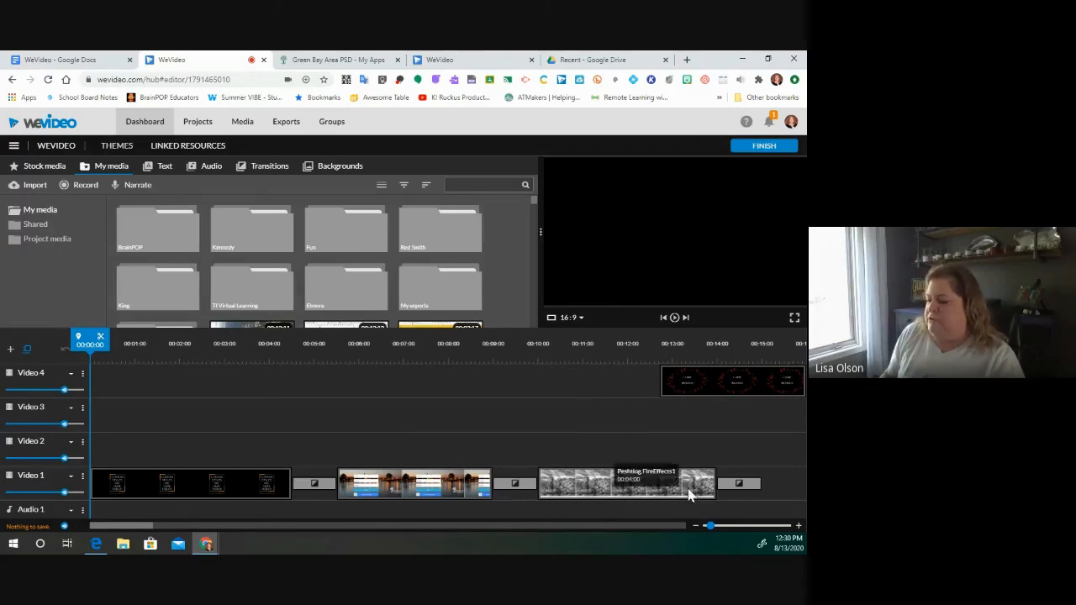
left_click(618, 493)
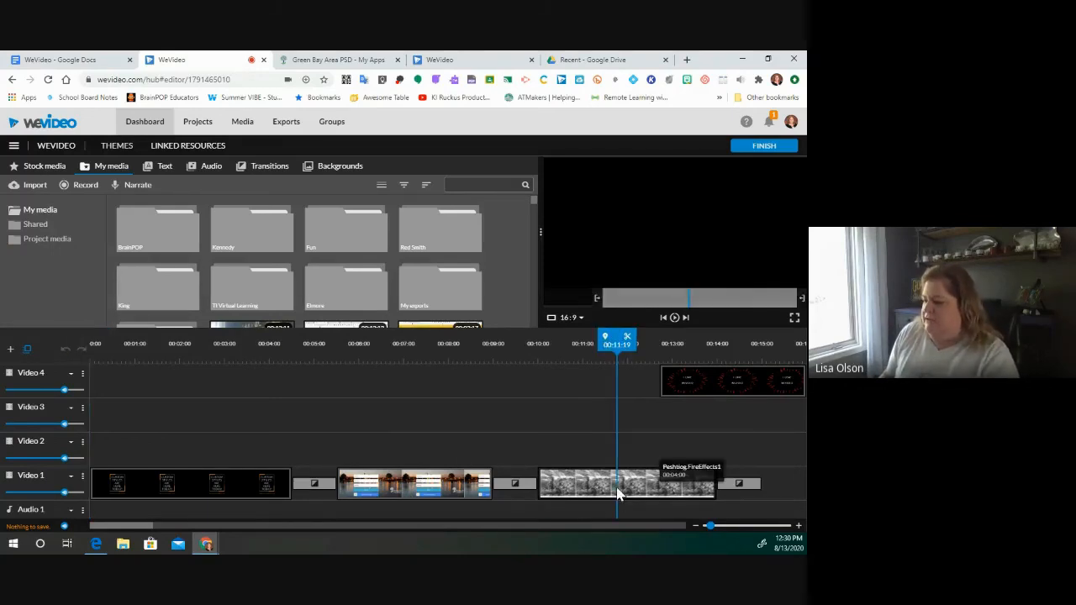
key("Delete")
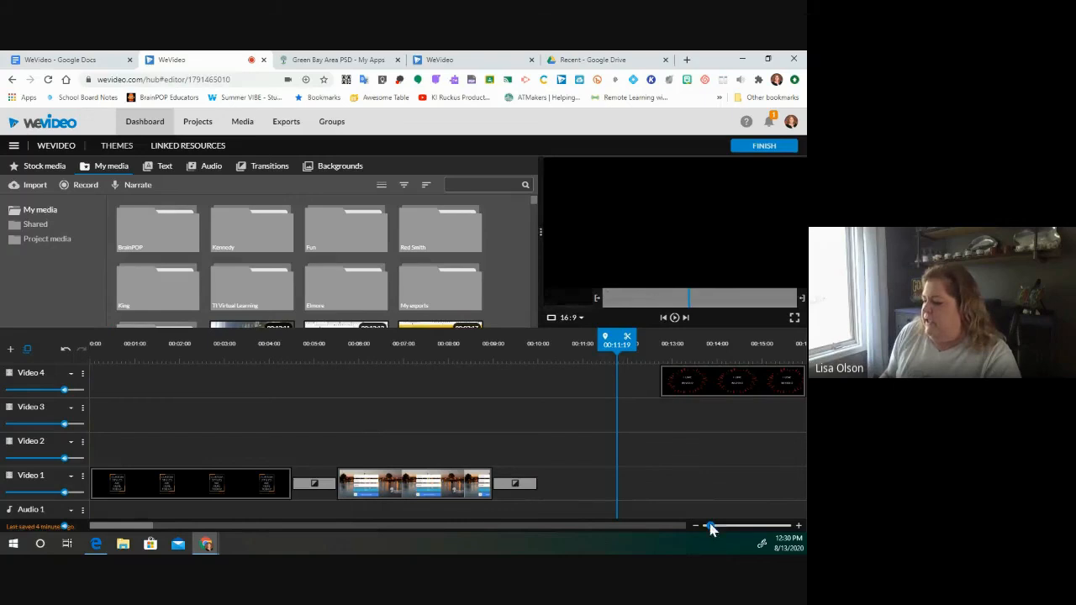
left_click_drag(710, 525, 705, 527)
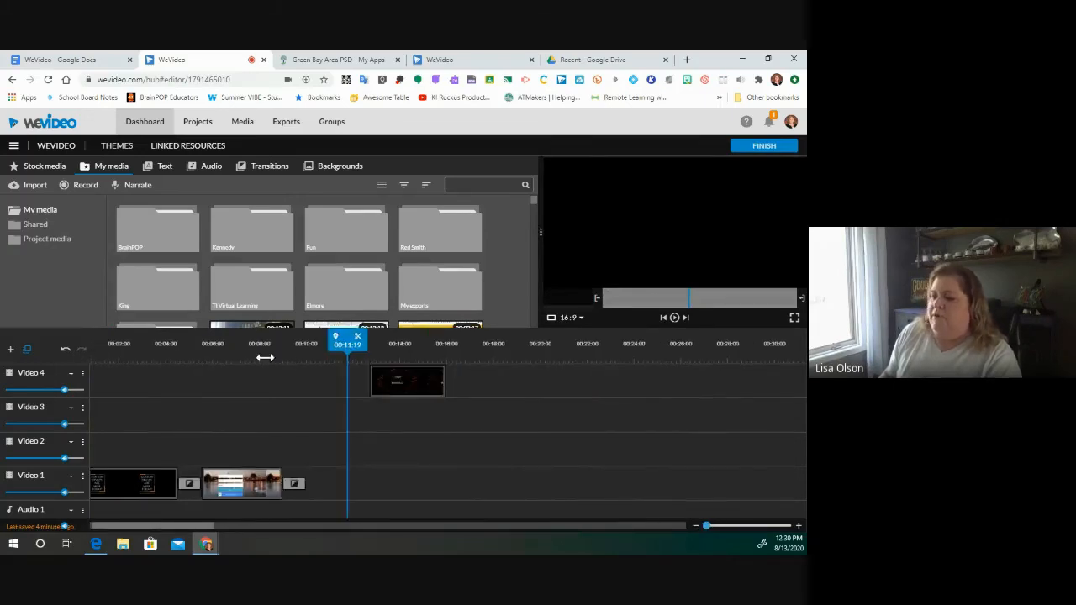
left_click_drag(534, 203, 531, 300)
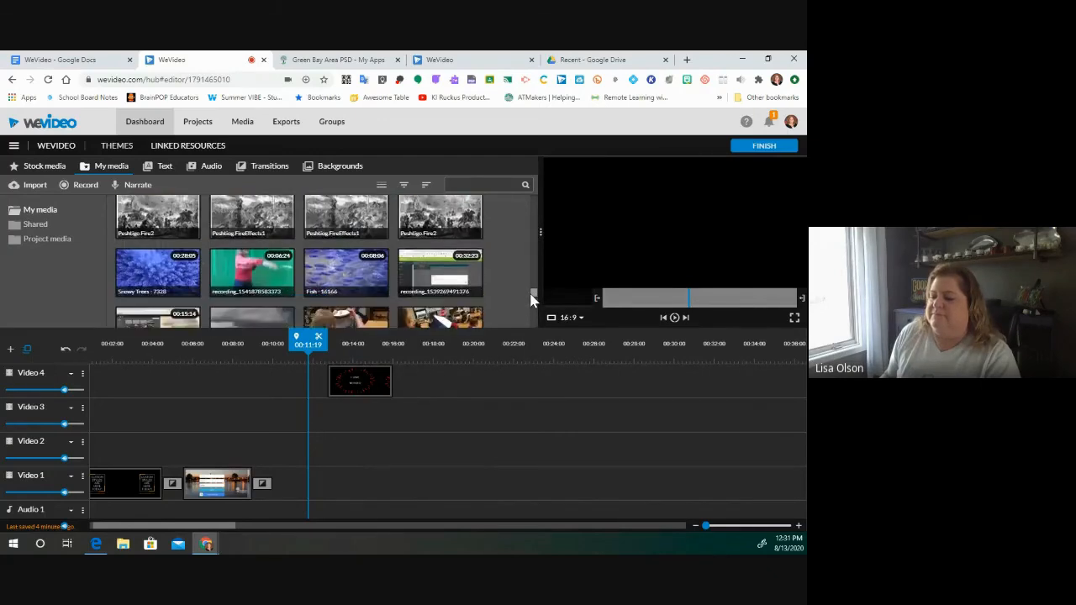
- Place the green-screen dancing clip on Video 2, directly above the fish clip
left_click_drag(227, 284, 284, 480)
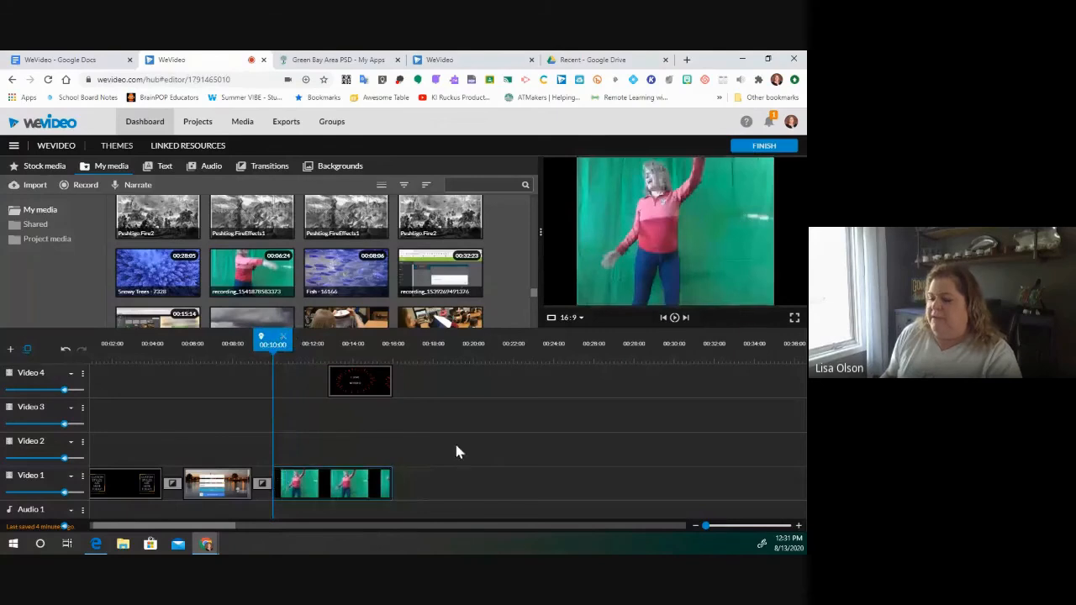
left_click_drag(336, 486, 287, 482)
left_click(333, 486)
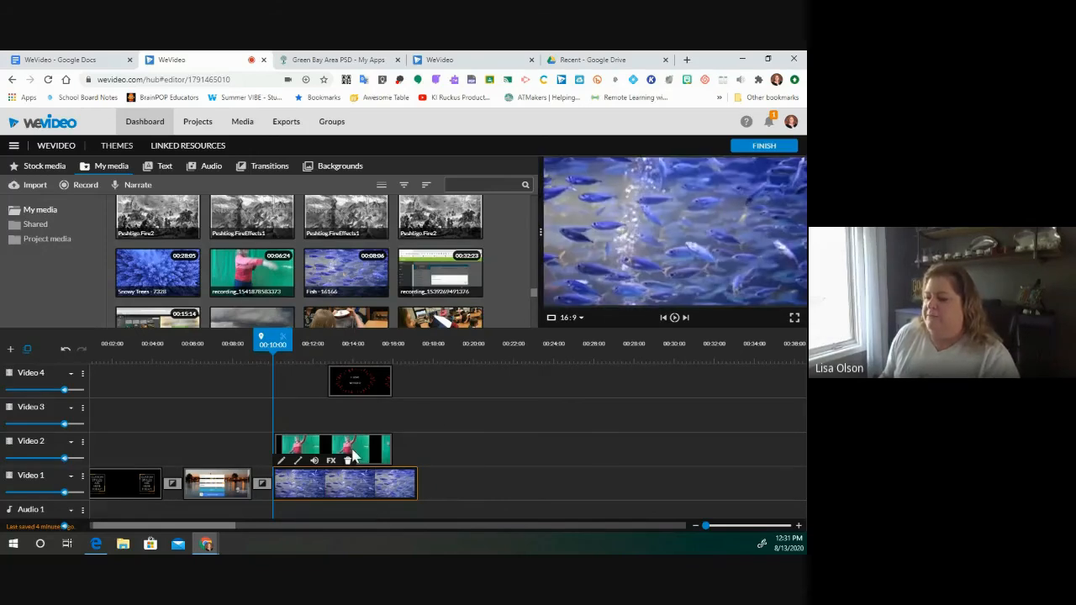
left_click(362, 452)
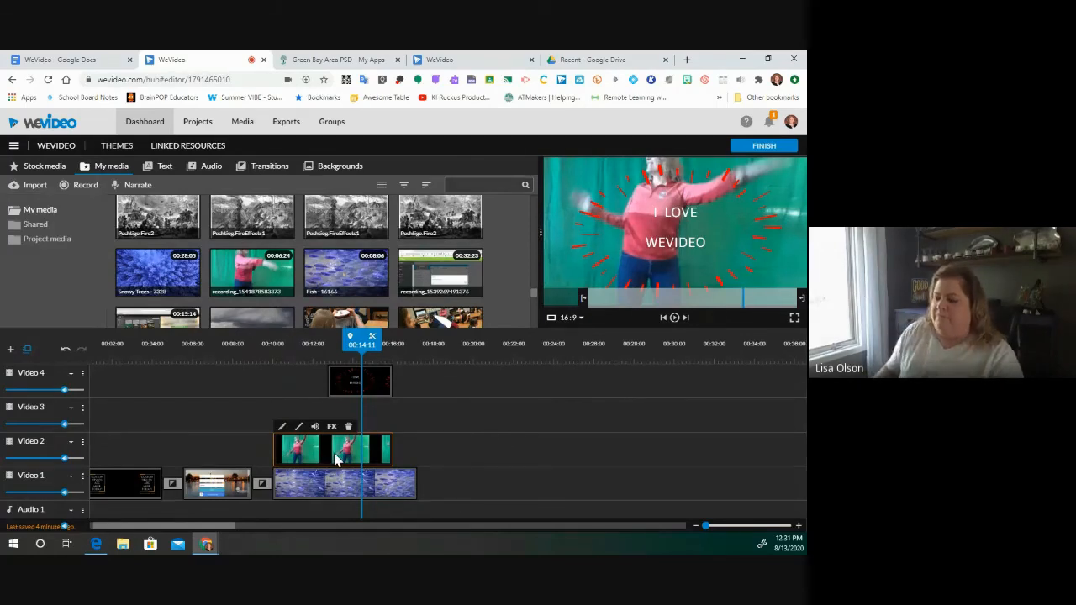
- Delete the 'I LOVE WEVIDEO' overlay clip and move the playhead back to 00:11:08
left_click(355, 383)
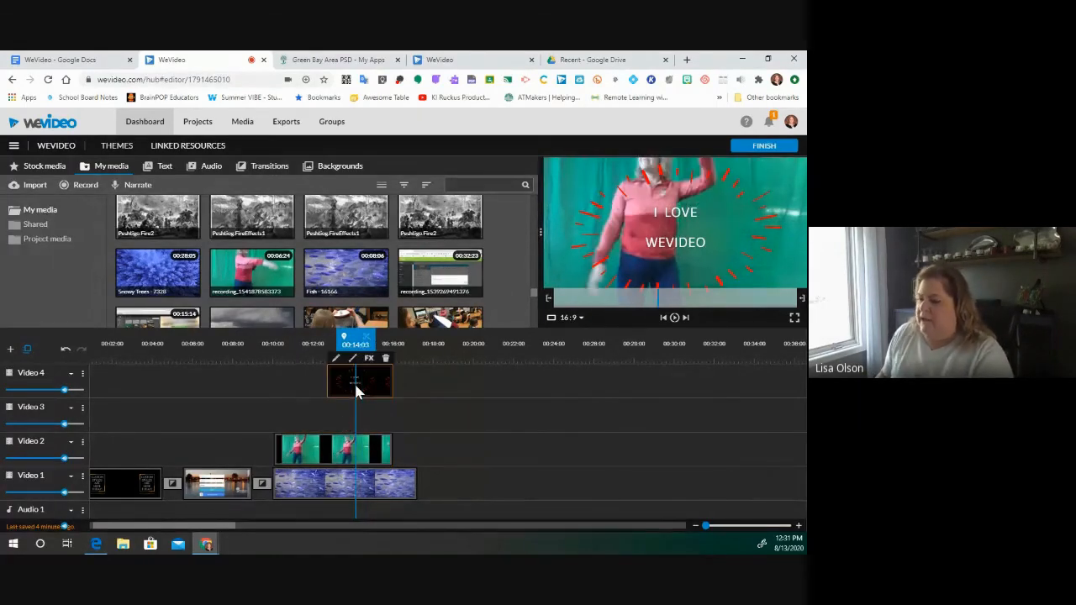
key("Delete")
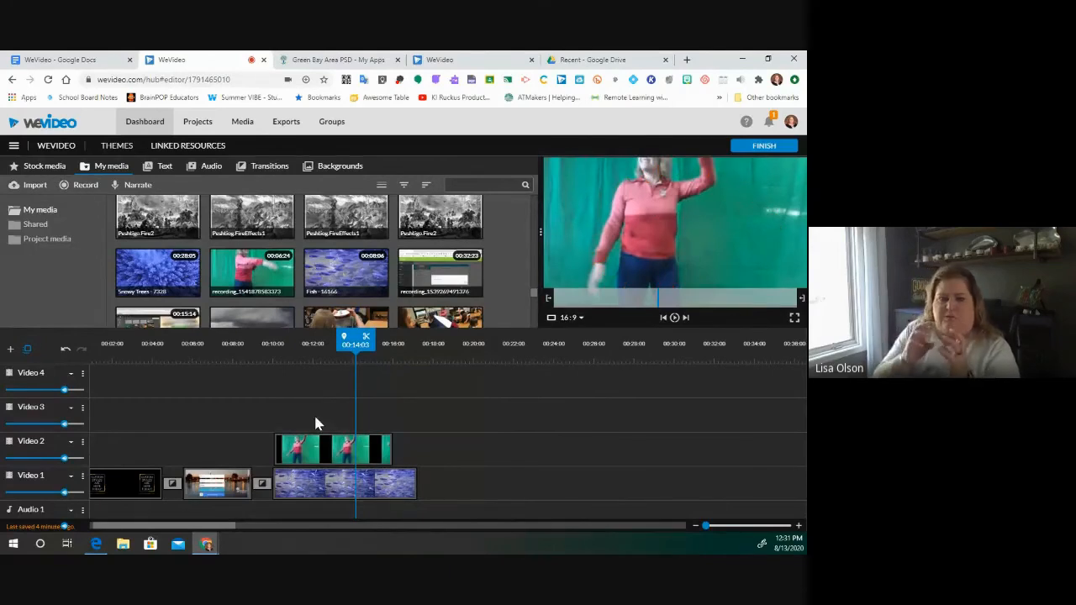
left_click(300, 457)
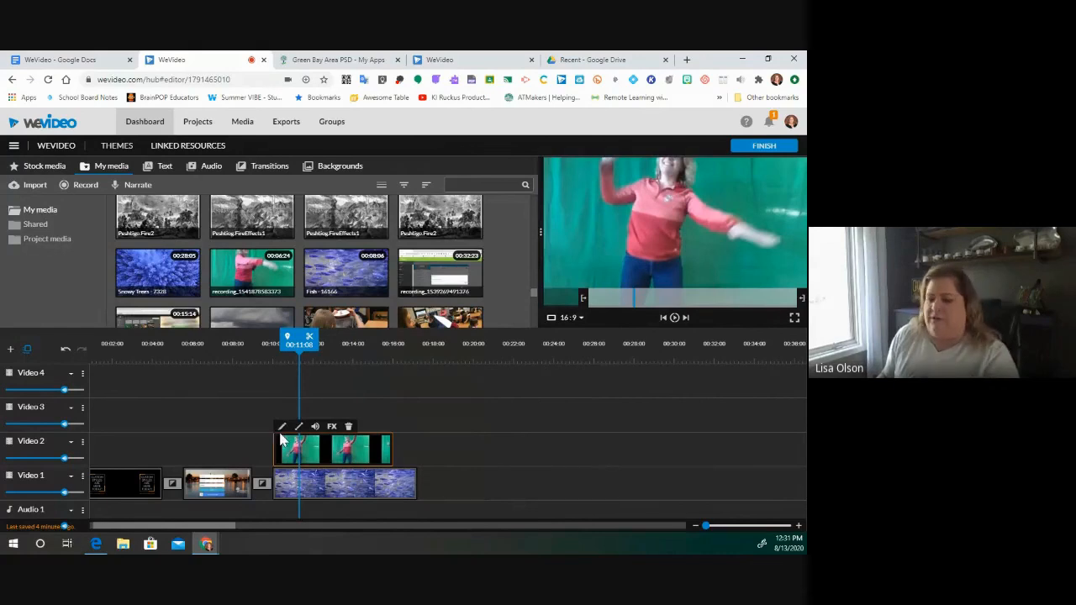
left_click(283, 429)
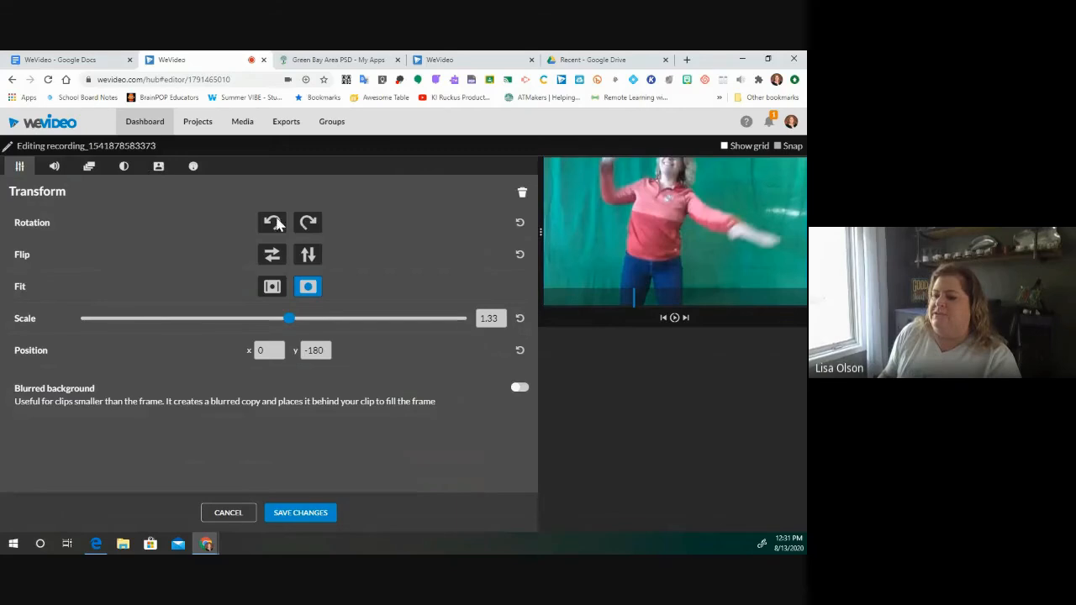
left_click(158, 168)
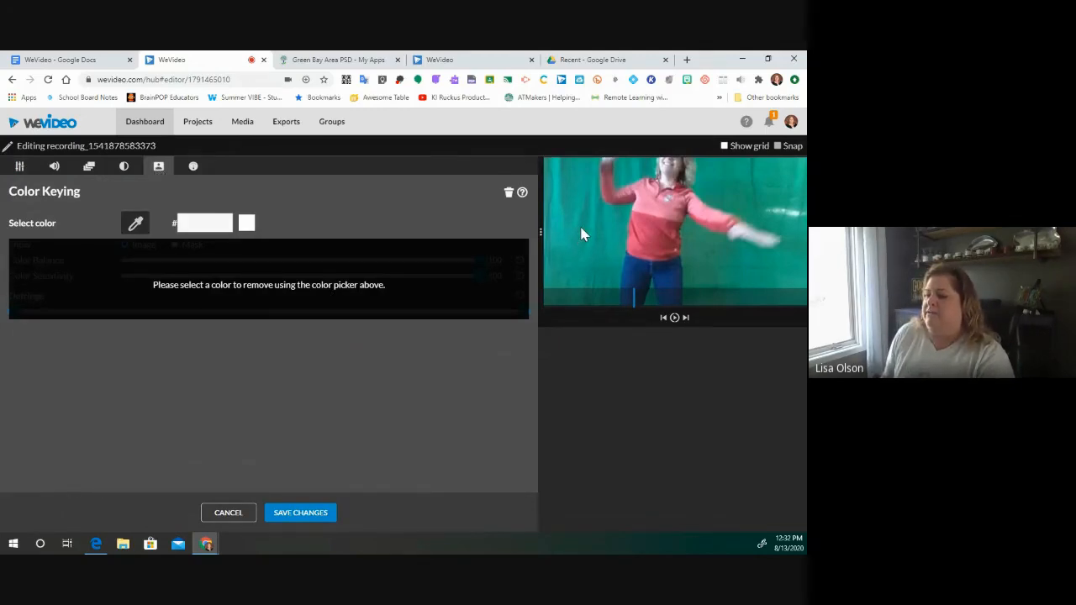
left_click(127, 225)
left_click(578, 231)
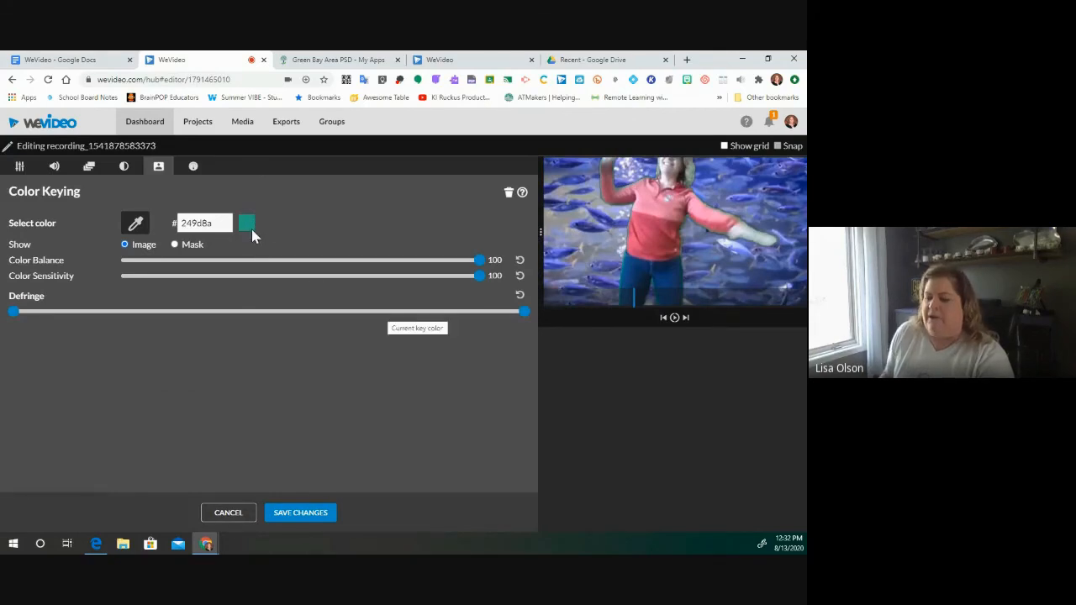
left_click(228, 514)
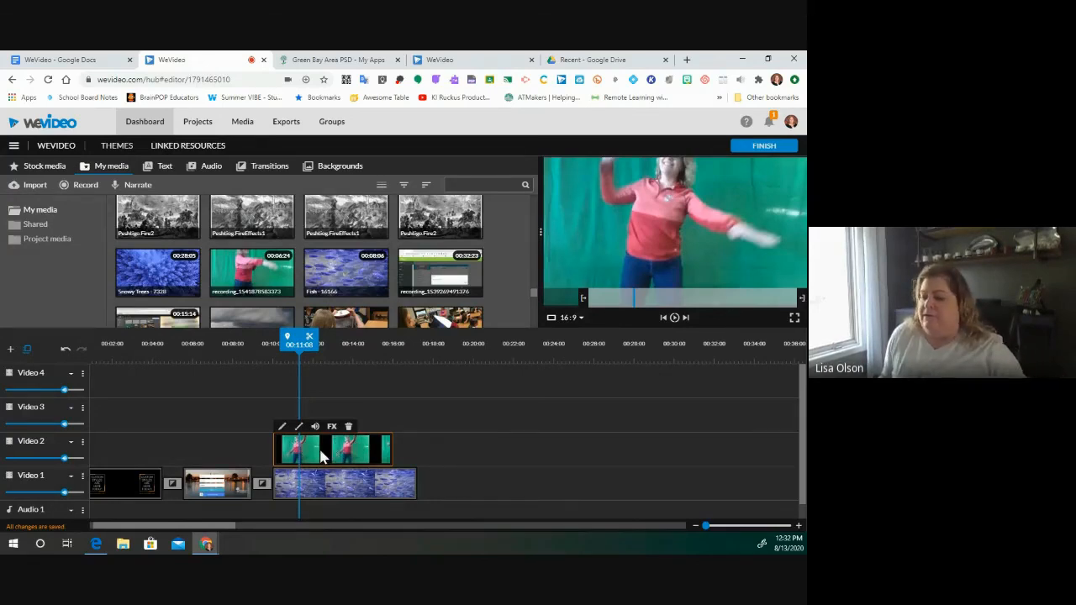
- Color-key out the dancer's green backdrop by sampling it with the eyedropper
left_click(283, 428)
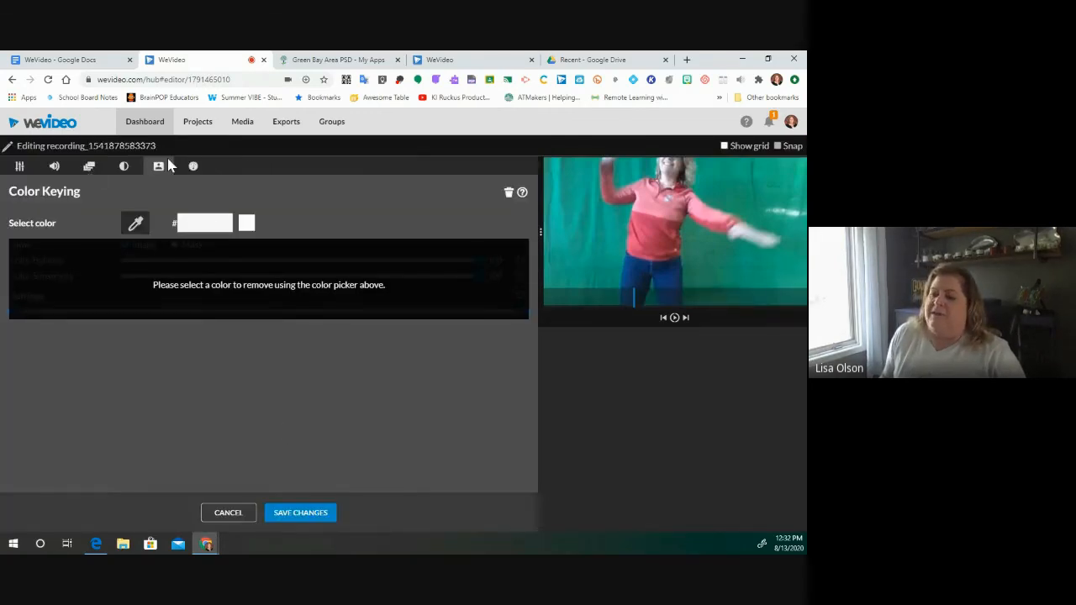
left_click(18, 168)
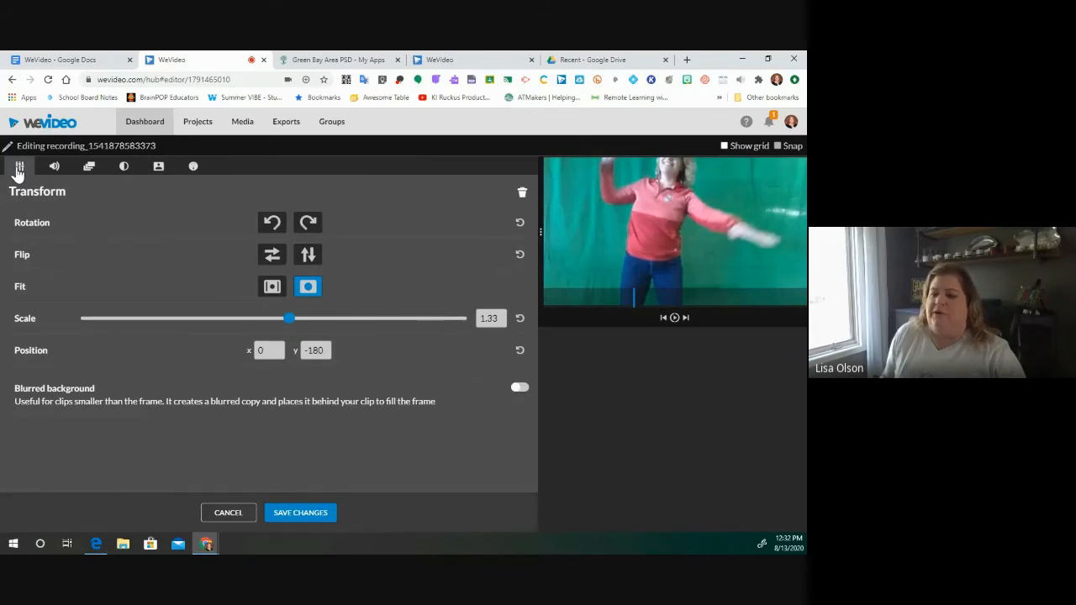
left_click(159, 170)
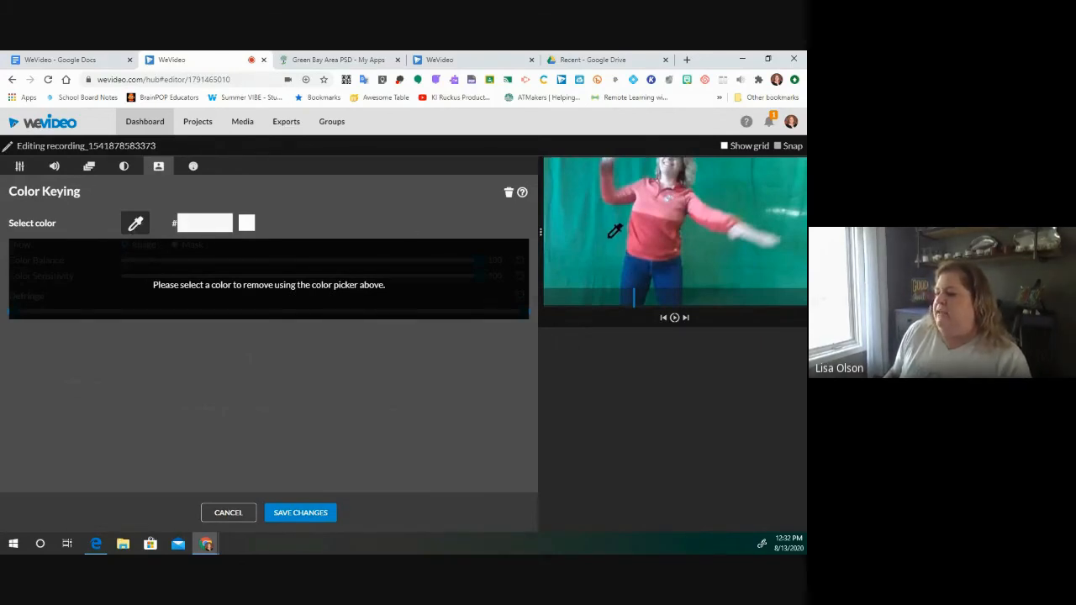
left_click(610, 235)
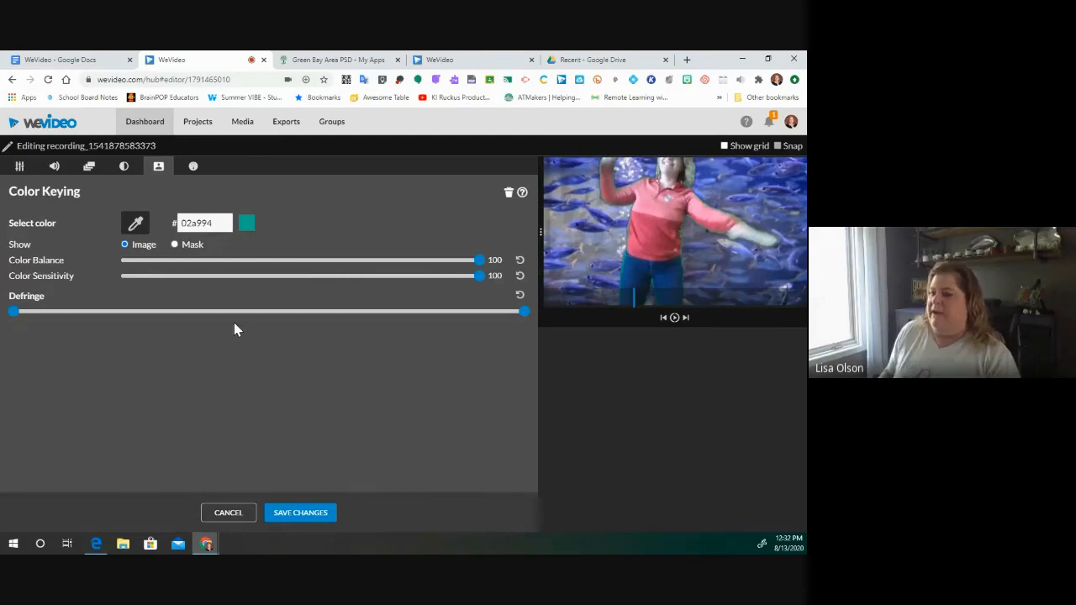
- Scale the dancing clip to 0.92, move it lower in frame, and save the changes
left_click(19, 167)
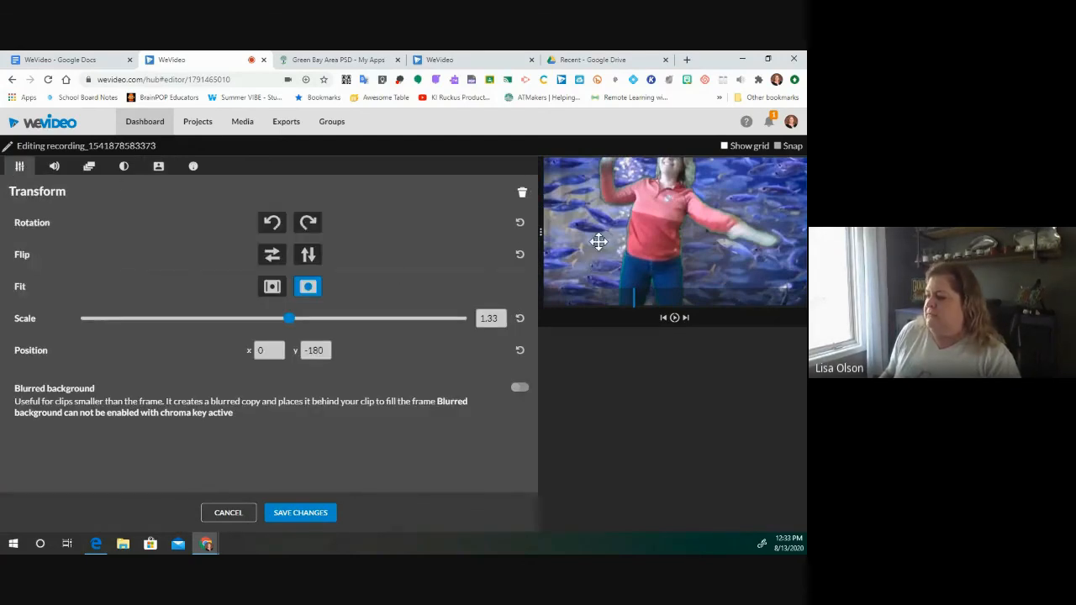
left_click_drag(290, 320, 259, 324)
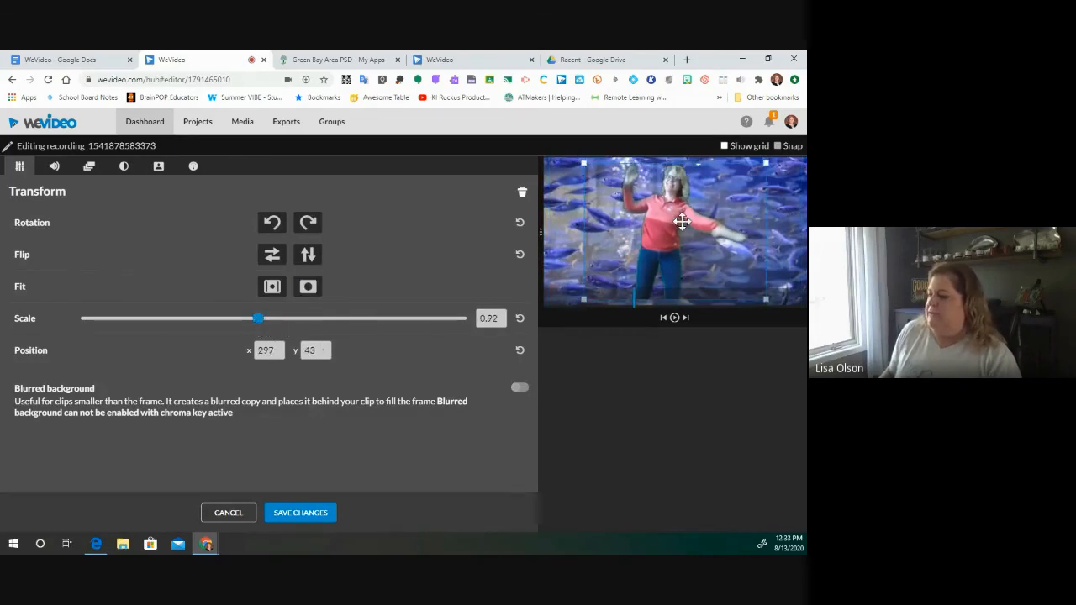
left_click_drag(682, 221, 658, 243)
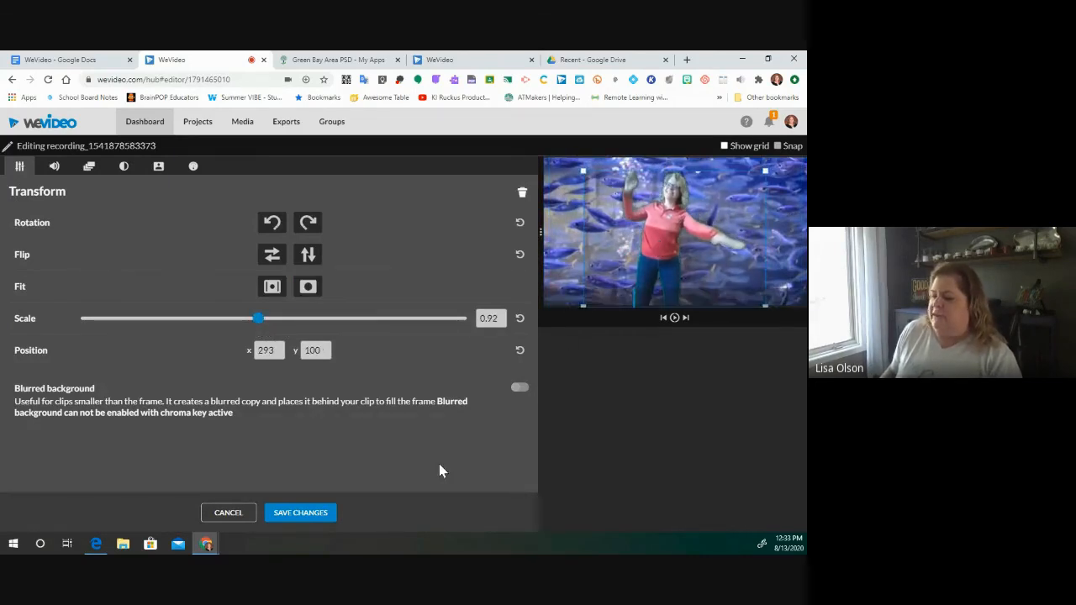
left_click(296, 514)
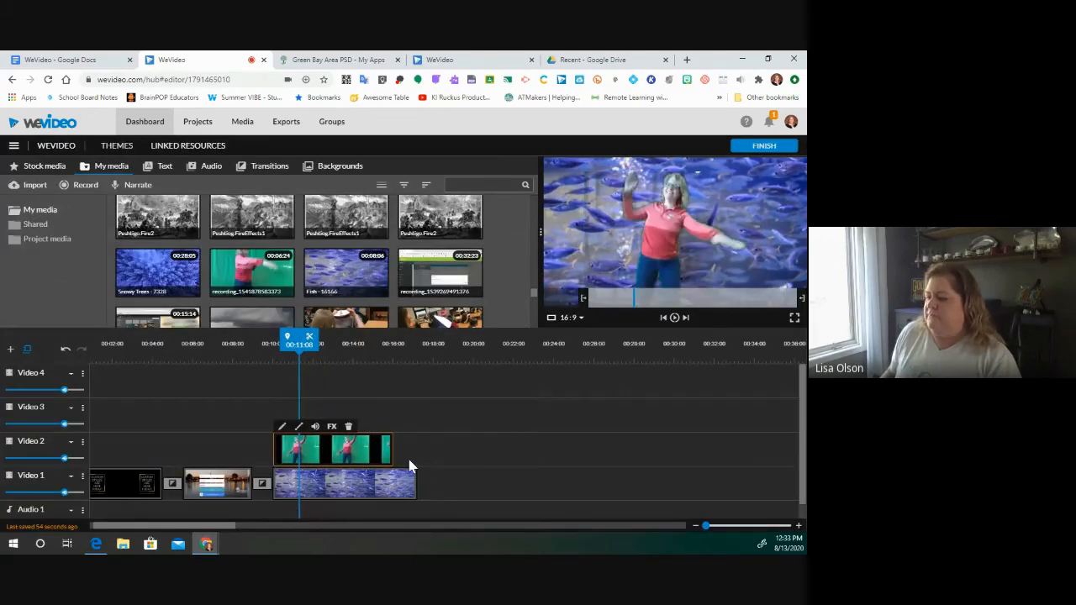
left_click_drag(316, 345, 398, 361)
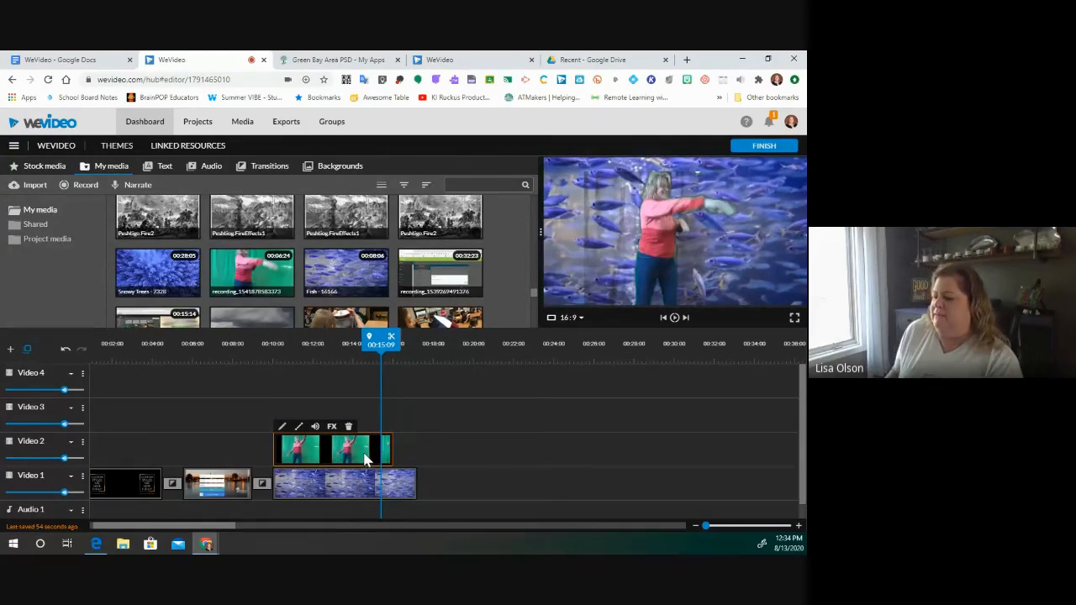
left_click(282, 426)
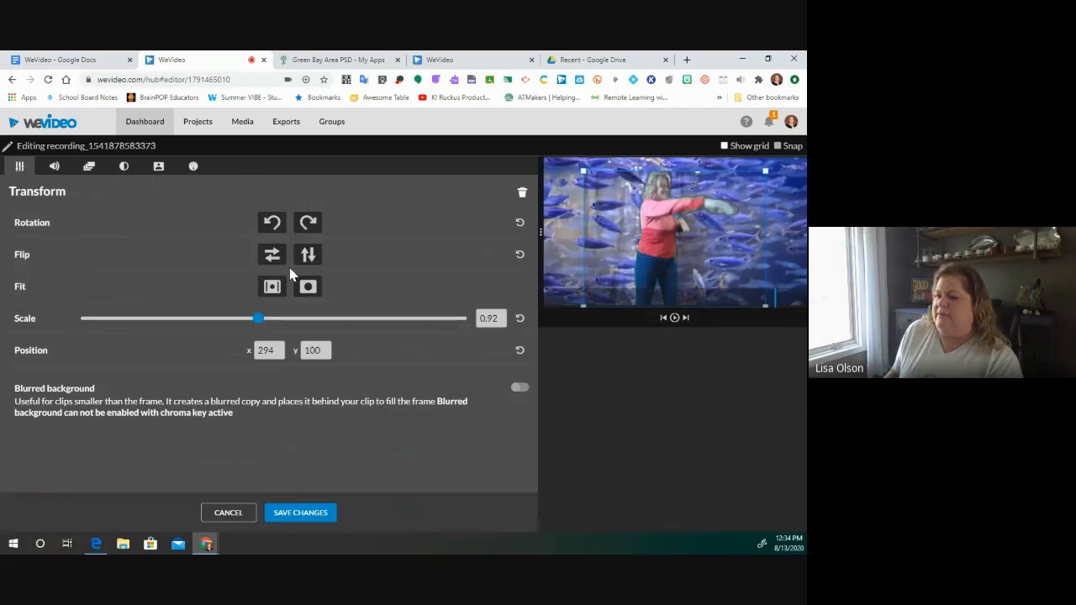
left_click(159, 167)
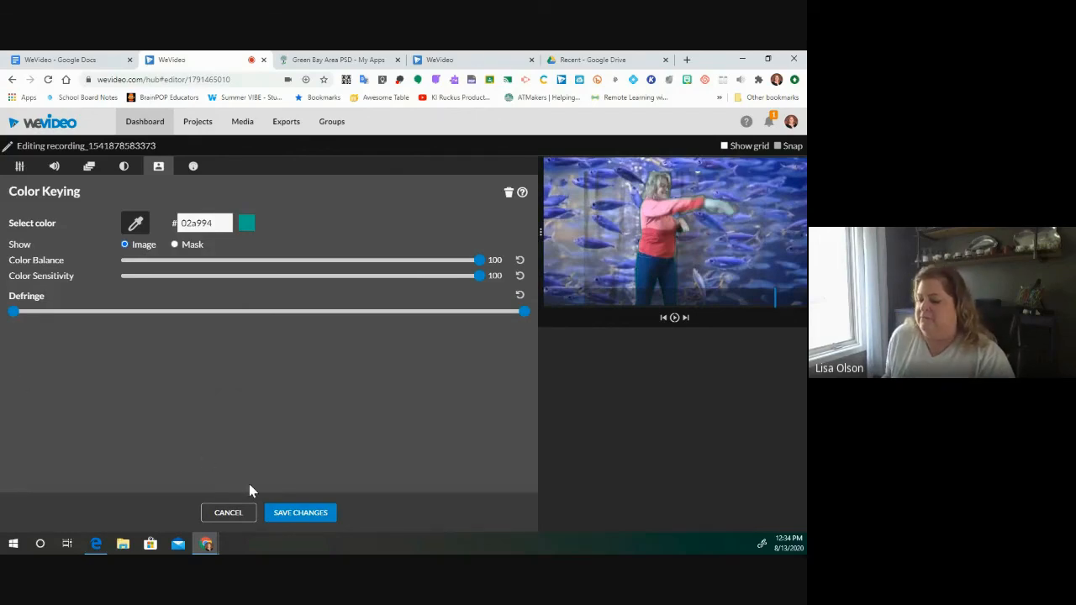
left_click(225, 509)
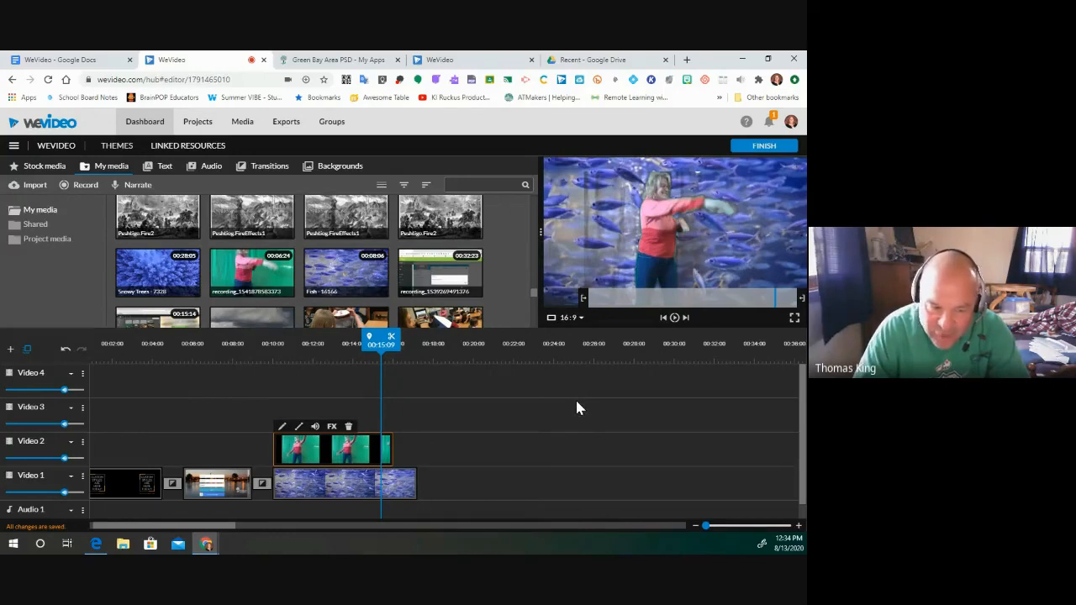
left_click(282, 427)
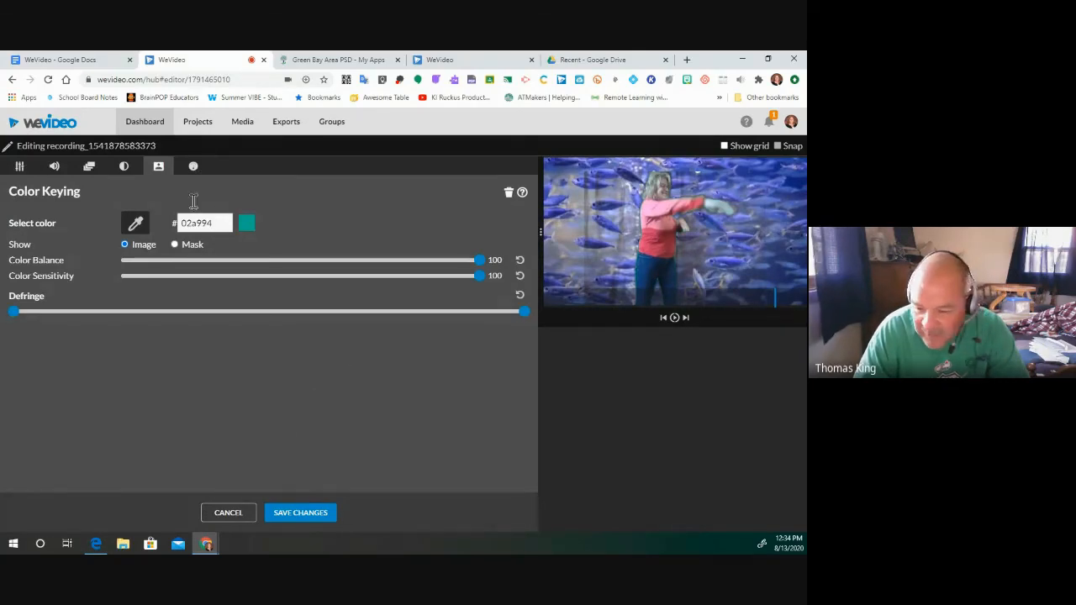
left_click(124, 168)
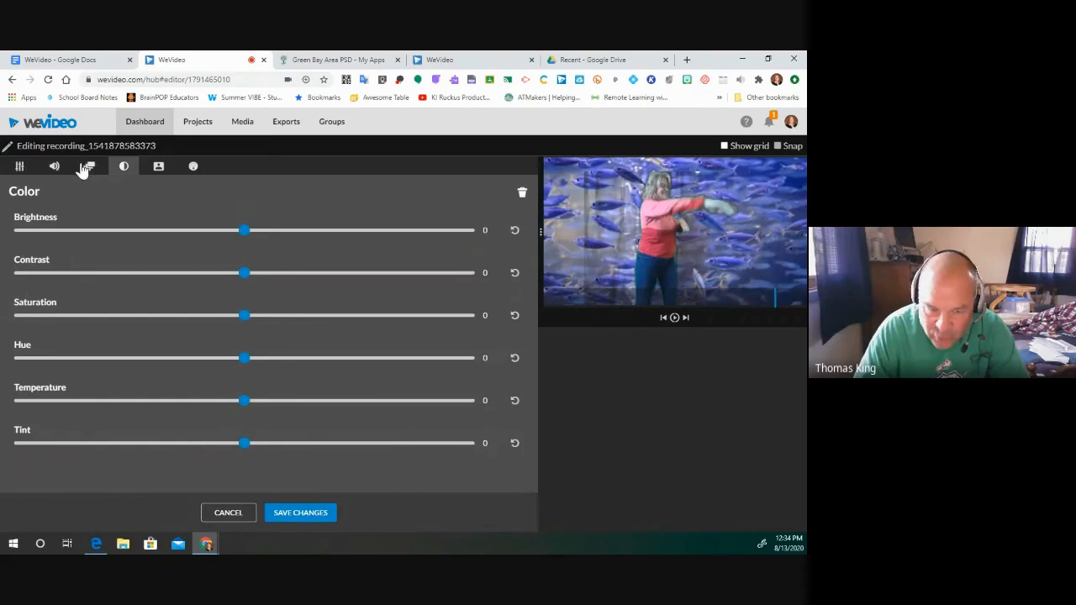
left_click(20, 167)
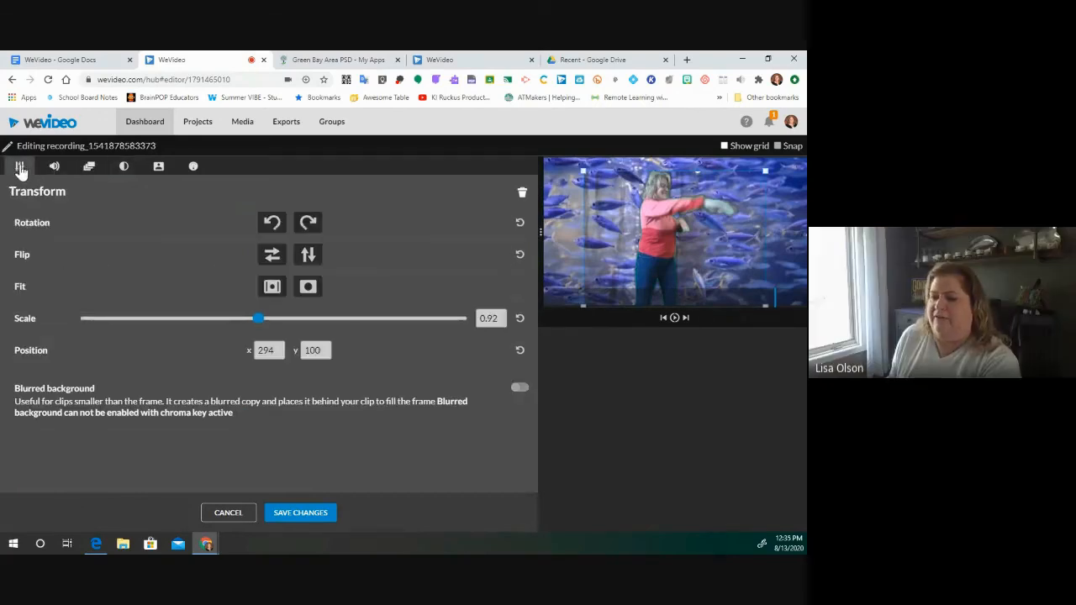
left_click(53, 167)
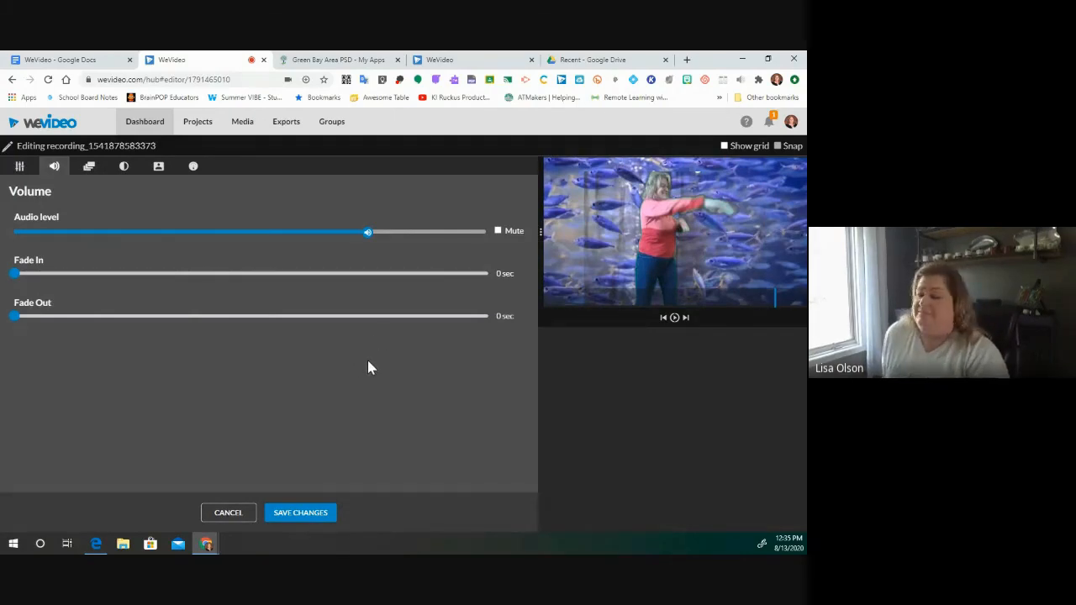
left_click(193, 168)
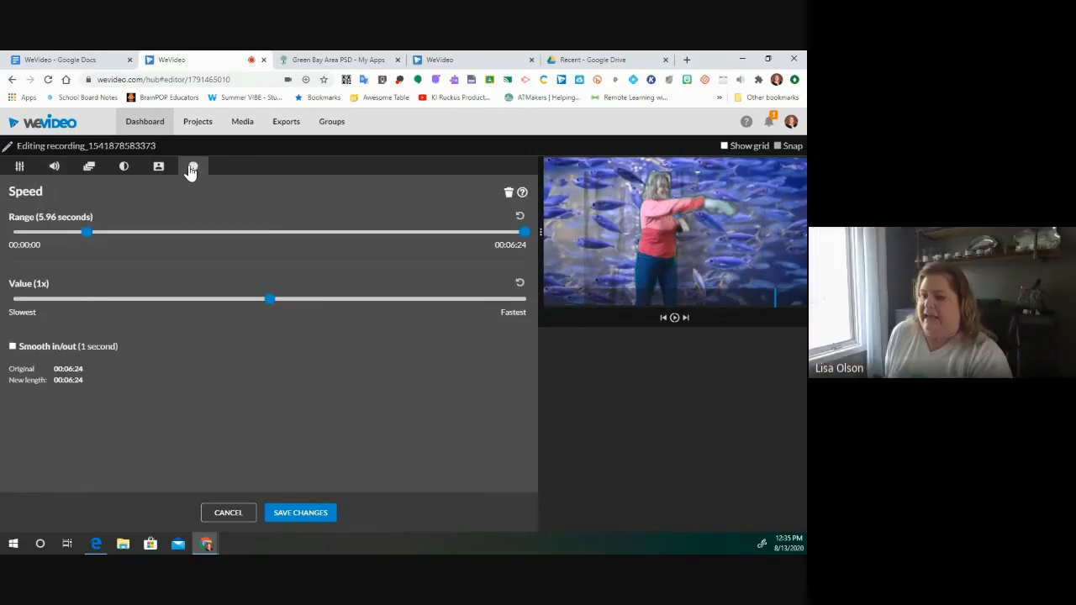
left_click(158, 168)
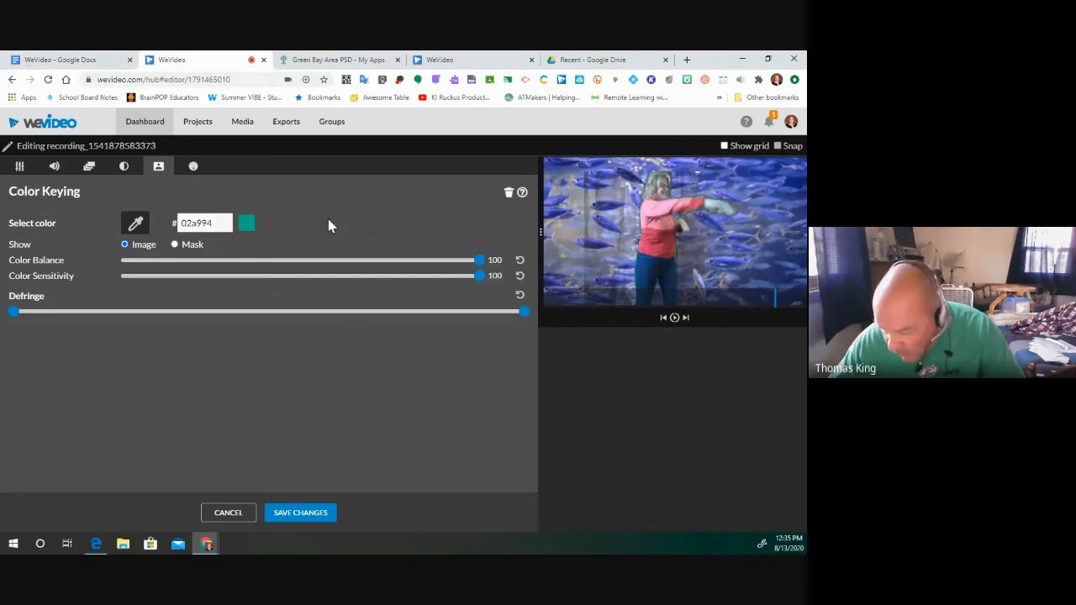
left_click(301, 512)
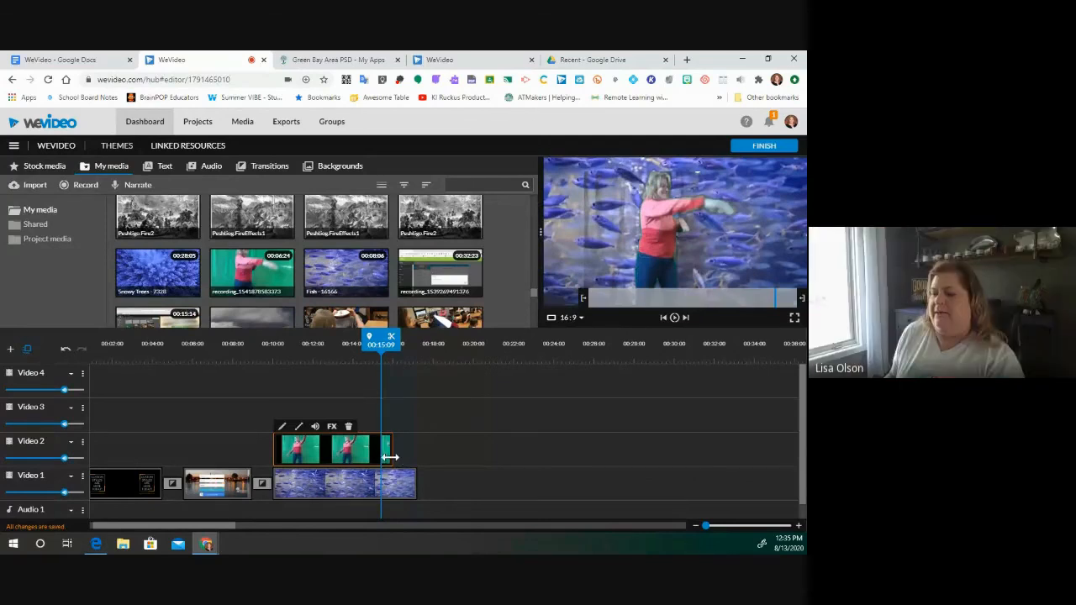
- Move the playhead past the dancing clip, open the Record from dialog, then view the WeVideo guide
left_click_drag(374, 349, 258, 319)
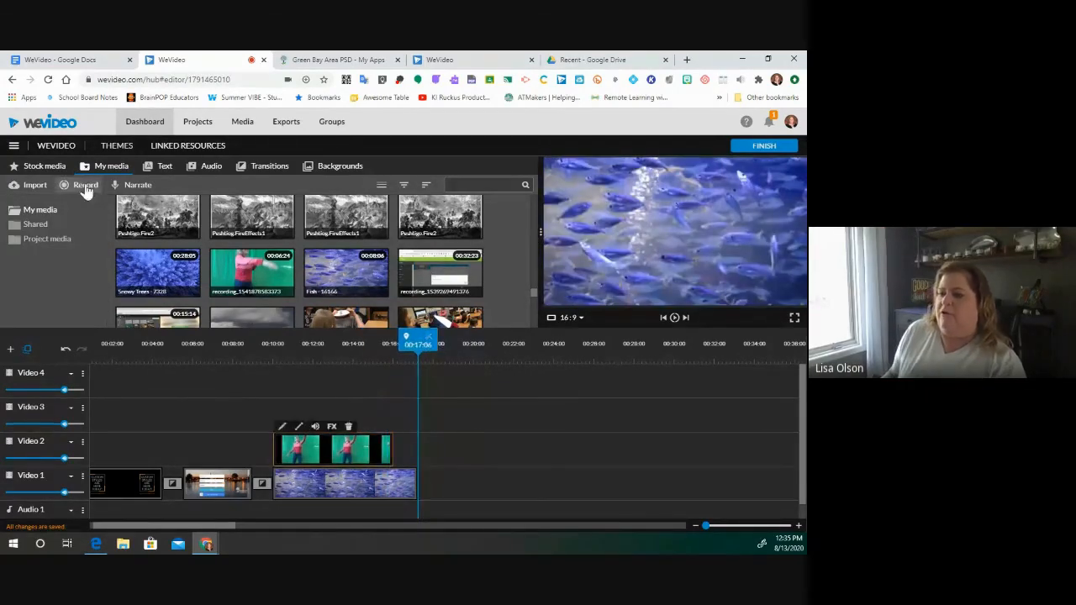
left_click(83, 185)
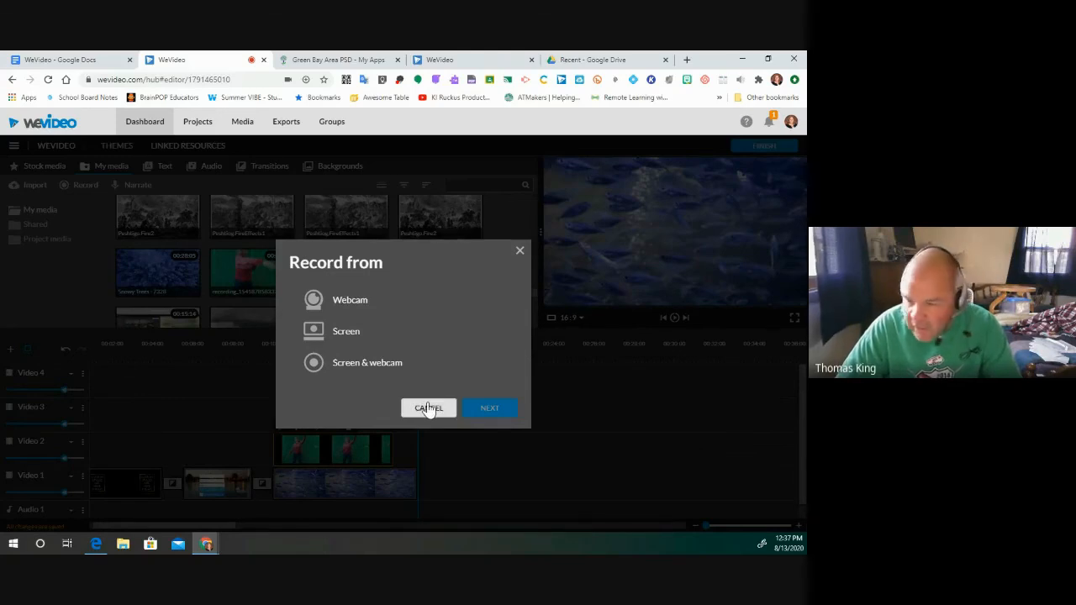
left_click(83, 61)
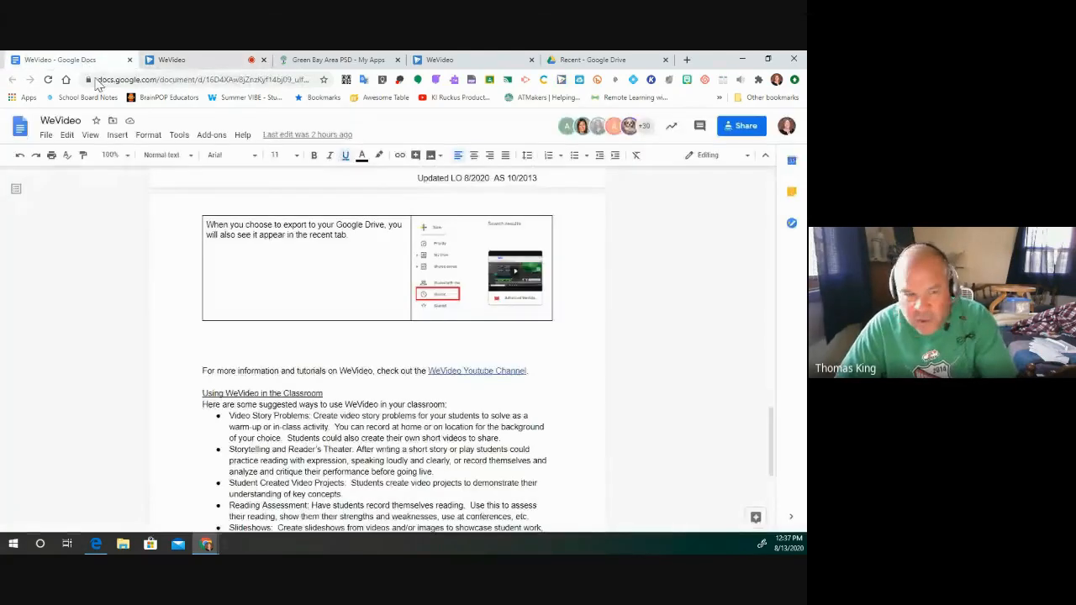
- Scroll through the WeVideo guide document, then return to the WeVideo editor tab
scroll(412, 390, "up", 10)
scroll(429, 406, "up", 12)
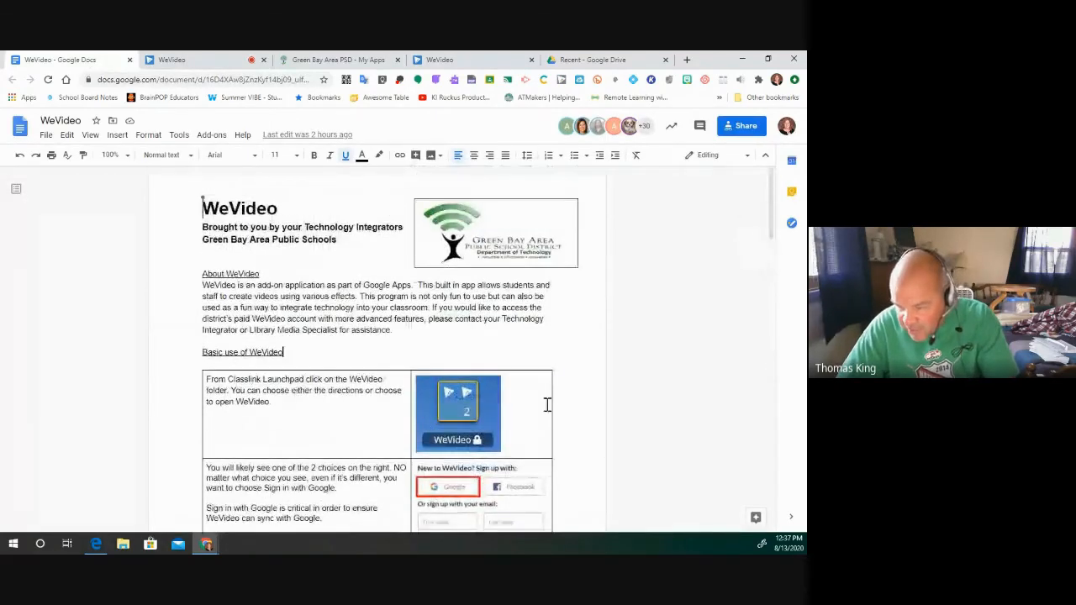
scroll(643, 406, "down", 1)
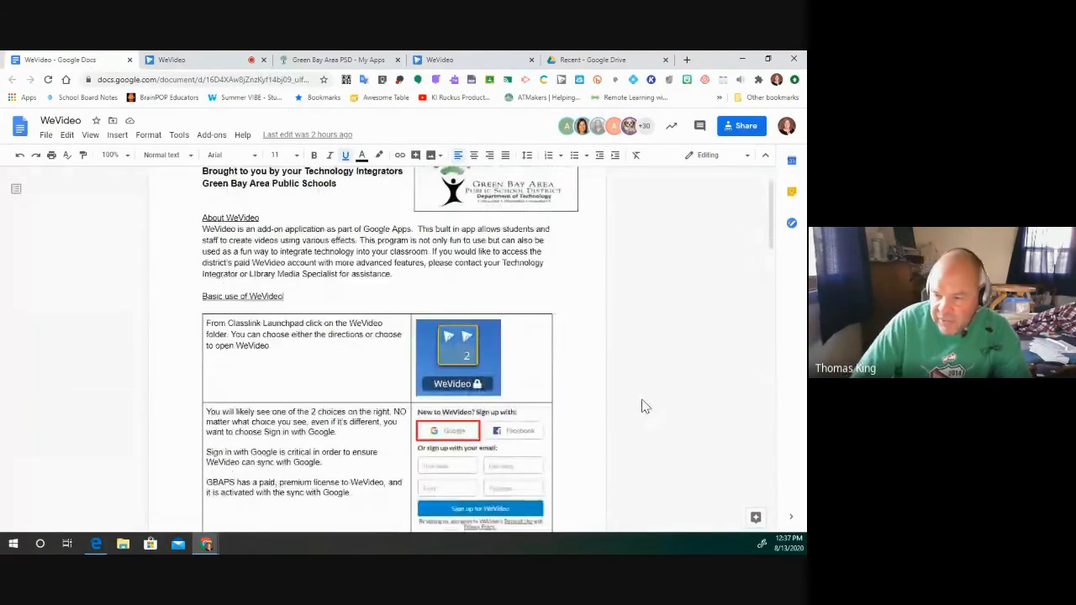
scroll(643, 407, "down", 1)
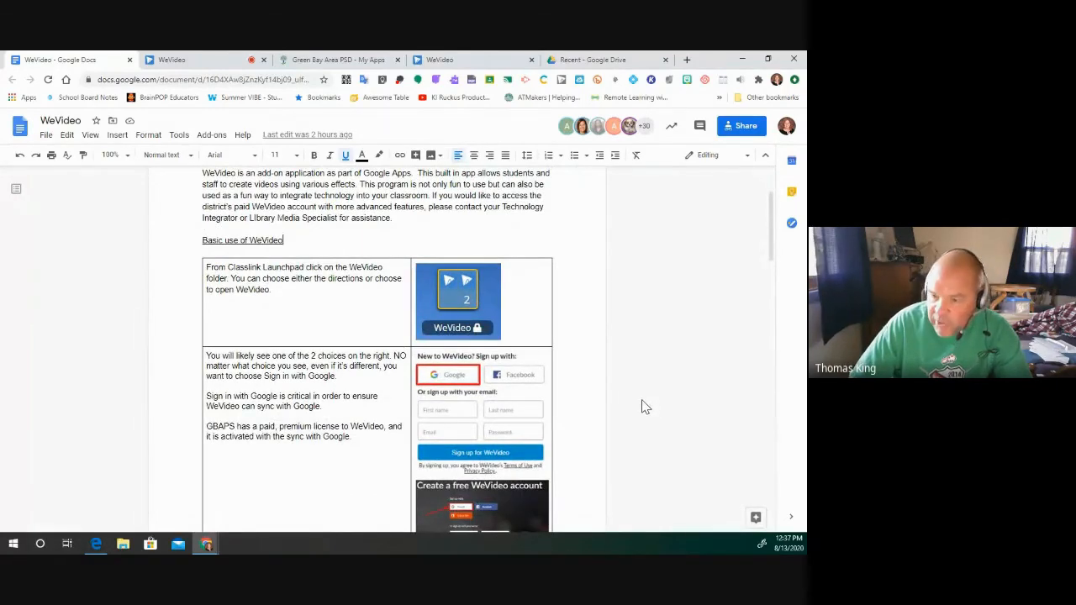
scroll(643, 407, "up", 1)
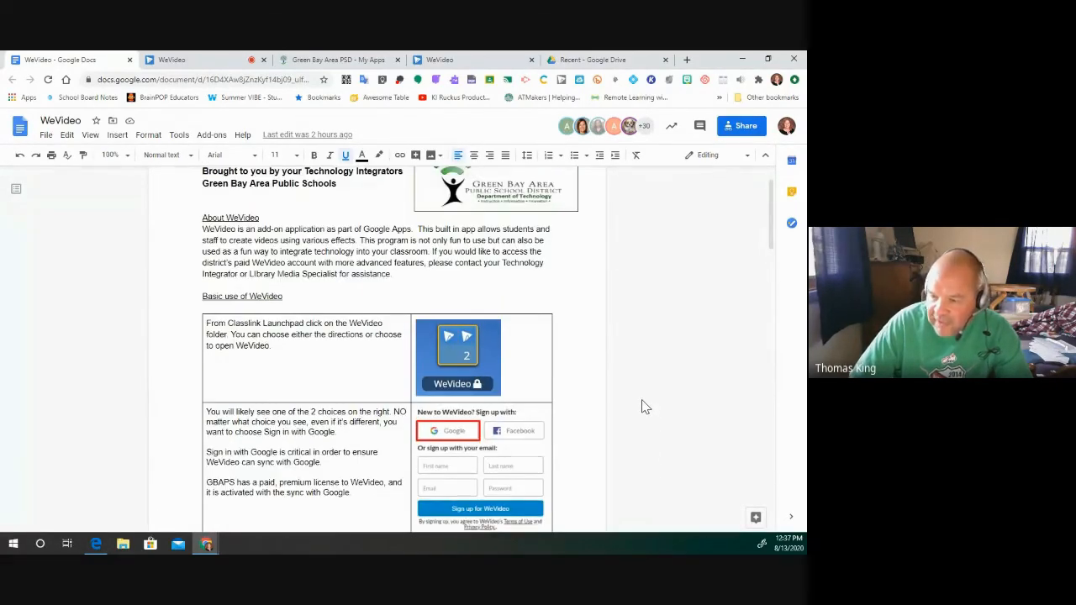
left_click(458, 63)
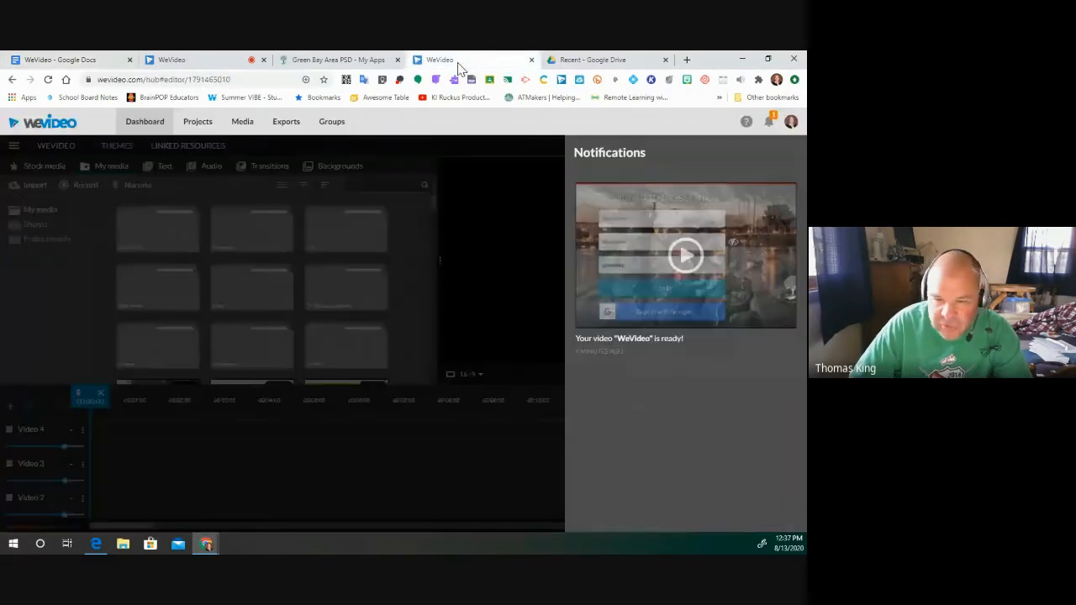
- Close the extra WeVideo editor tab and browse the ClassLink My Apps page
left_click(531, 61)
left_click(320, 64)
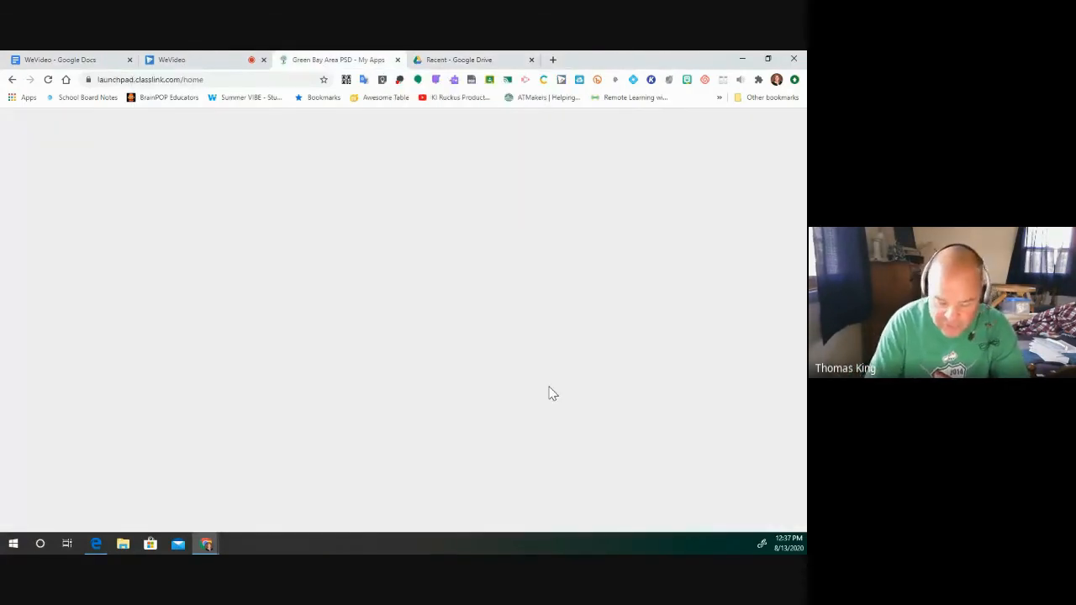
scroll(521, 396, "down", 4)
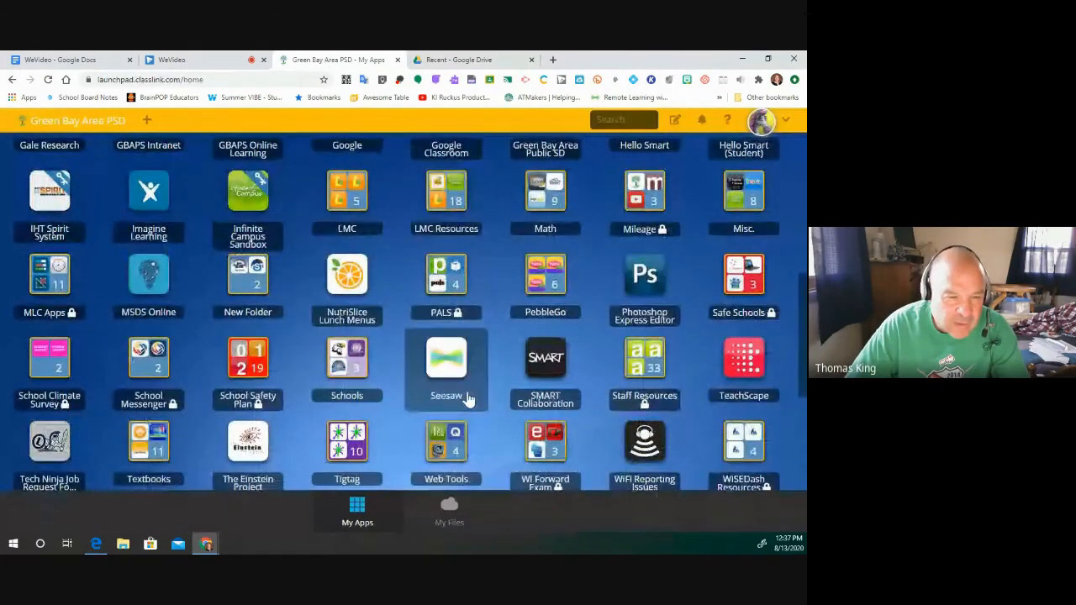
scroll(475, 400, "down", 3)
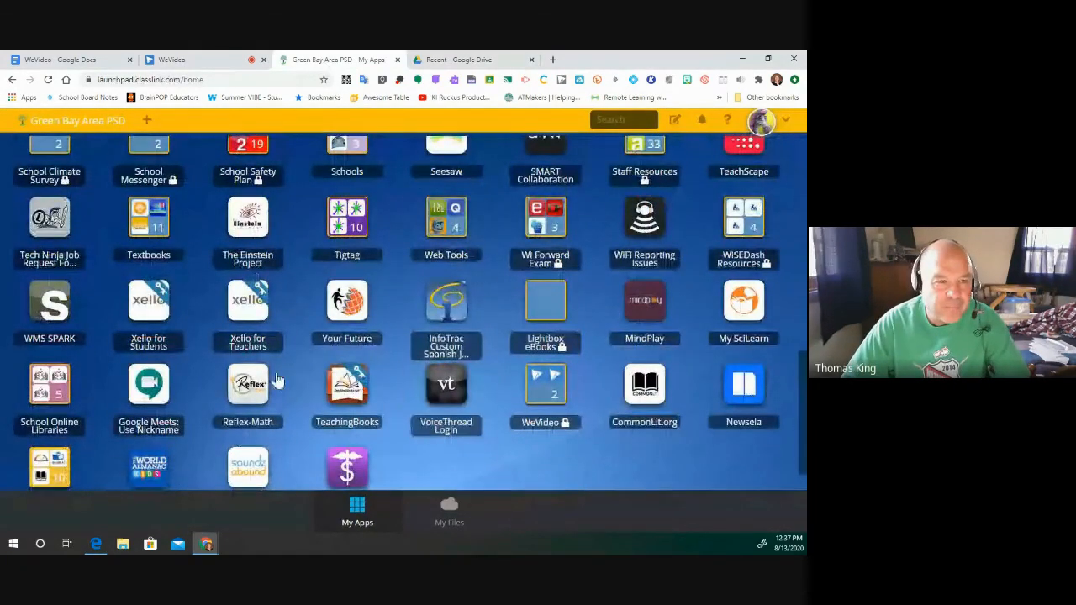
scroll(617, 392, "up", 1)
scroll(618, 392, "up", 1)
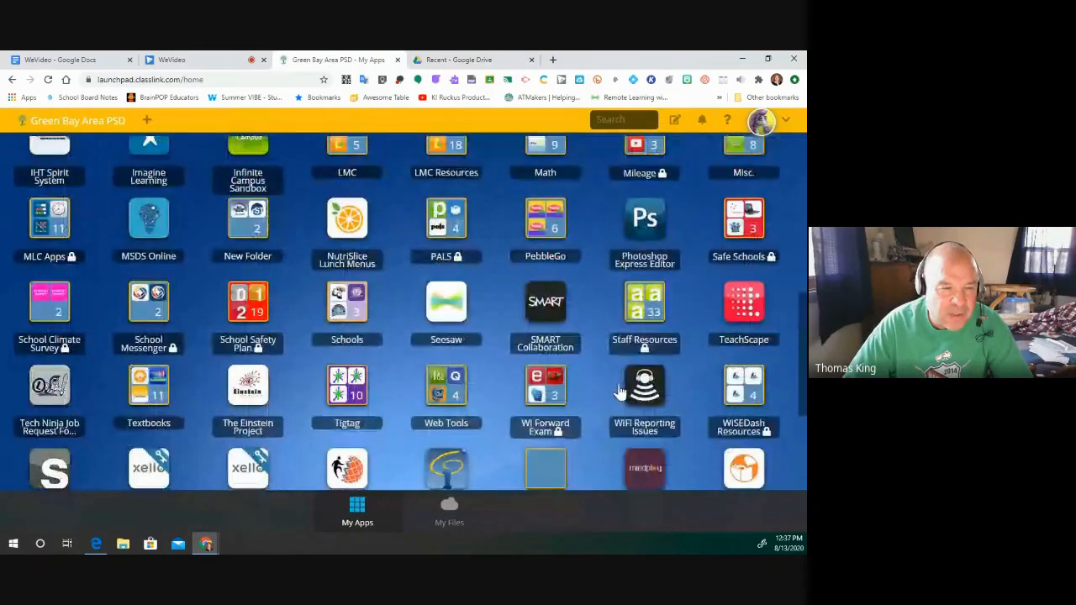
scroll(617, 391, "down", 3)
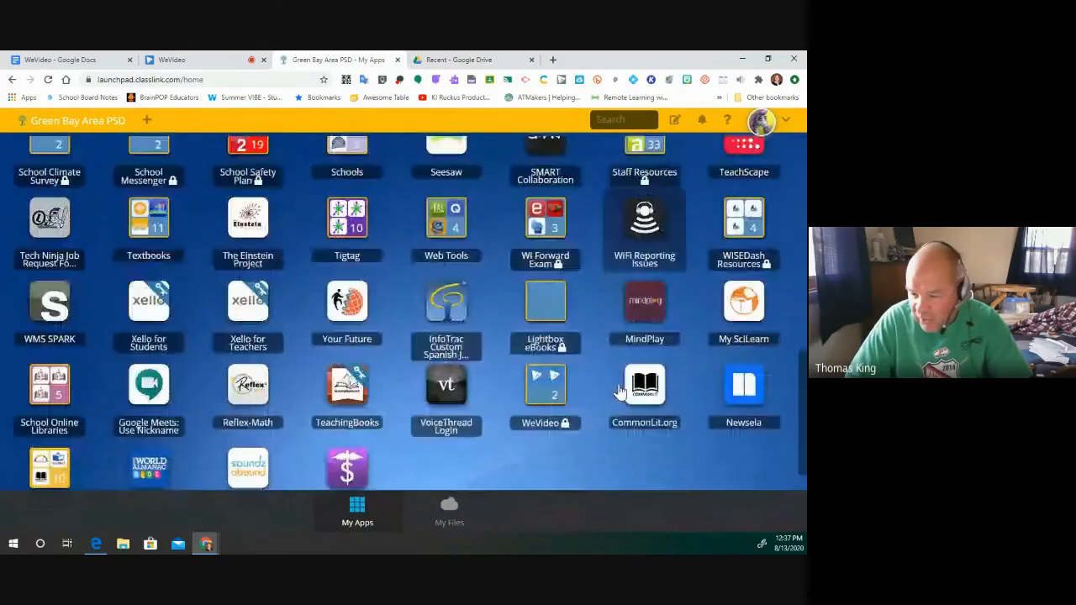
scroll(617, 391, "up", 3)
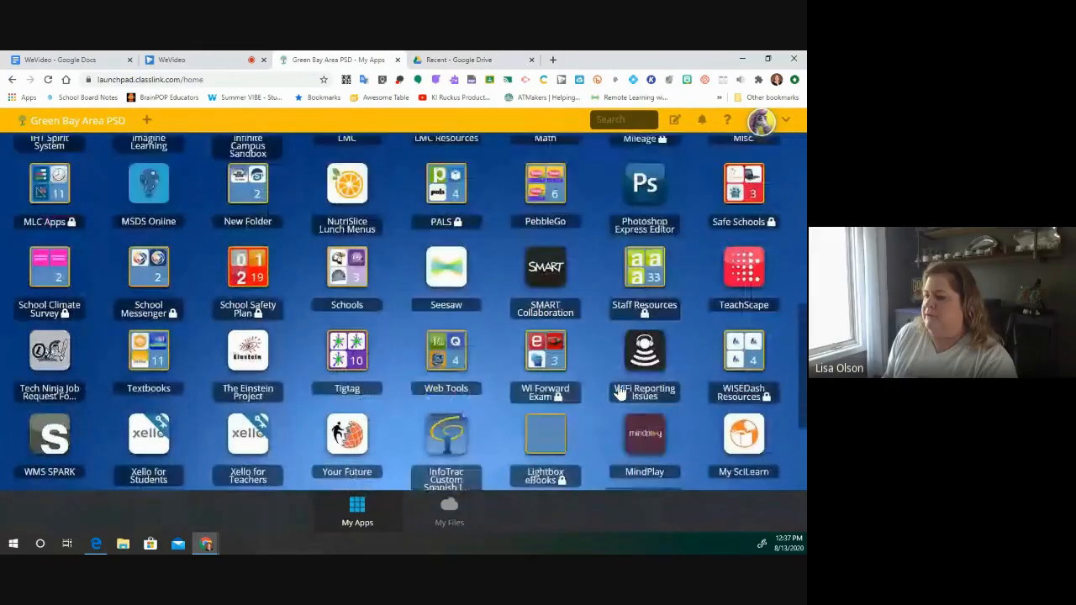
scroll(617, 392, "up", 1)
scroll(614, 385, "up", 1)
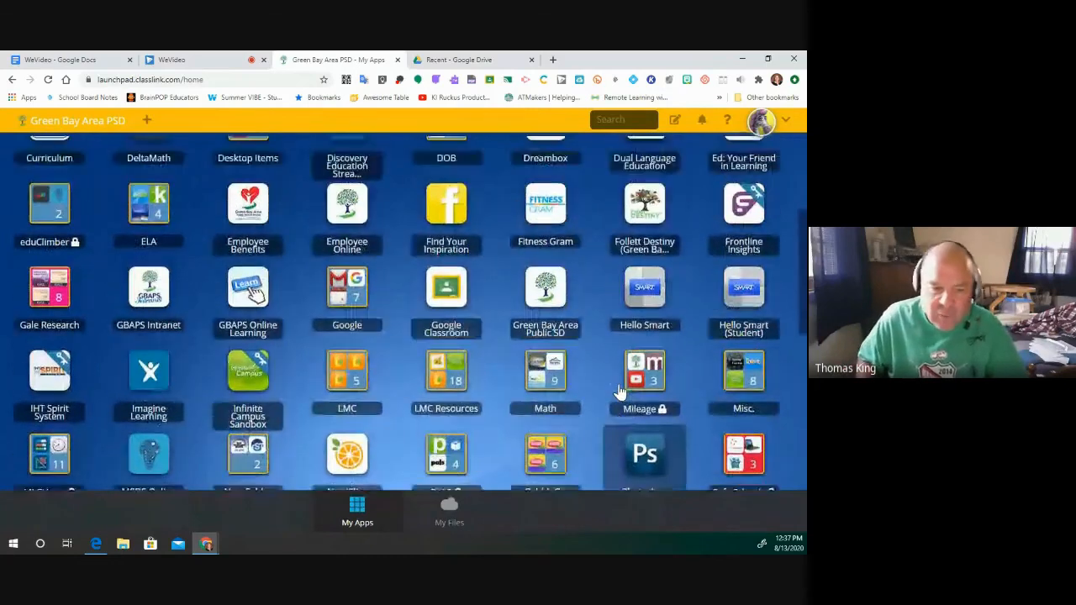
scroll(611, 382, "up", 1)
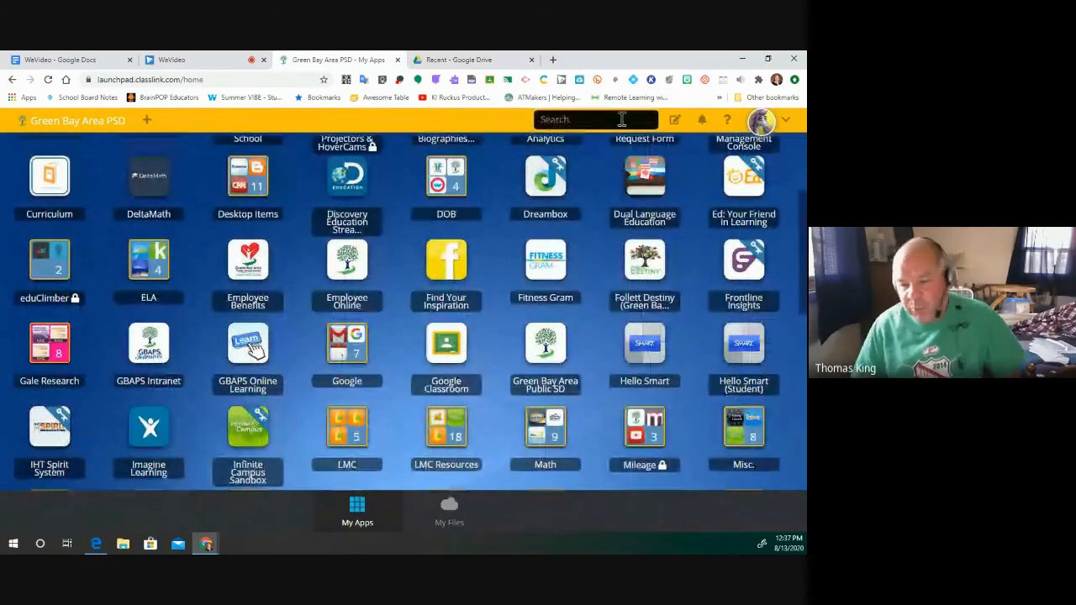
- Search apps for 'wev', open the WeVideo folder, and choose WeVideo Instructions
left_click(622, 120)
type("wev")
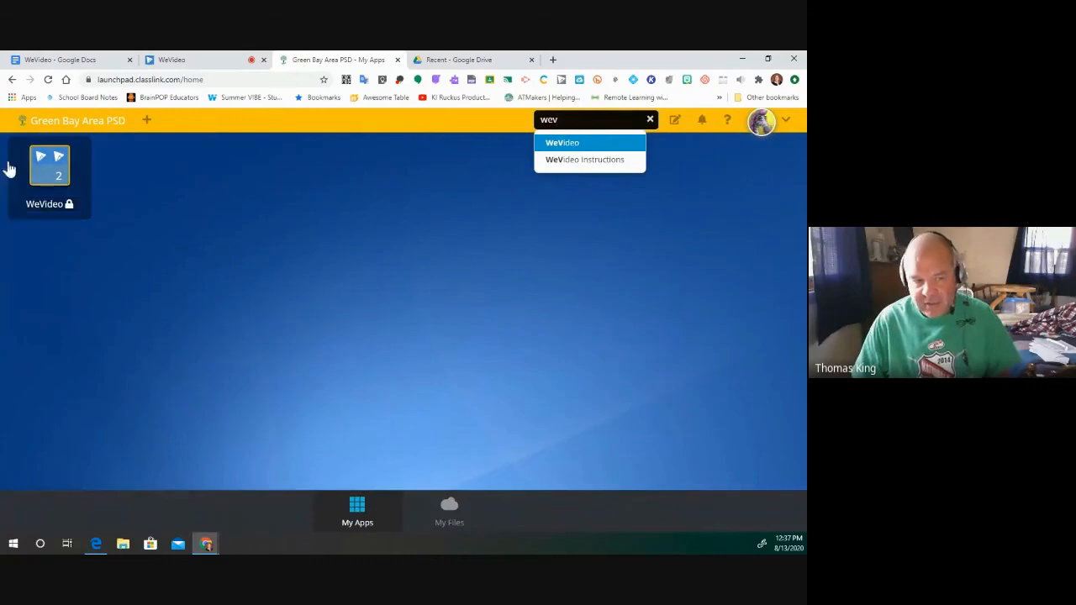
left_click(61, 171)
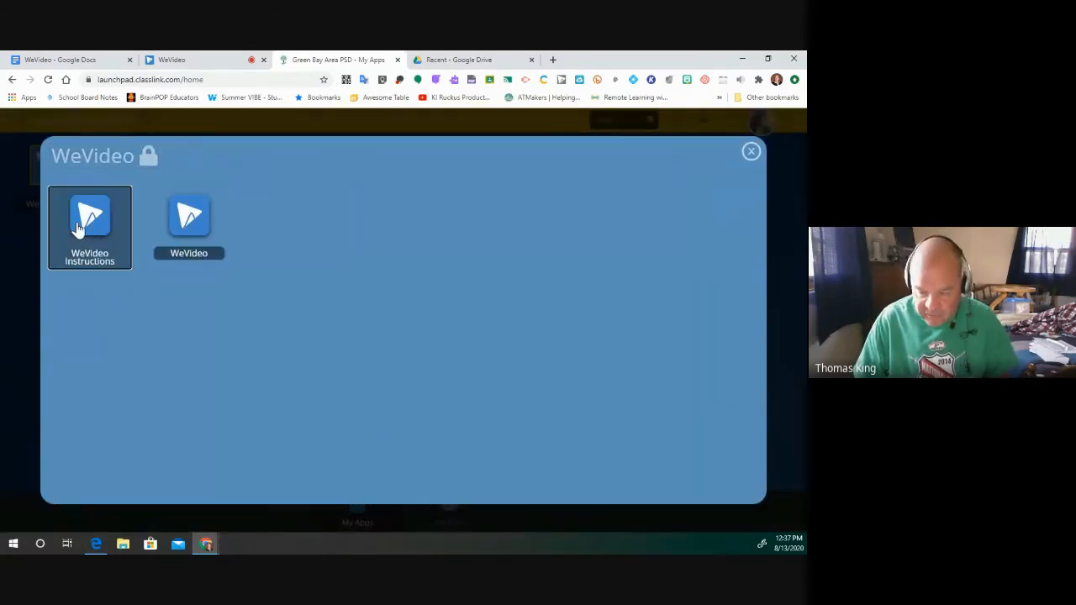
left_click(88, 220)
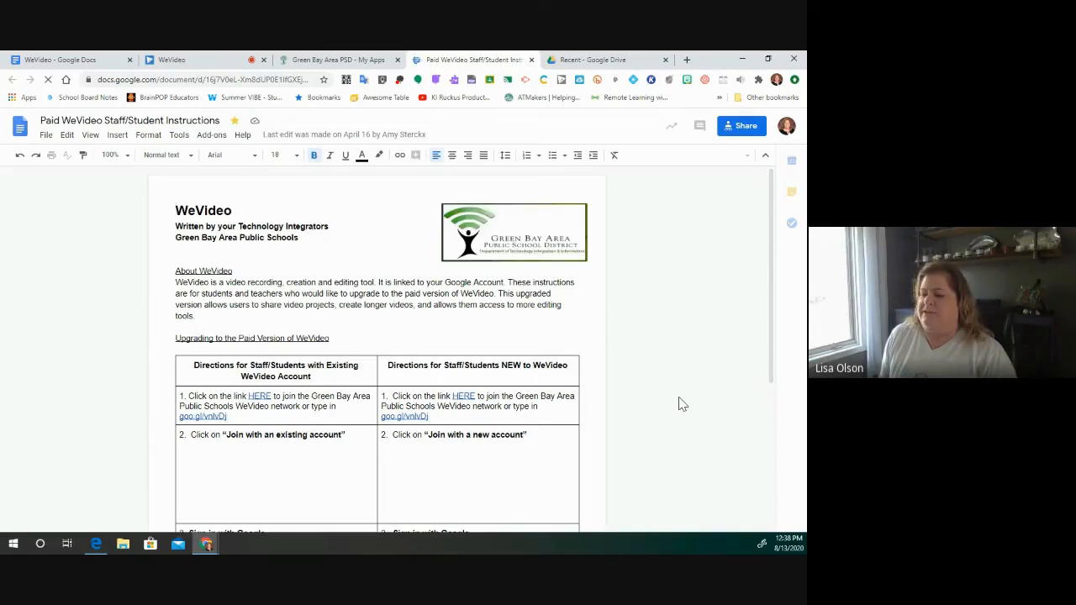
- Scroll through the Paid WeVideo Staff/Student Instructions document
scroll(681, 403, "down", 1)
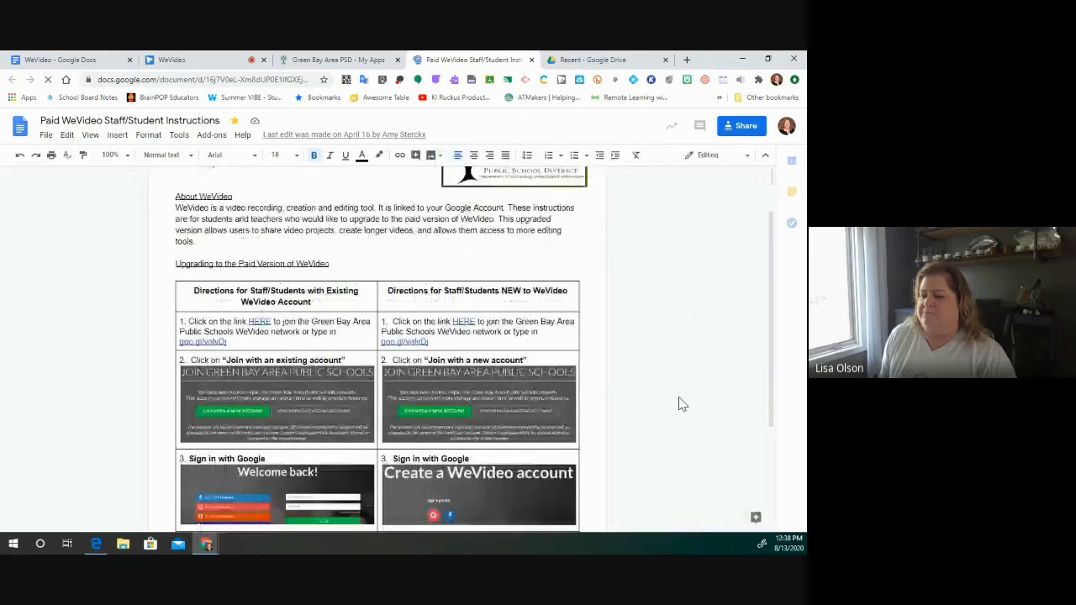
scroll(681, 404, "down", 2)
scroll(681, 404, "down", 2)
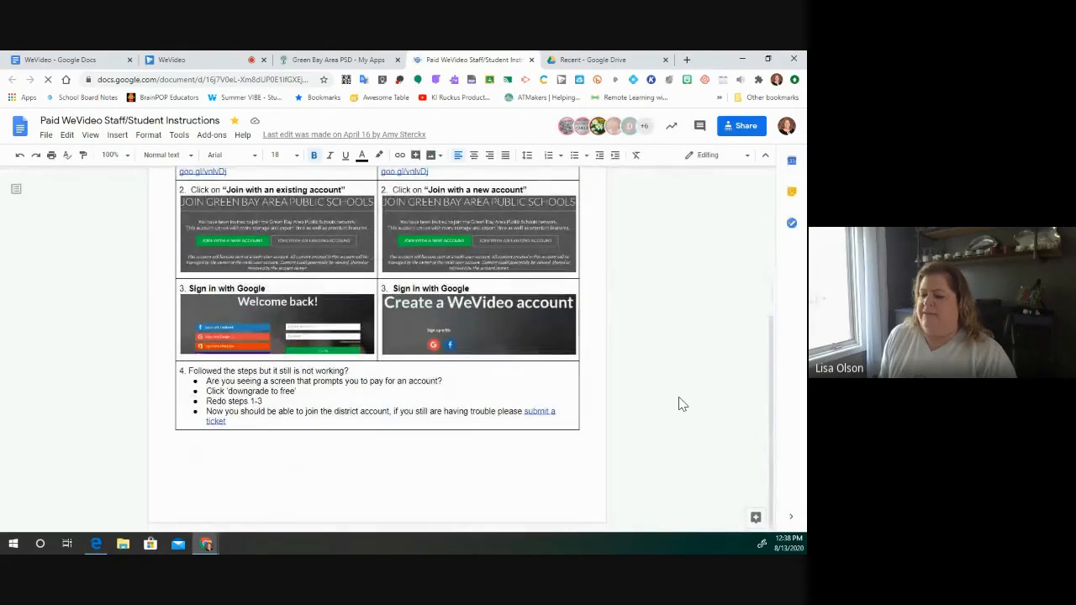
scroll(680, 403, "up", 3)
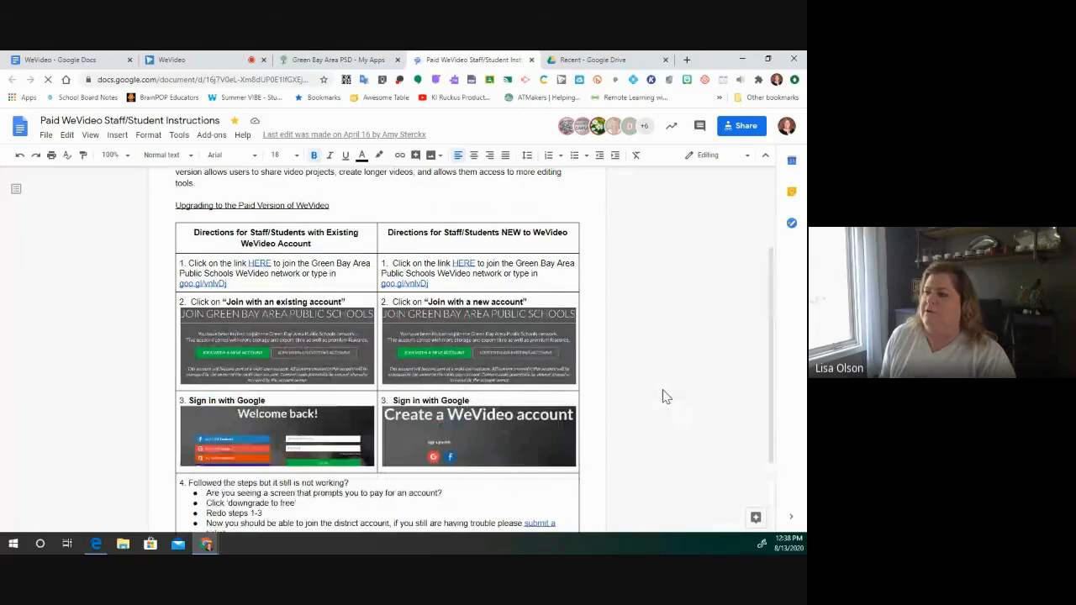
- Return to the WeVideo guide document and scroll back to its top
left_click(49, 61)
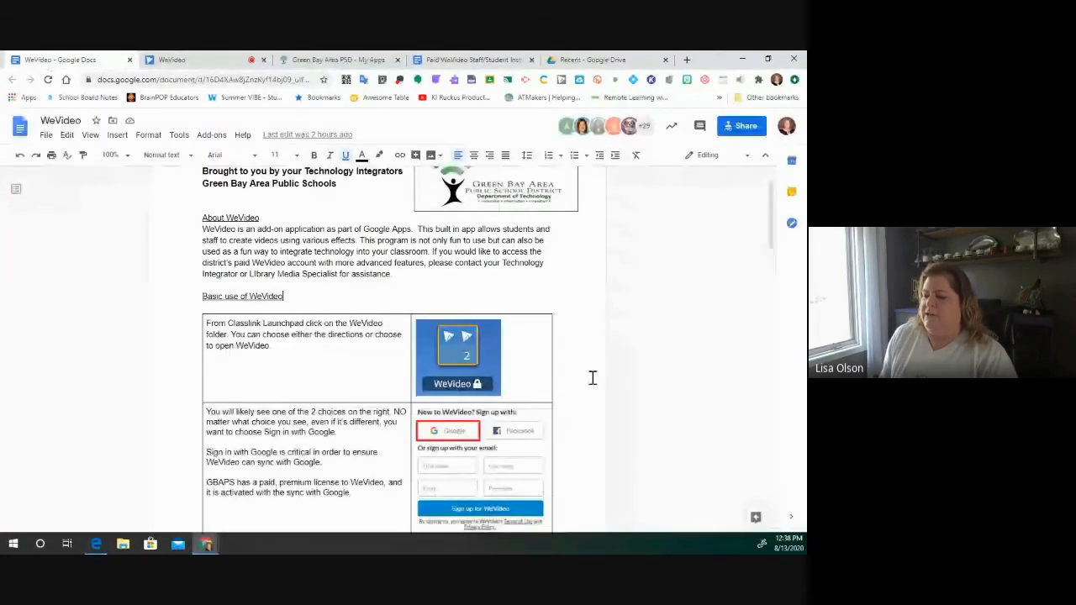
scroll(591, 376, "down", 3)
scroll(592, 376, "up", 5)
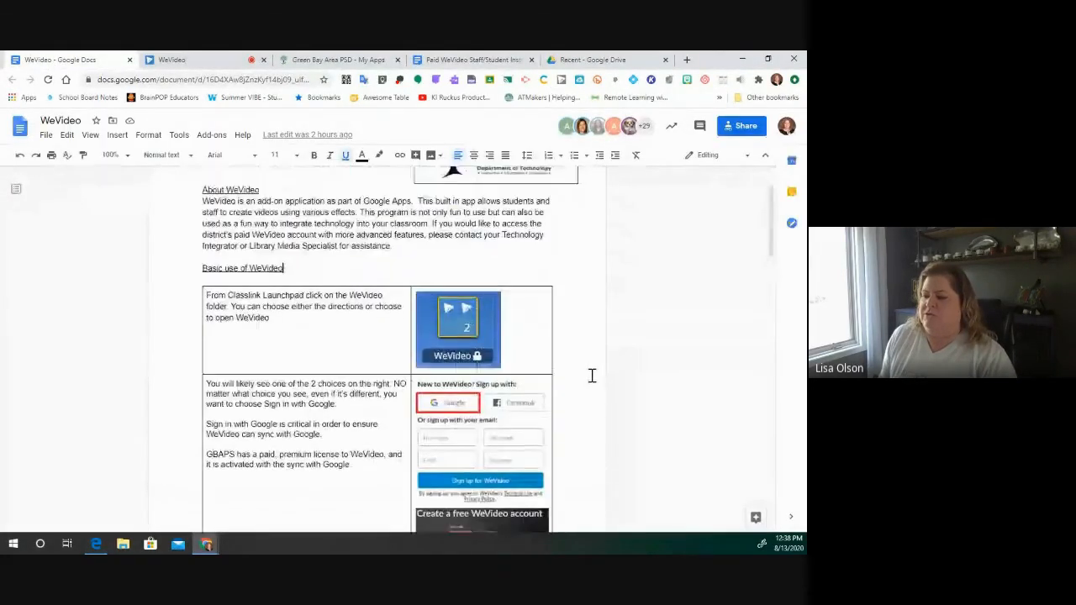
scroll(592, 375, "down", 10)
scroll(592, 375, "up", 2)
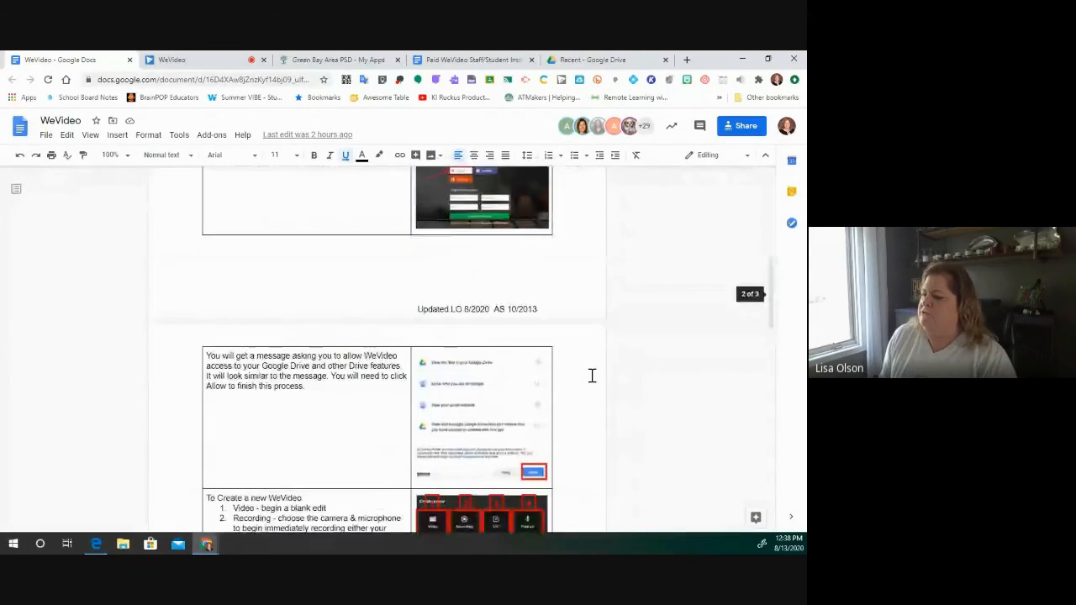
scroll(591, 375, "down", 4)
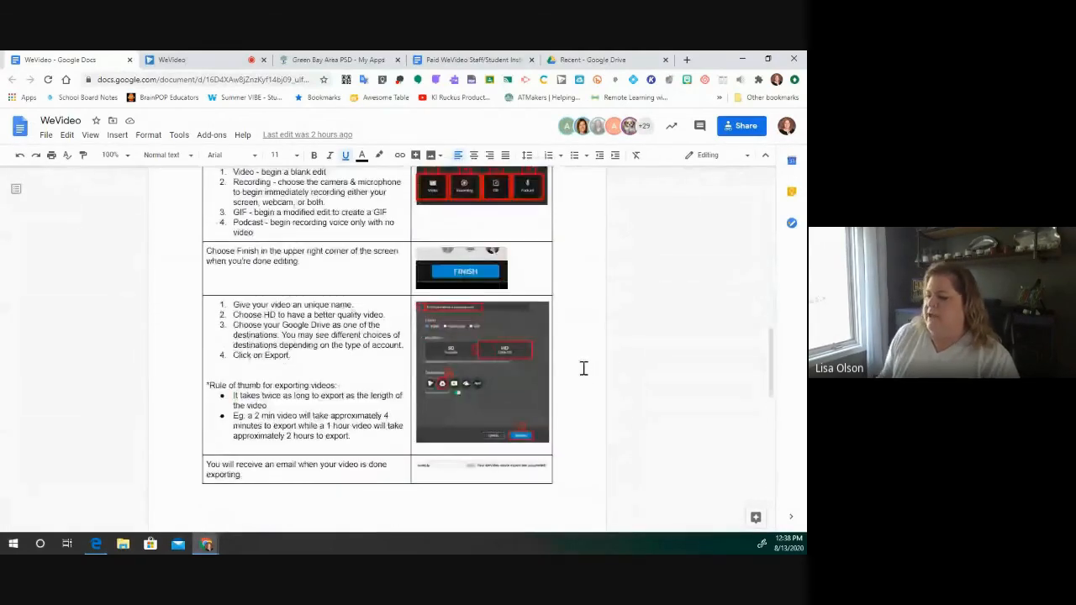
scroll(585, 370, "down", 3)
scroll(586, 369, "up", 10)
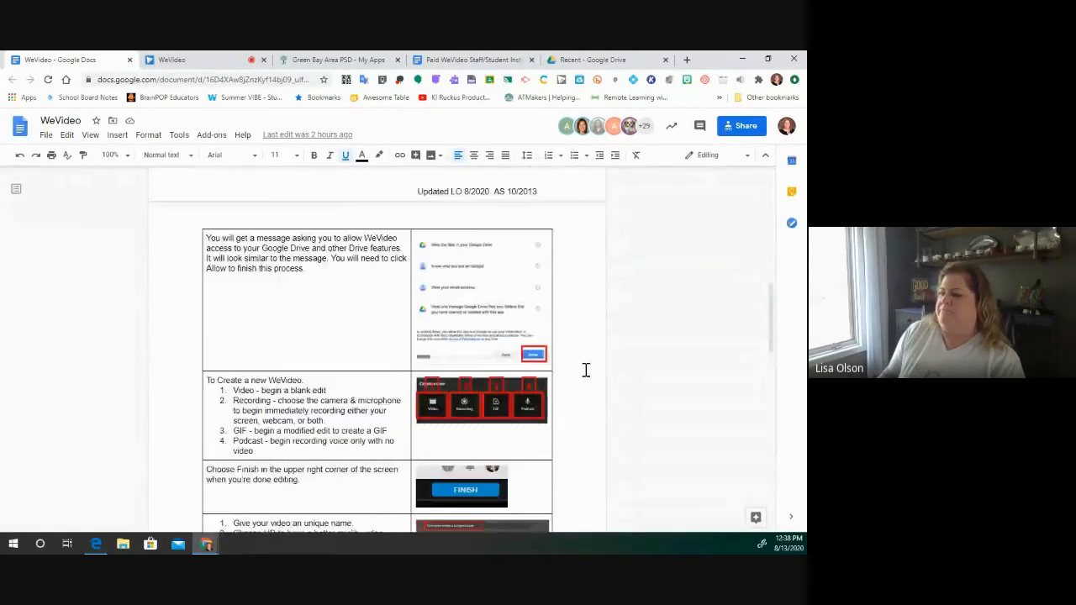
scroll(586, 370, "up", 3)
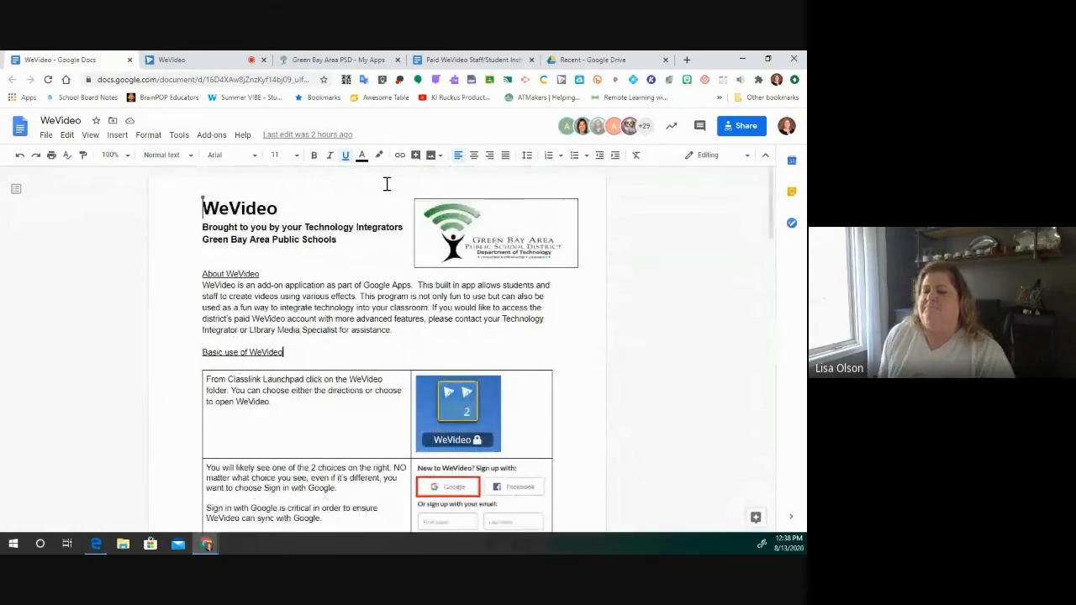